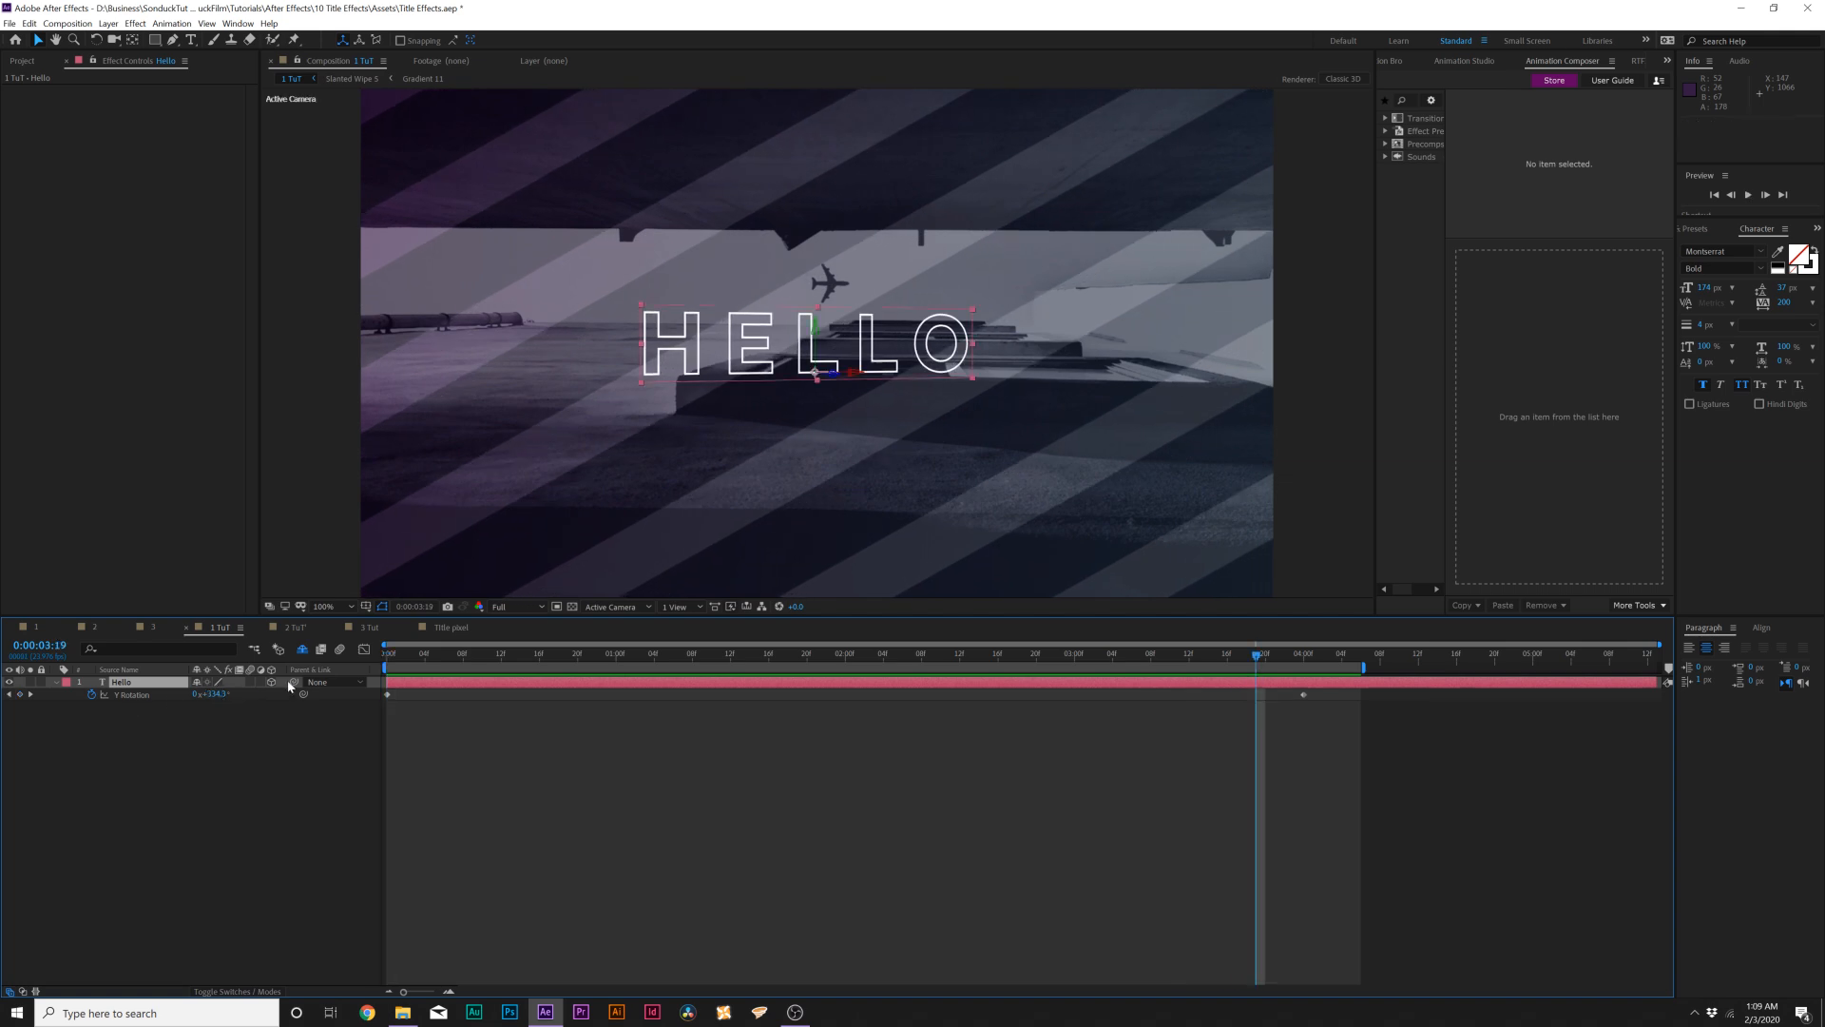
# - Apply the Echo time effect to the Hello text layer and preview the rotation, stopping at about 1:07
pyautogui.press('Home')
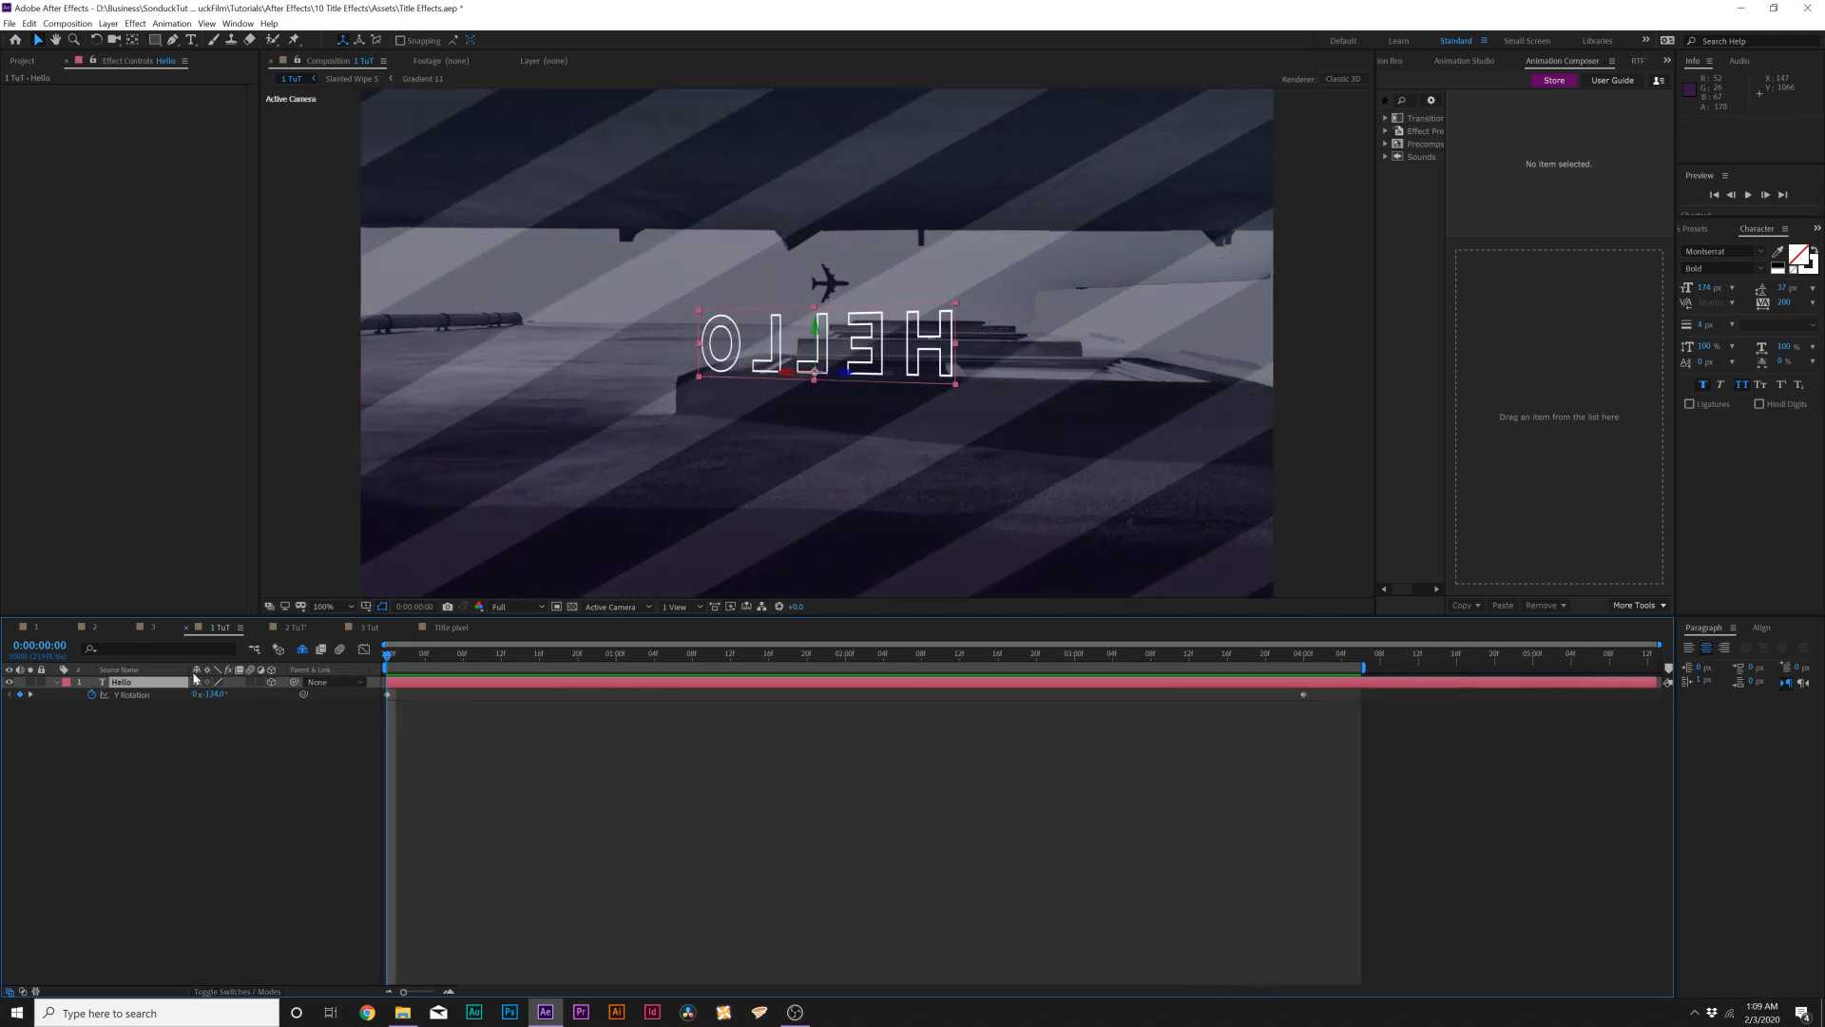
pyautogui.click(135, 23)
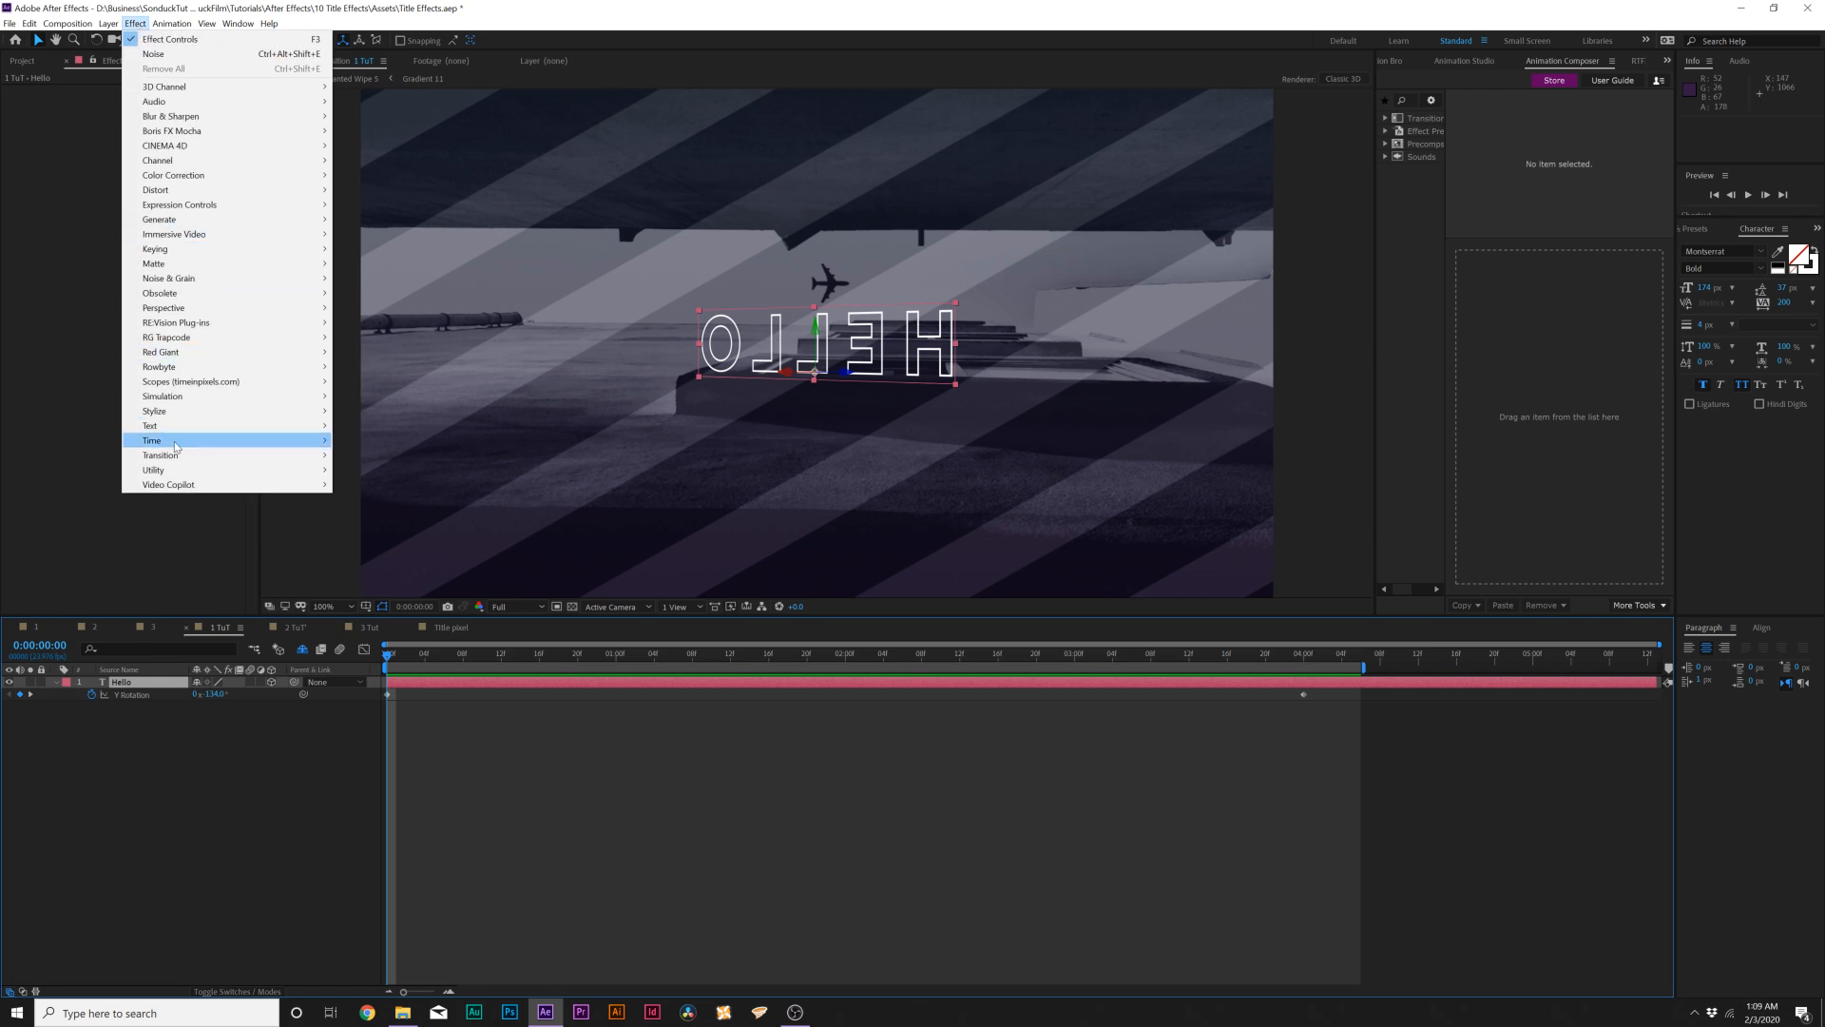
pyautogui.moveTo(178, 440)
pyautogui.click(387, 470)
pyautogui.click(582, 655)
pyautogui.press('space')
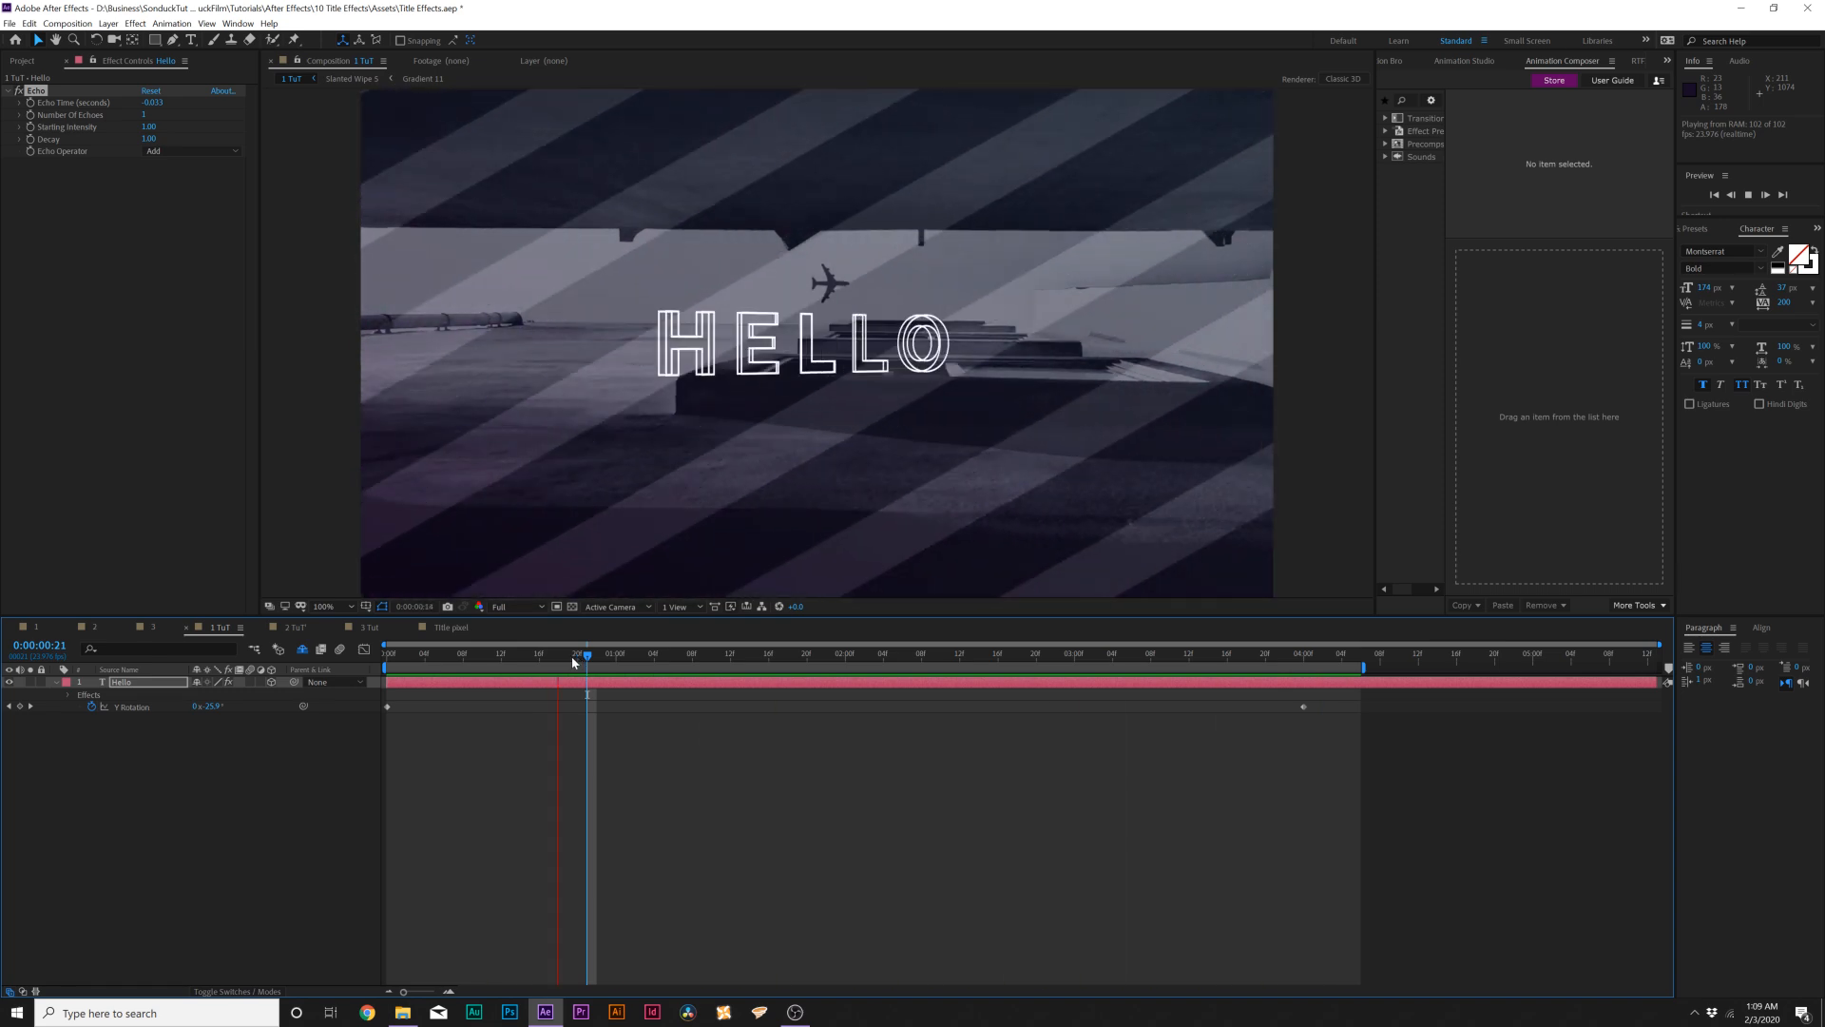
pyautogui.press('space')
pyautogui.moveTo(701, 654)
pyautogui.mouseDown()
pyautogui.moveTo(654, 655)
pyautogui.moveTo(683, 655)
pyautogui.mouseUp()
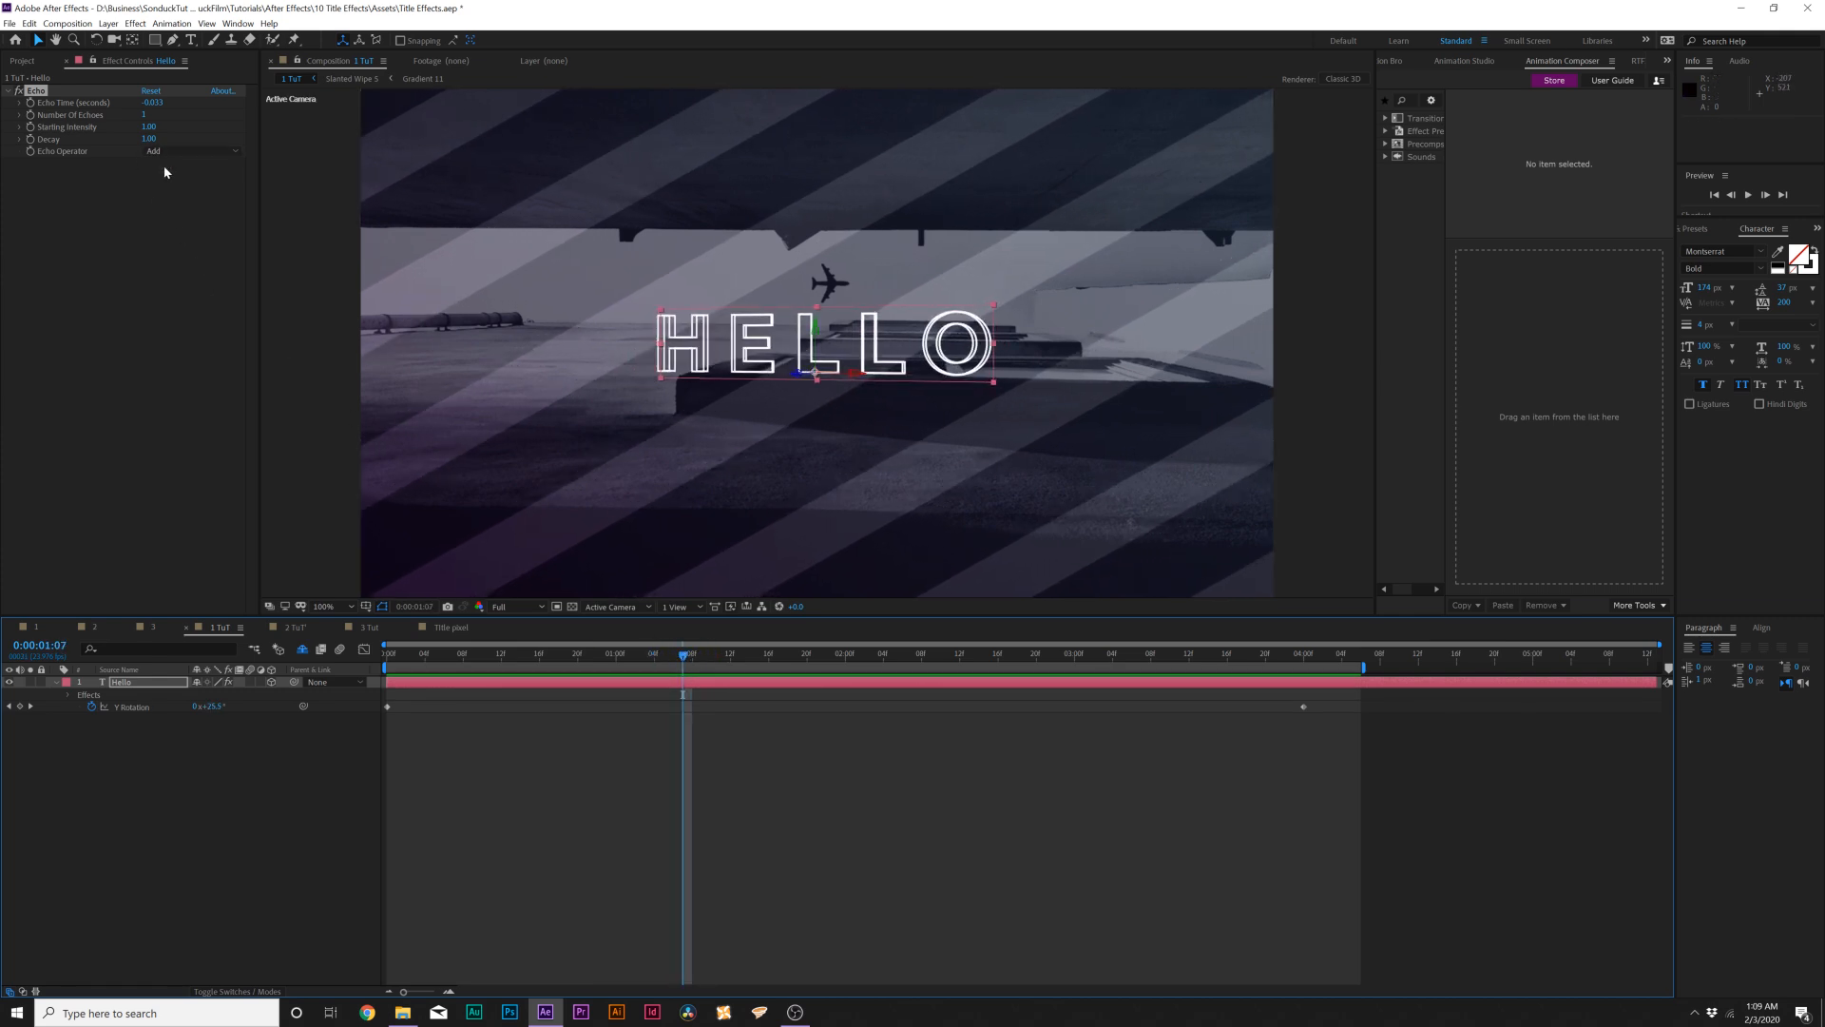
# - Increase the Echo effect's number of echoes and lower its decay so the trail fades out
pyautogui.moveTo(148, 114); pyautogui.dragTo(150, 114)
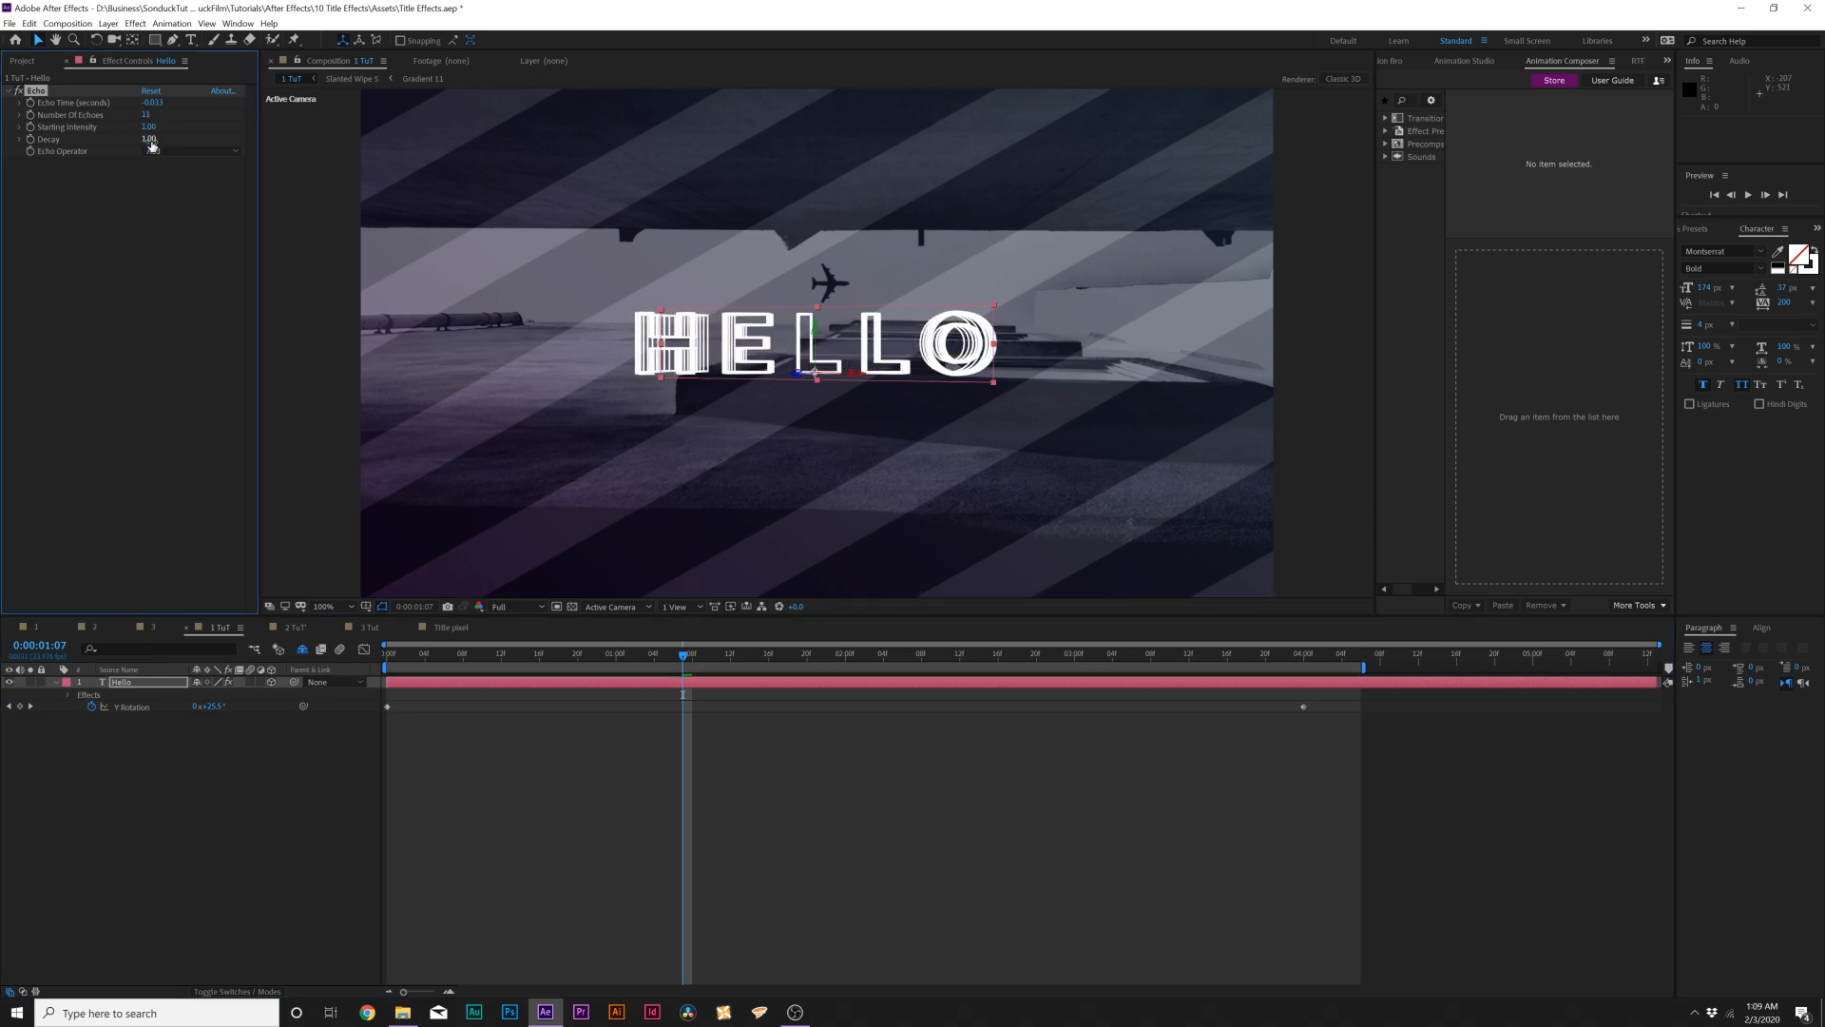
pyautogui.moveTo(150, 109); pyautogui.dragTo(153, 109)
pyautogui.moveTo(148, 106); pyautogui.dragTo(120, 139)
pyautogui.click(180, 157)
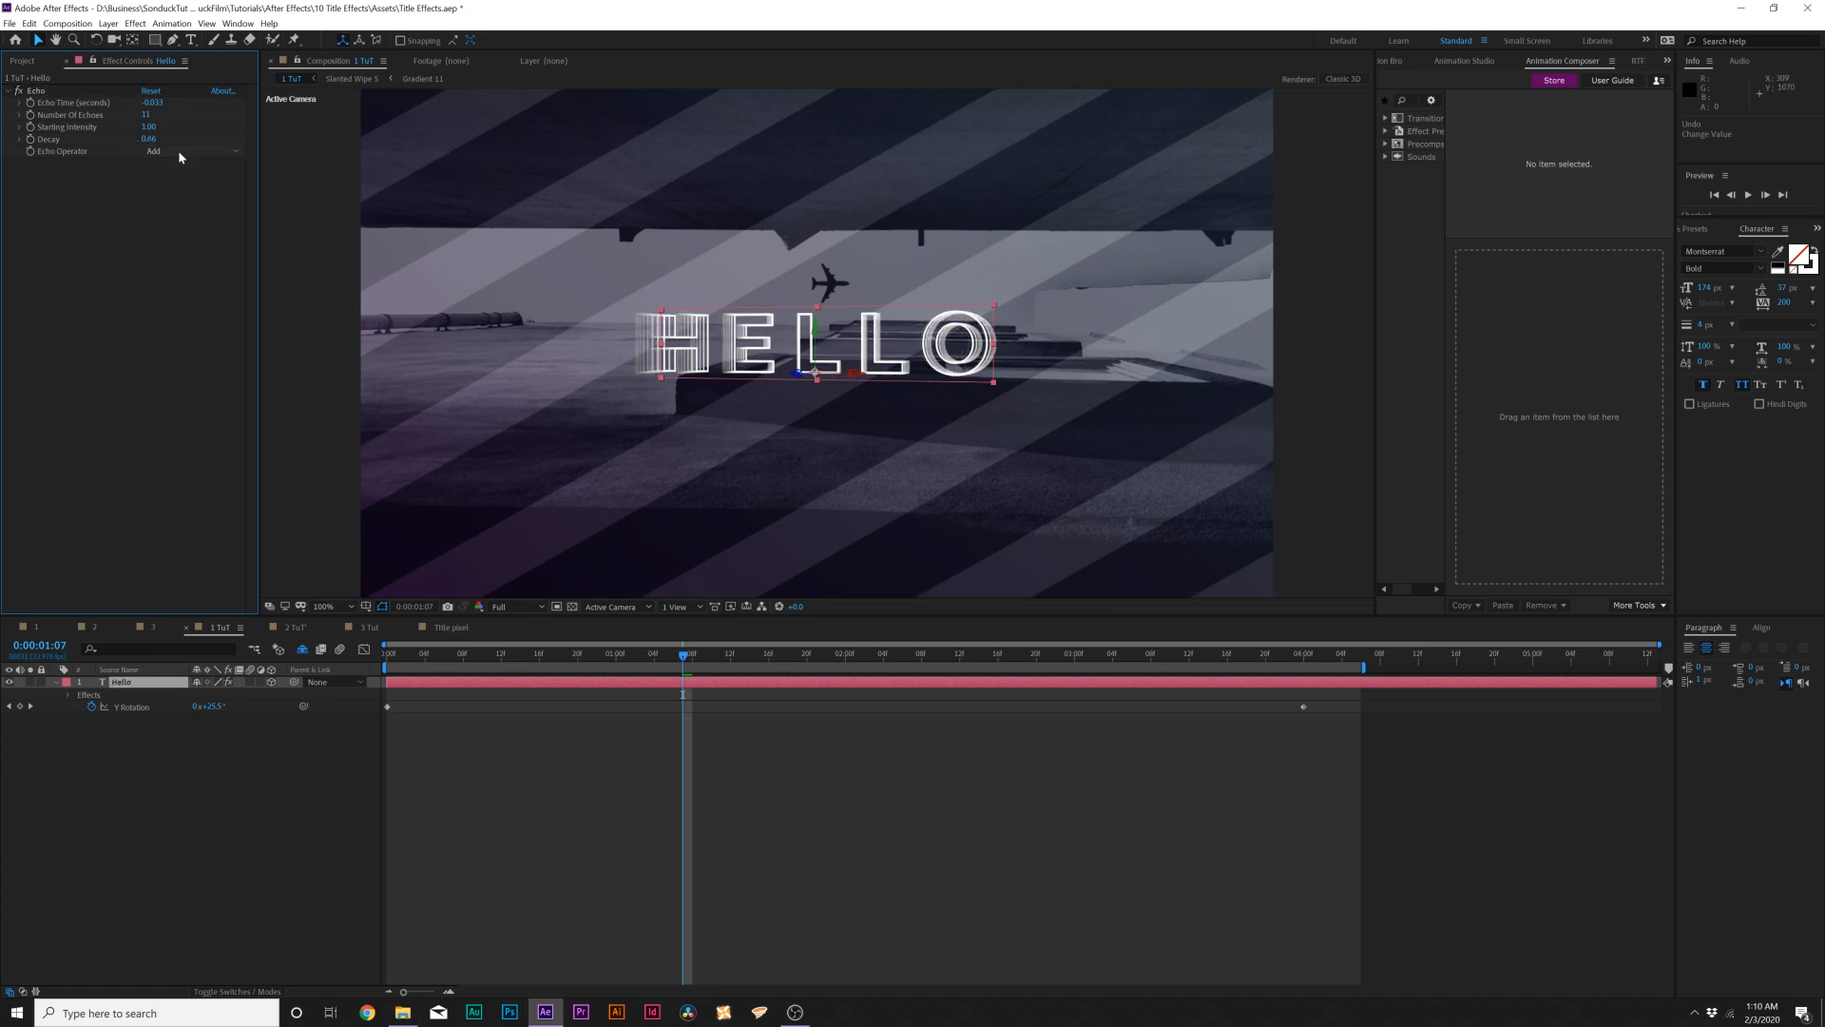
# - Review the available Echo operators and preview the echo trail on the rotating Hello title
pyautogui.click(179, 152)
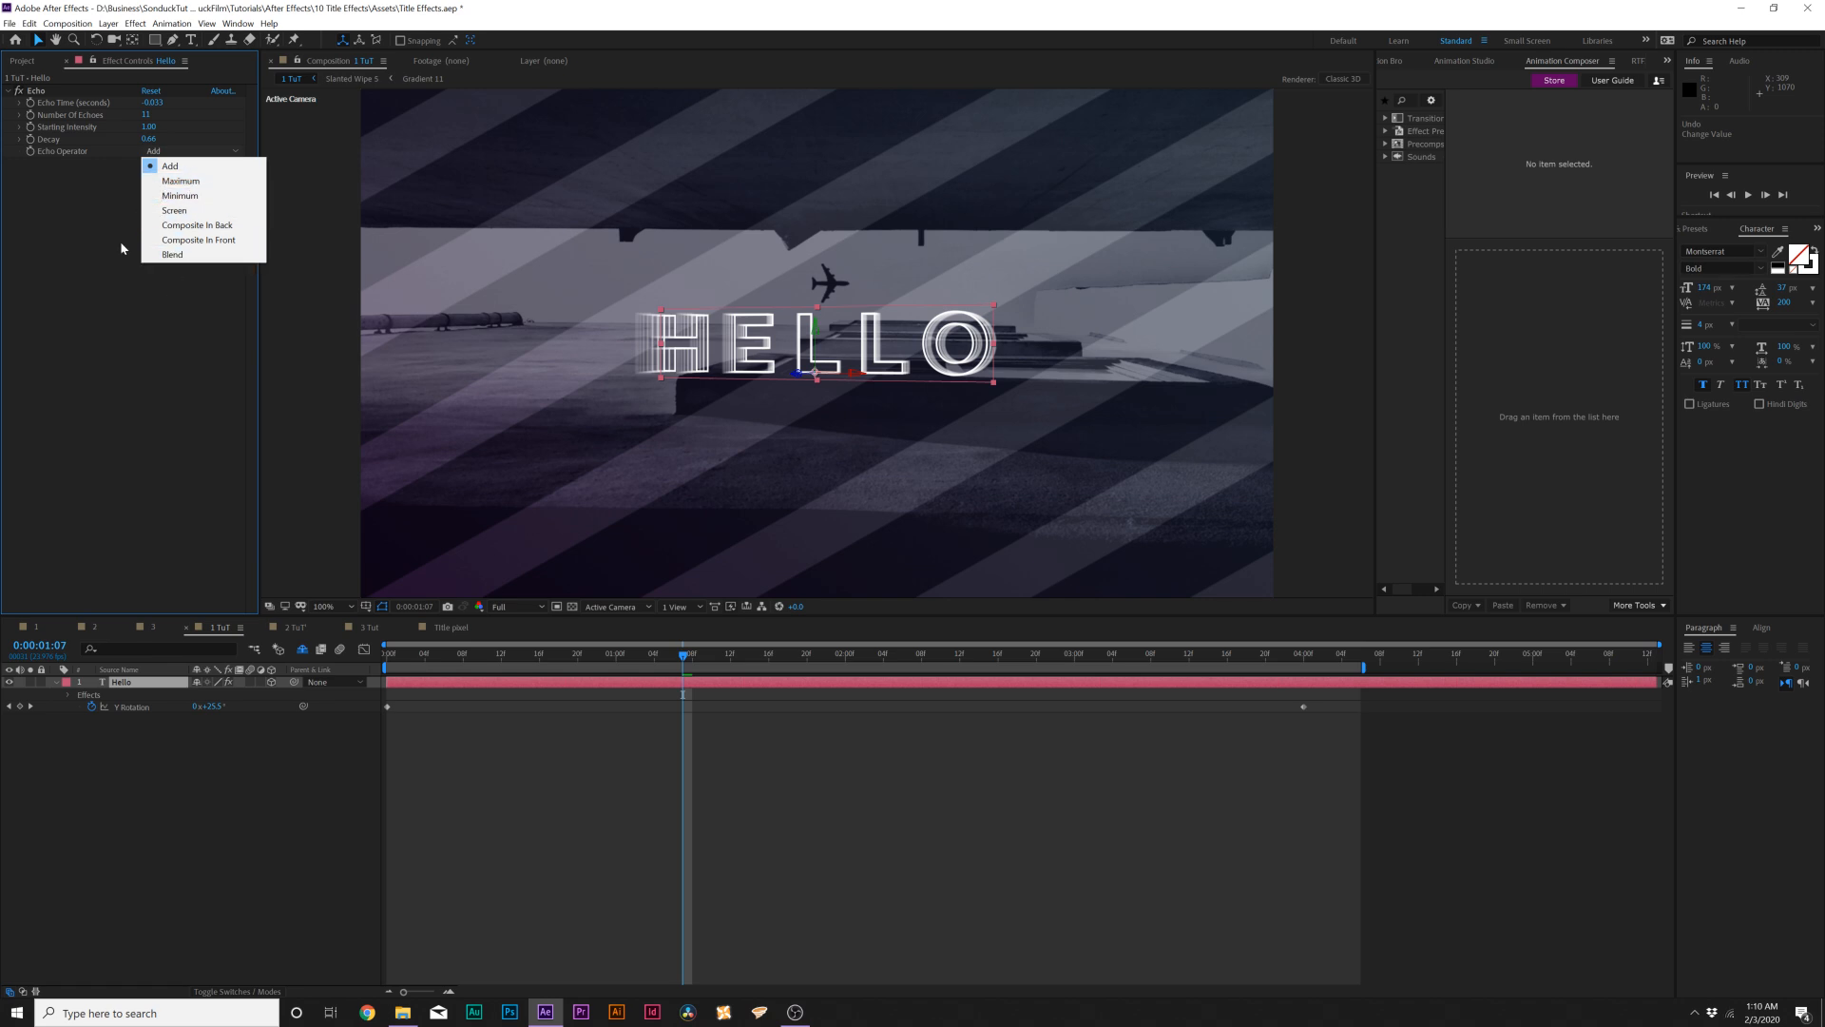
pyautogui.click(80, 256)
pyautogui.press('space')
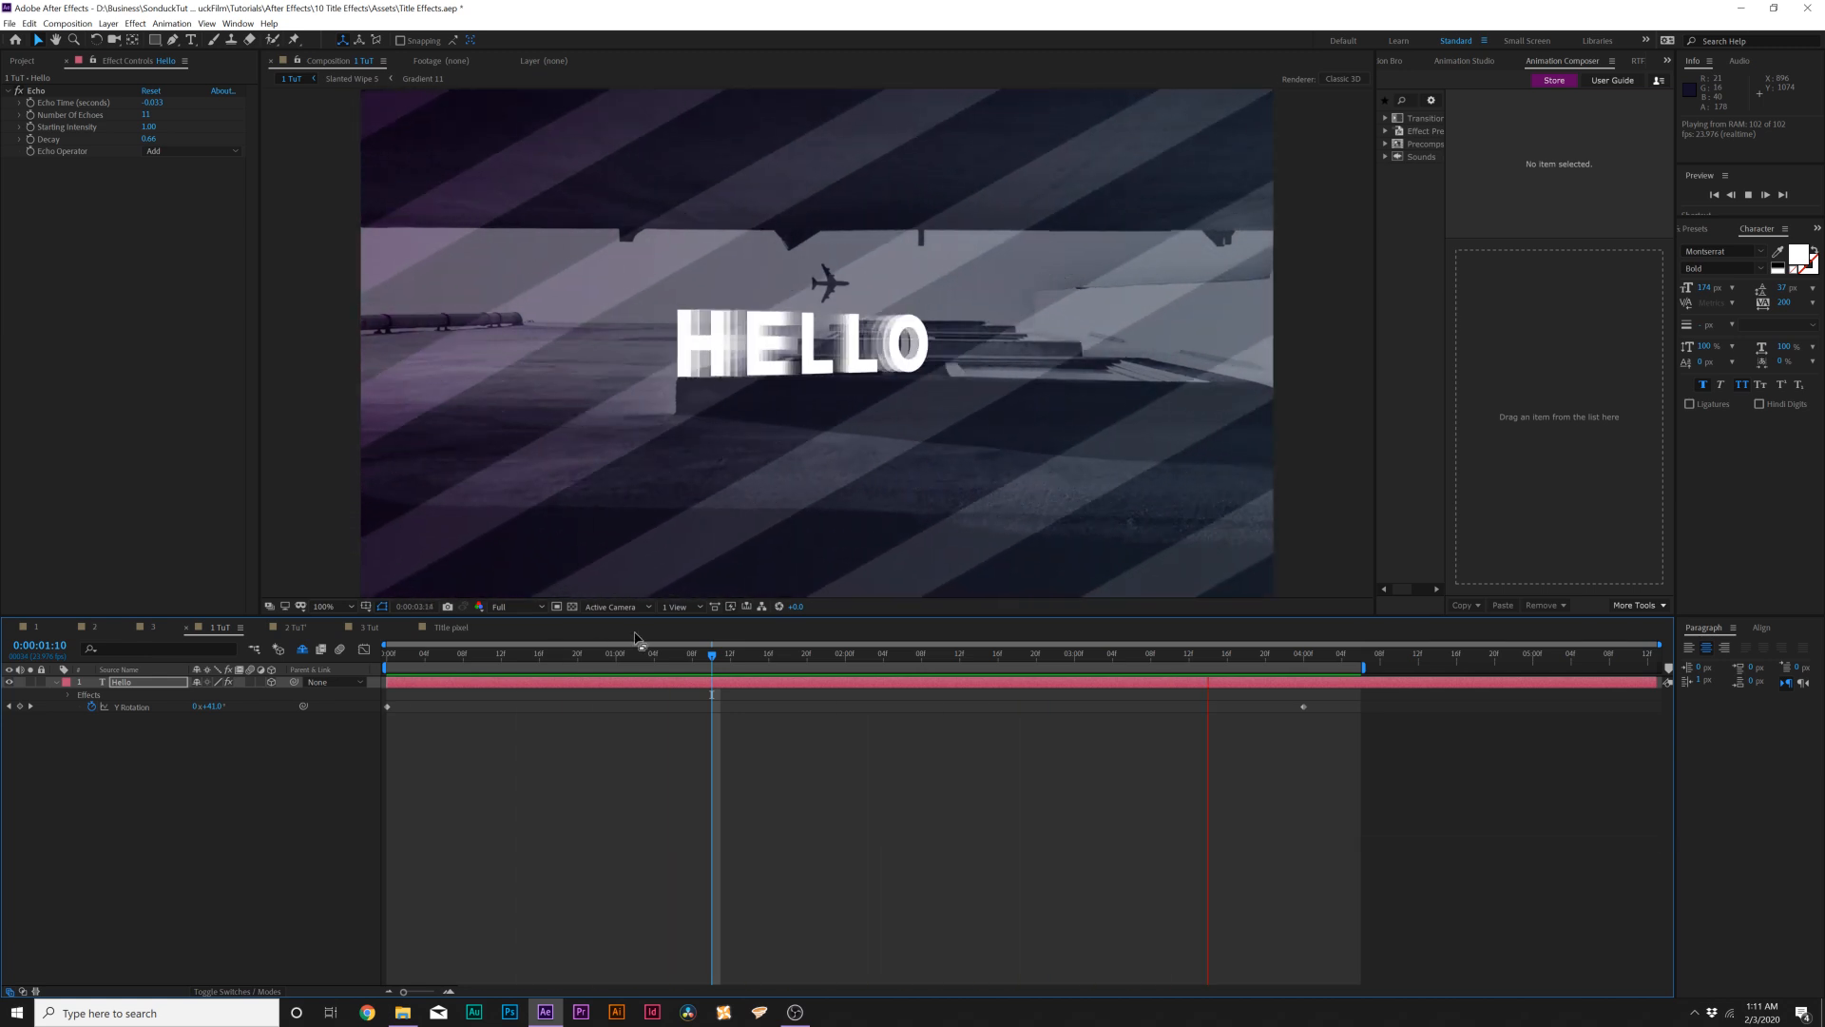
pyautogui.press('space')
pyautogui.moveTo(674, 658); pyautogui.dragTo(931, 671)
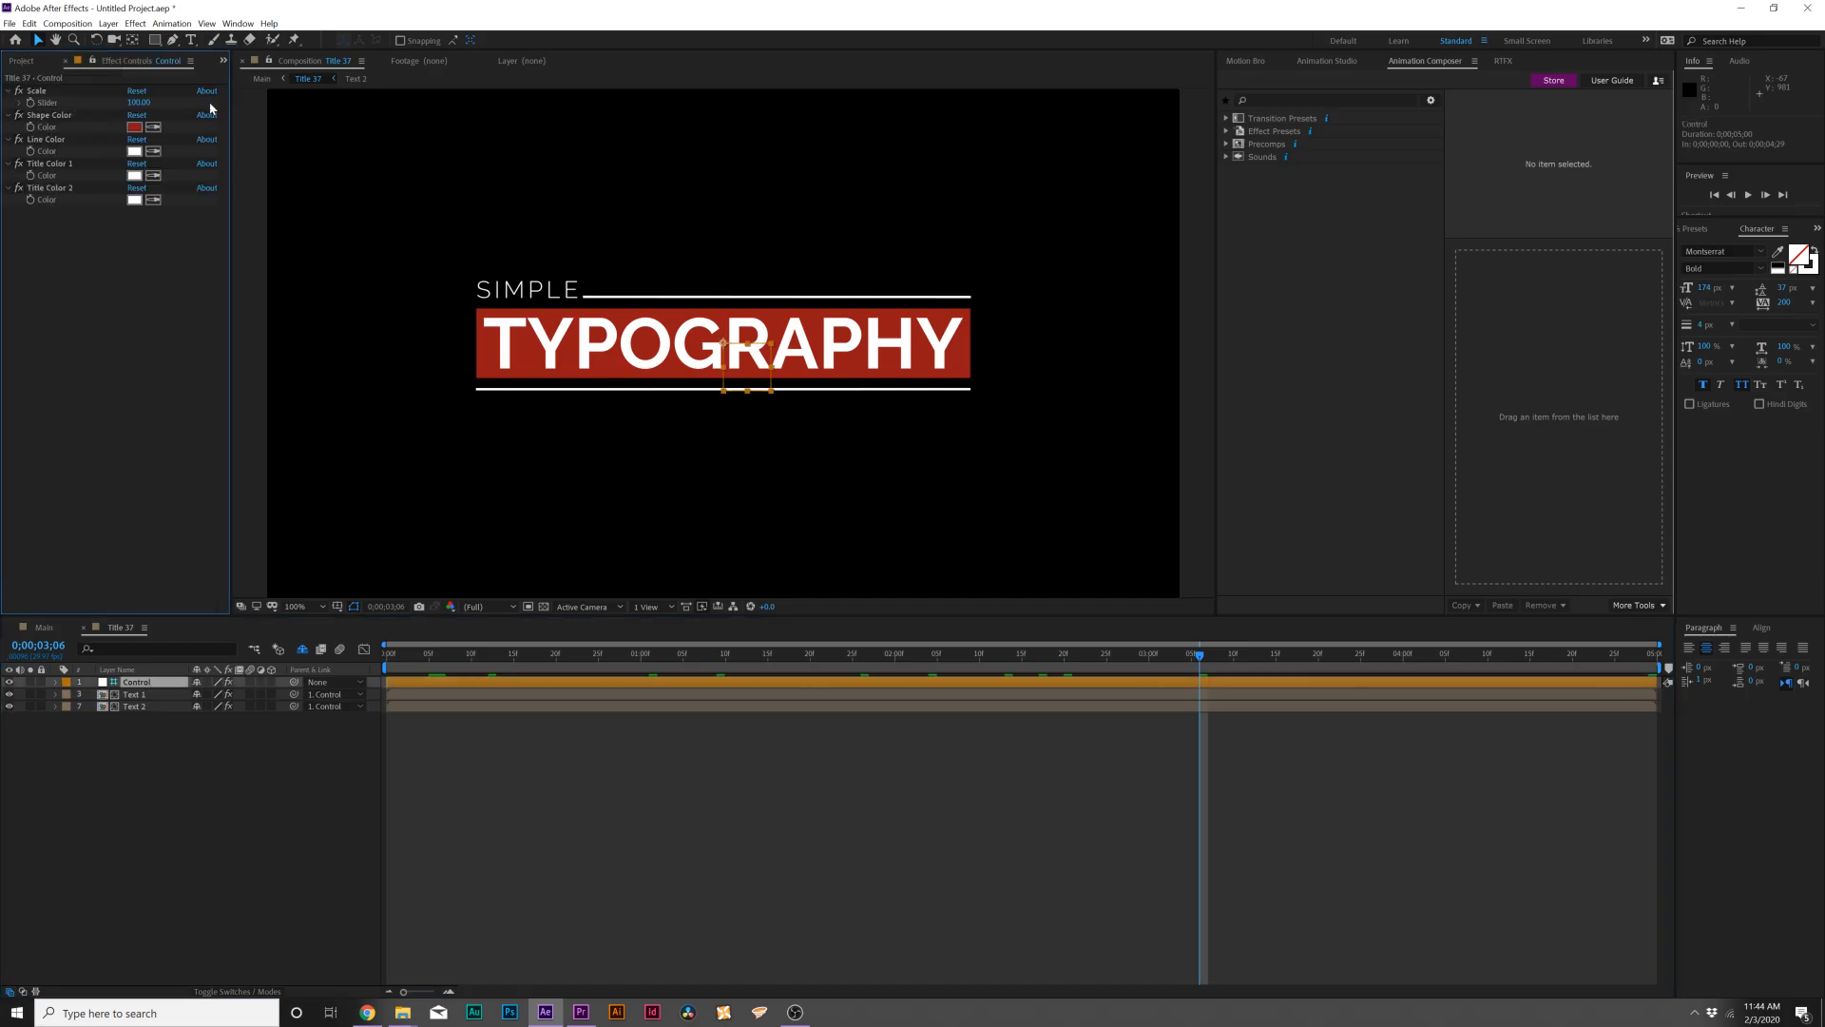
# - Change the Shape Color on Title 37's Control layer to orange
pyautogui.click(134, 127)
pyautogui.moveTo(996, 566); pyautogui.dragTo(996, 619)
pyautogui.moveTo(962, 527); pyautogui.dragTo(946, 467)
pyautogui.click(1121, 457)
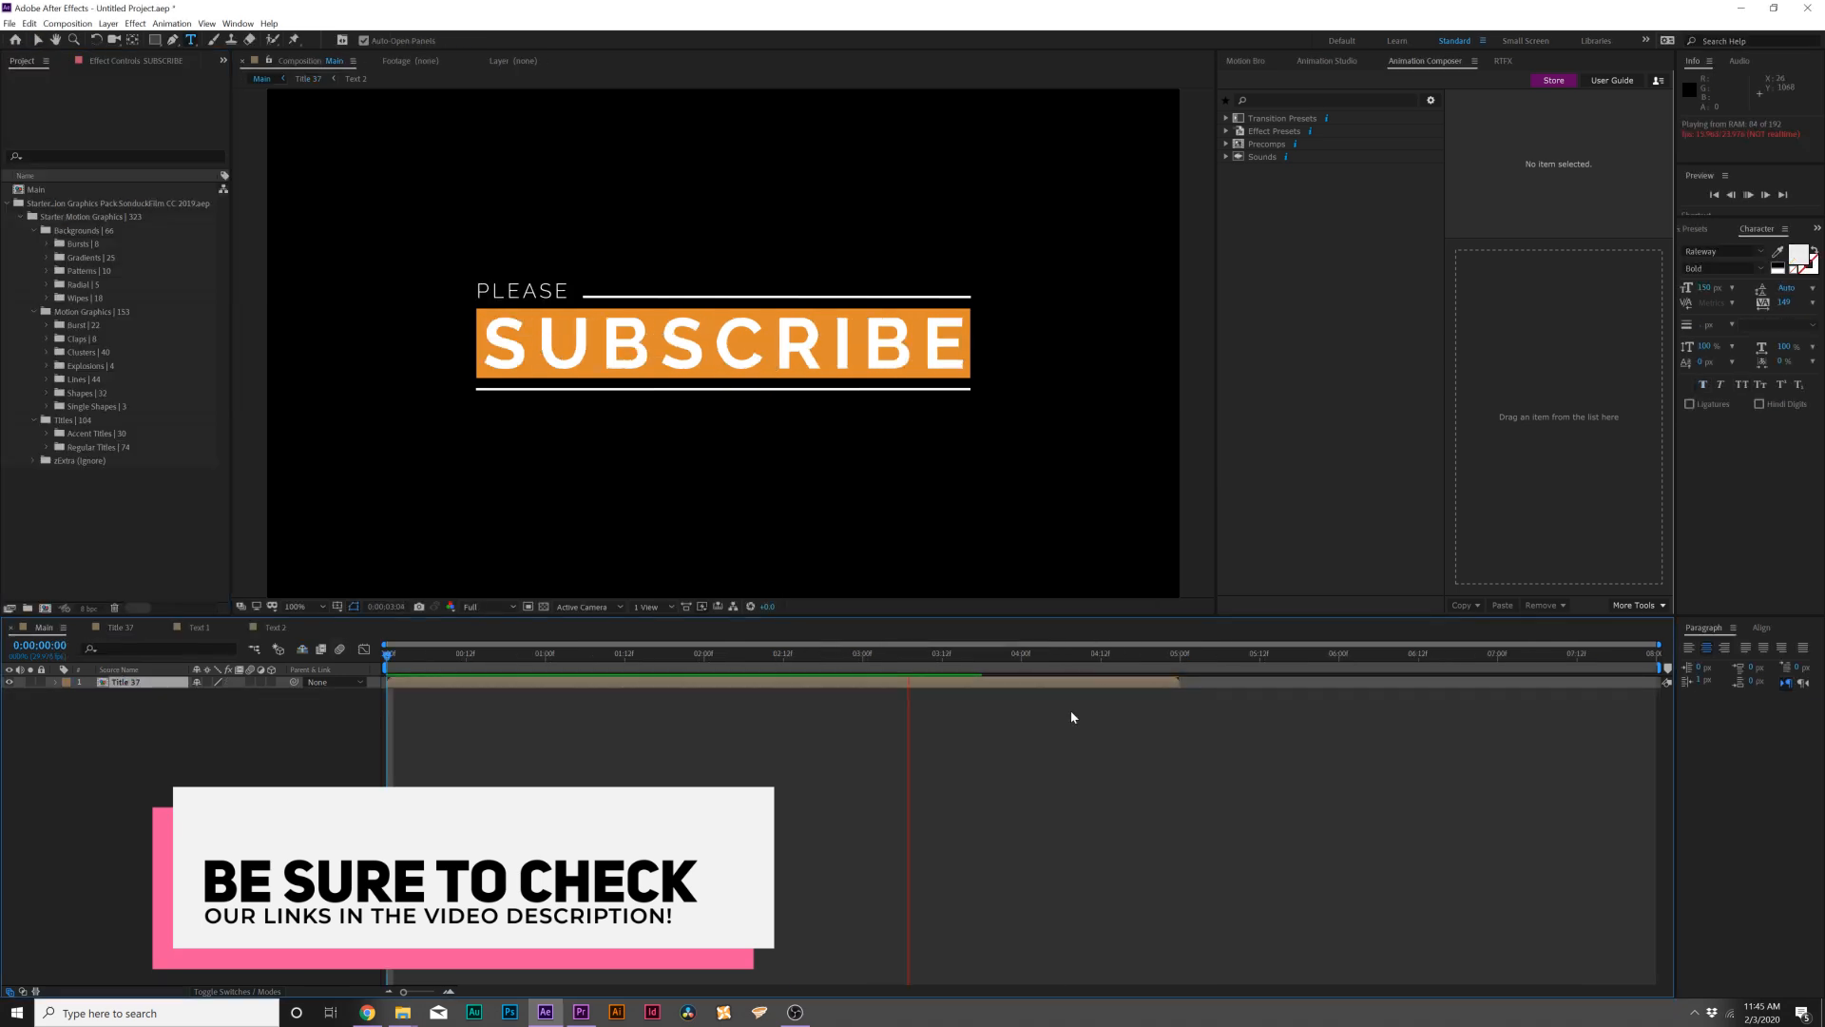
# - End the Main composition's work area at 5:00 and preview the title animation
pyautogui.click(1185, 662)
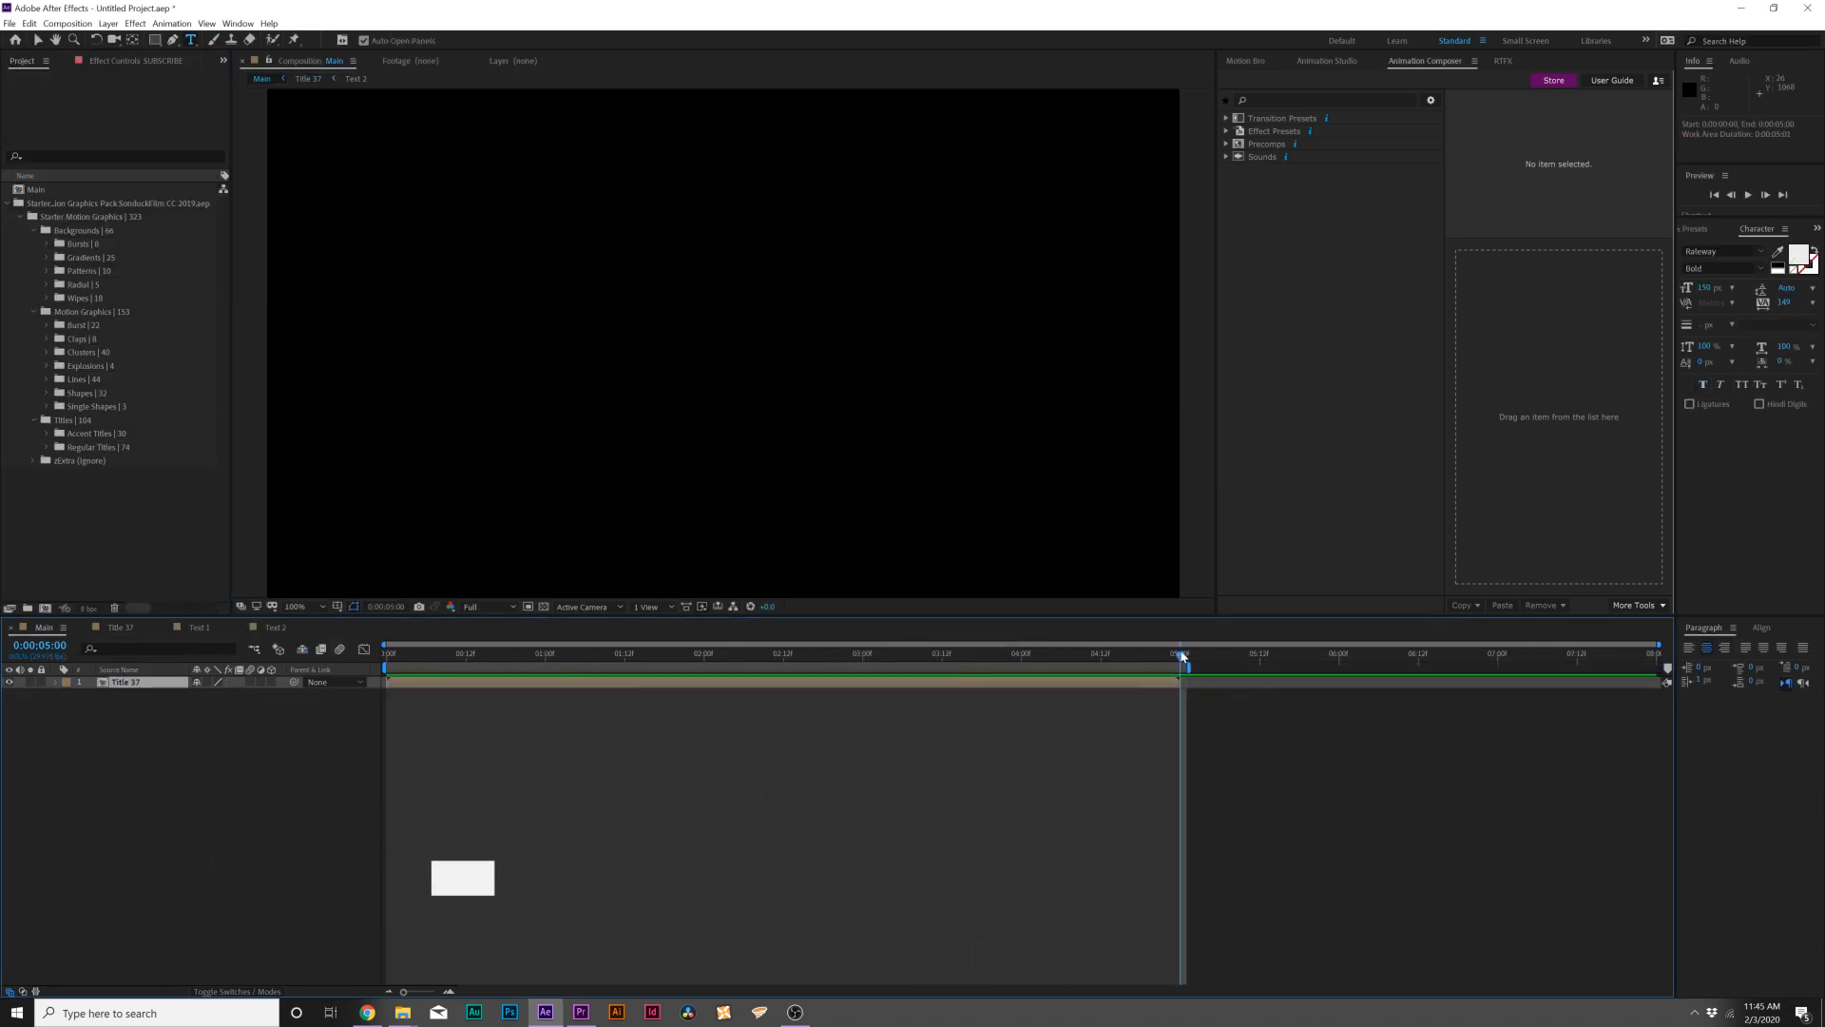
pyautogui.press('space')
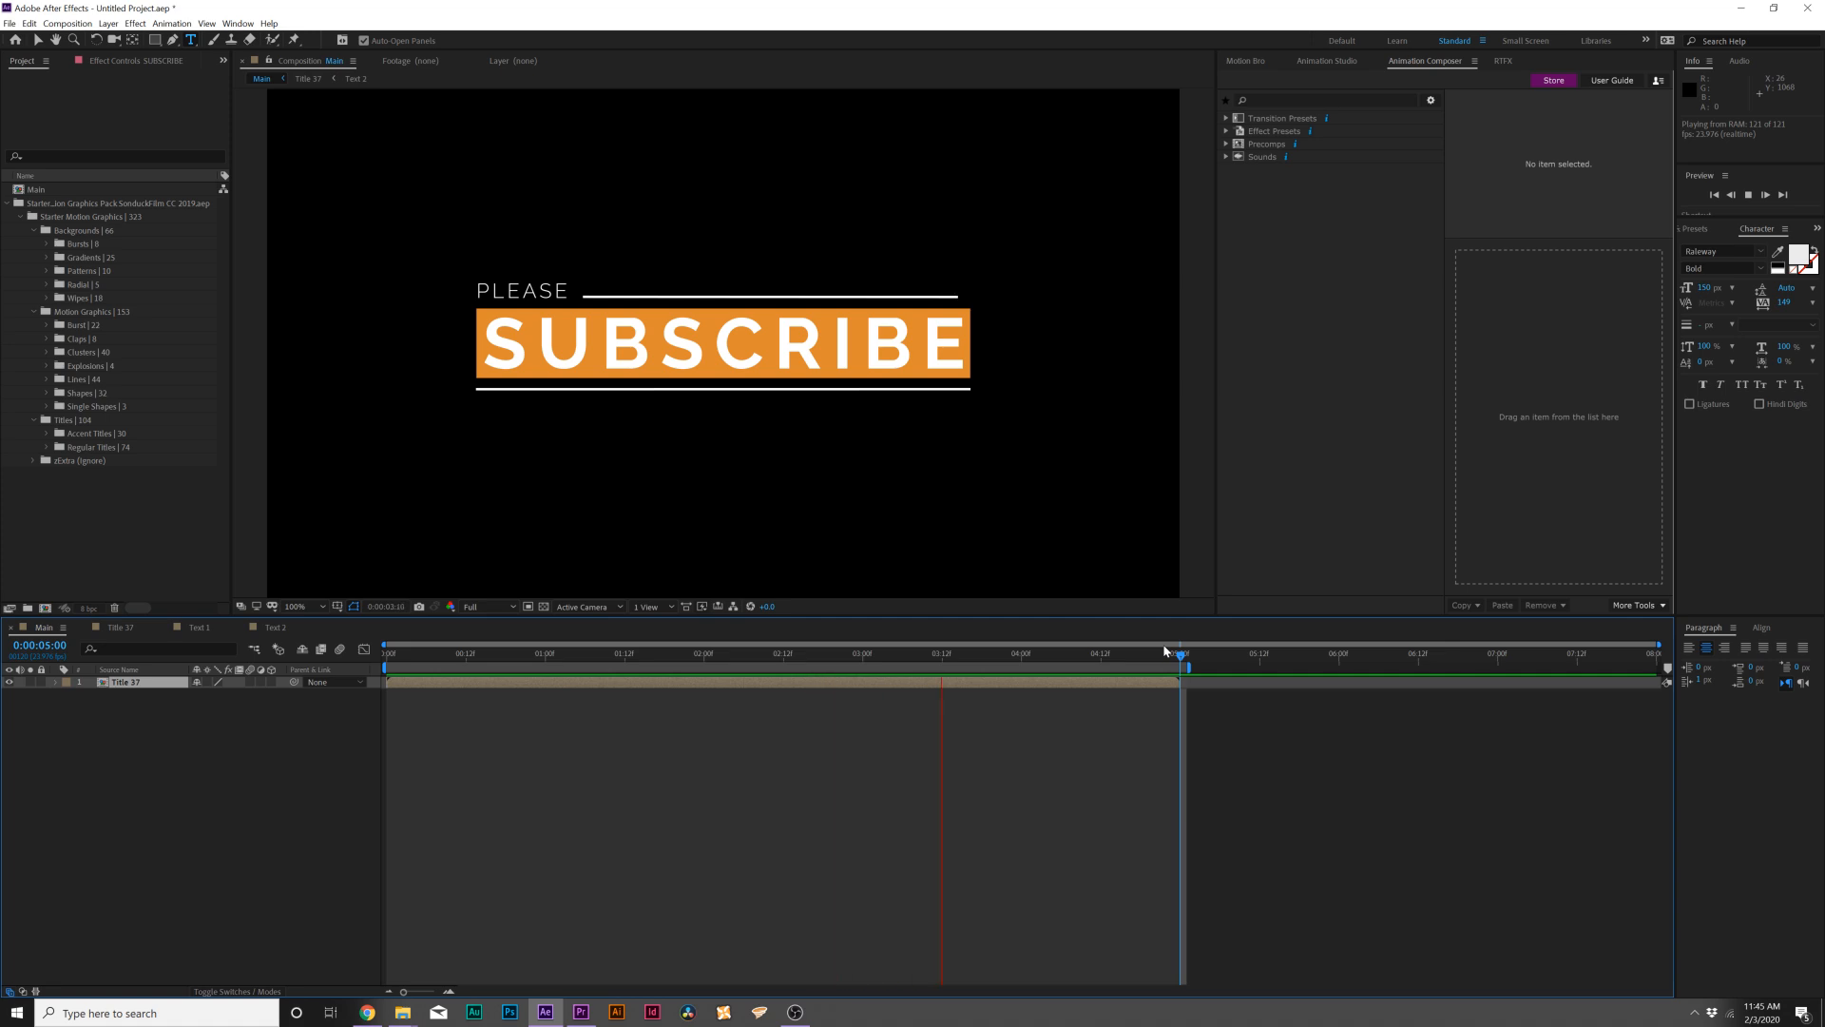
pyautogui.moveTo(415, 654); pyautogui.dragTo(727, 656)
pyautogui.moveTo(405, 655); pyautogui.dragTo(631, 670)
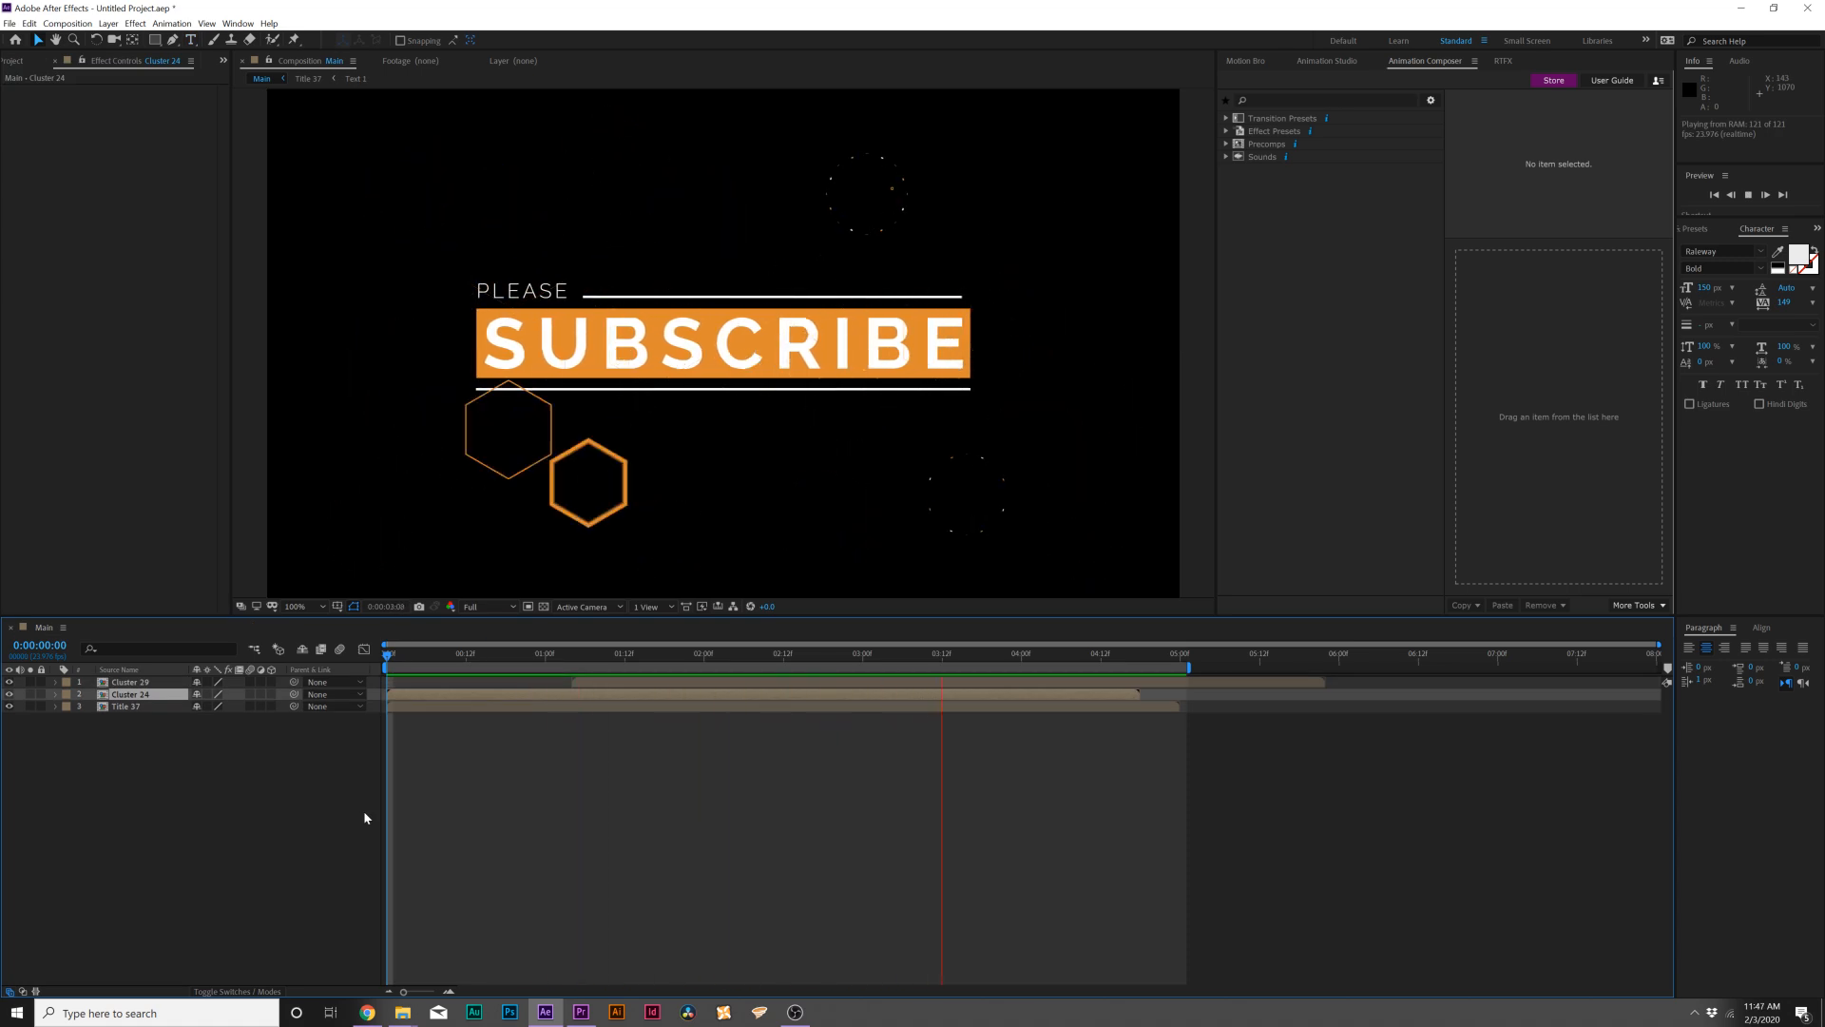
pyautogui.moveTo(388, 656); pyautogui.dragTo(428, 667)
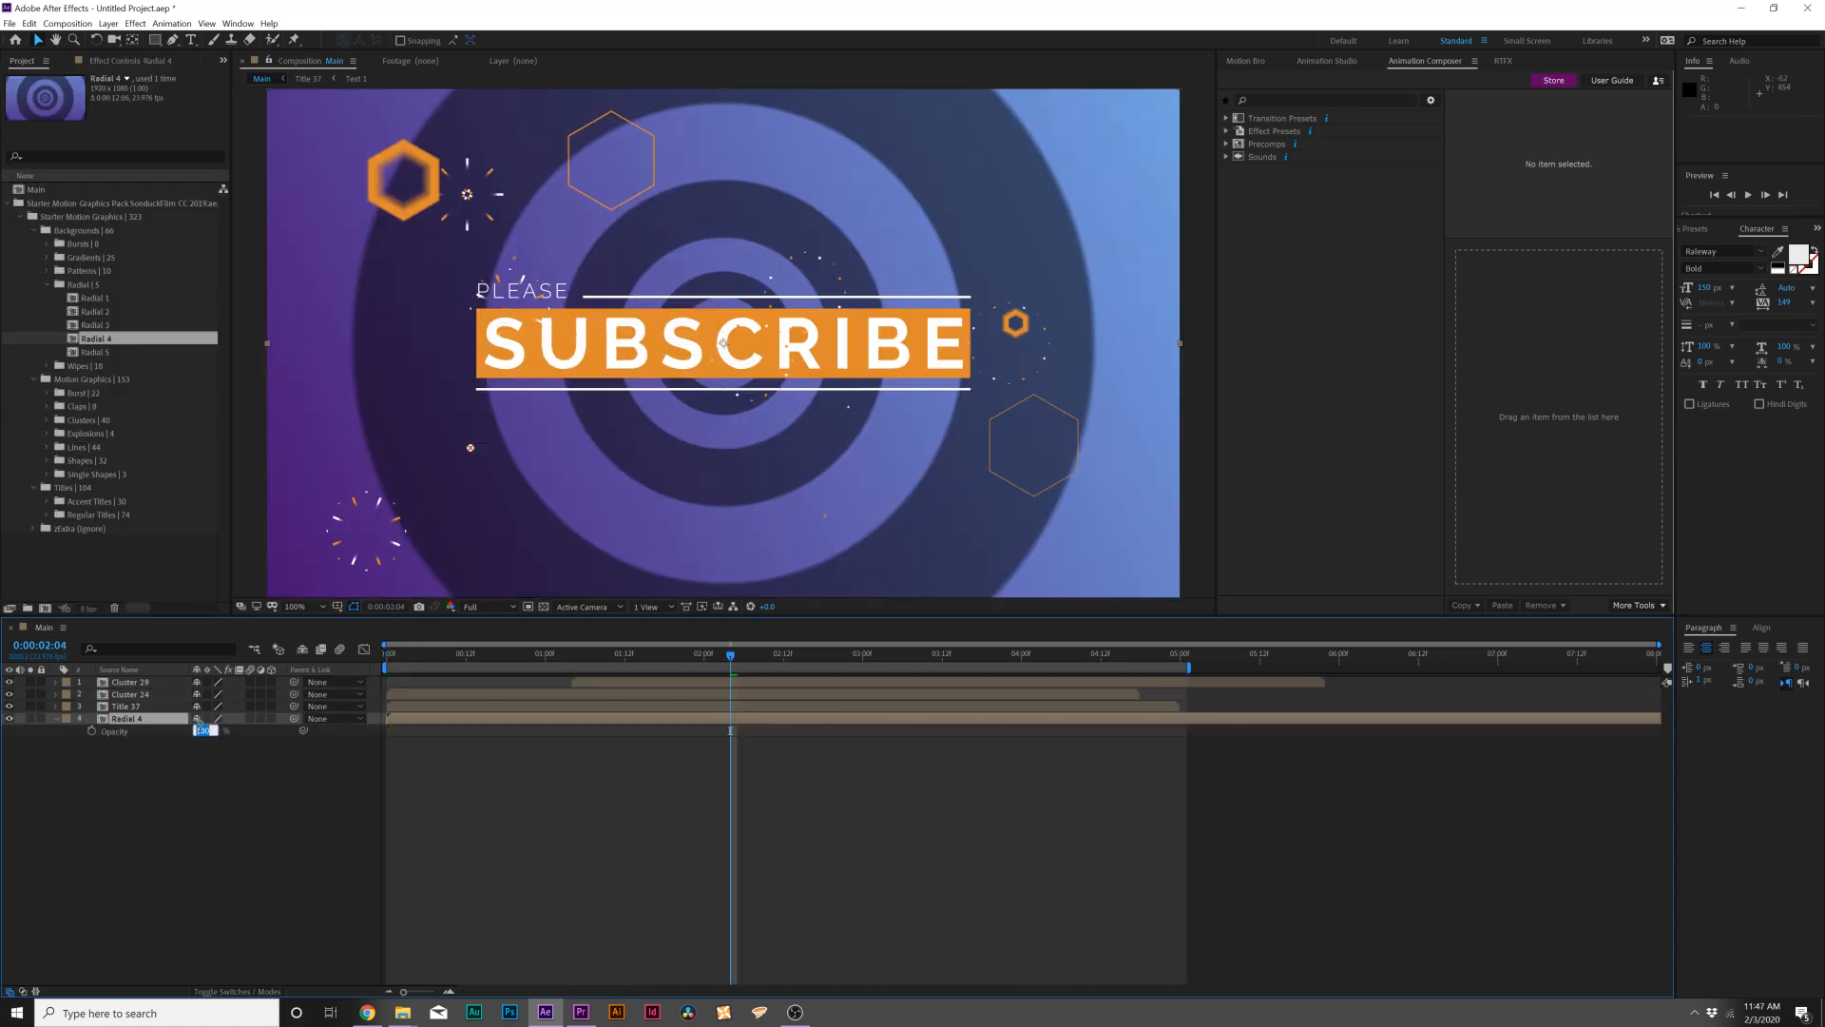
# - Reduce the Radial 4 background layer's opacity and preview the composition from the start
pyautogui.moveTo(200, 731)
pyautogui.mouseDown()
pyautogui.moveTo(204, 768)
pyautogui.moveTo(199, 735)
pyautogui.mouseUp()
pyautogui.click(206, 813)
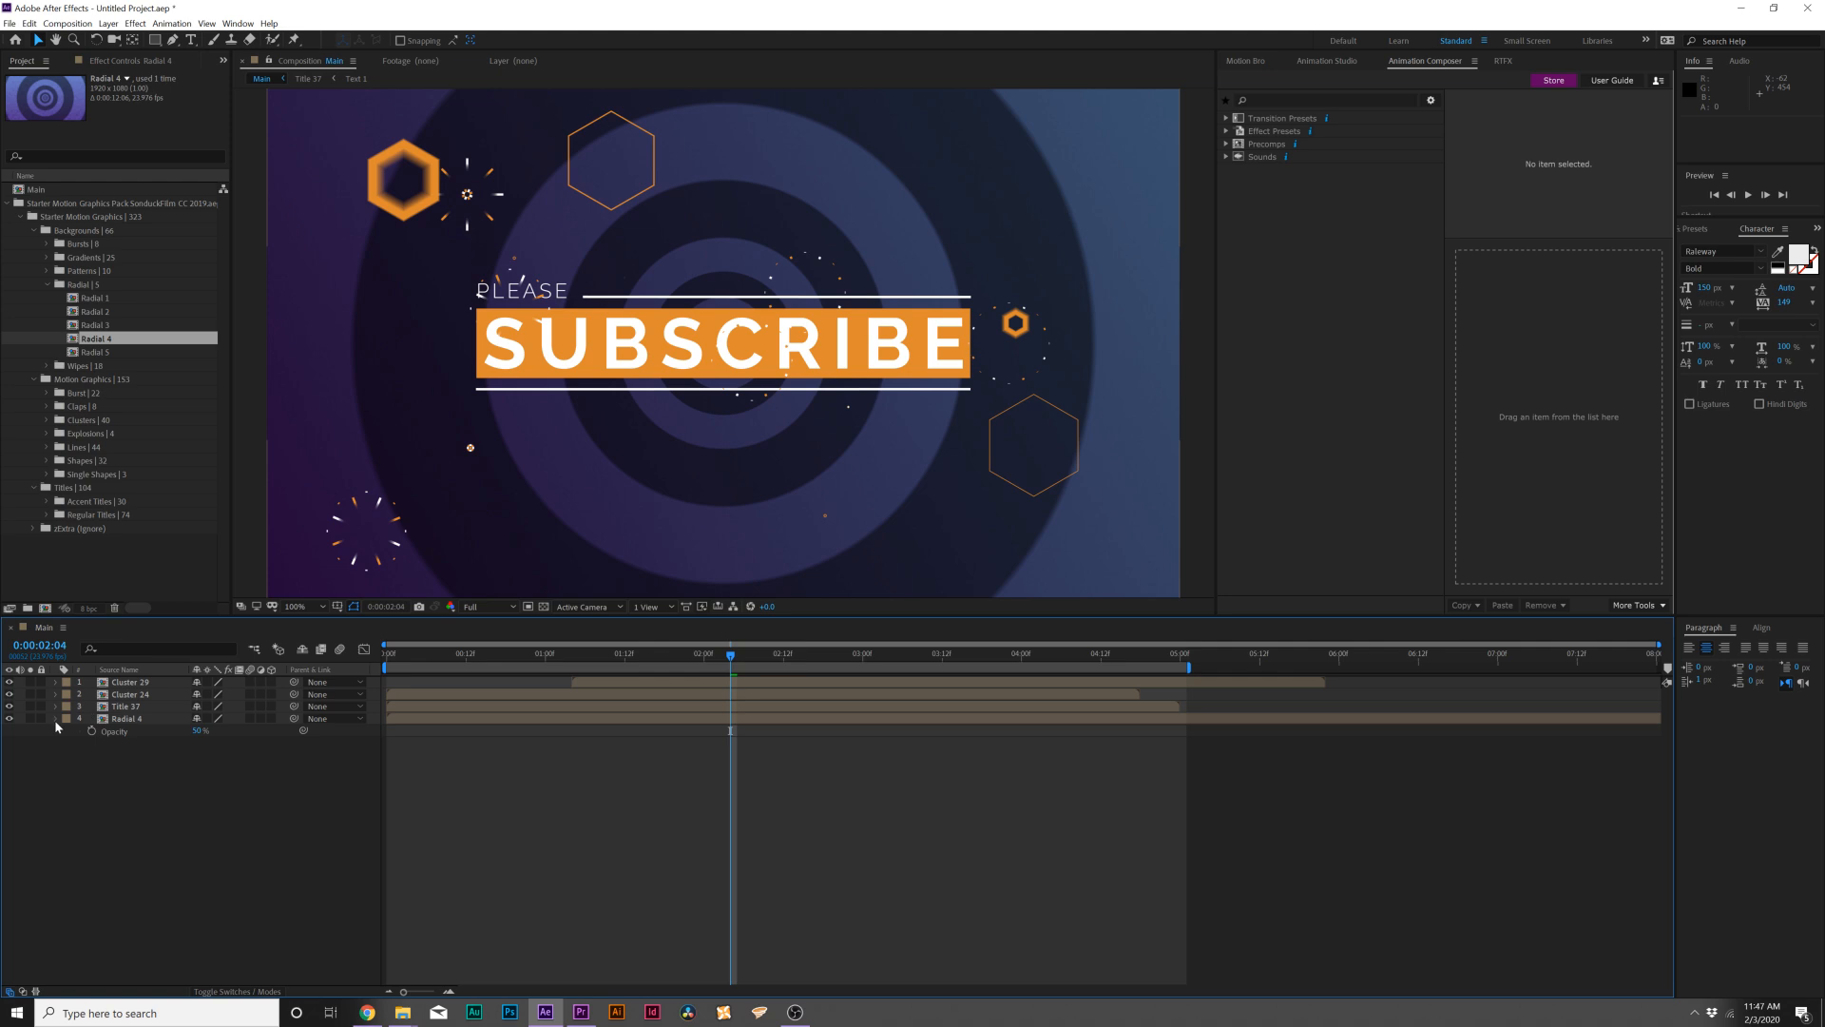
pyautogui.press('space')
pyautogui.moveTo(759, 656); pyautogui.dragTo(376, 730)
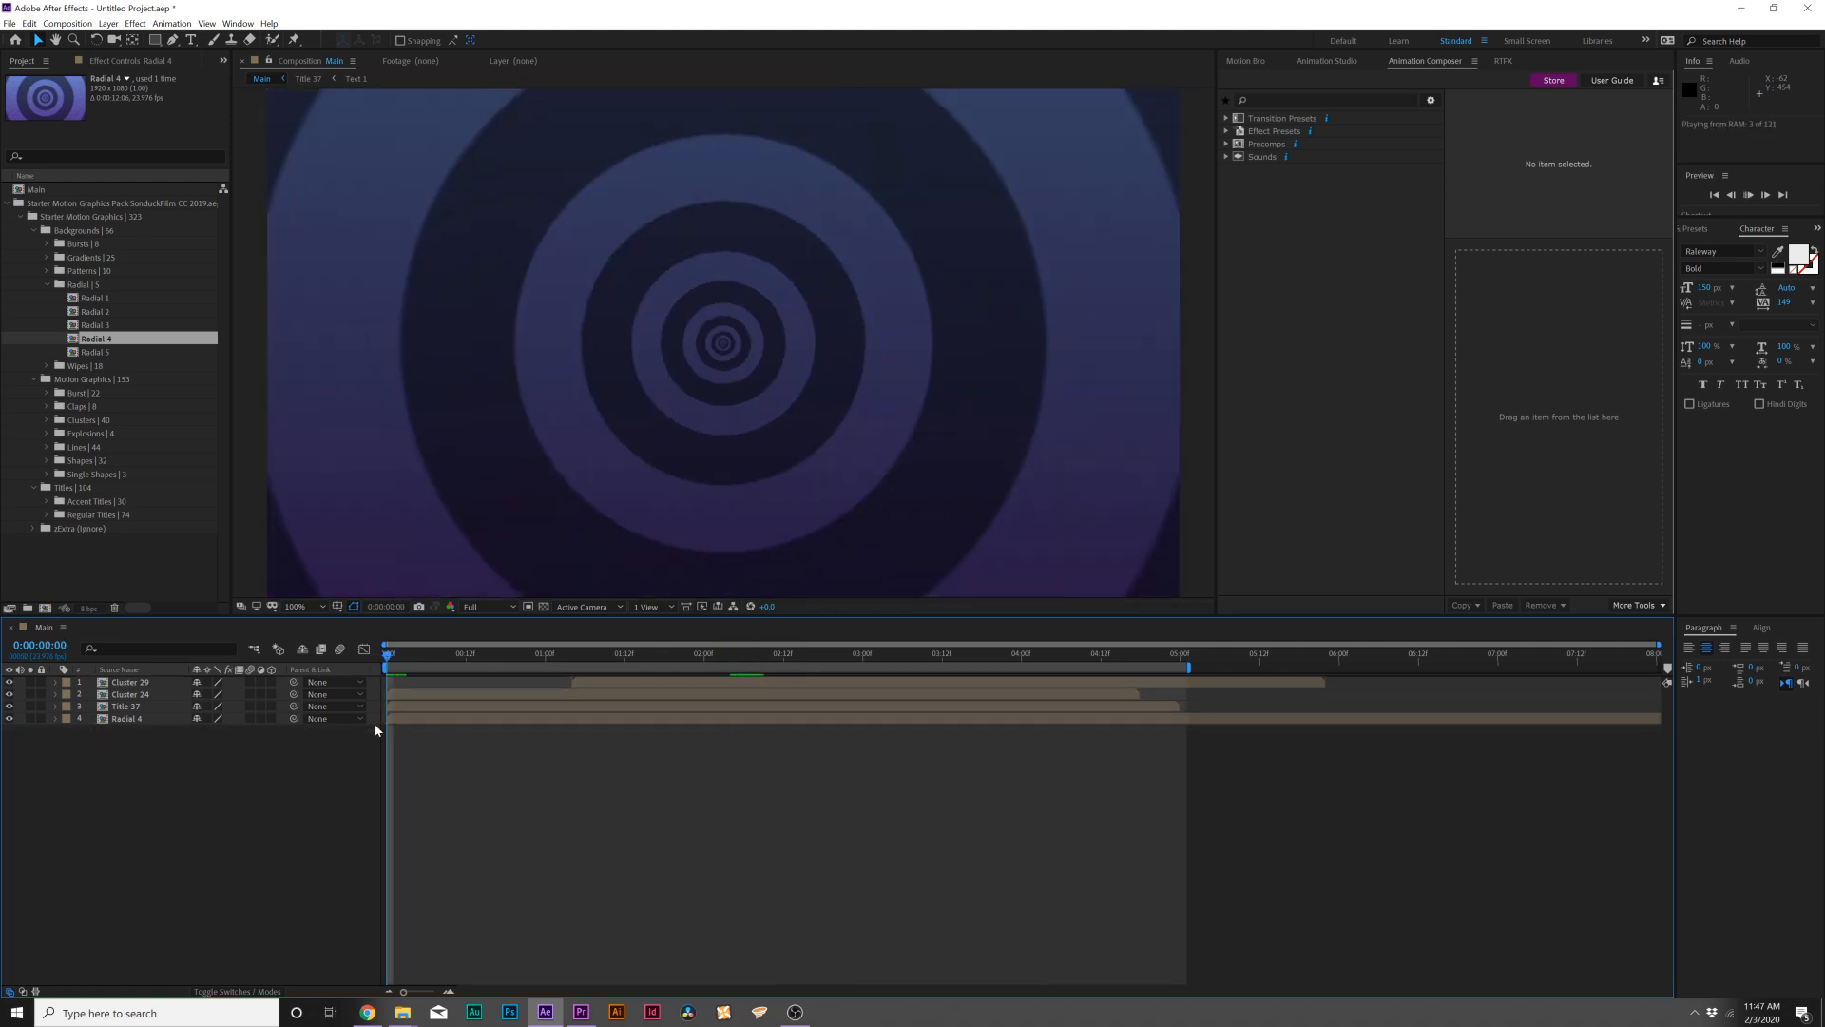
pyautogui.press('space')
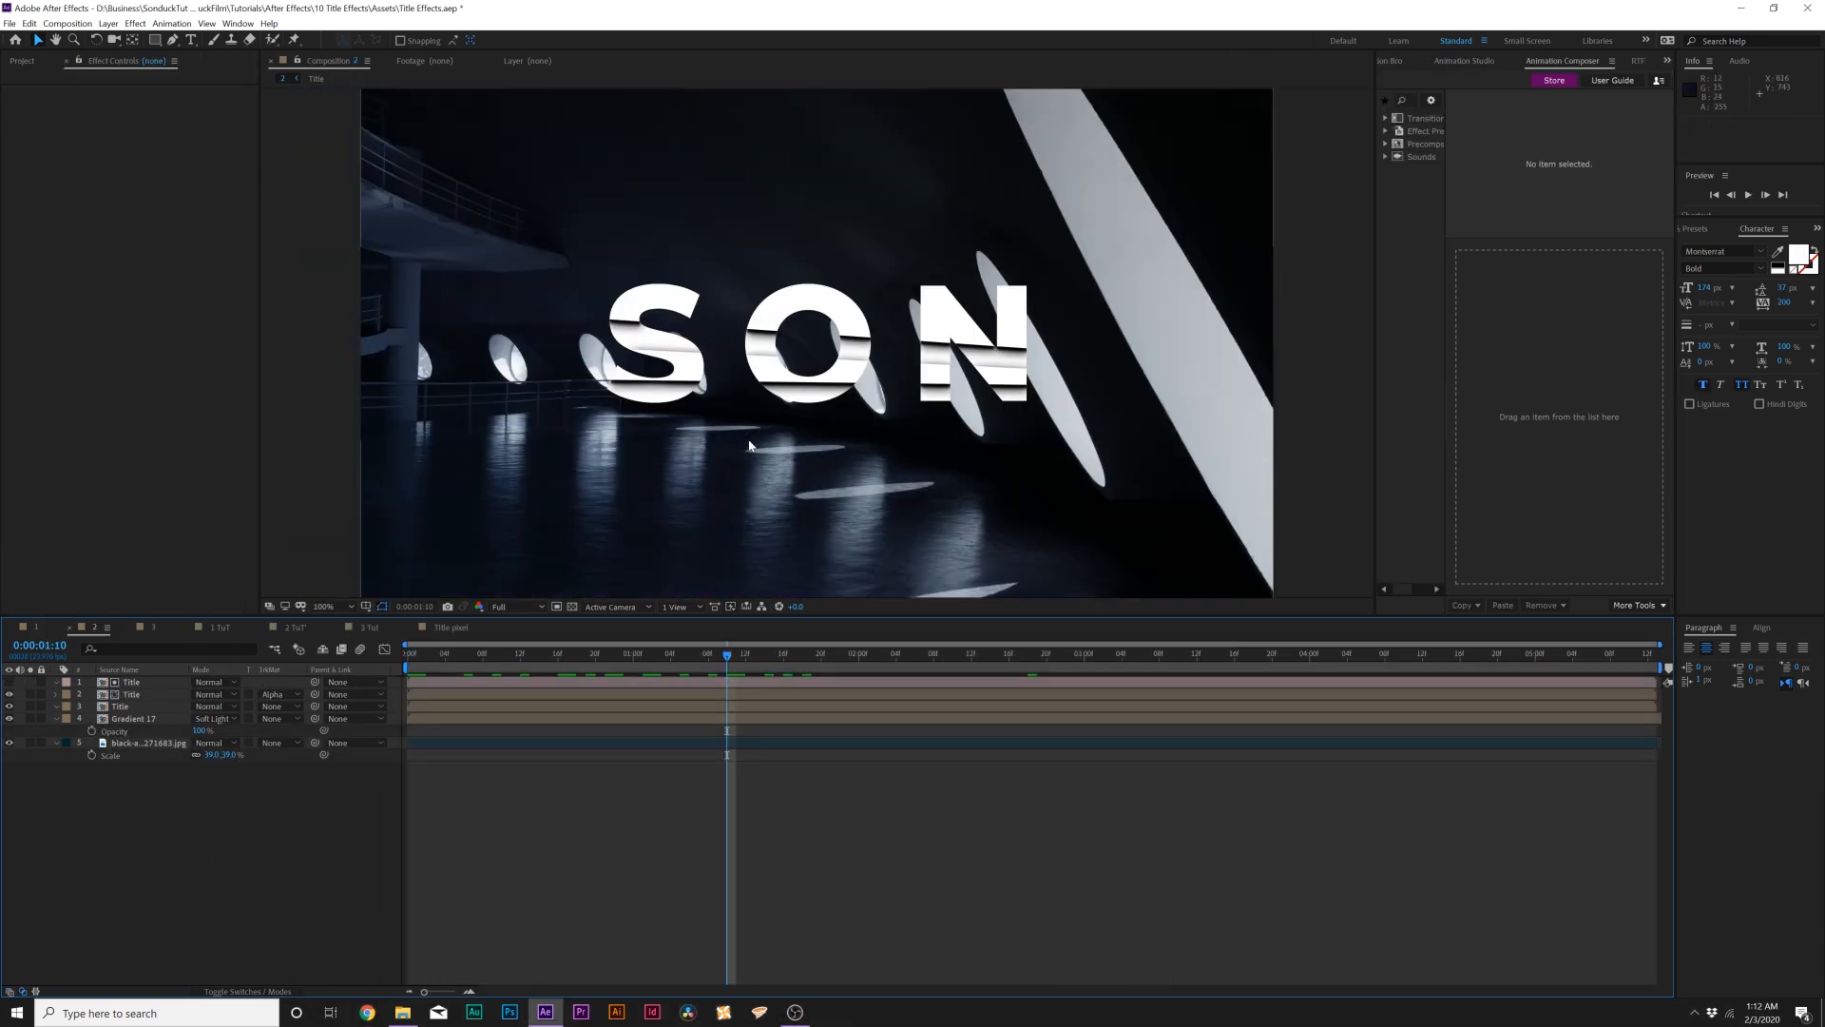
# - Examine the sliced SON title up close and the CUTS text inside the 2 TuT composition's Title precomp
pyautogui.press('.')
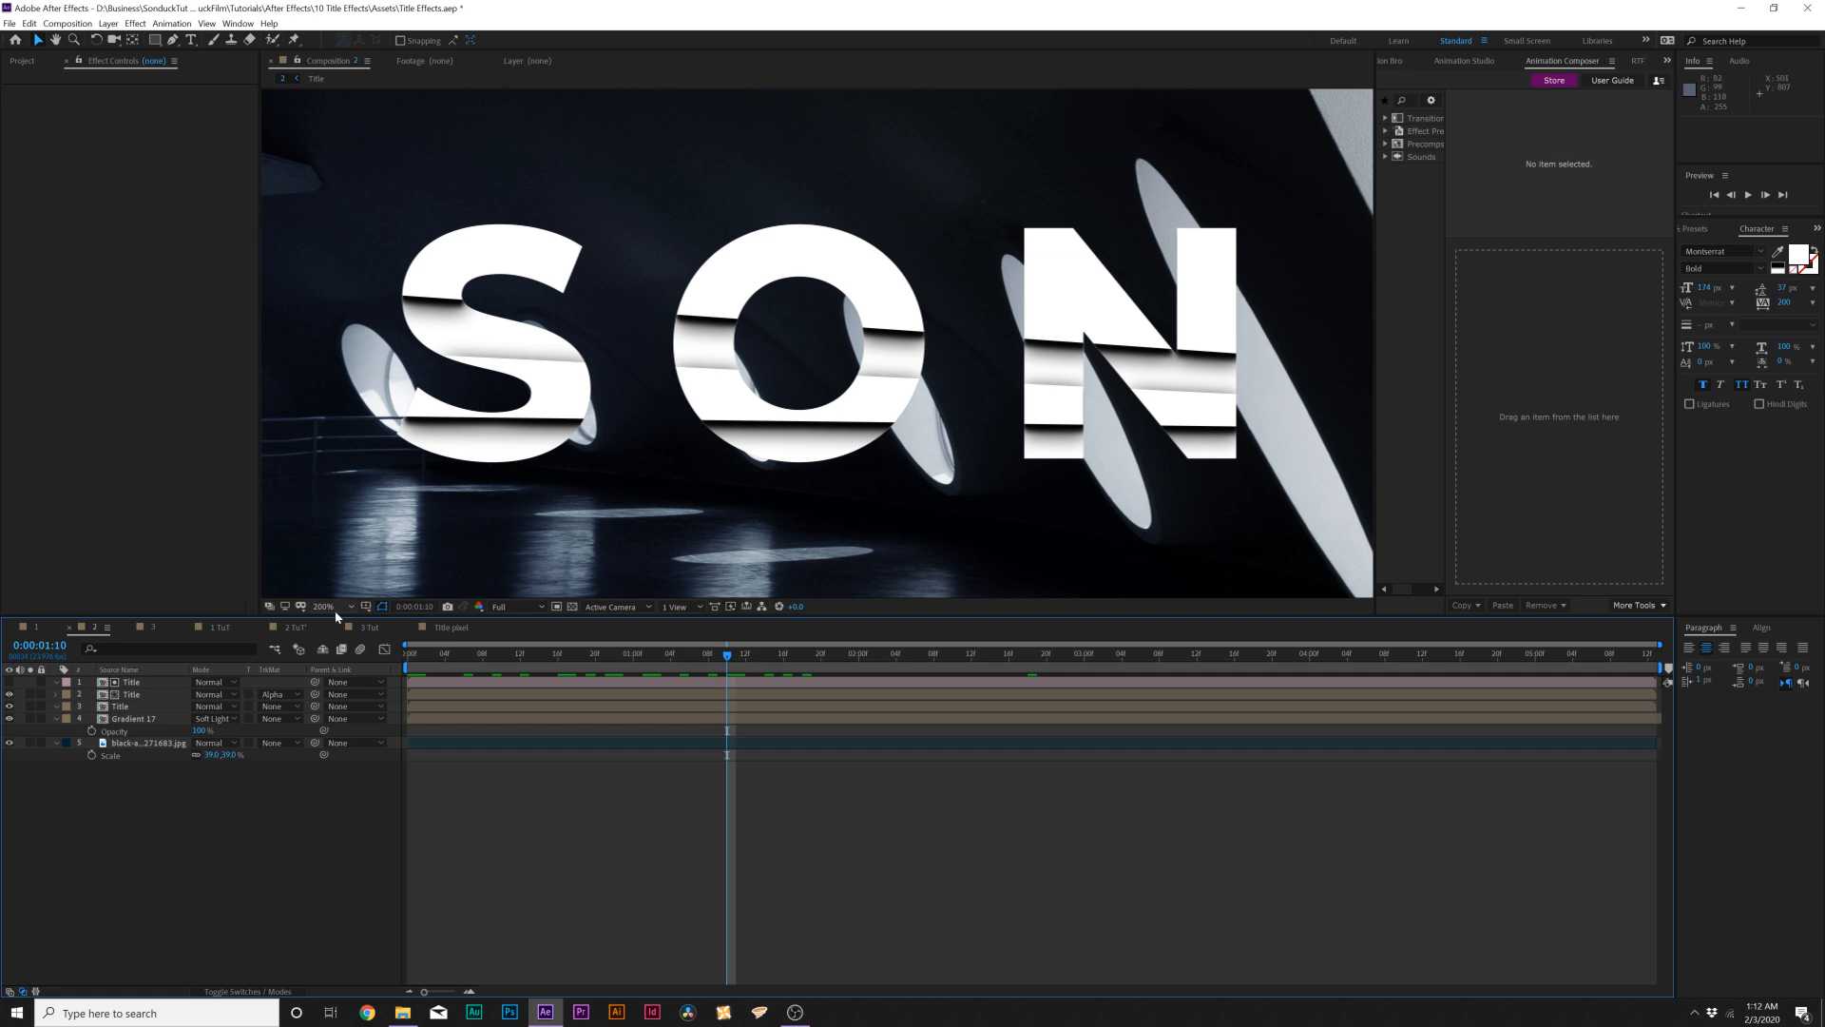
pyautogui.click(295, 629)
pyautogui.click(124, 682)
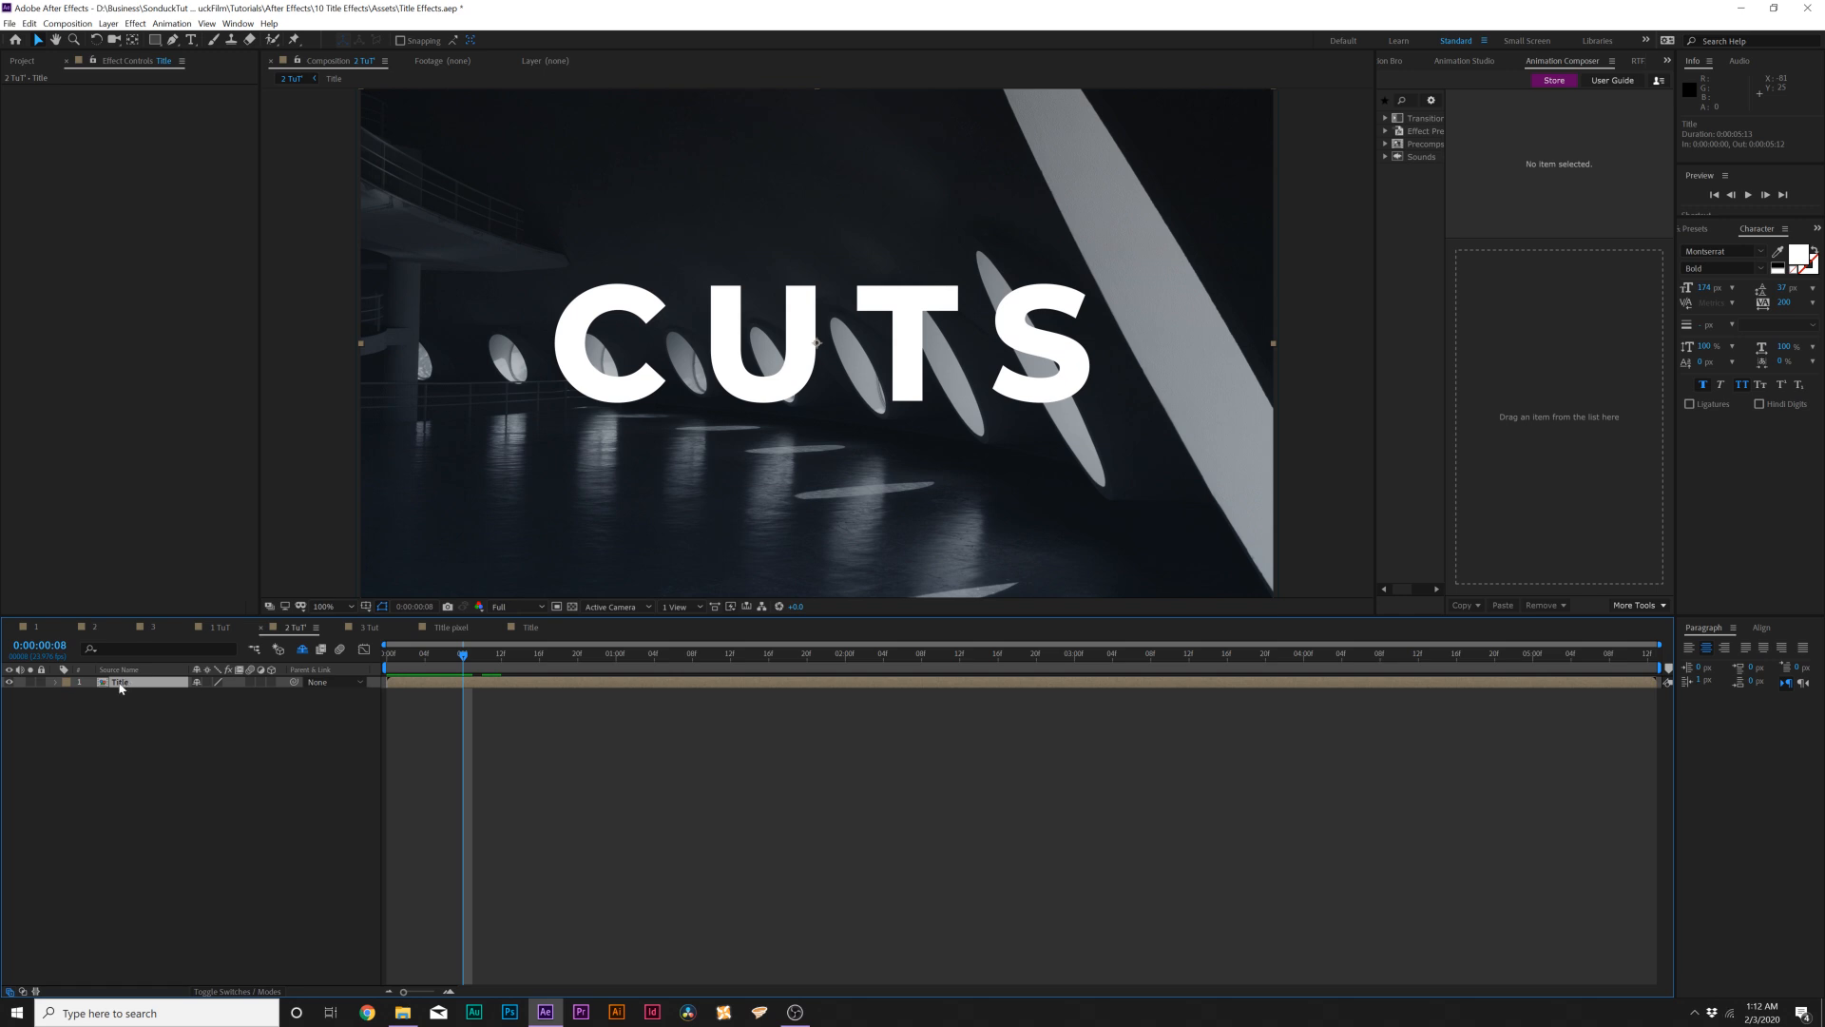
pyautogui.doubleClick(120, 683)
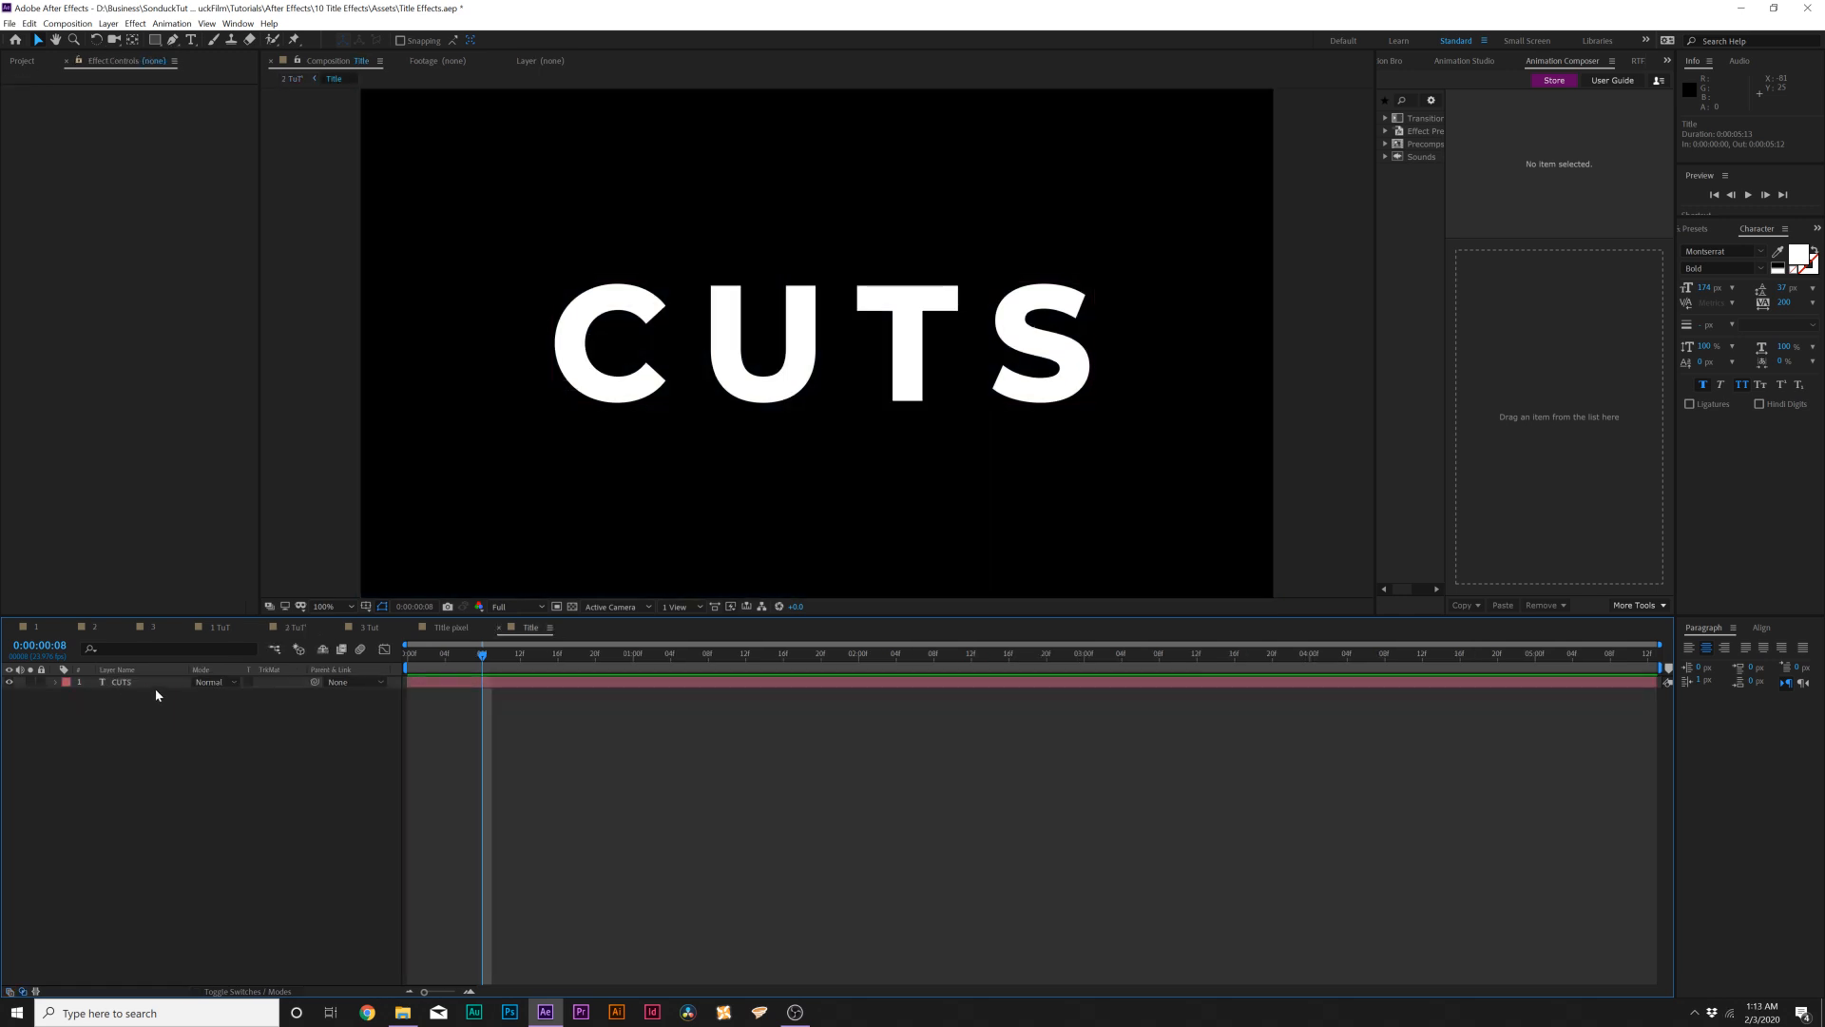
pyautogui.click(297, 629)
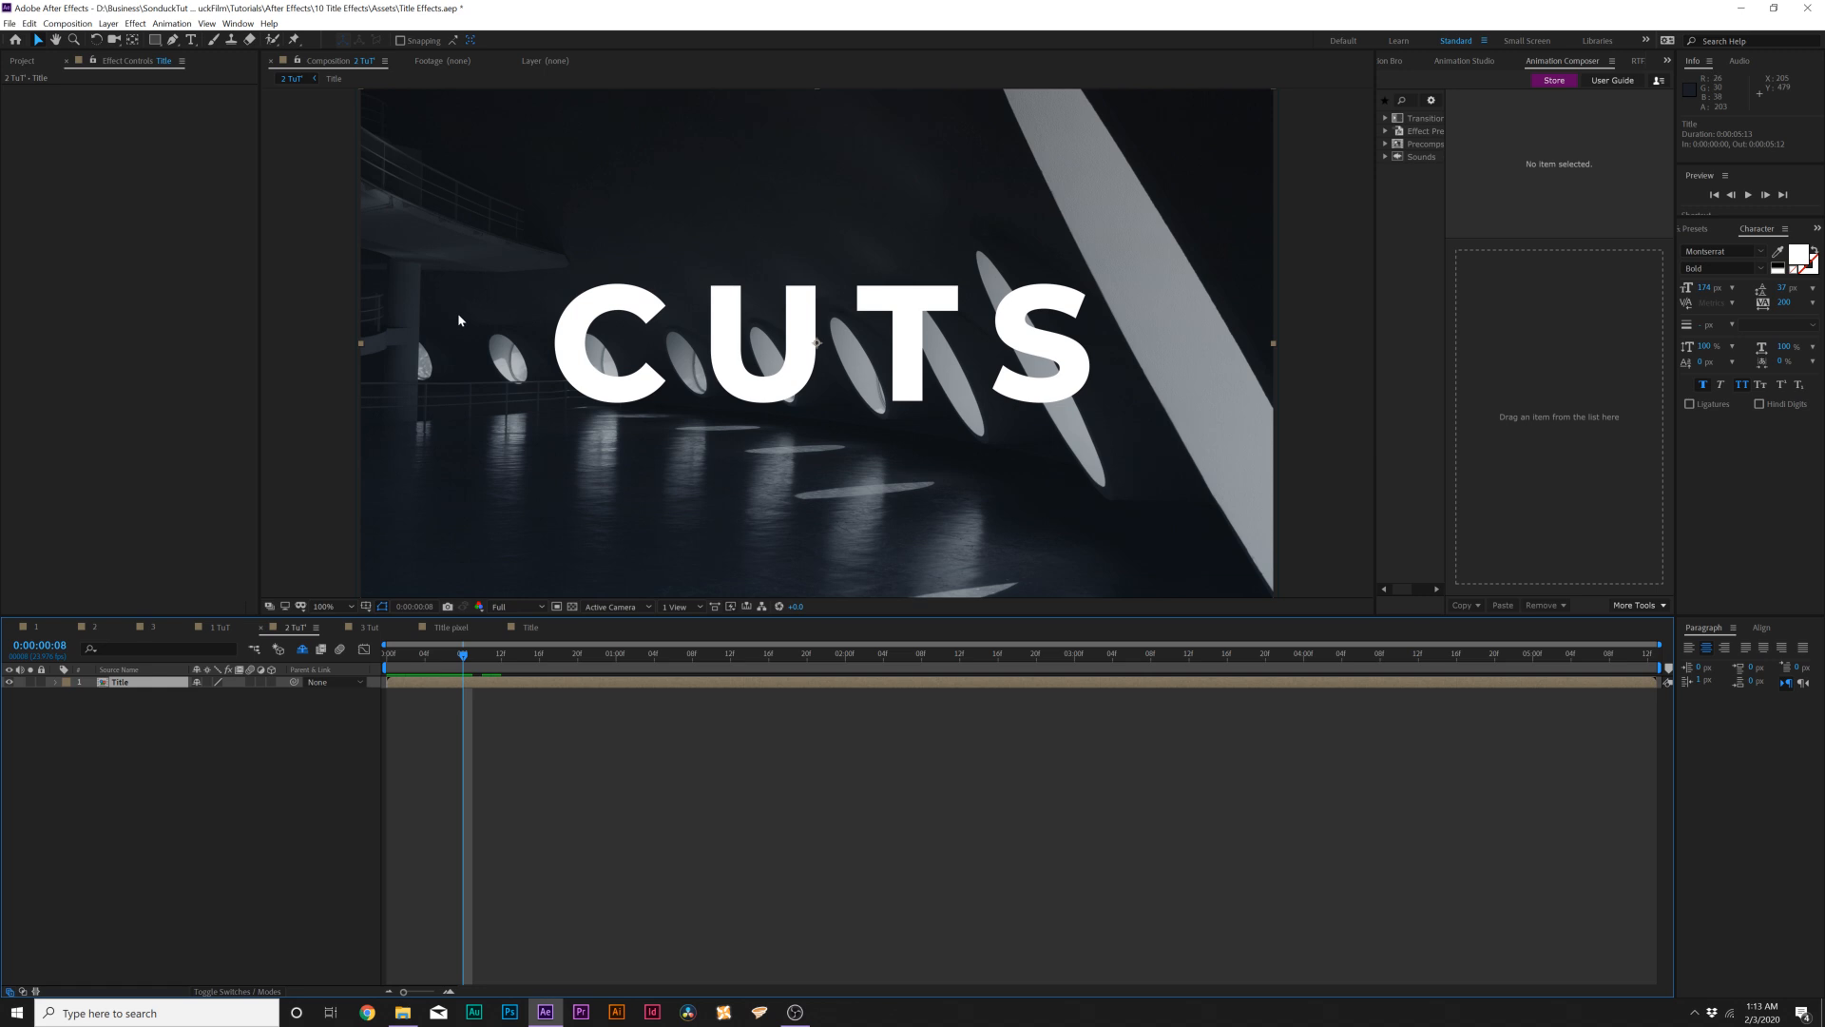
# - Draw a closed Pen mask on the Title layer around the upper part of CUTS, with a slanted lower edge cutting through the letters
pyautogui.click(174, 42)
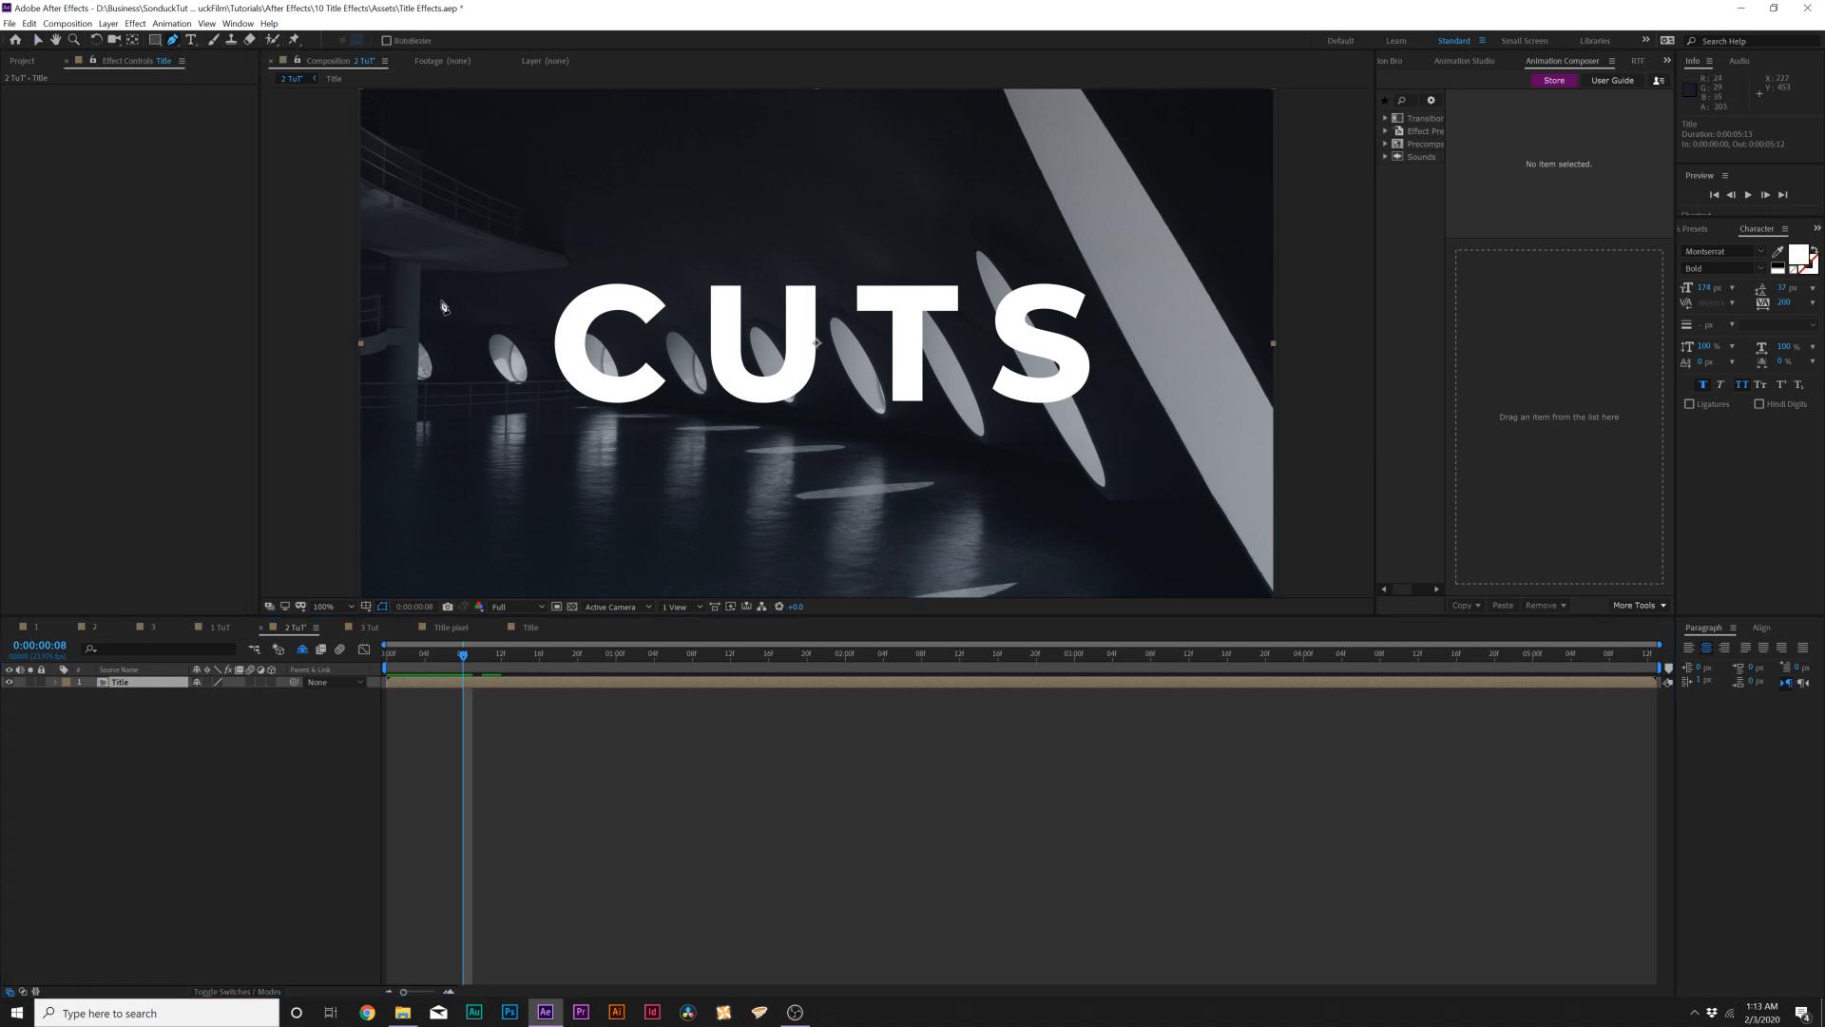
pyautogui.click(344, 299)
pyautogui.click(1266, 358)
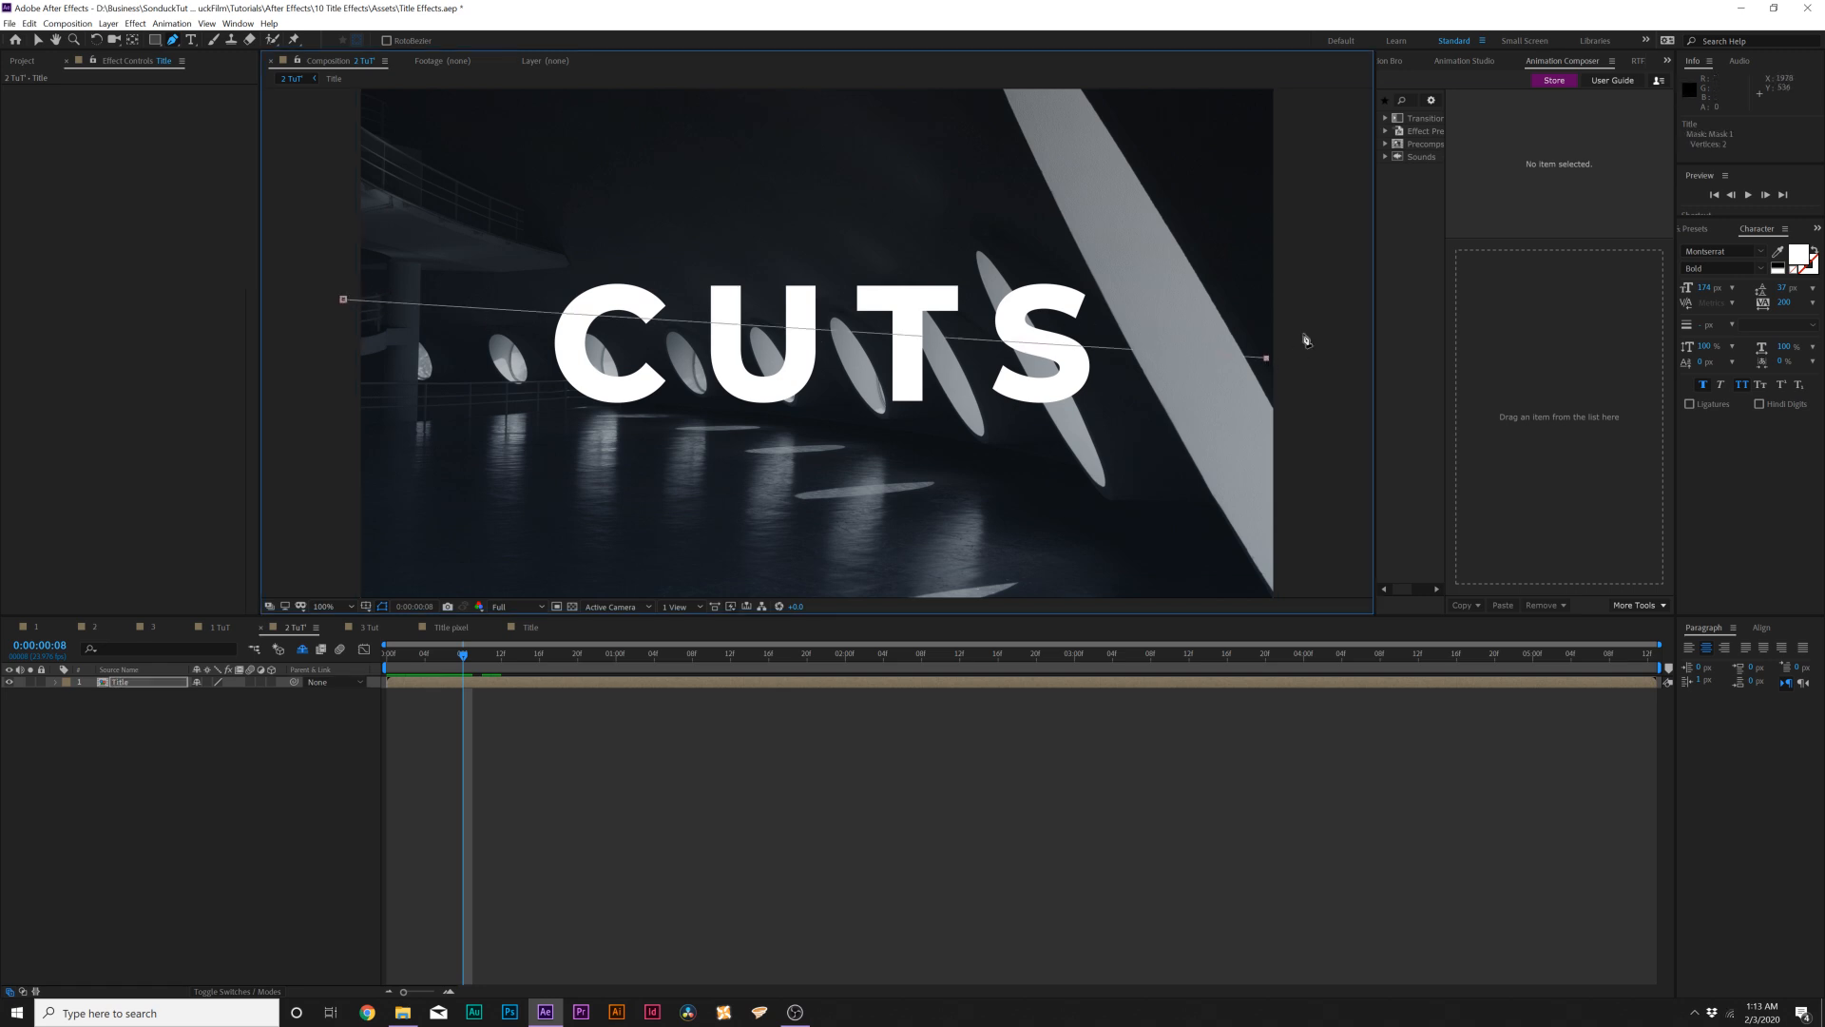
pyautogui.click(345, 301)
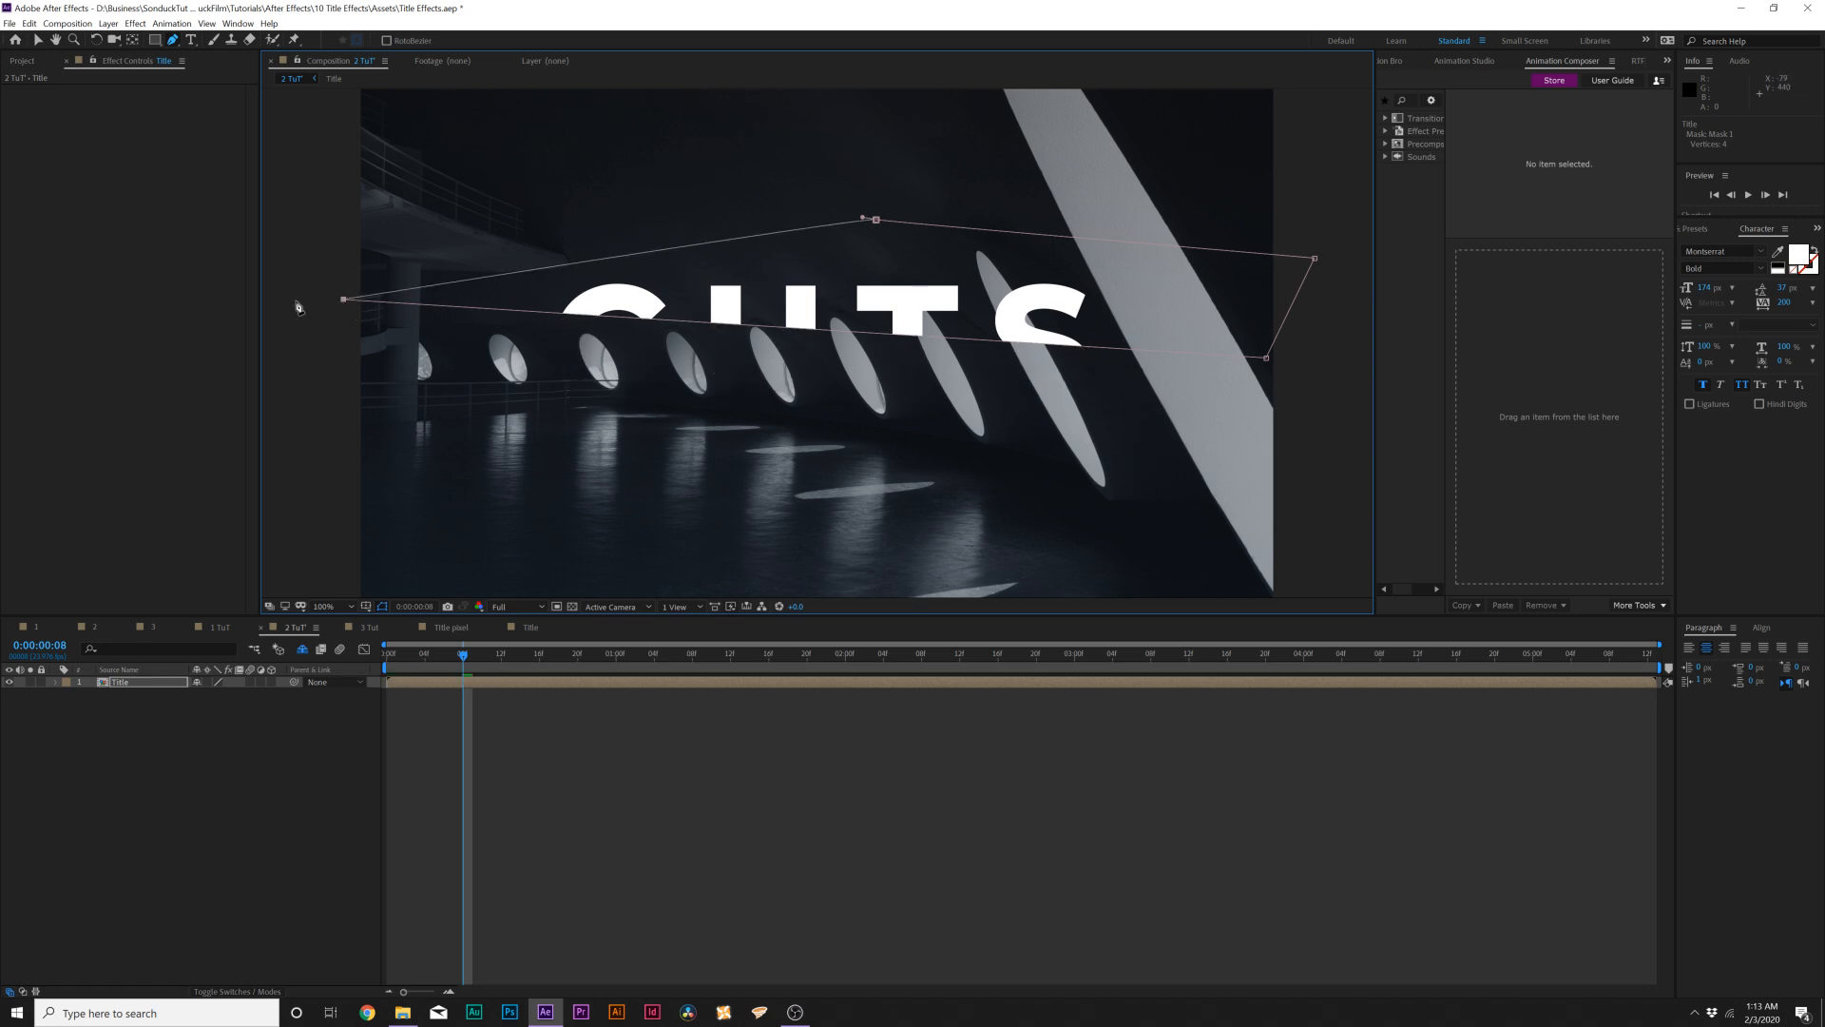
# - Duplicate the masked Title layer and delete the mask from the lower copy
pyautogui.click(118, 684)
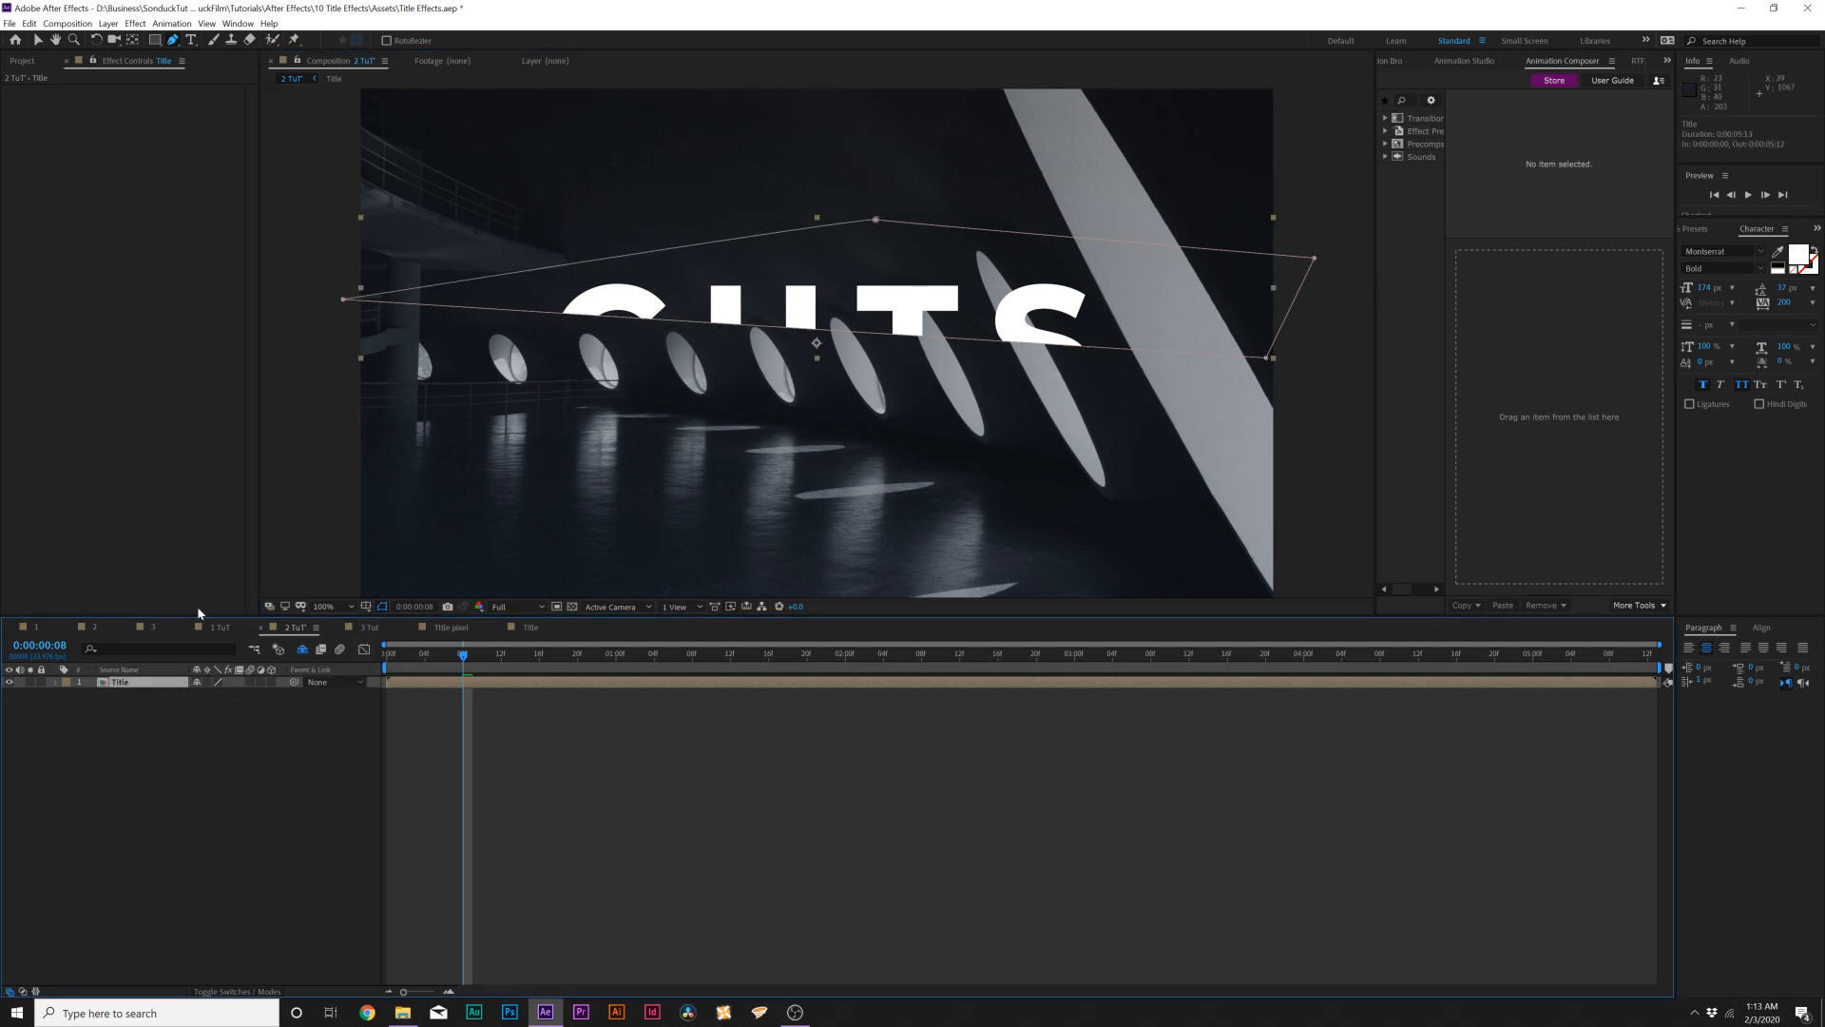
pyautogui.click(29, 23)
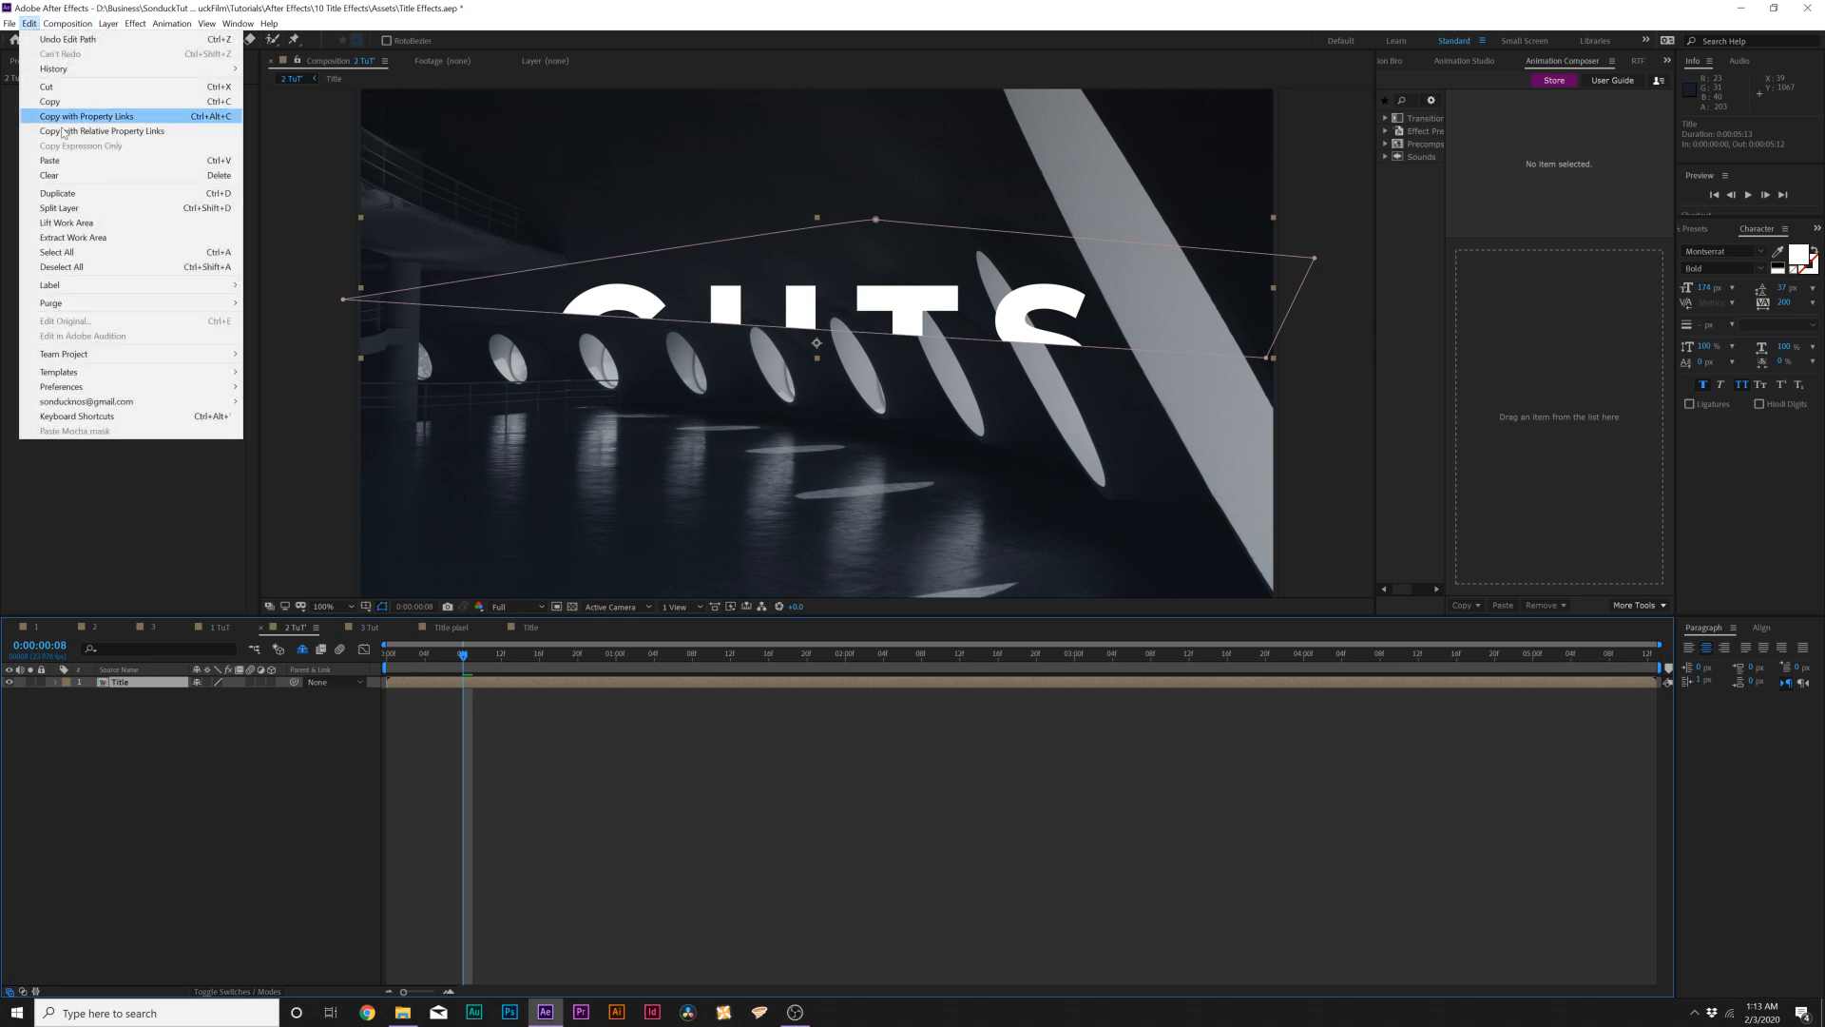
pyautogui.click(57, 196)
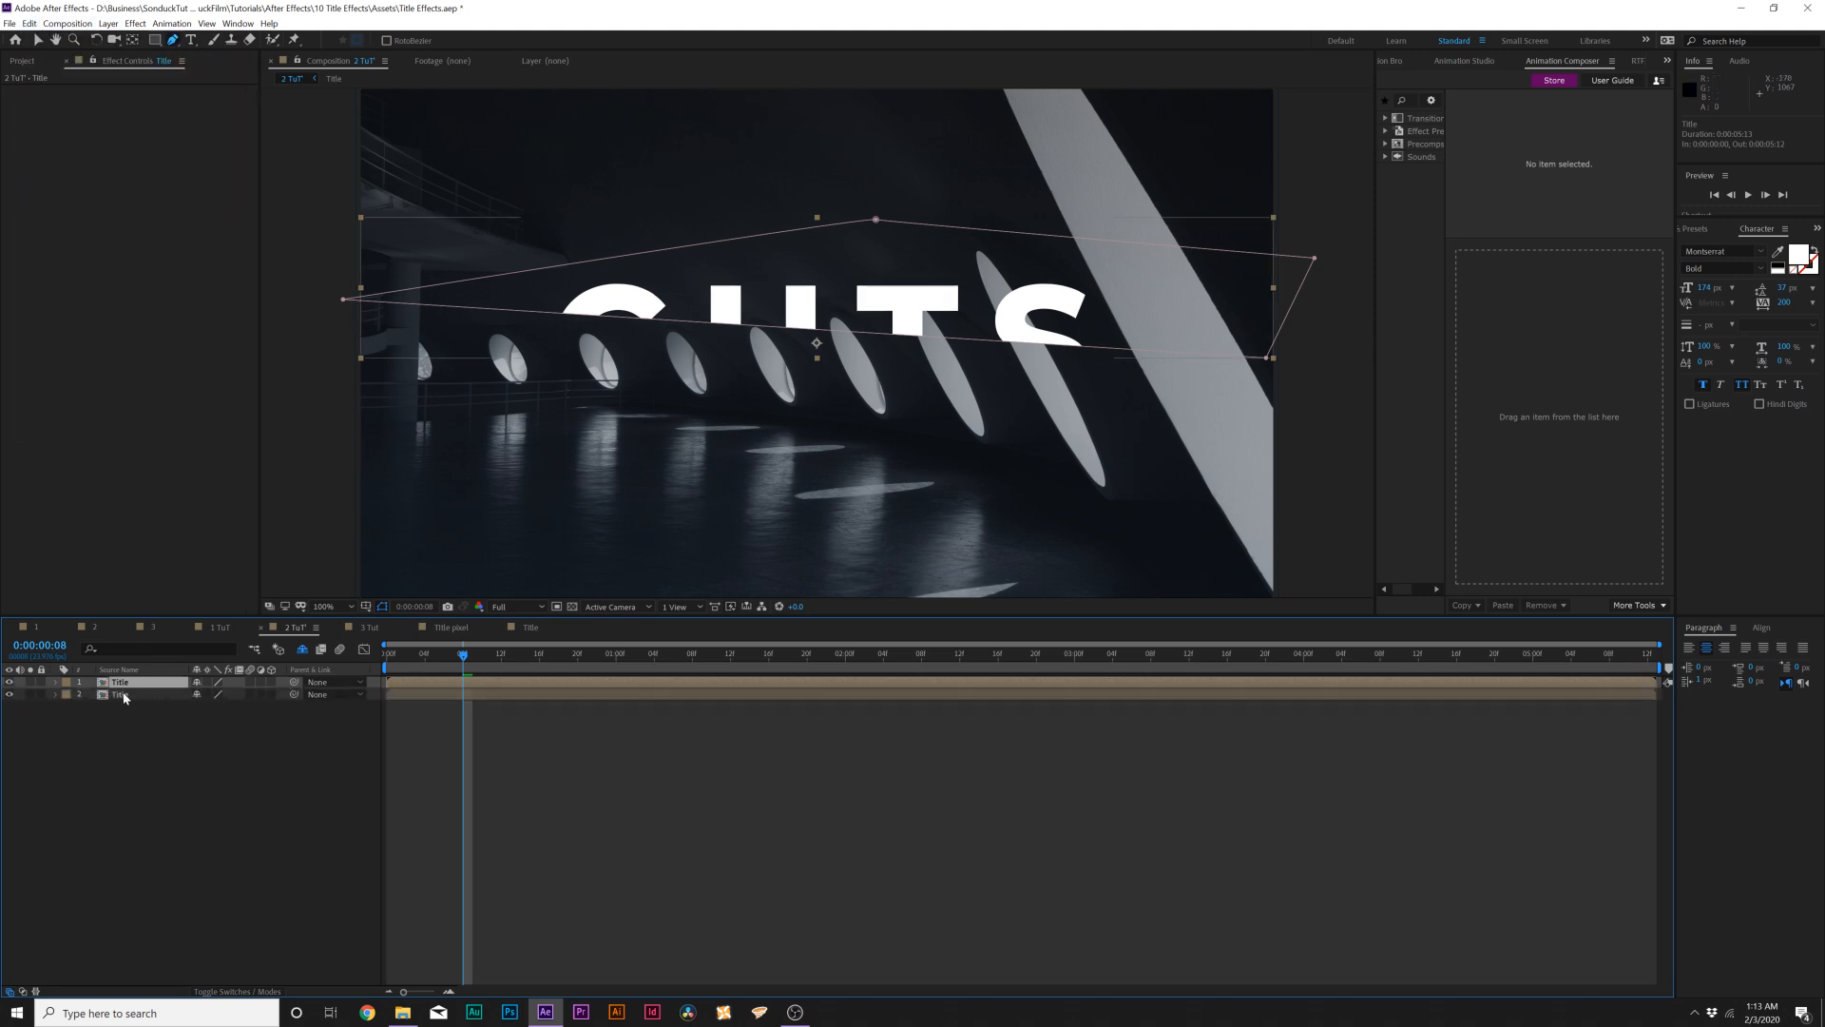
pyautogui.click(125, 696)
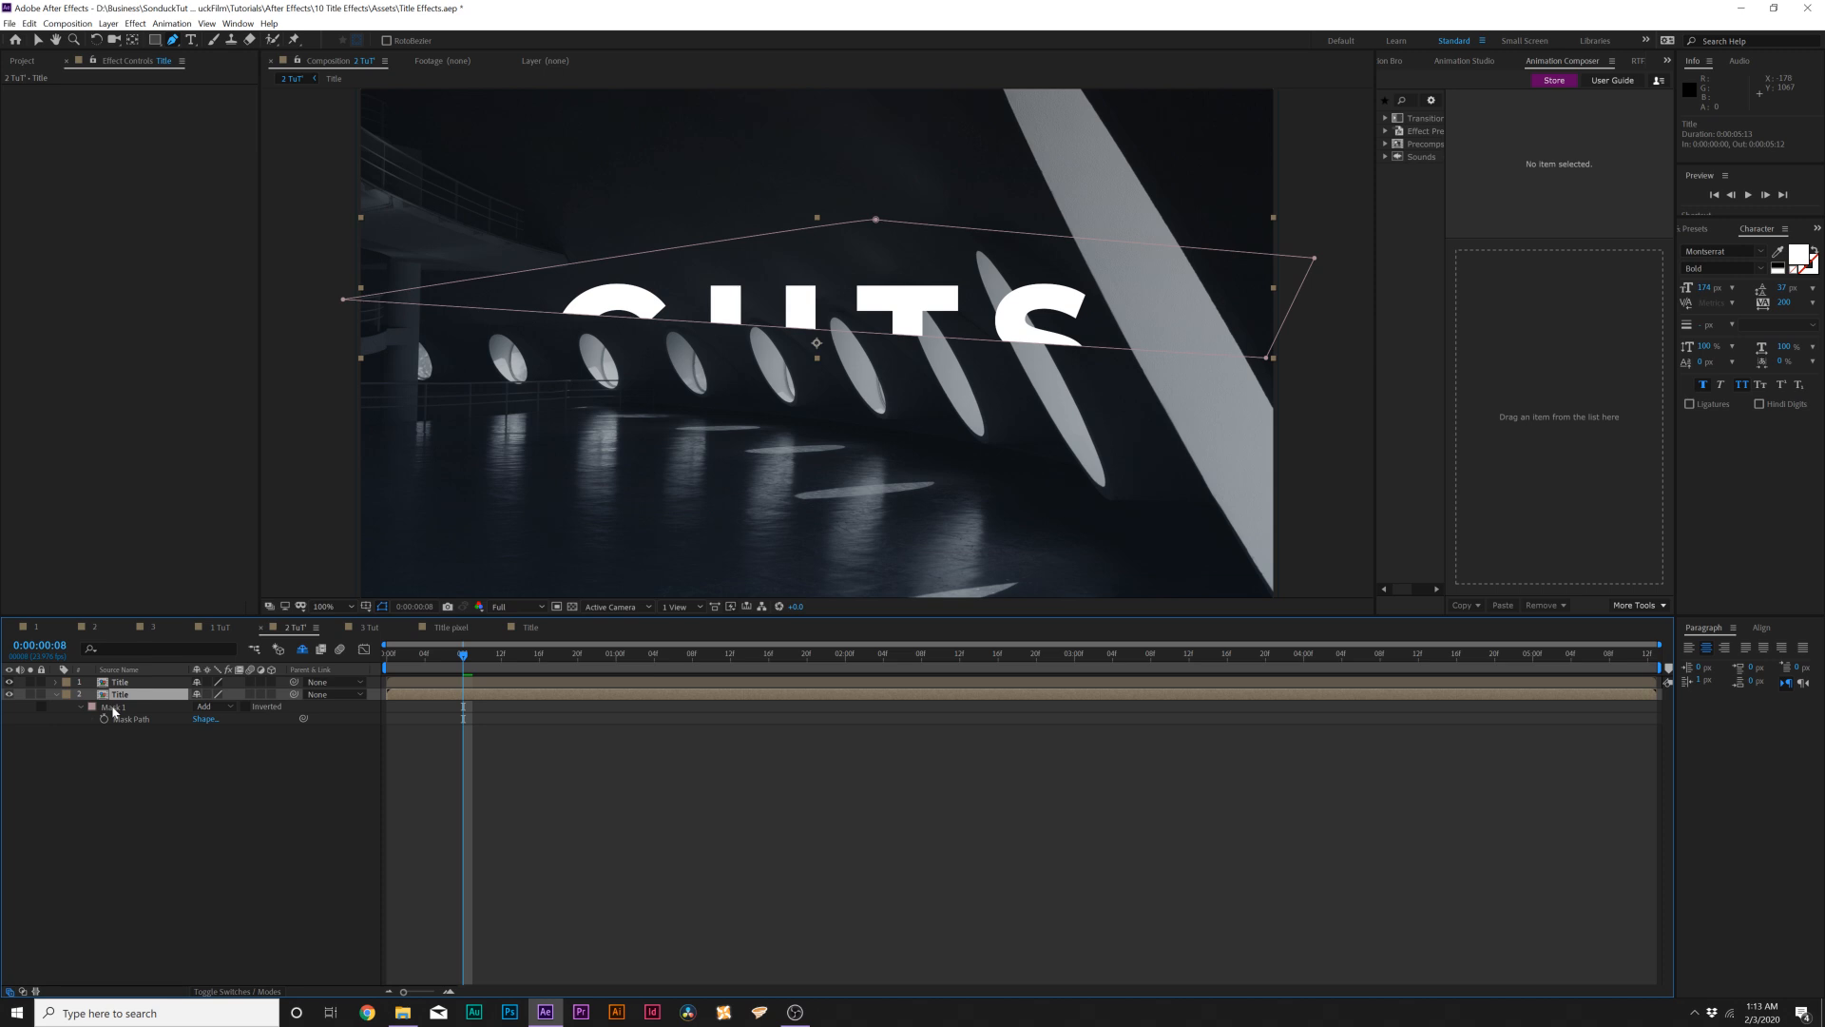
pyautogui.click(110, 707)
pyautogui.press('Delete')
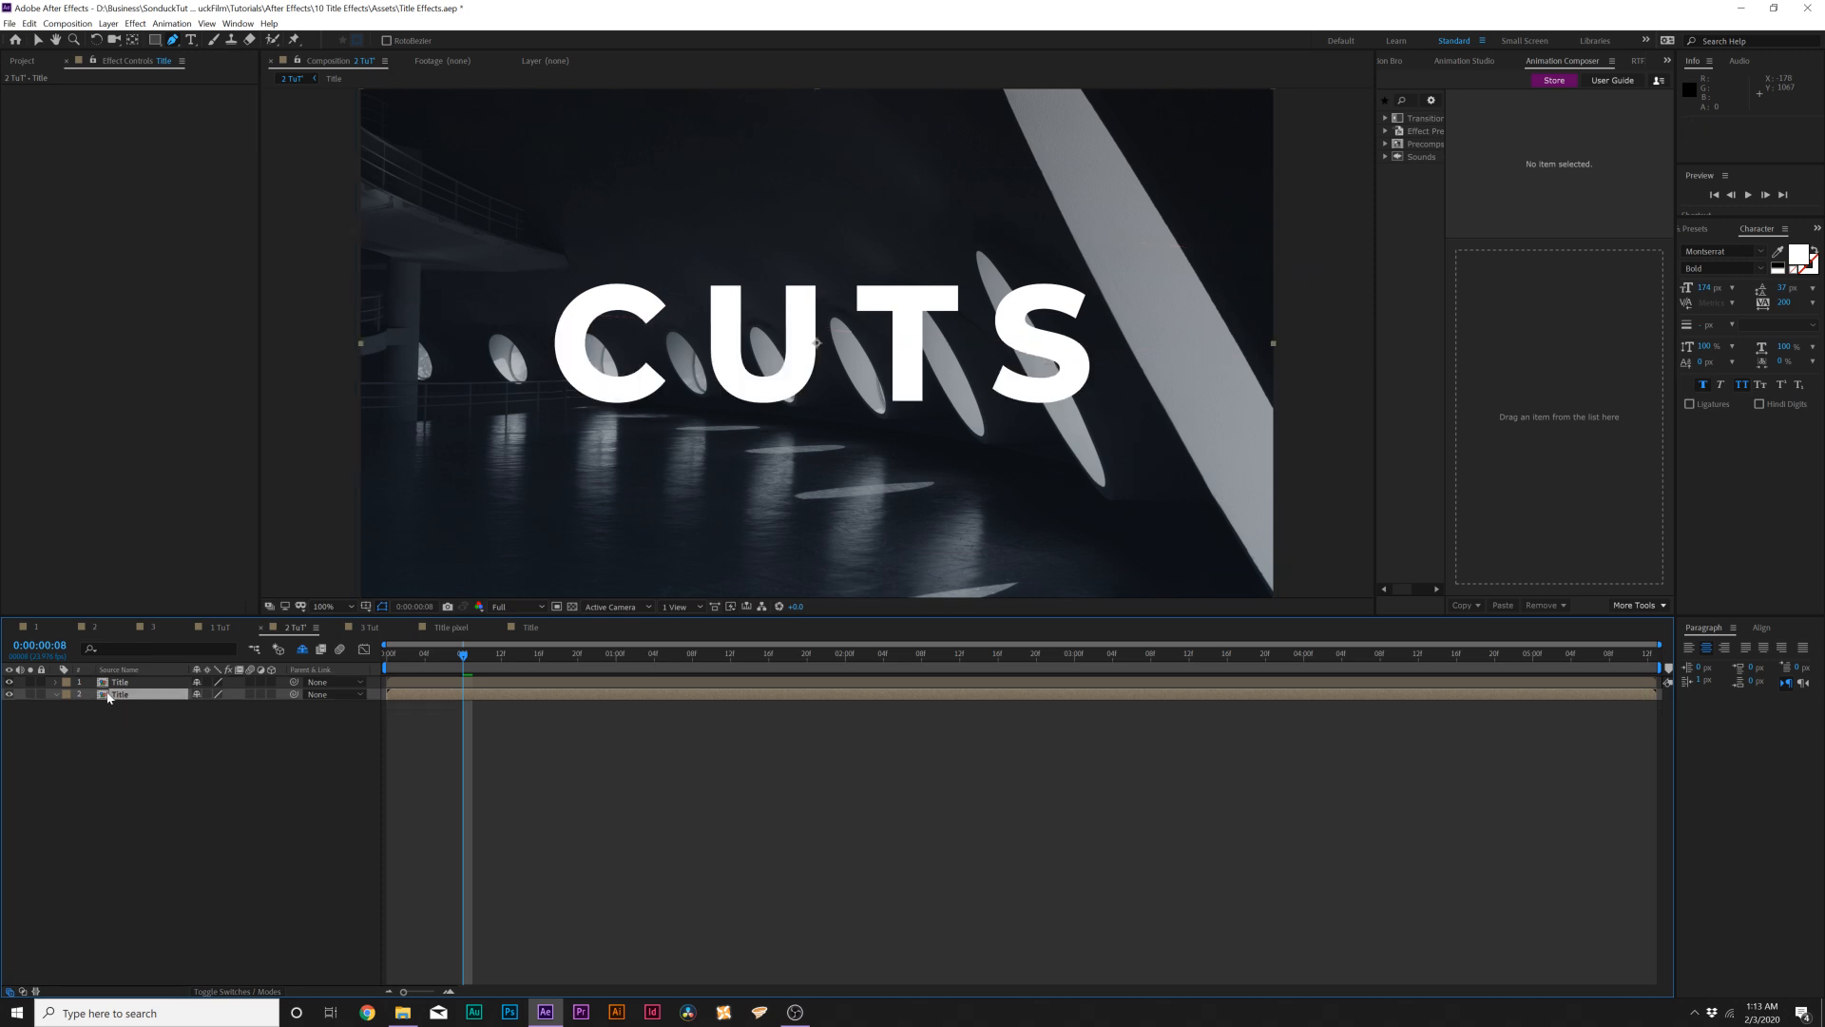
# - Apply a Drop Shadow with increased opacity to the upper masked Title layer and hide the mask outline in the viewer
pyautogui.click(121, 683)
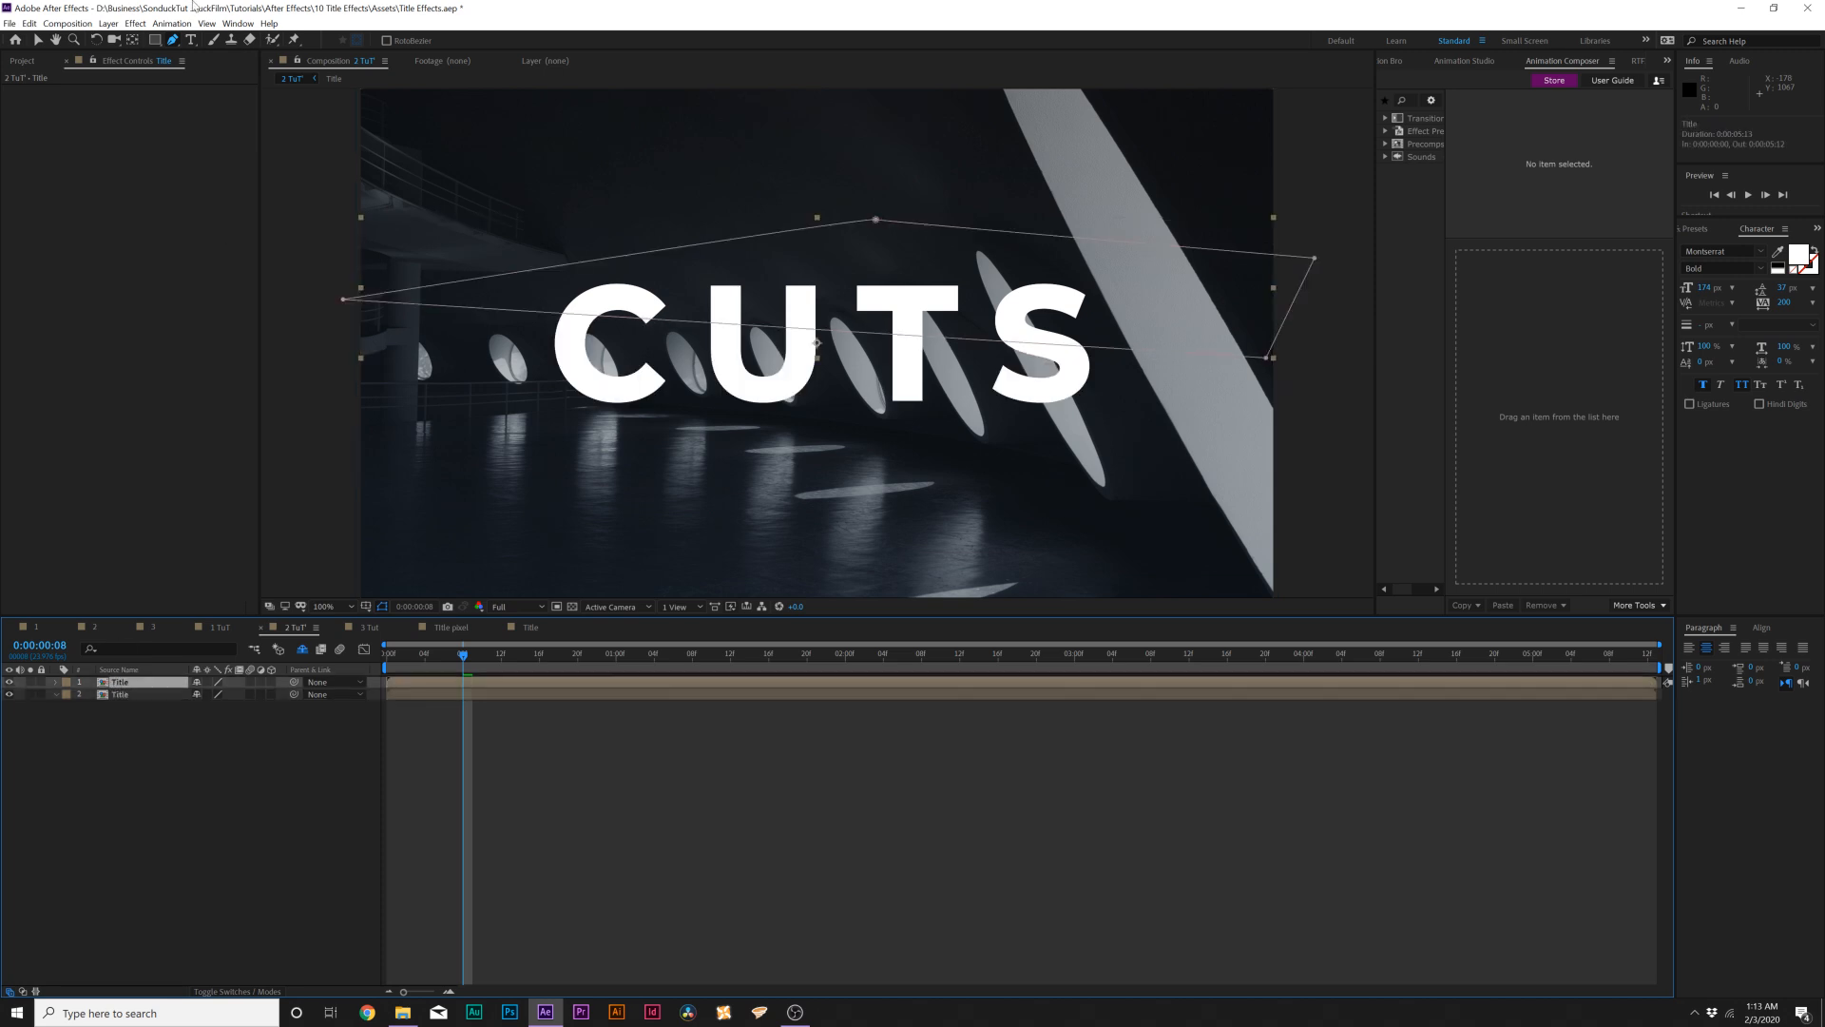
pyautogui.click(136, 23)
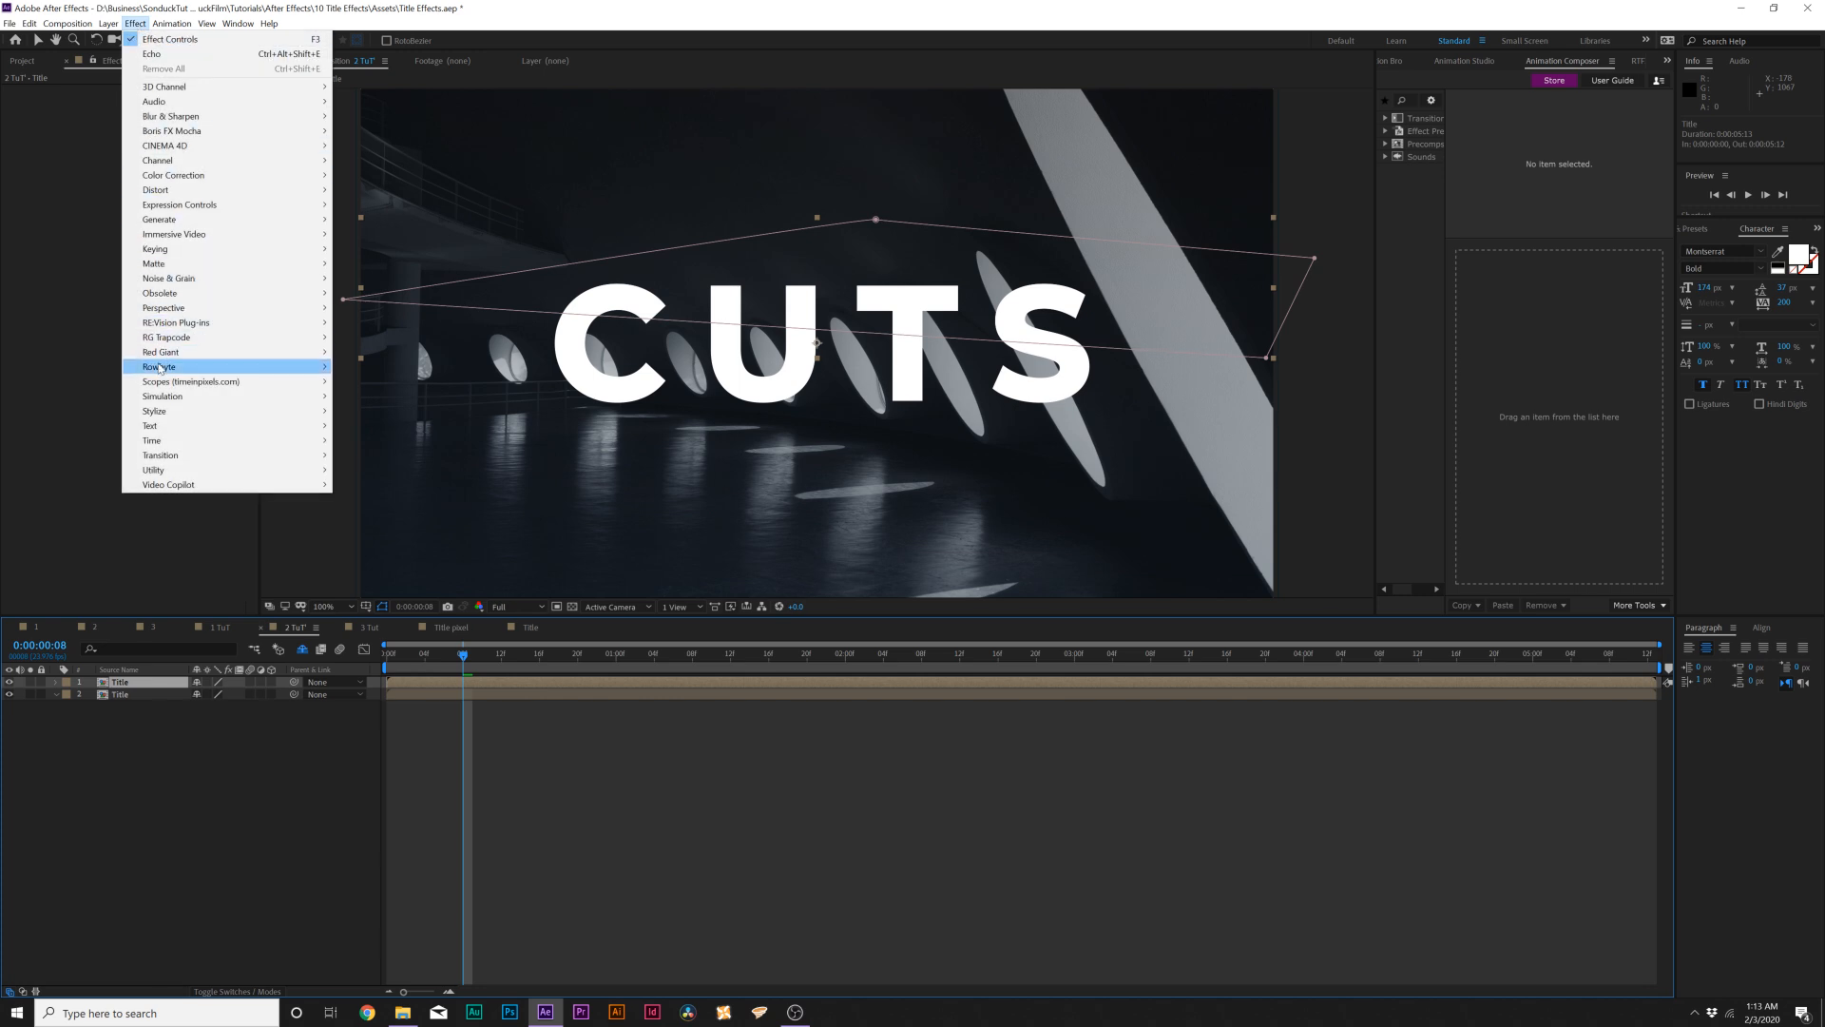
pyautogui.moveTo(172, 307)
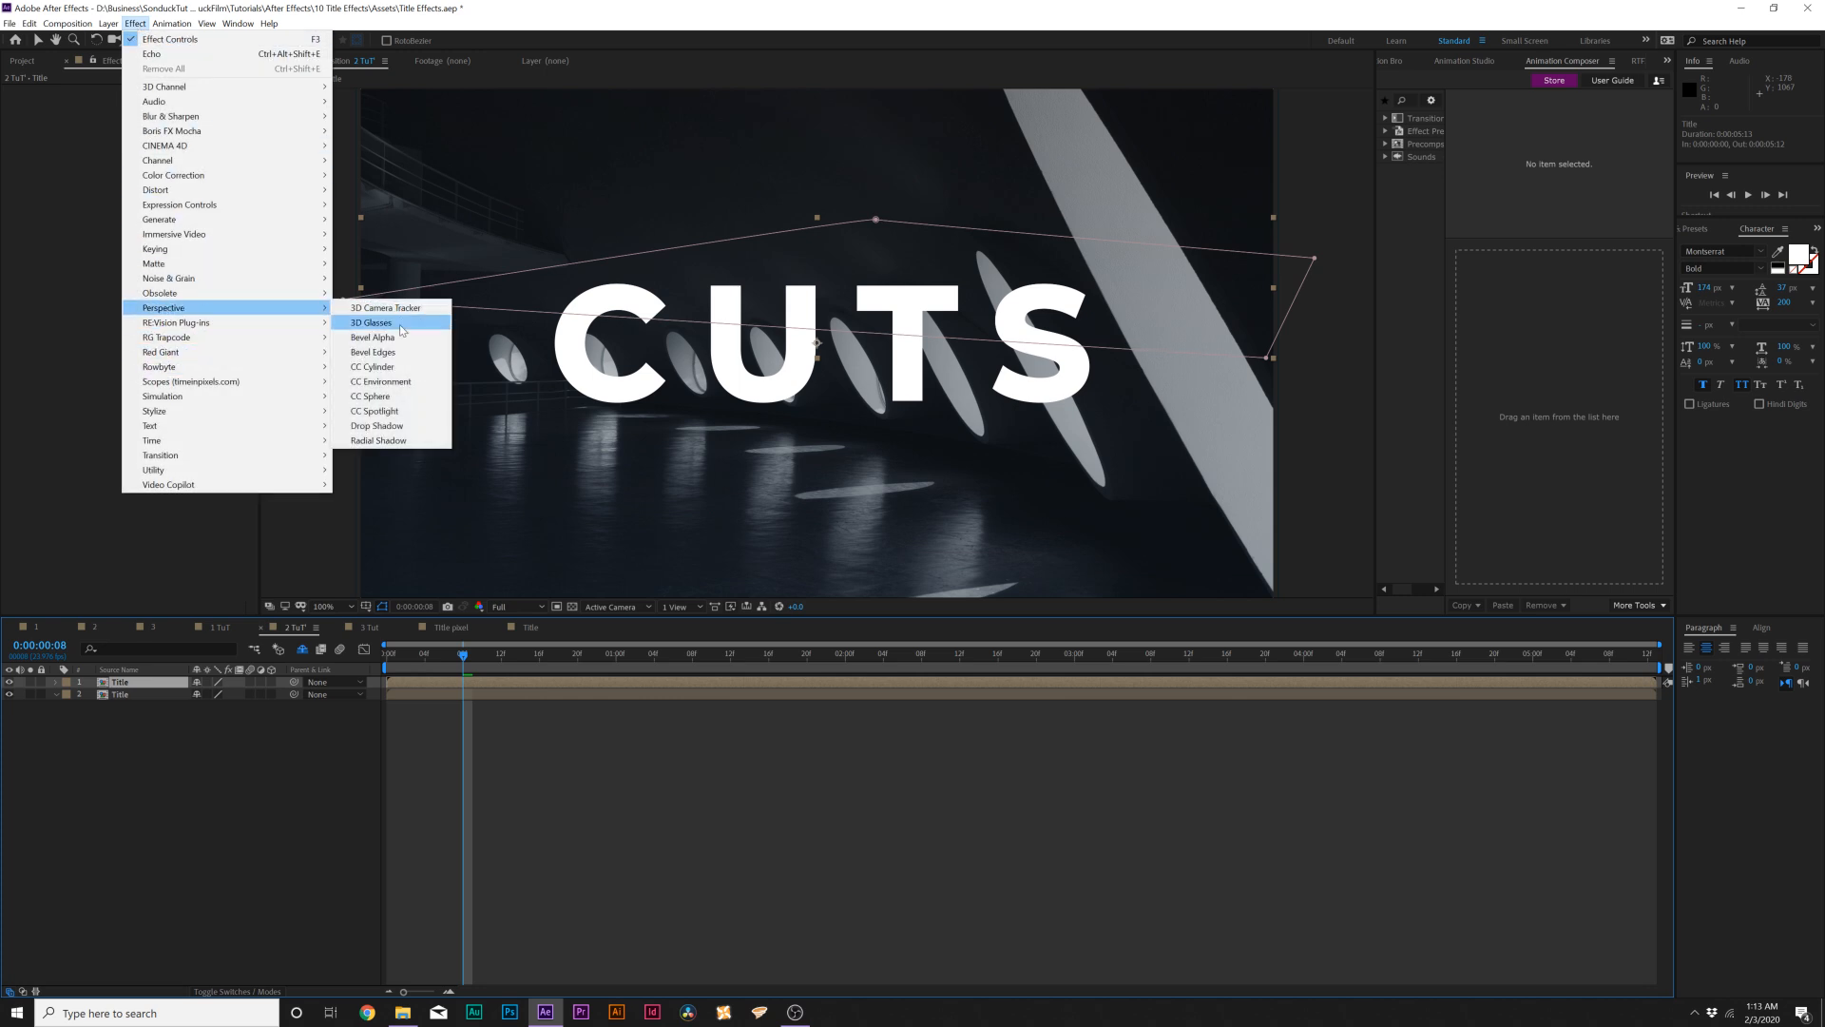
pyautogui.click(376, 425)
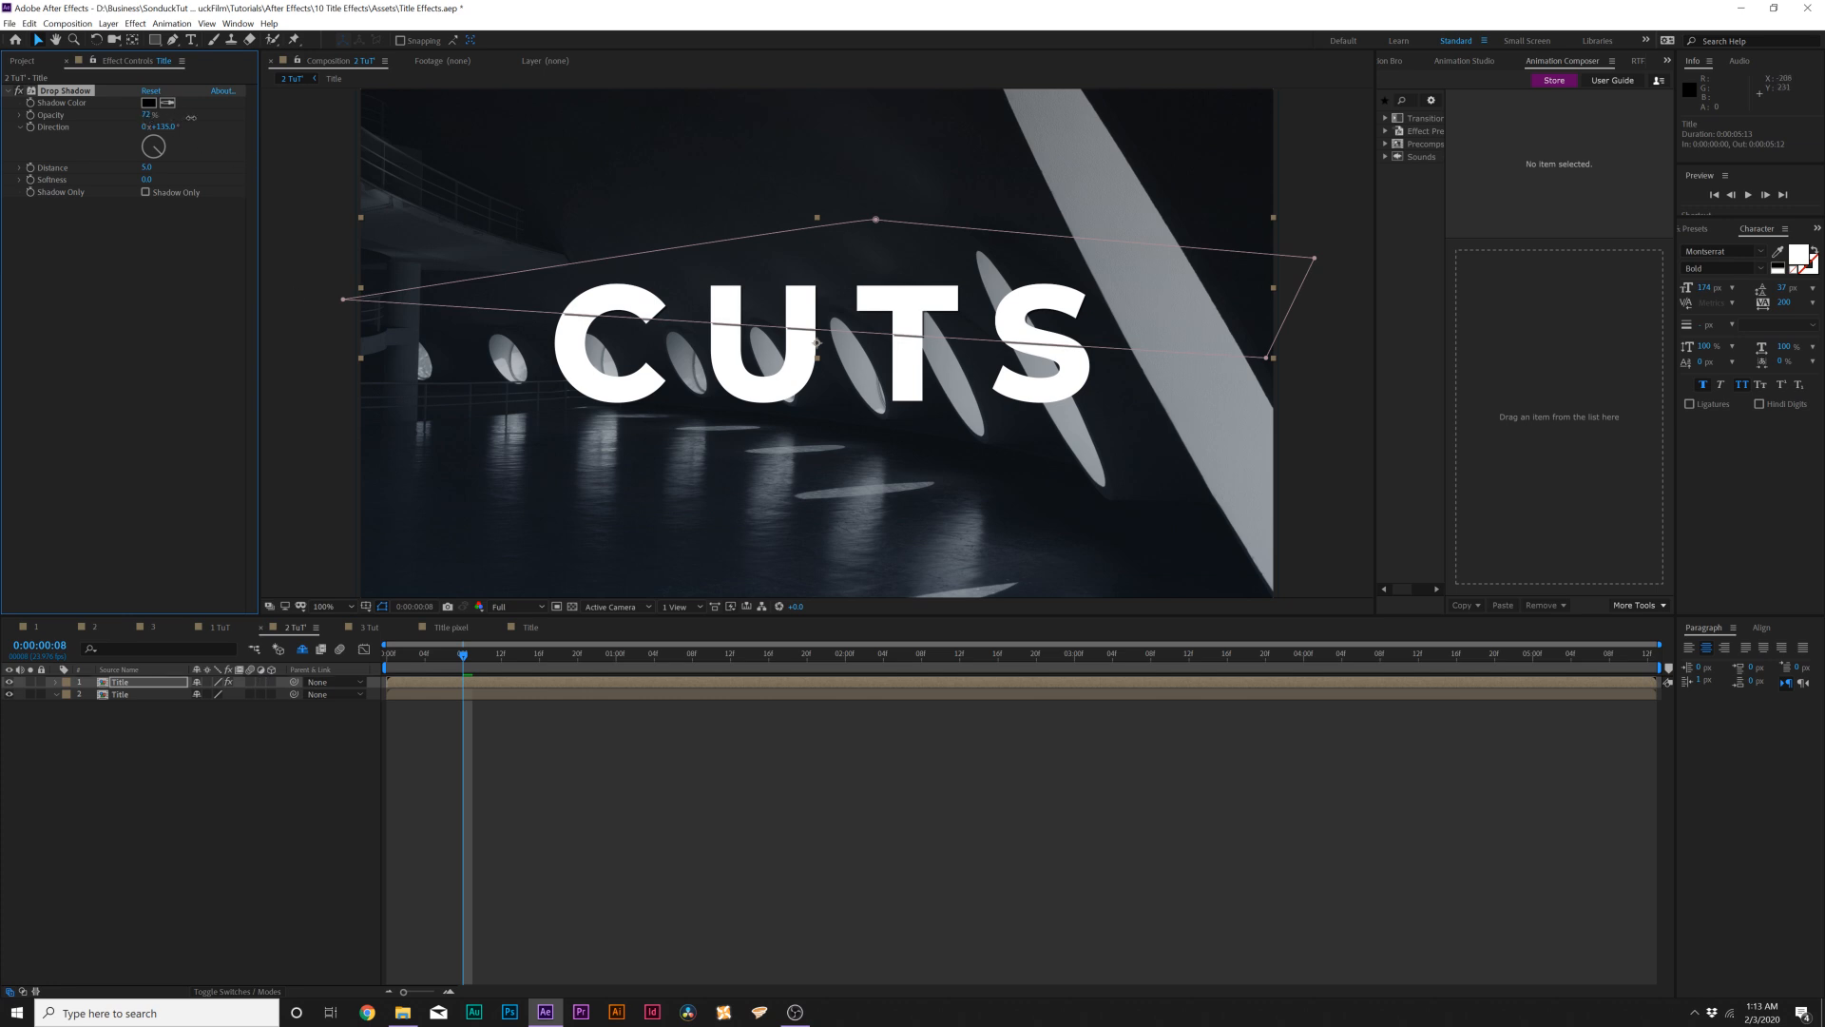
pyautogui.scroll(4, 481, 297)
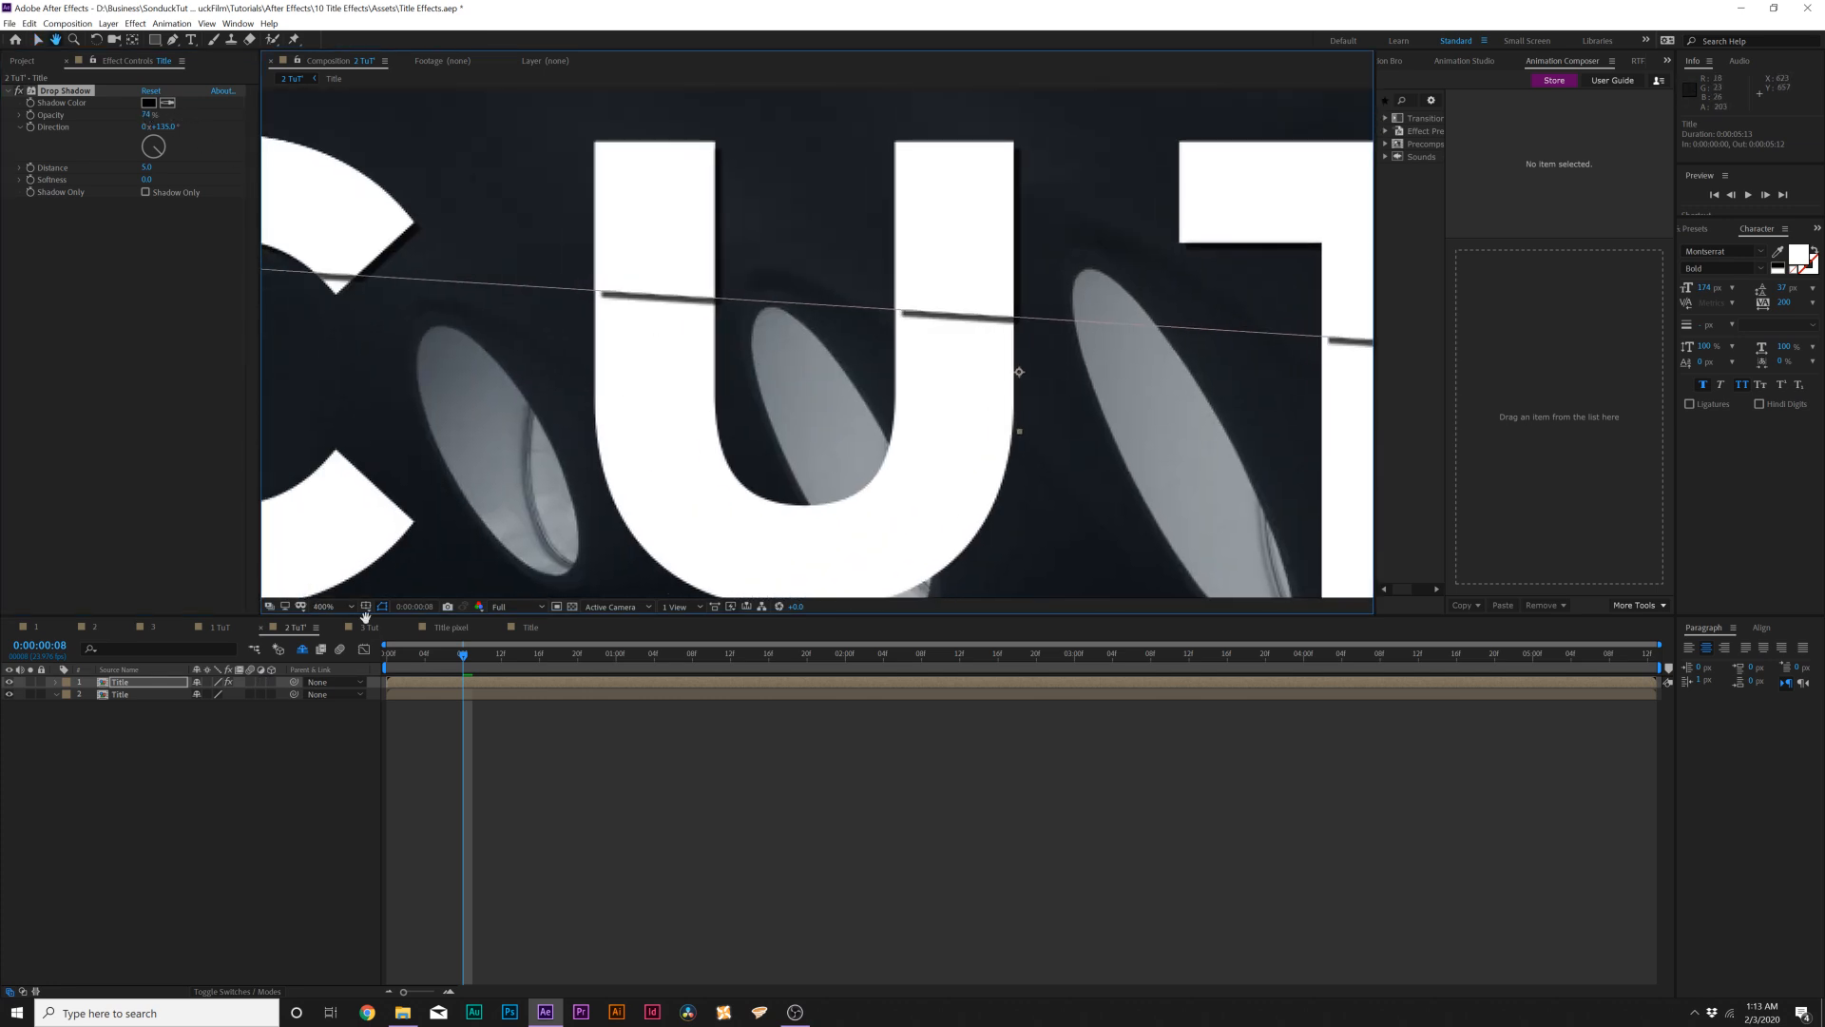
pyautogui.click(383, 607)
pyautogui.moveTo(522, 368); pyautogui.dragTo(751, 423)
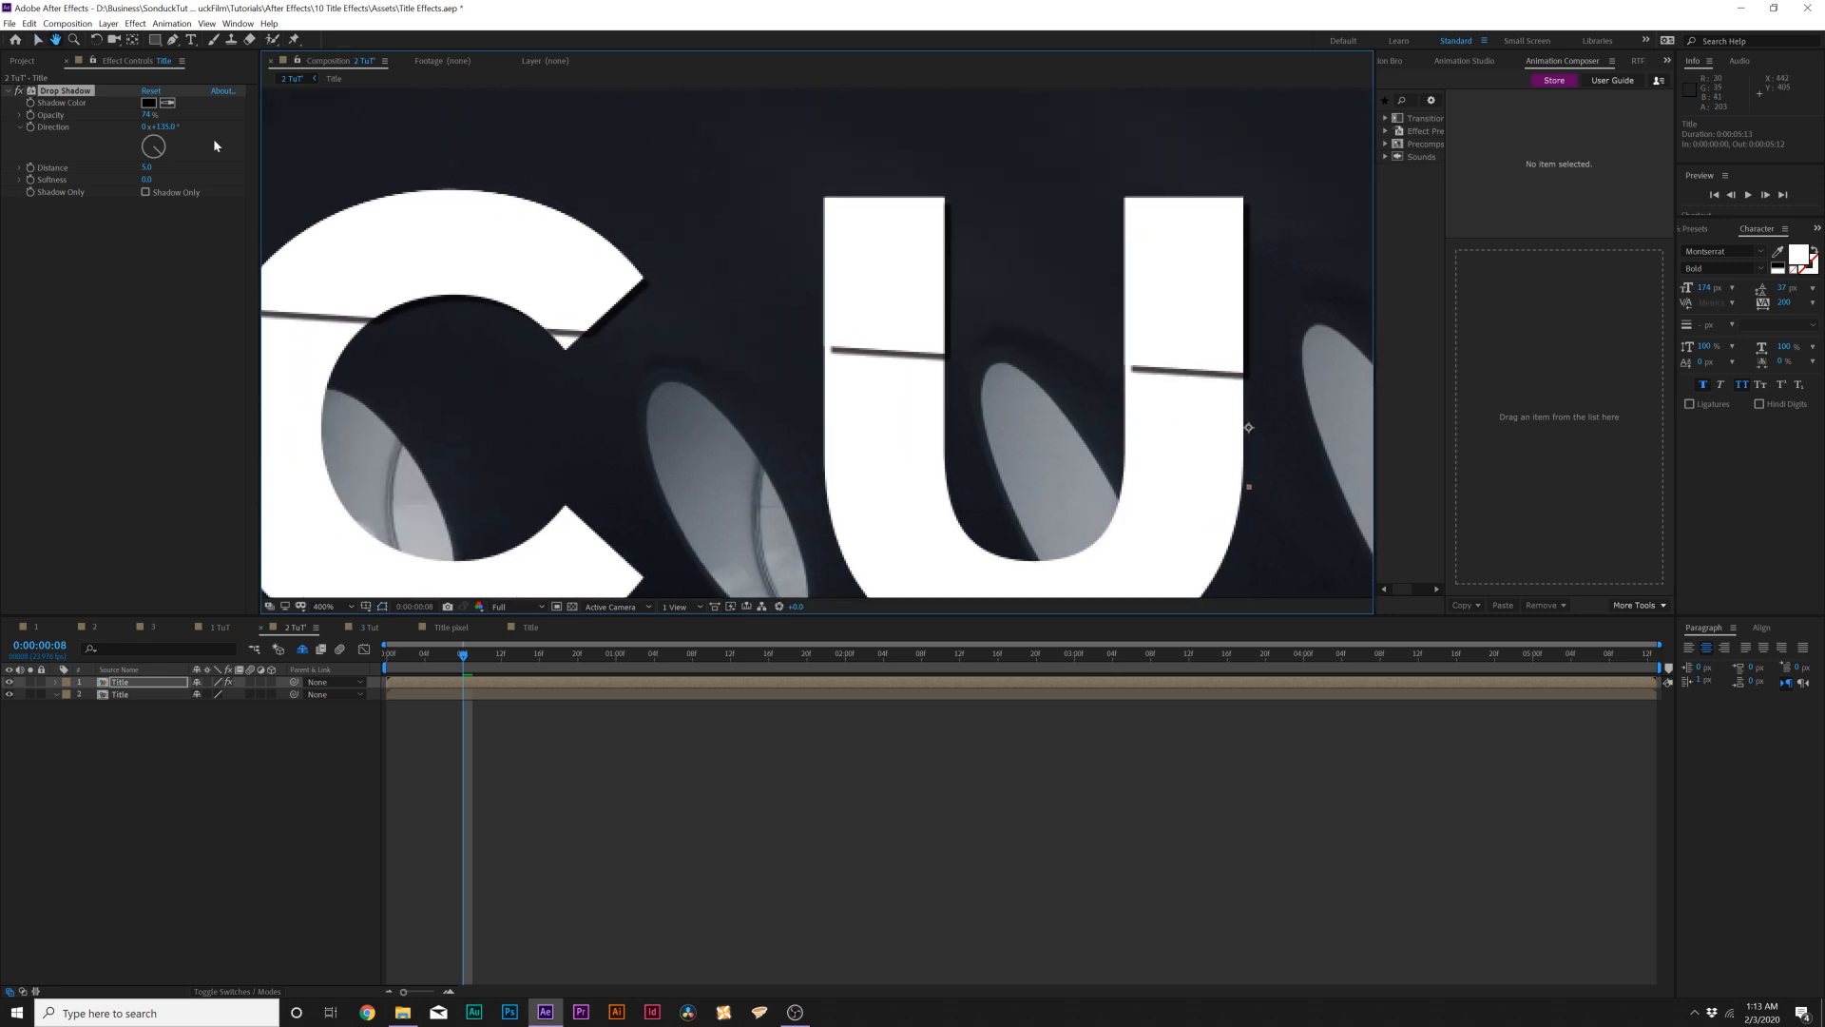
# - Set the upper Title layer's Drop Shadow direction to 180° and distance to 2, and raise its opacity slightly
pyautogui.moveTo(165, 127); pyautogui.dragTo(203, 132)
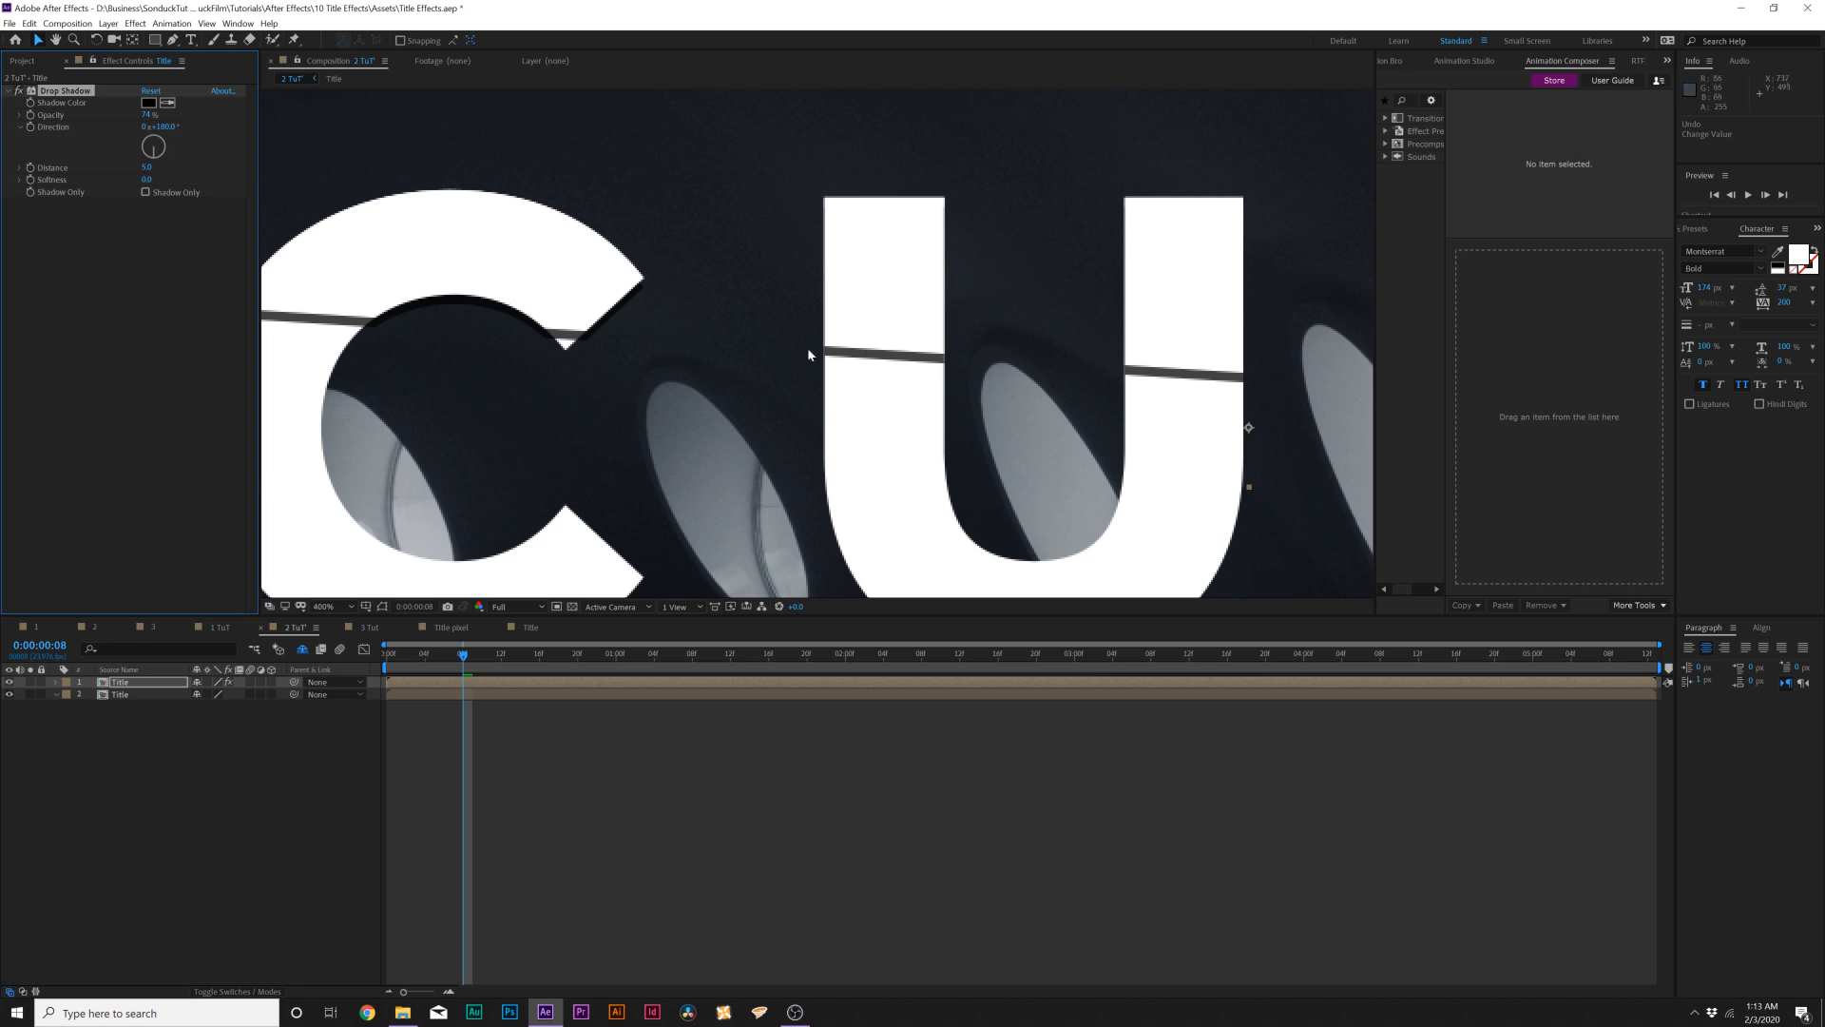
pyautogui.moveTo(155, 179); pyautogui.dragTo(144, 216)
pyautogui.click(146, 166)
pyautogui.write('2')
pyautogui.press('Return')
pyautogui.moveTo(149, 118); pyautogui.dragTo(206, 116)
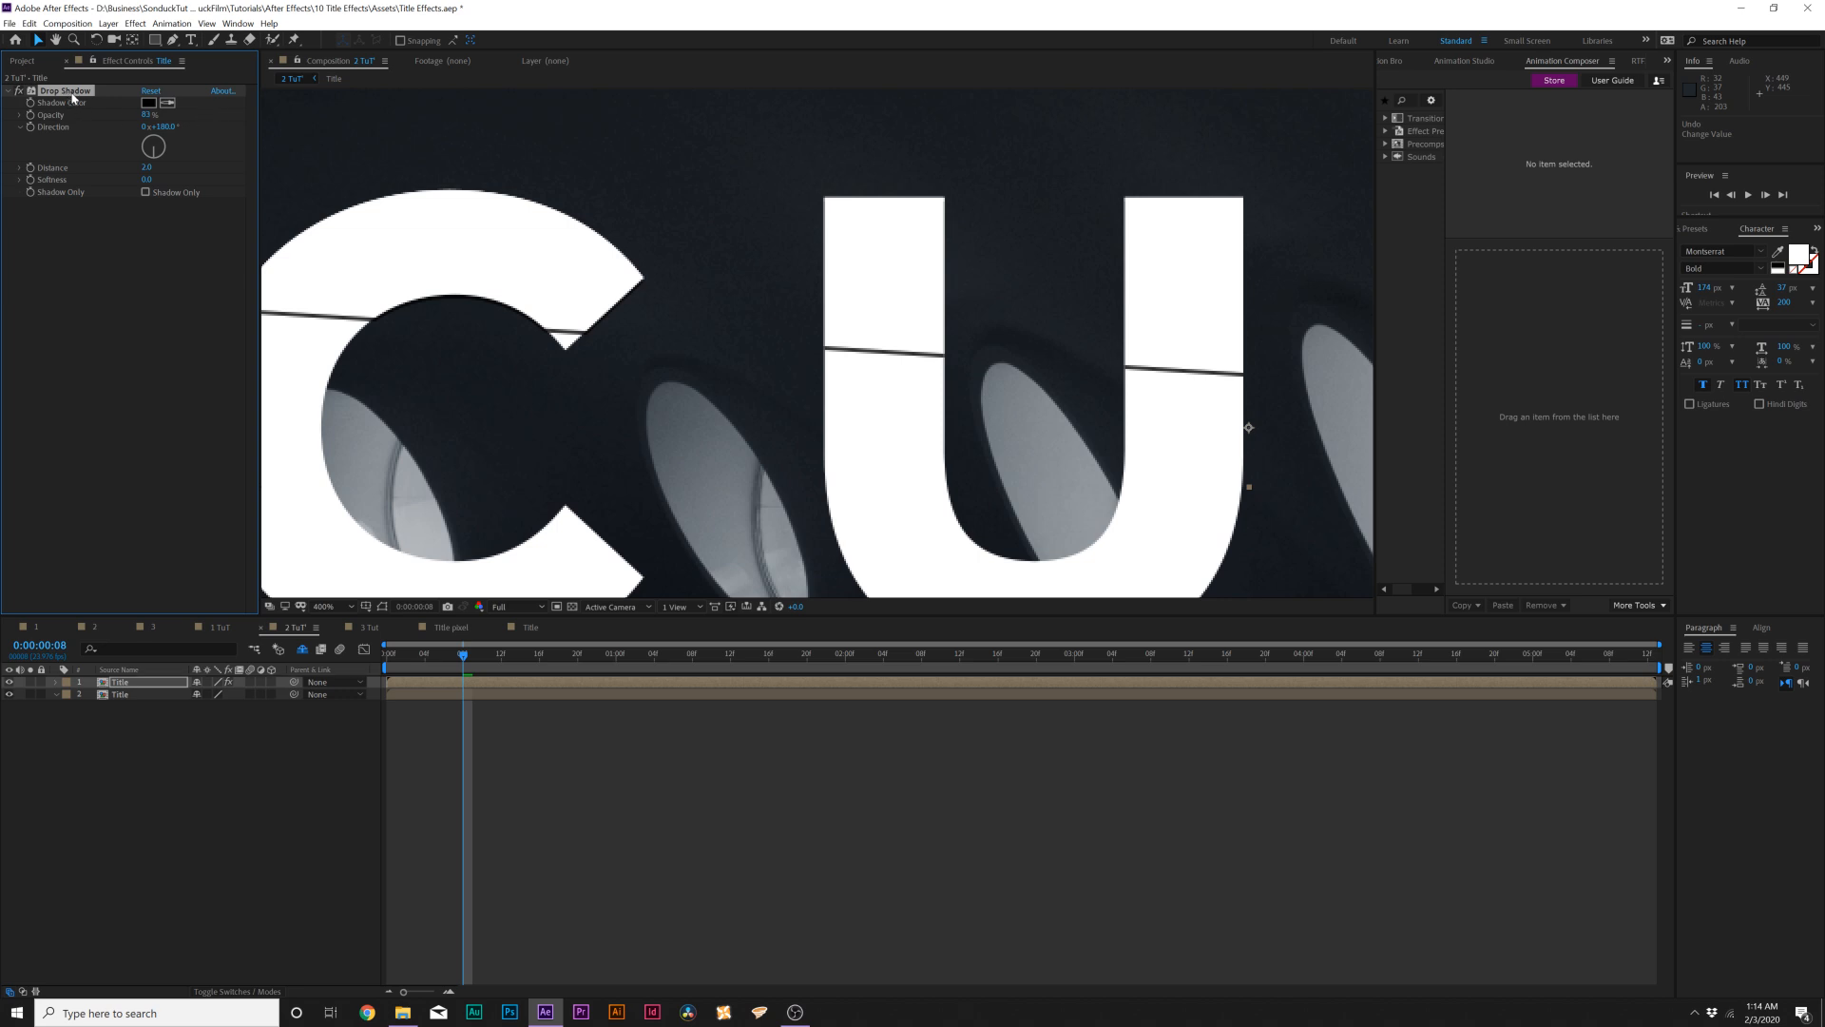
# - Duplicate the Drop Shadow and give the copy a distance of 6, softness of 24 and opacity of 100%
pyautogui.hotkey('ctrl', 'd')
pyautogui.moveTo(147, 281); pyautogui.dragTo(168, 293)
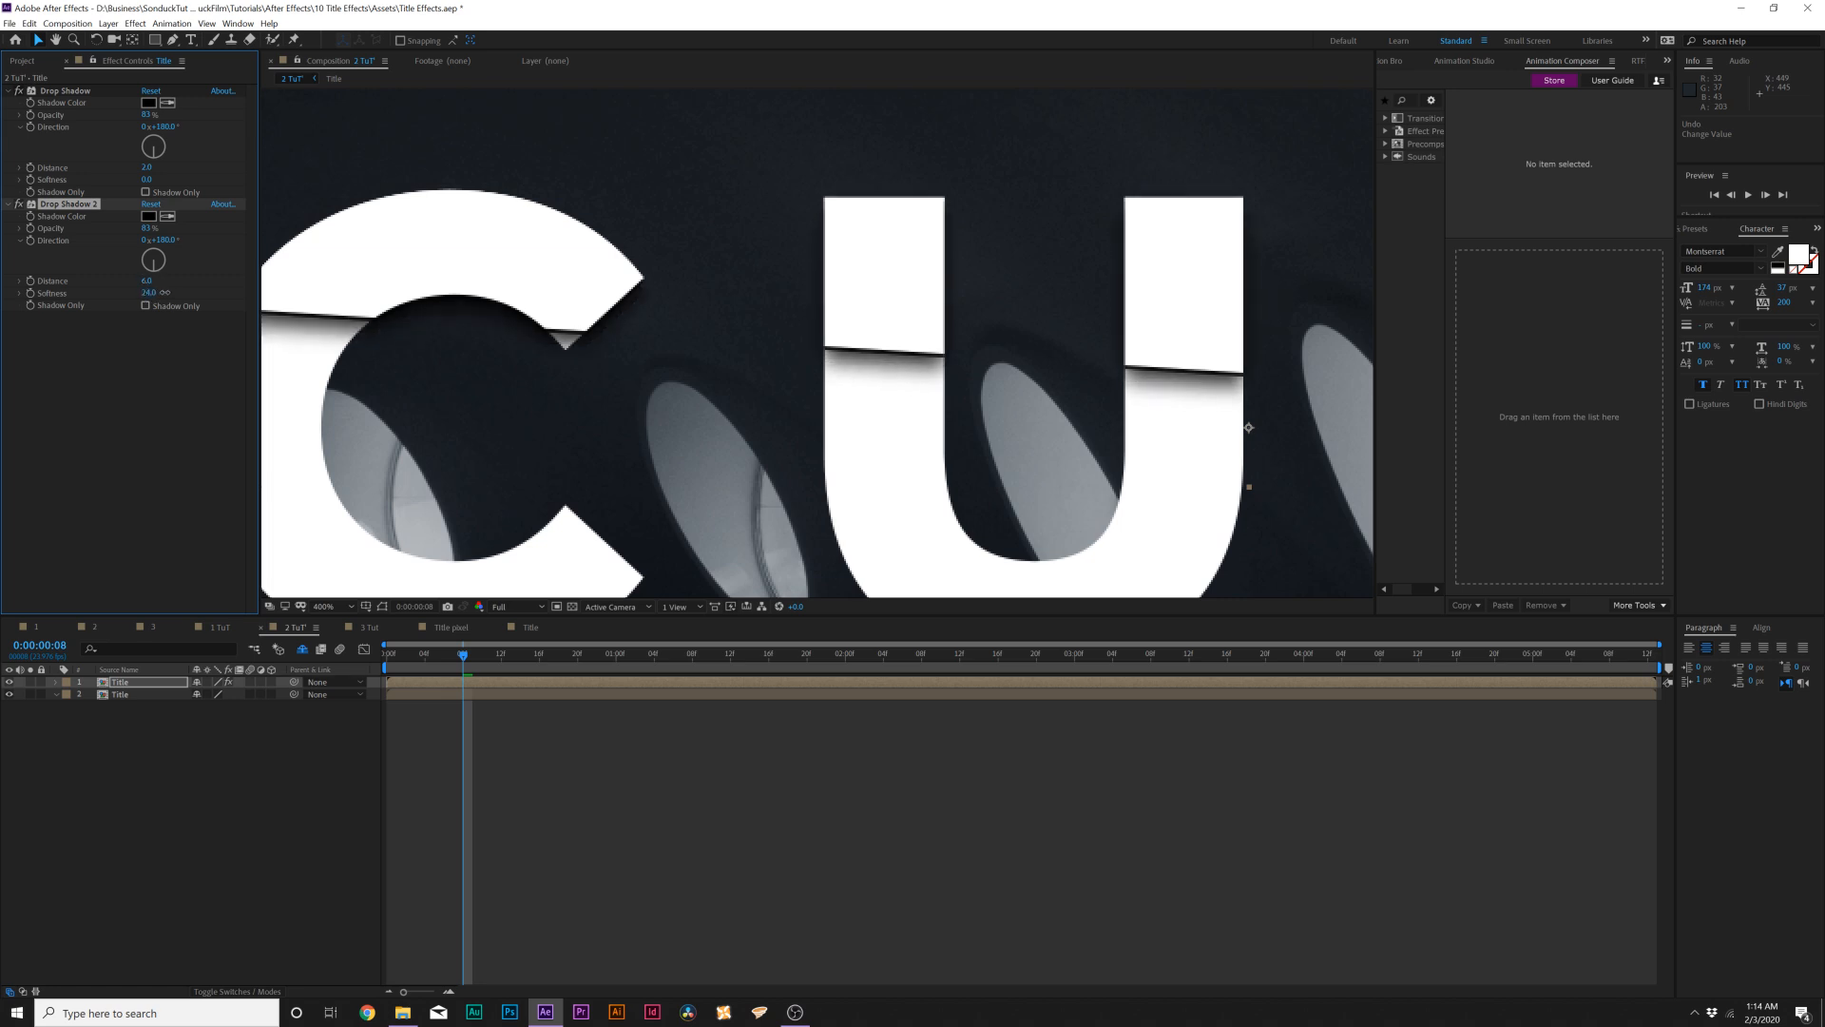
pyautogui.moveTo(144, 230); pyautogui.dragTo(291, 240)
pyautogui.scroll(-4, 665, 287)
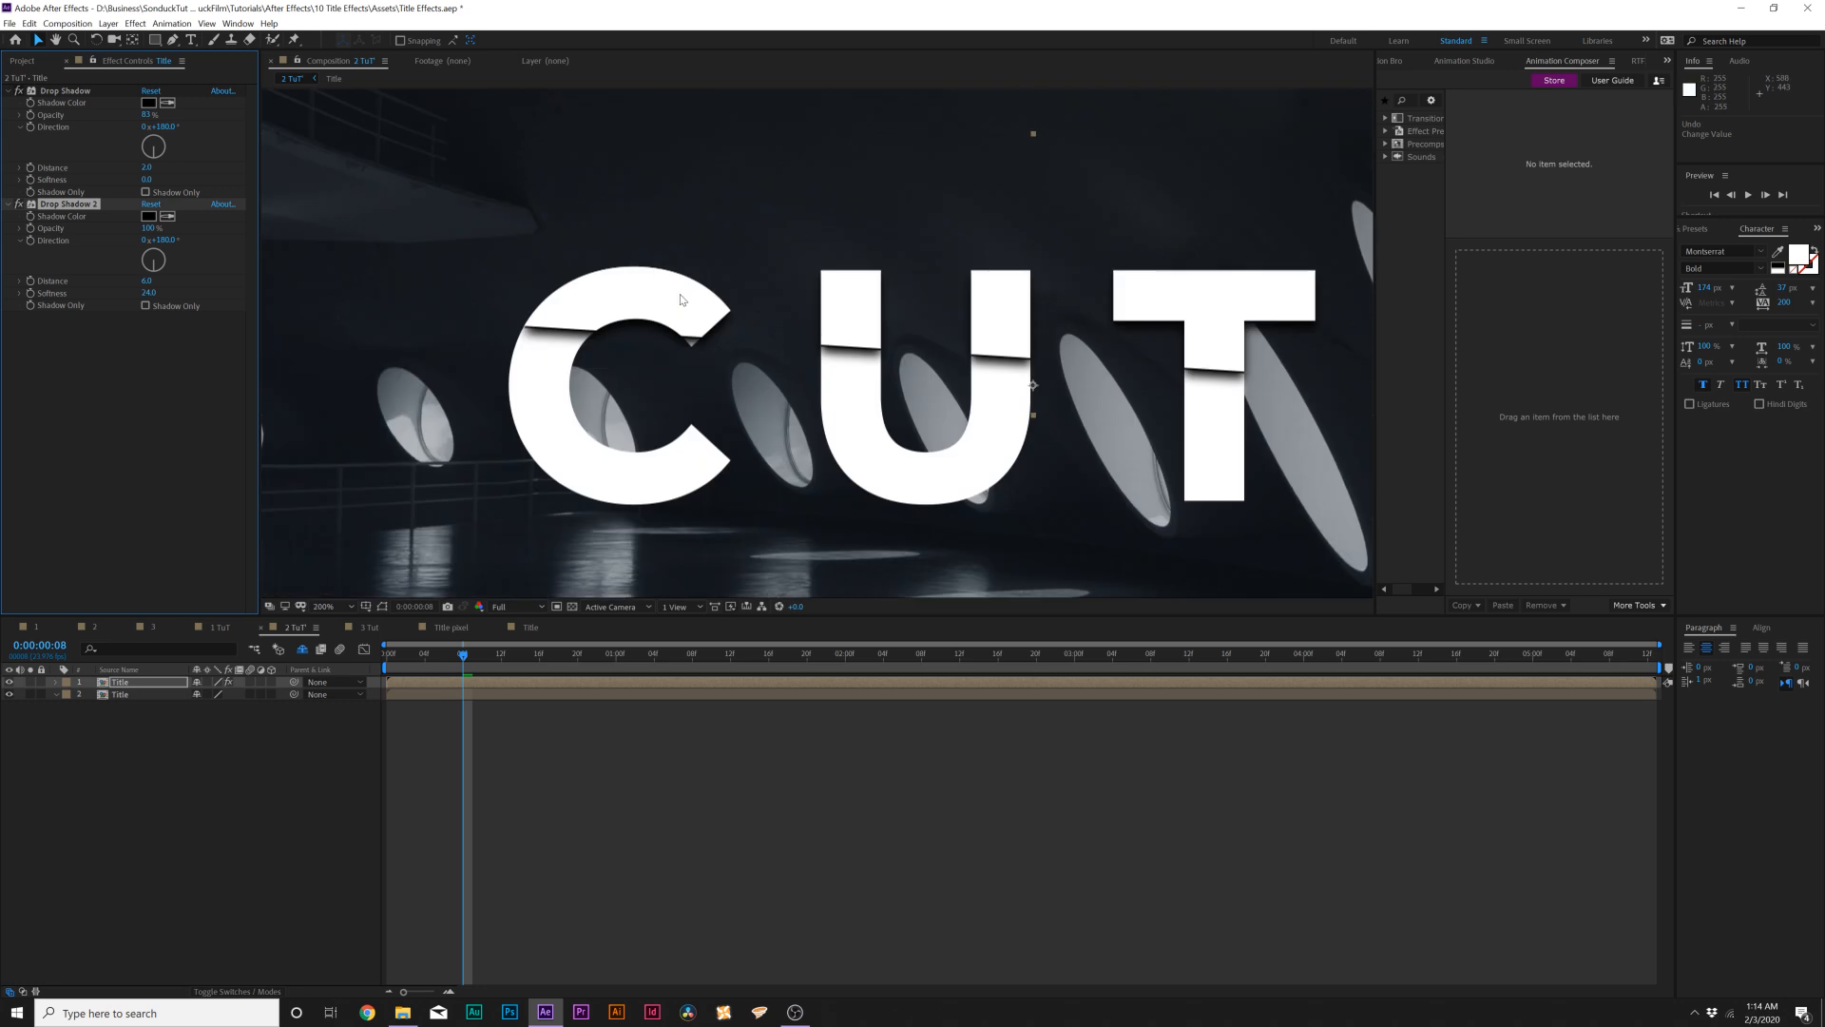
# - Add two more Drop Shadow copies, increasing the softness on each for a progressively wider shadow under the cut
pyautogui.scroll(2, 666, 287)
pyautogui.hotkey('ctrl', 'd')
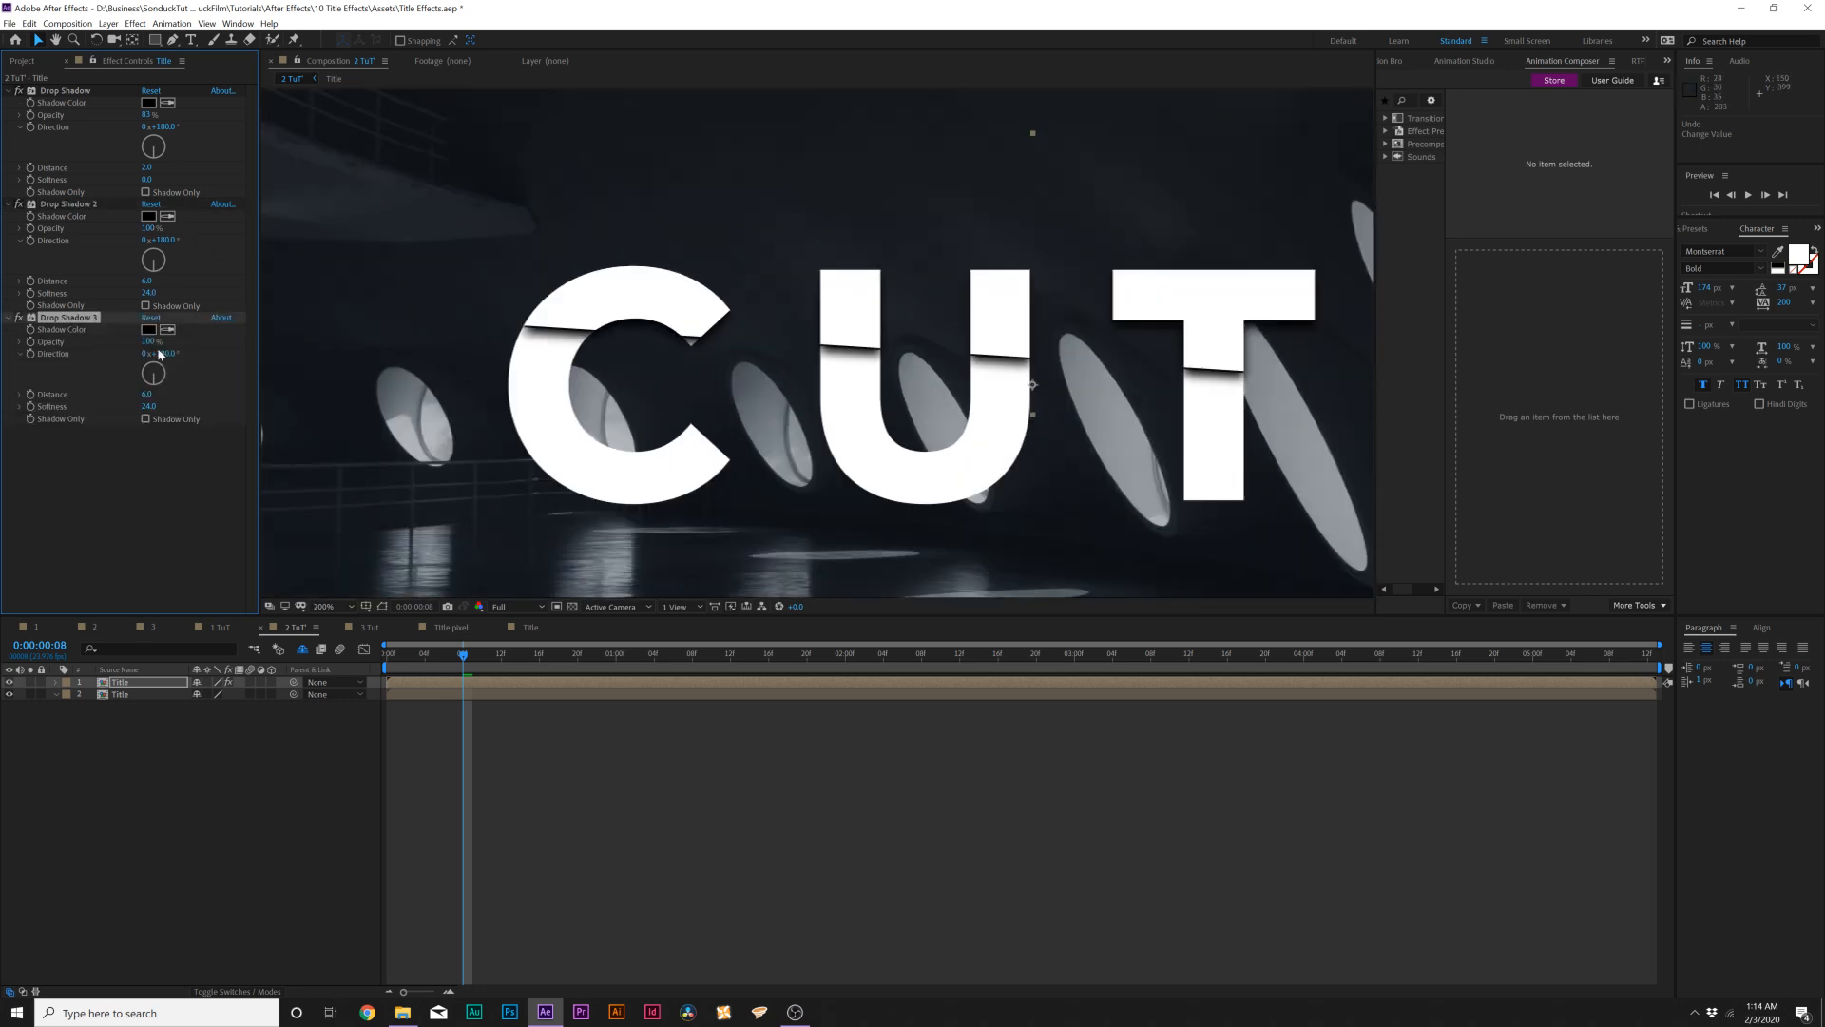
pyautogui.moveTo(177, 406); pyautogui.dragTo(206, 409)
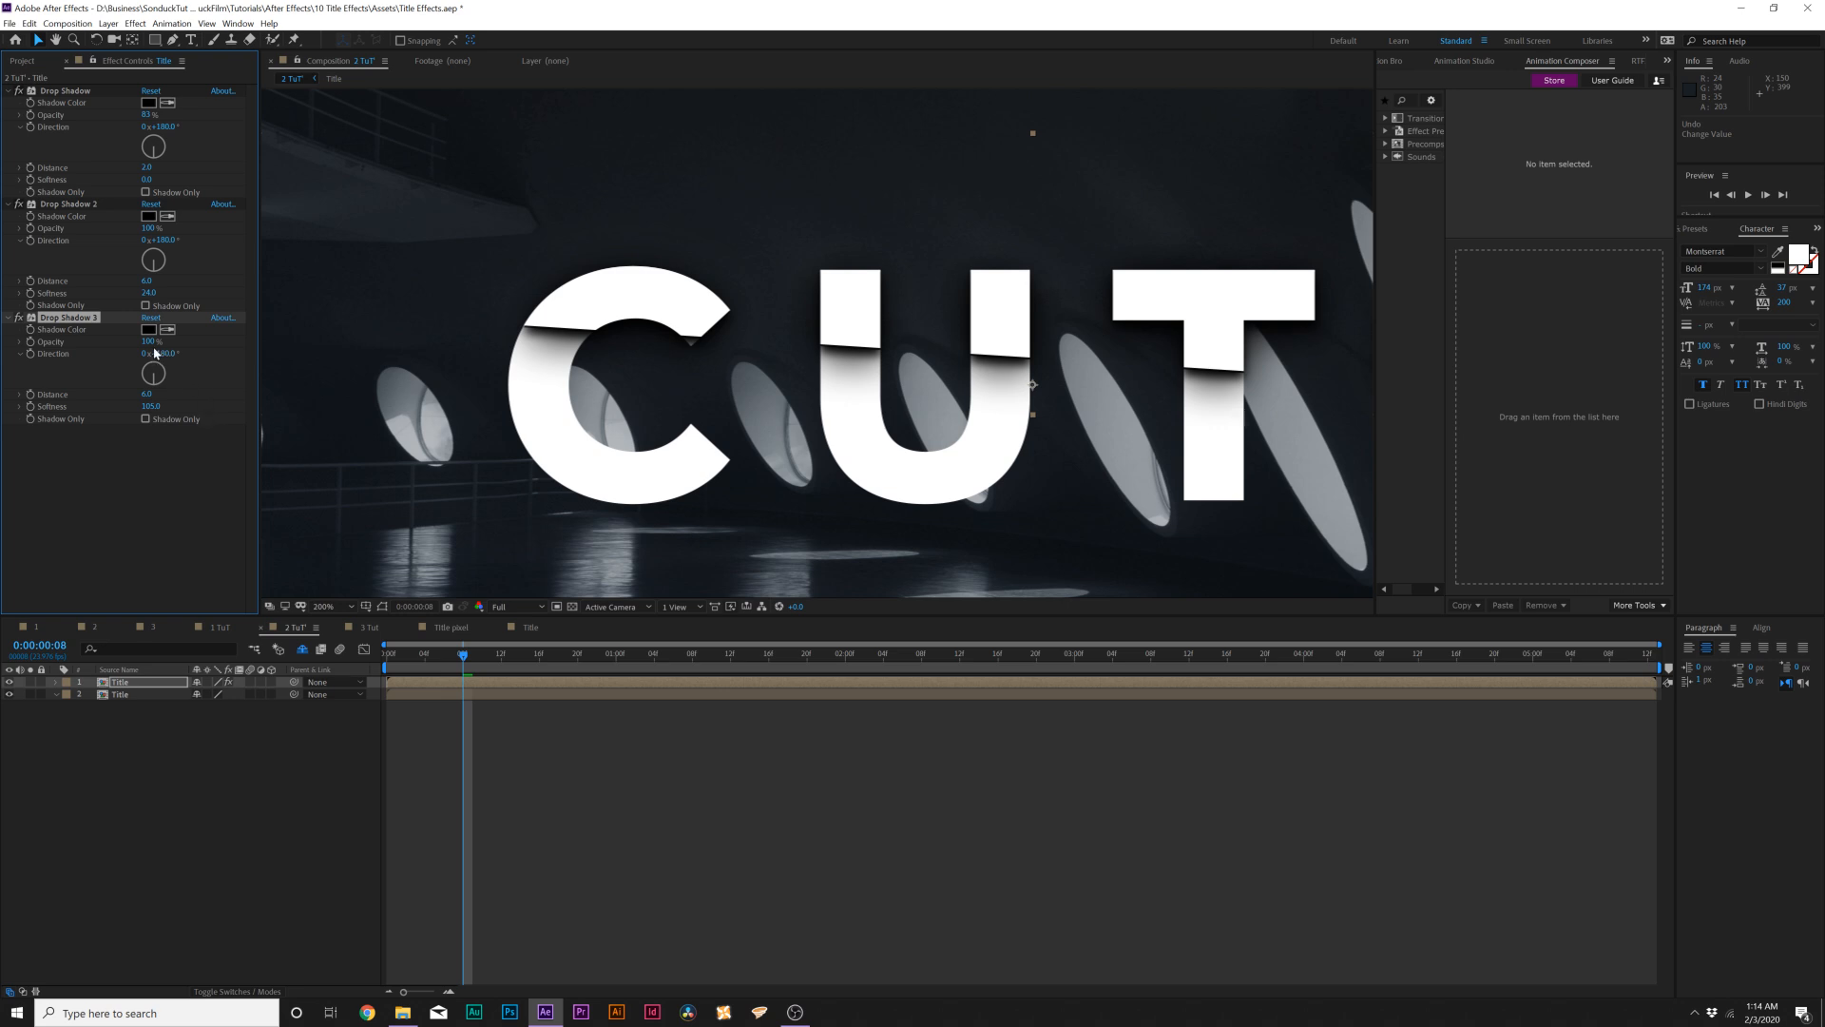
pyautogui.hotkey('ctrl', 'd')
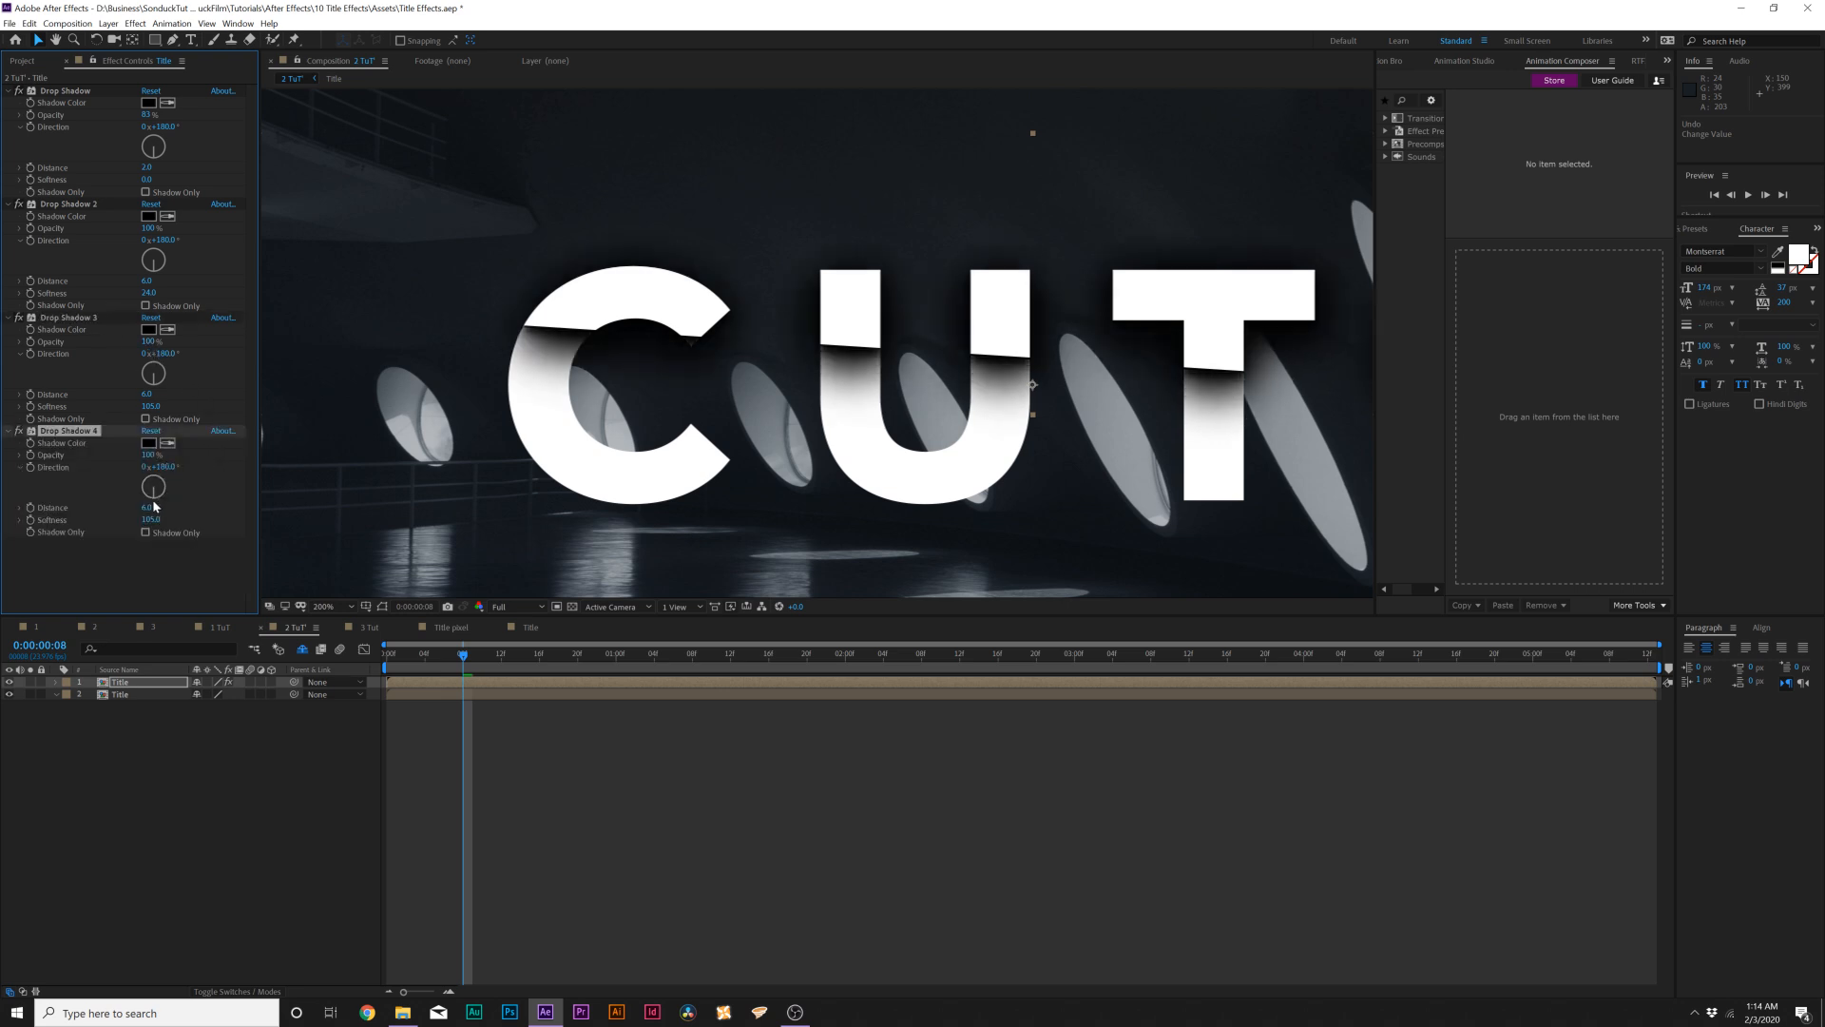
pyautogui.moveTo(437, 530); pyautogui.dragTo(477, 530)
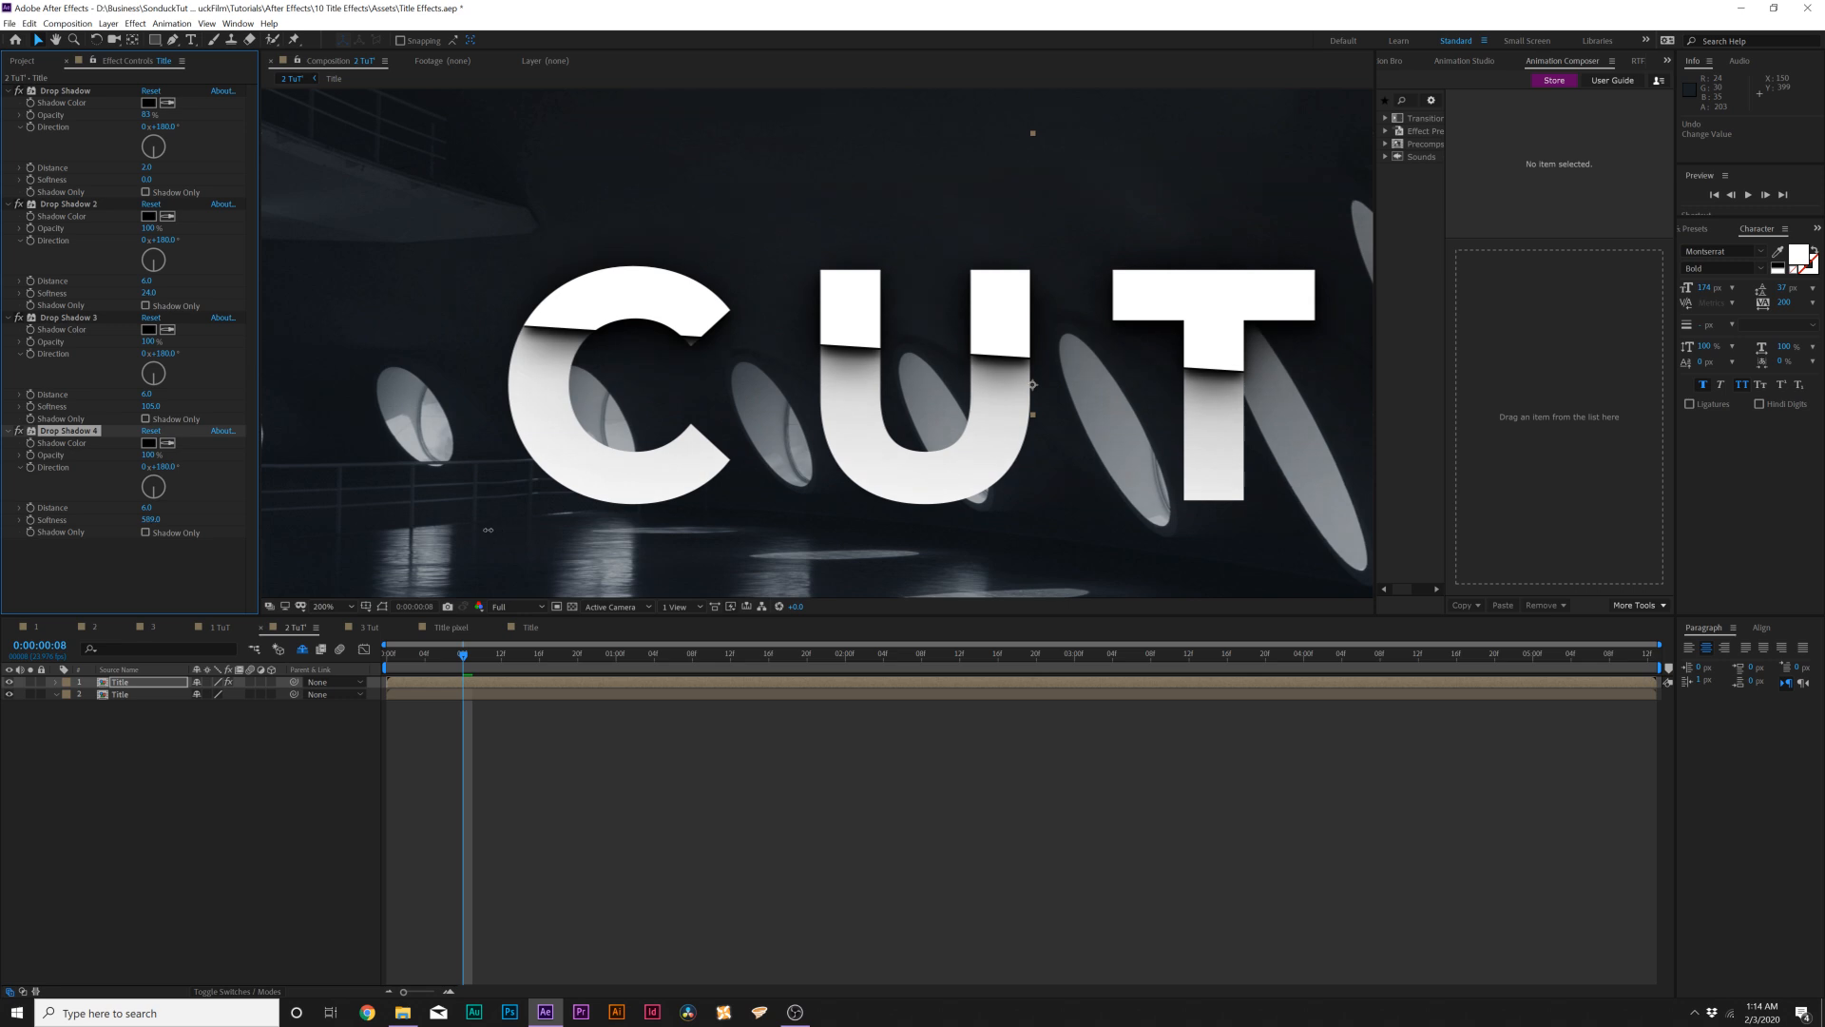
pyautogui.click(327, 768)
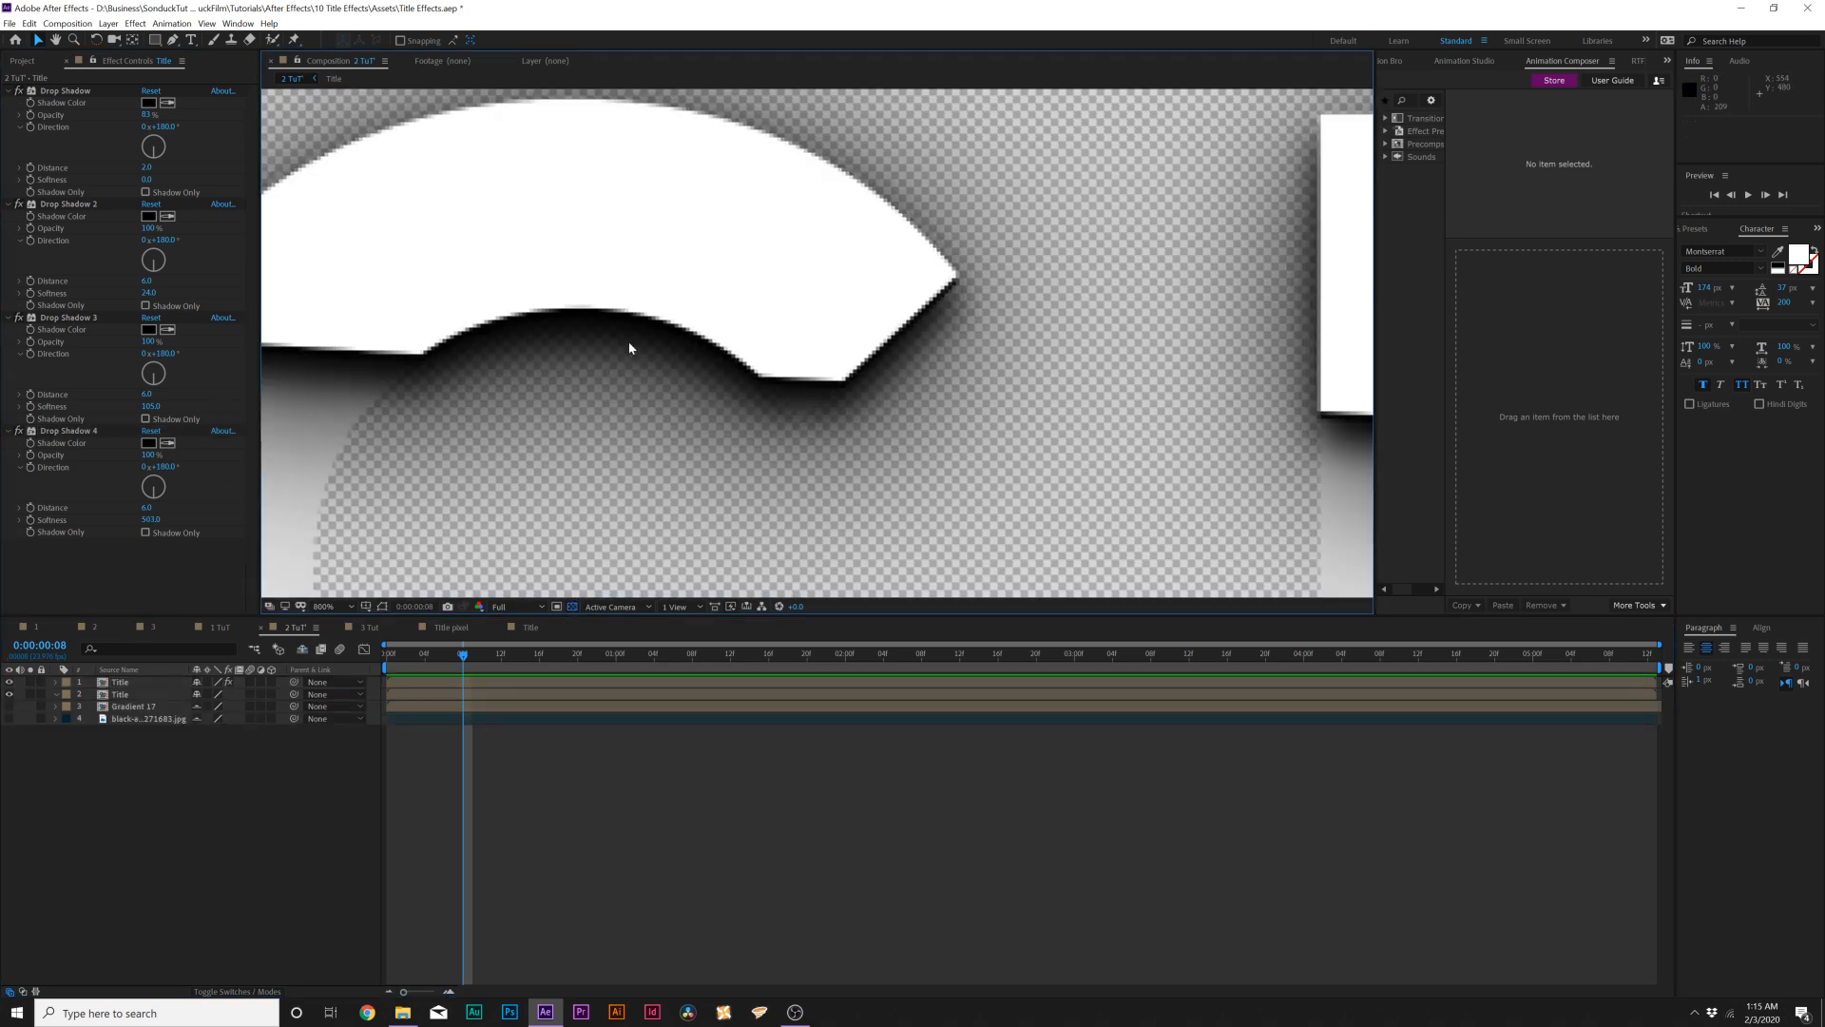
# - Turn the background image back on and hide the shy background layers in the timeline
pyautogui.scroll(-4, 629, 348)
pyautogui.press('v')
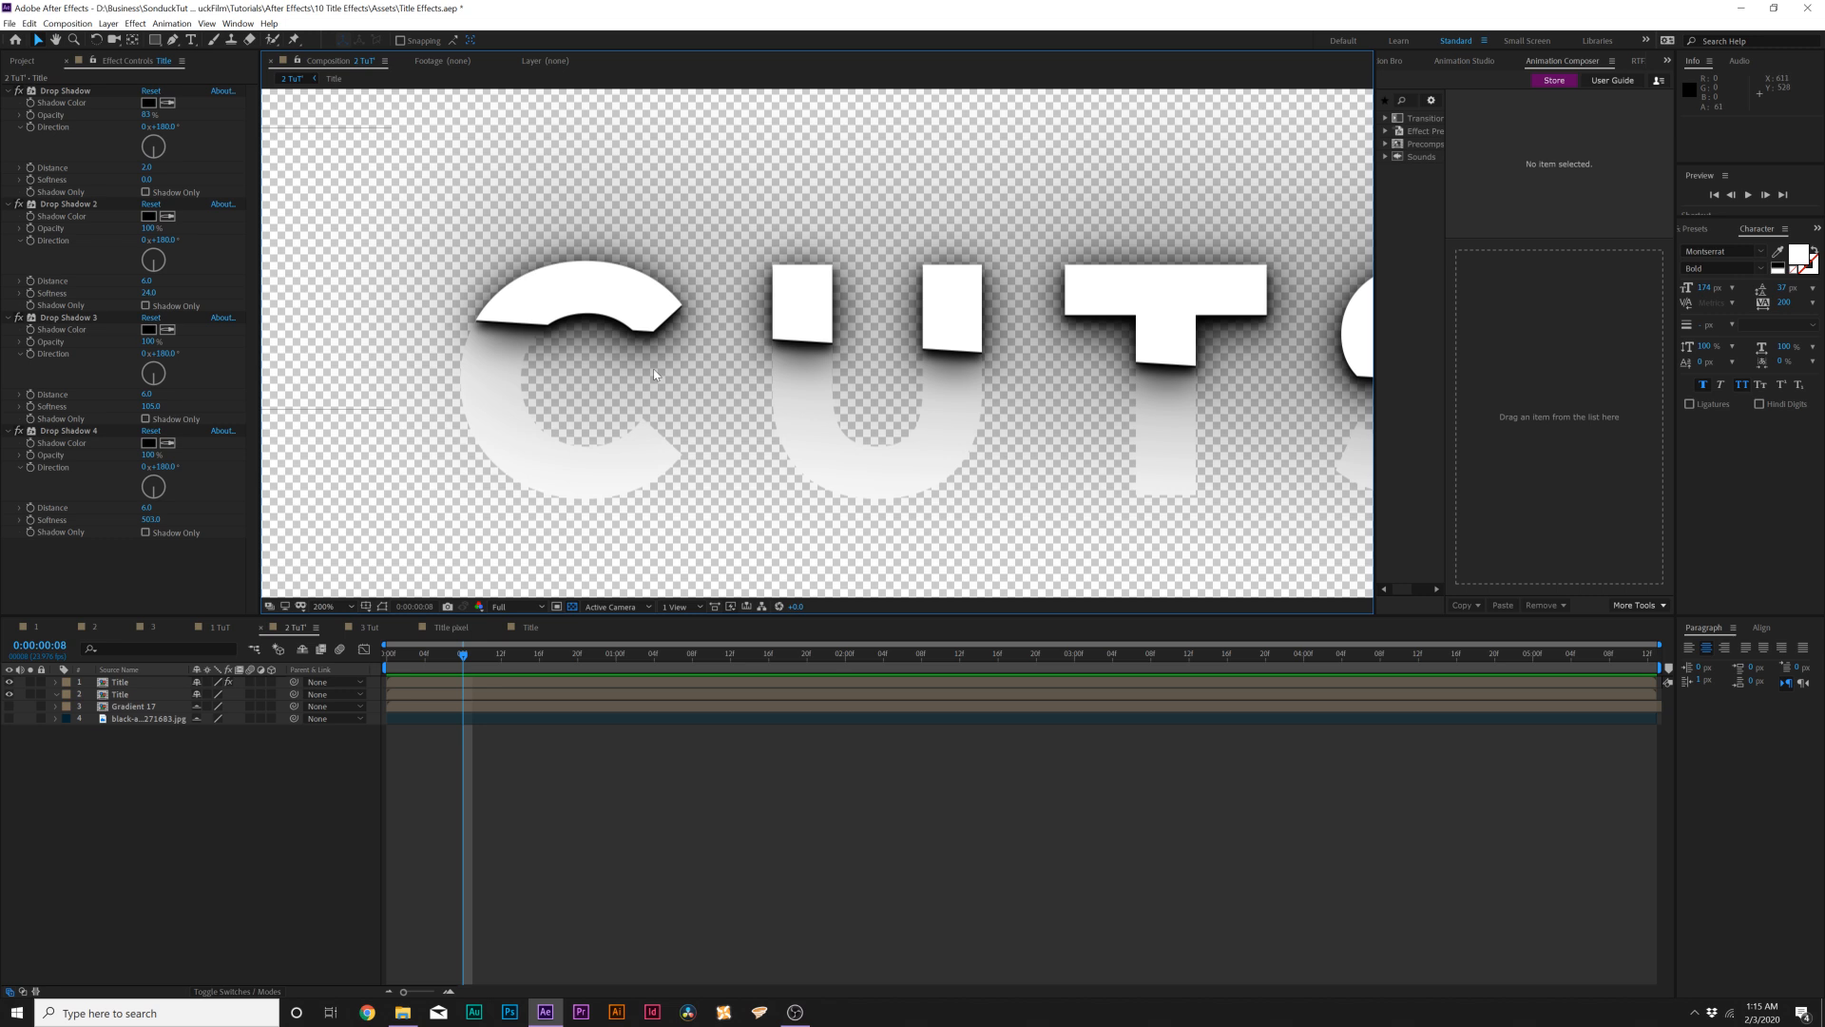
pyautogui.click(9, 717)
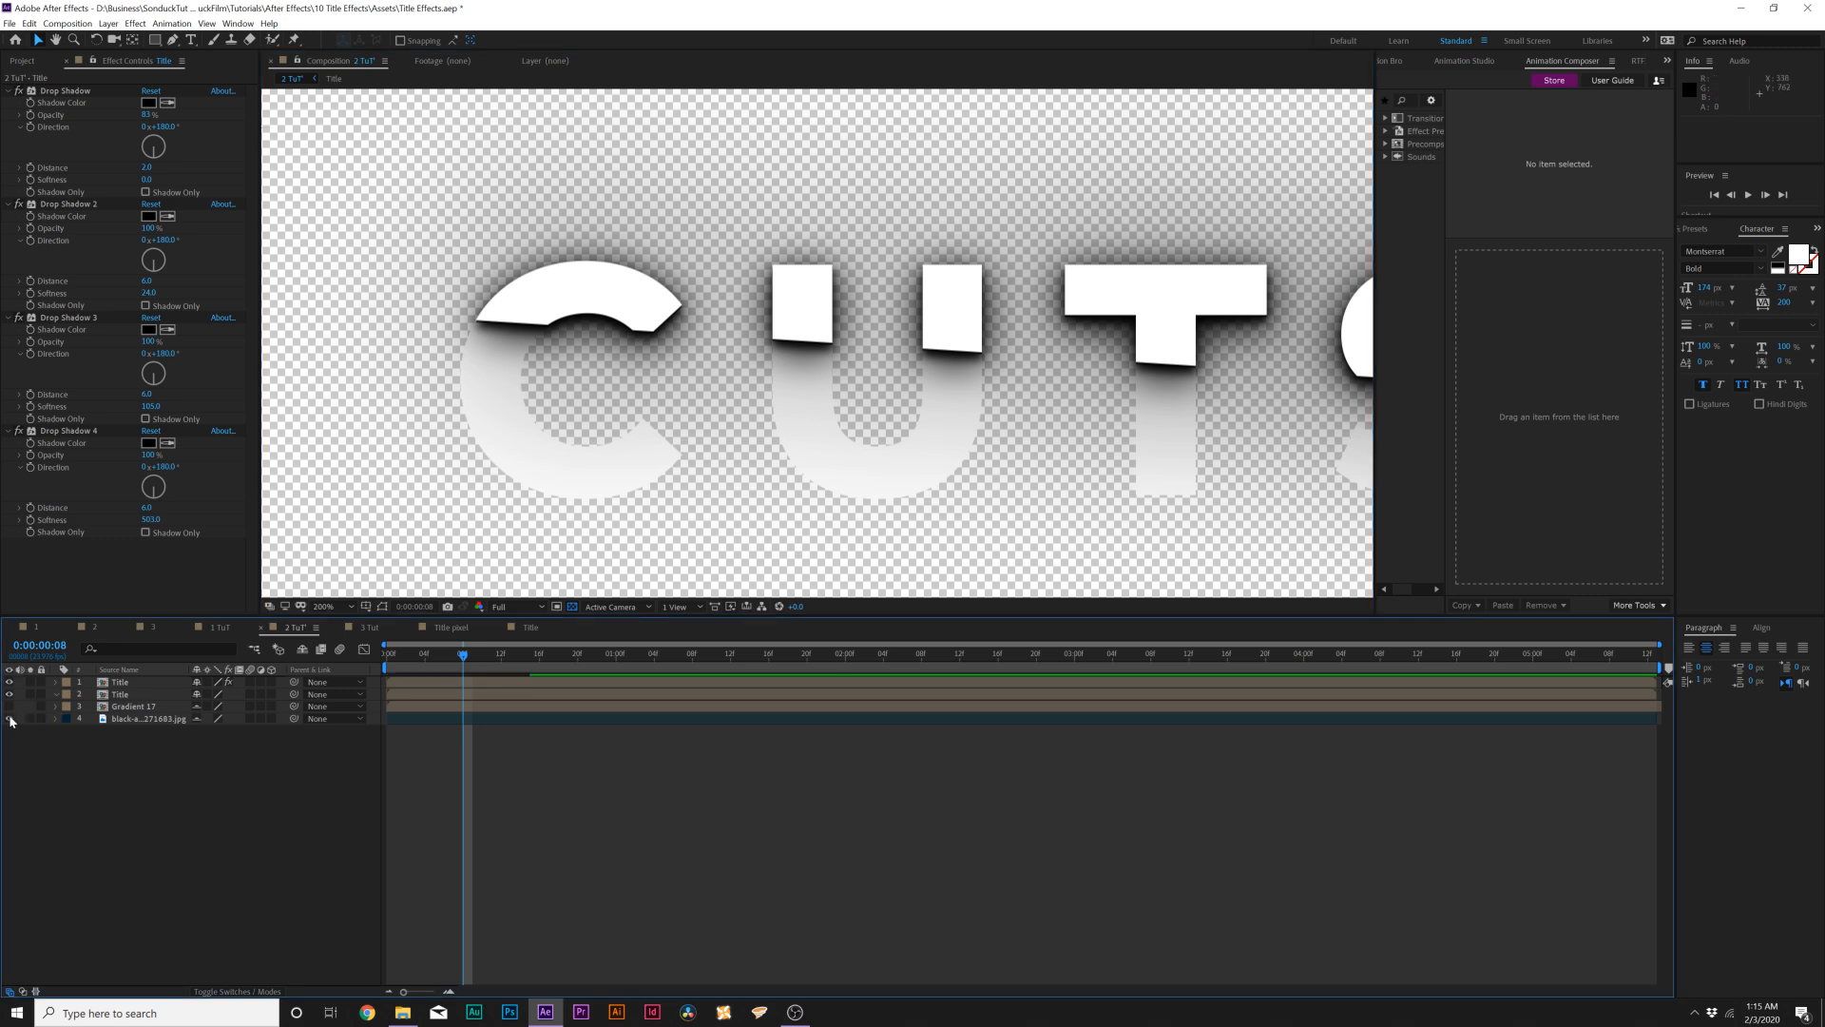
pyautogui.click(301, 649)
# - Duplicate the lower Title layer, move the copy to the top and use it as an alpha matte for the masked Title
pyautogui.click(119, 695)
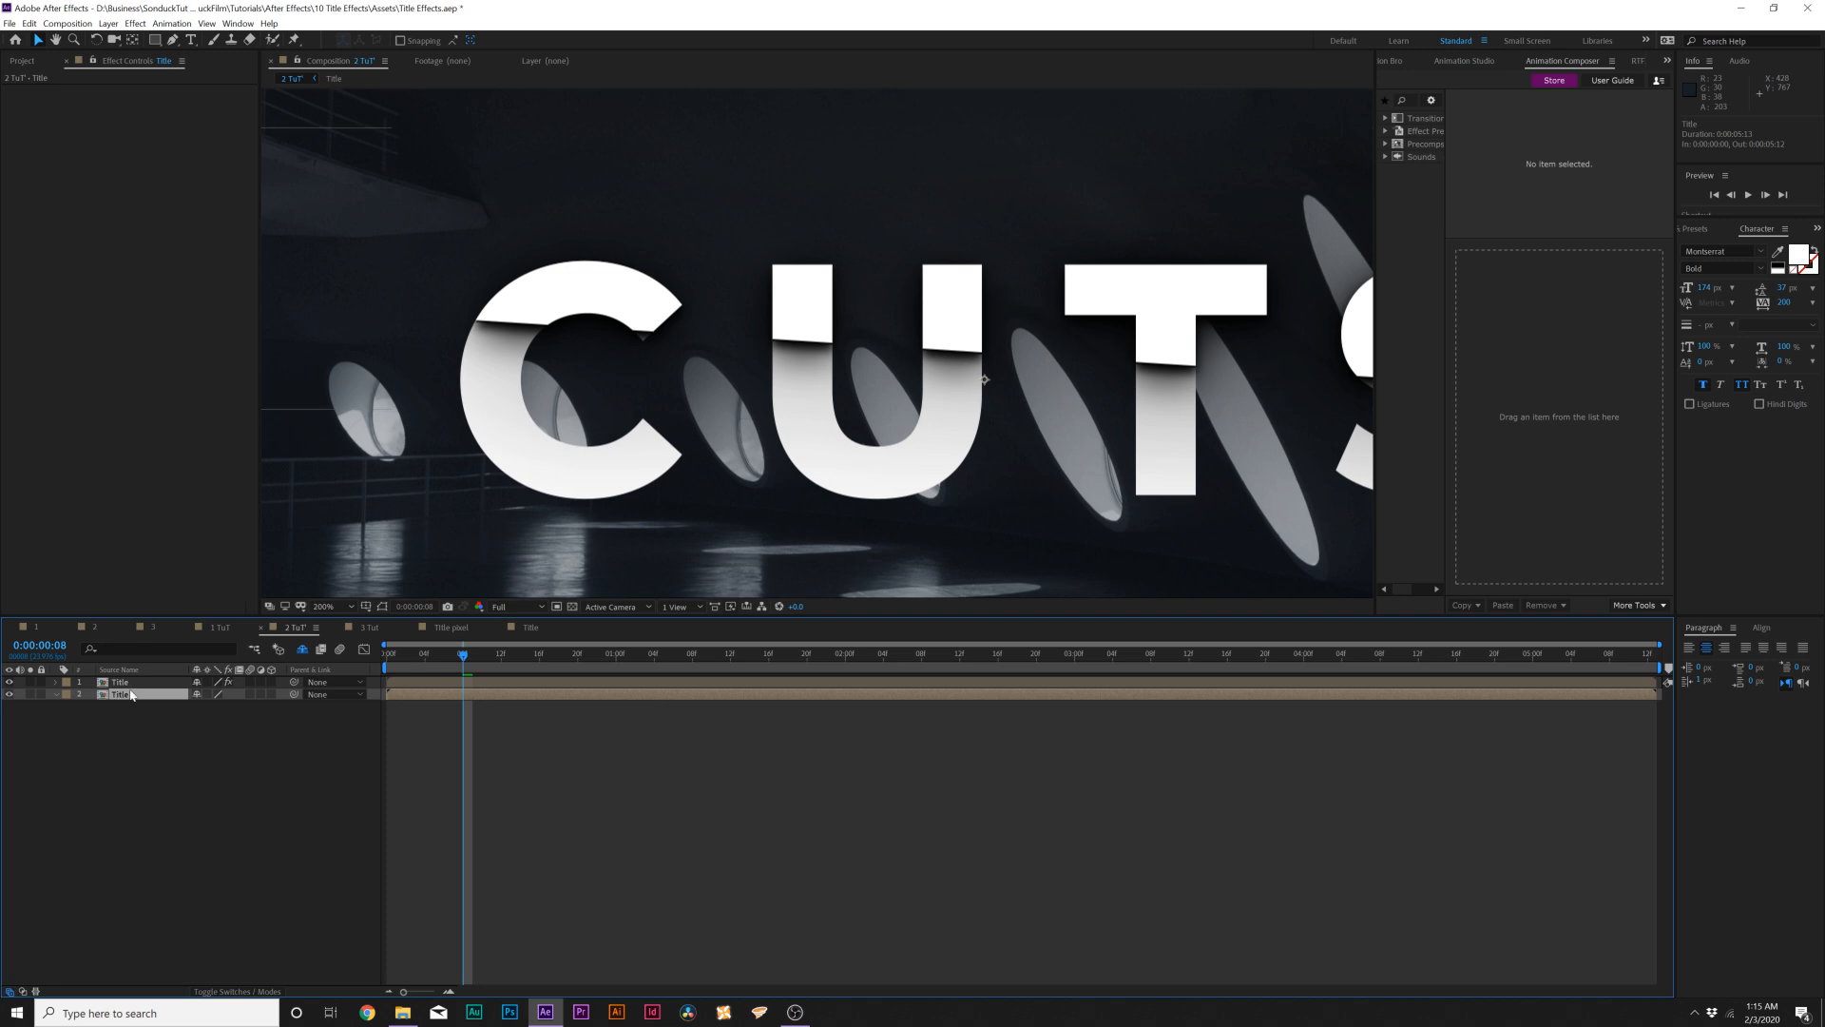
pyautogui.hotkey('ctrl', 'd')
pyautogui.press('F4')
pyautogui.moveTo(129, 699); pyautogui.dragTo(124, 682)
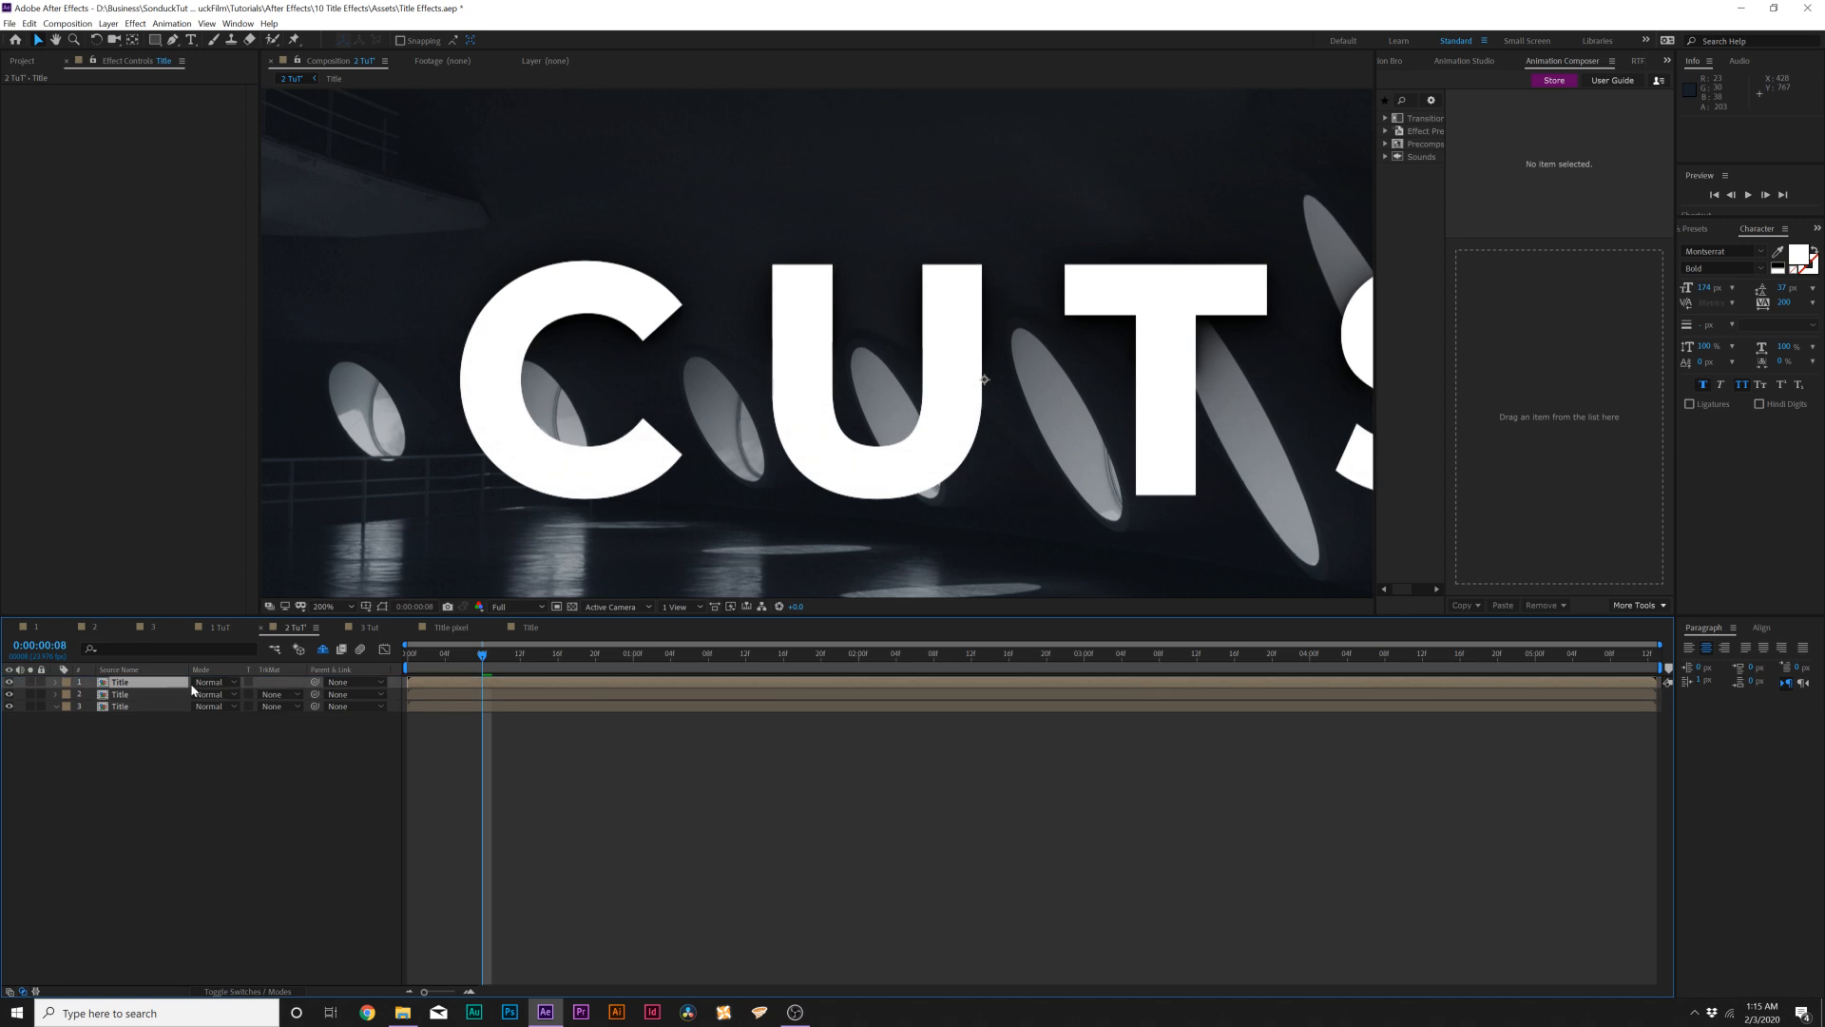
pyautogui.click(247, 984)
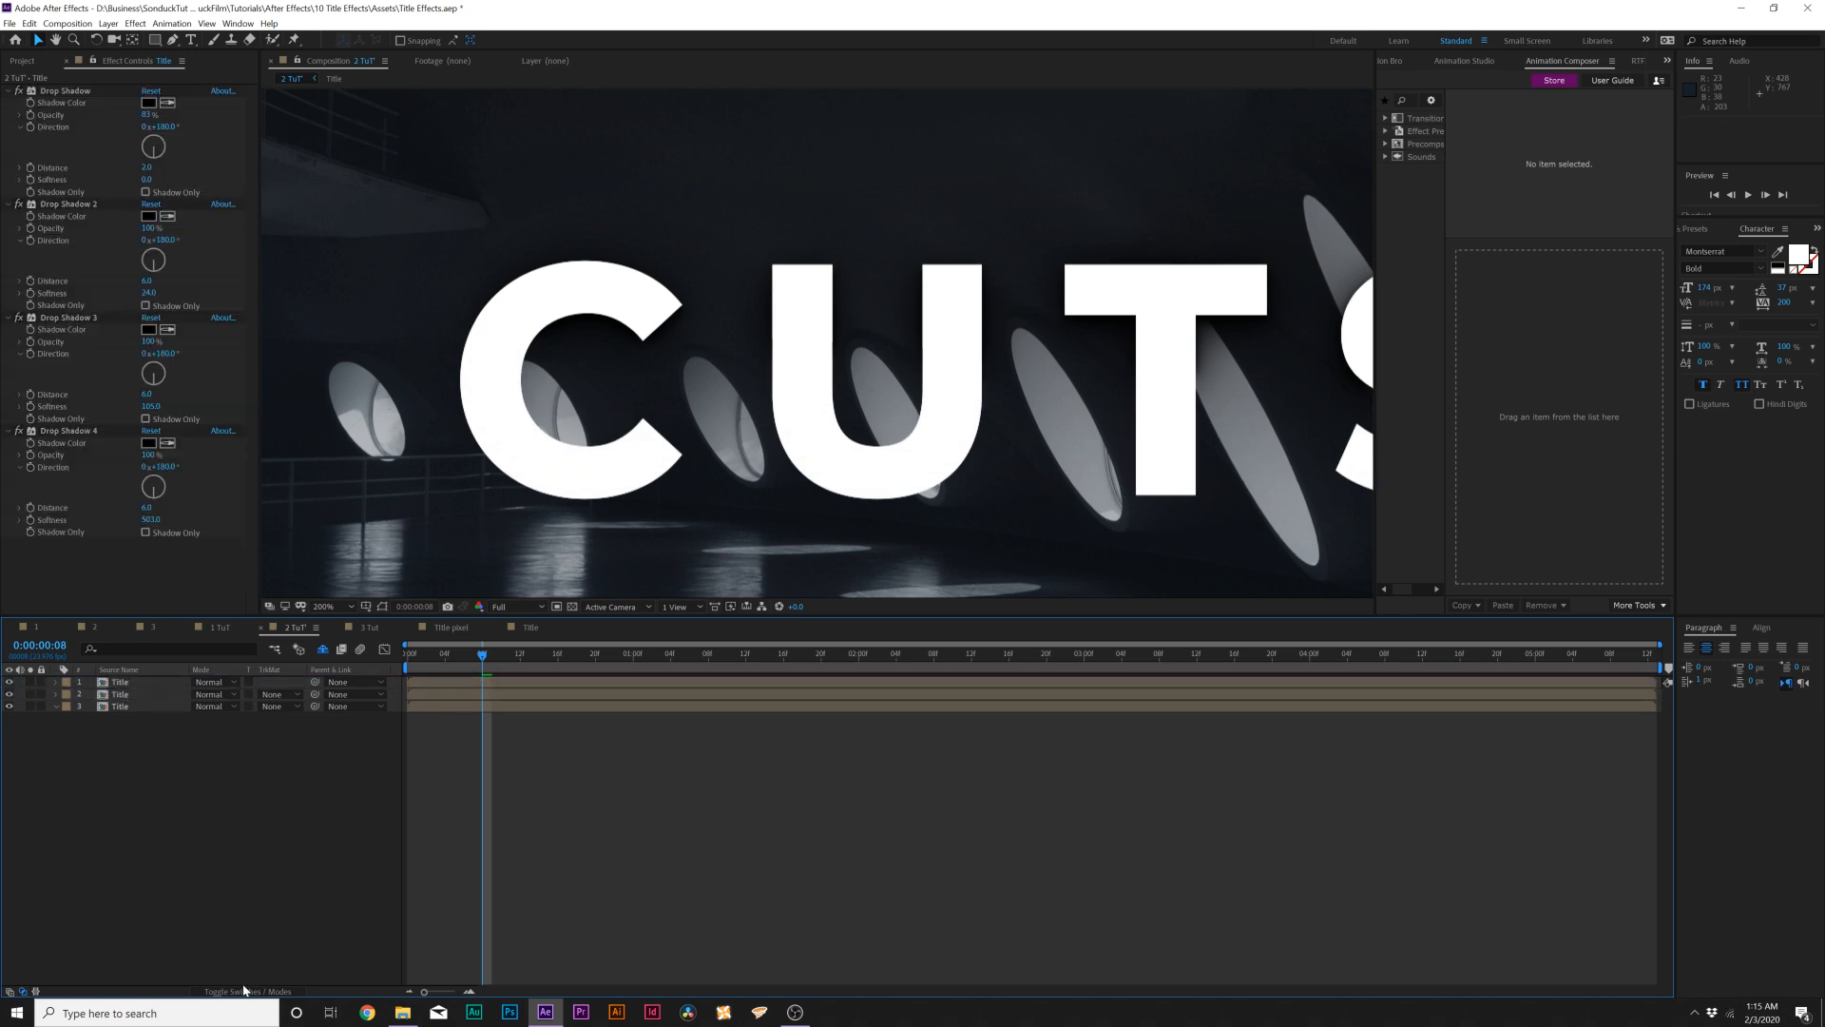
pyautogui.click(282, 700)
pyautogui.click(290, 729)
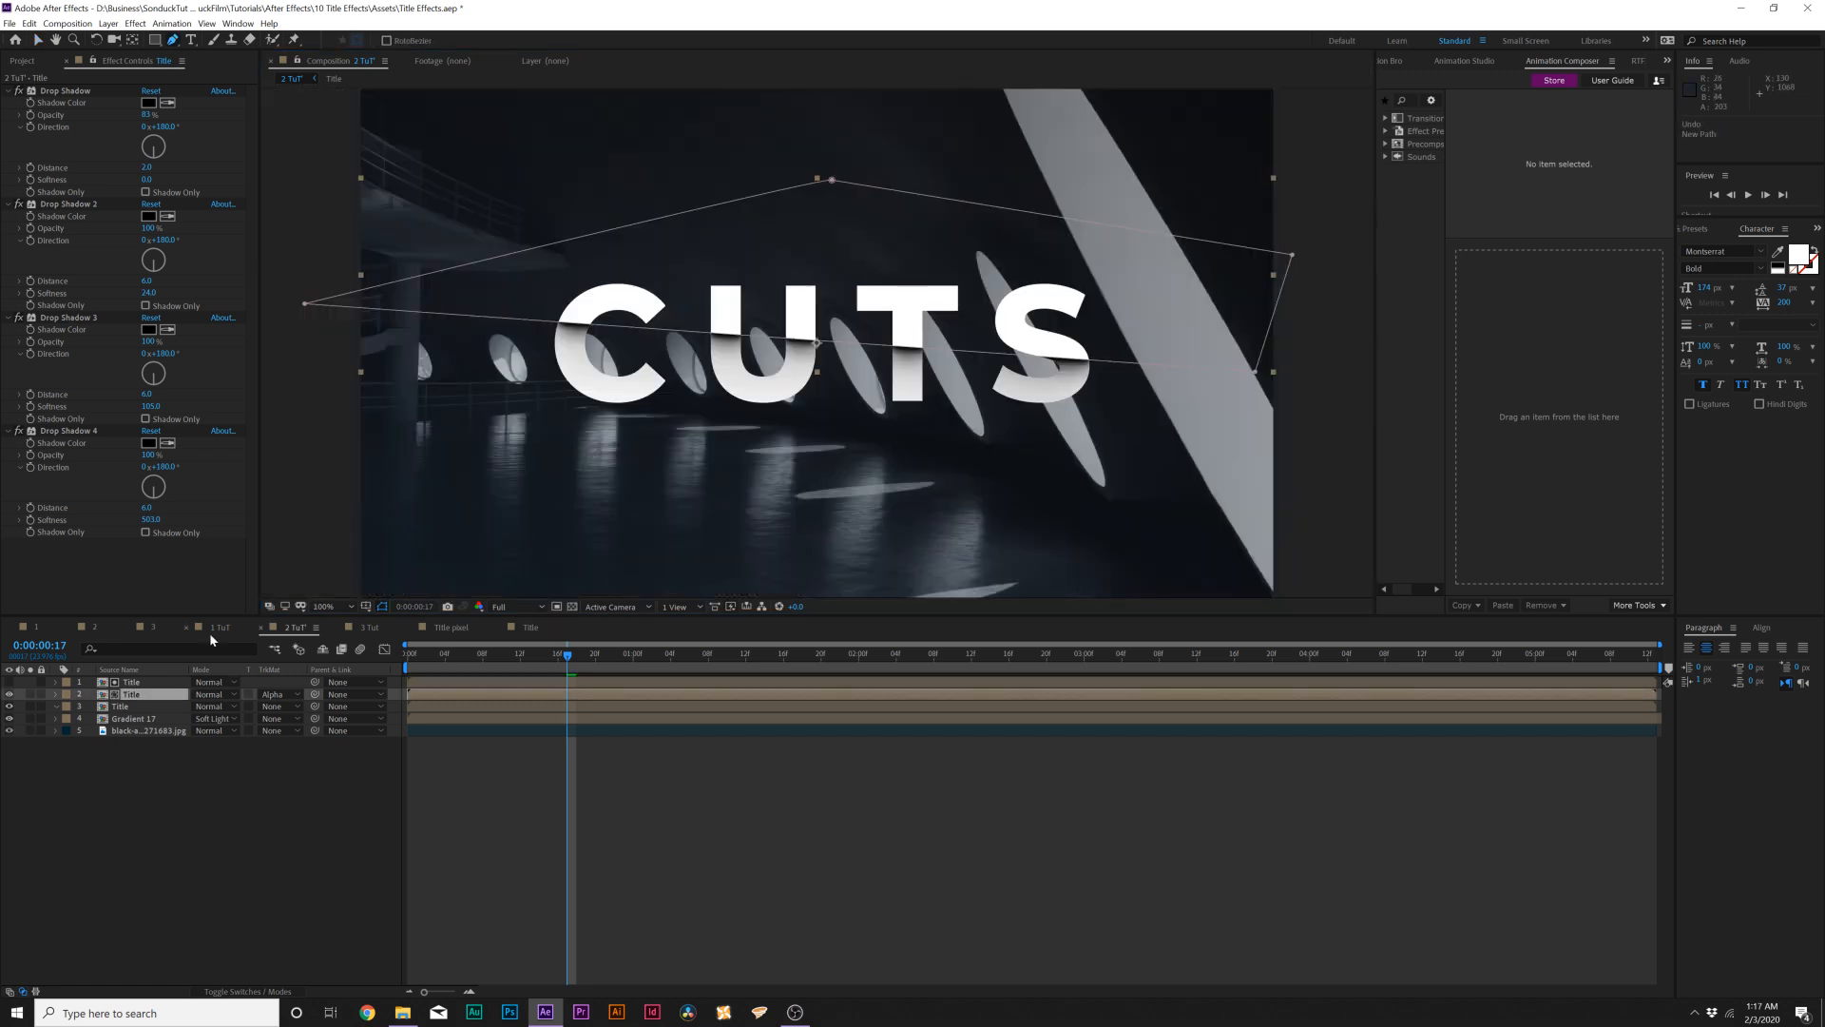
# - Draw a second closed Pen mask on the matted Title layer, enclosing the bottom edge of the CUTS letters
pyautogui.click(132, 694)
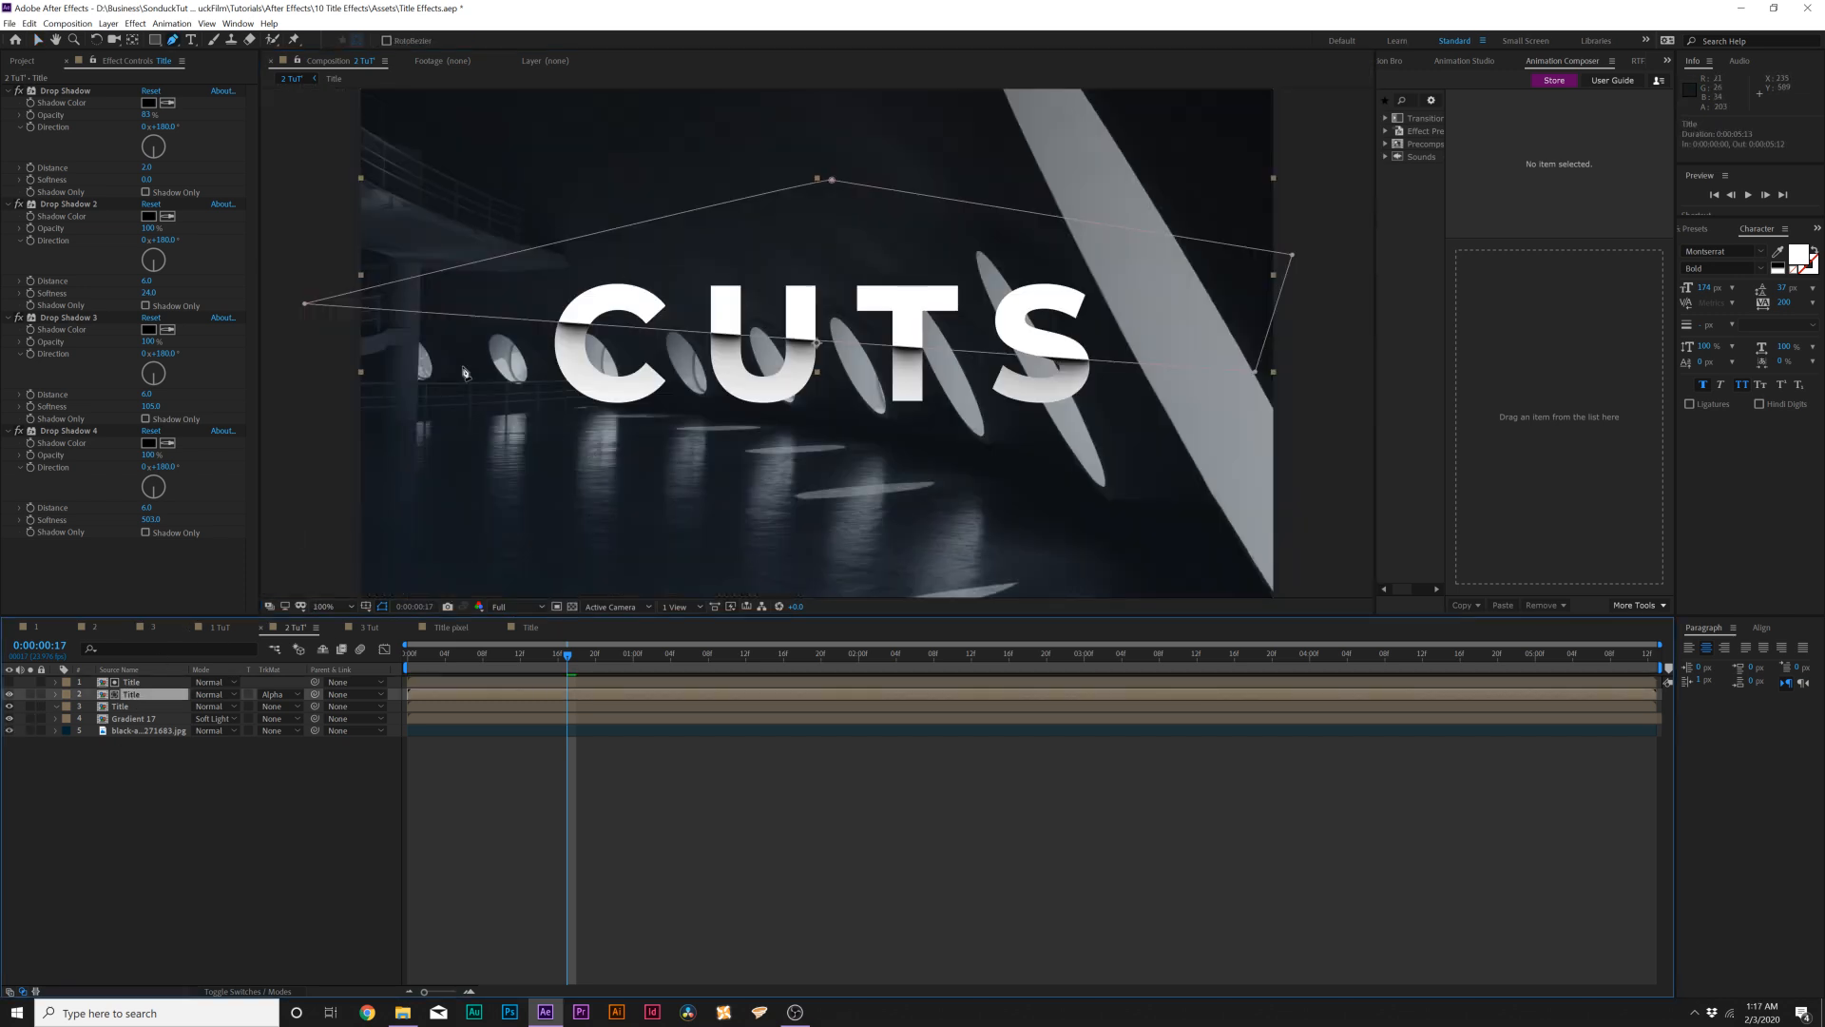
pyautogui.click(315, 376)
pyautogui.click(1090, 380)
pyautogui.click(1321, 383)
pyautogui.click(1302, 460)
pyautogui.click(291, 519)
pyautogui.click(316, 376)
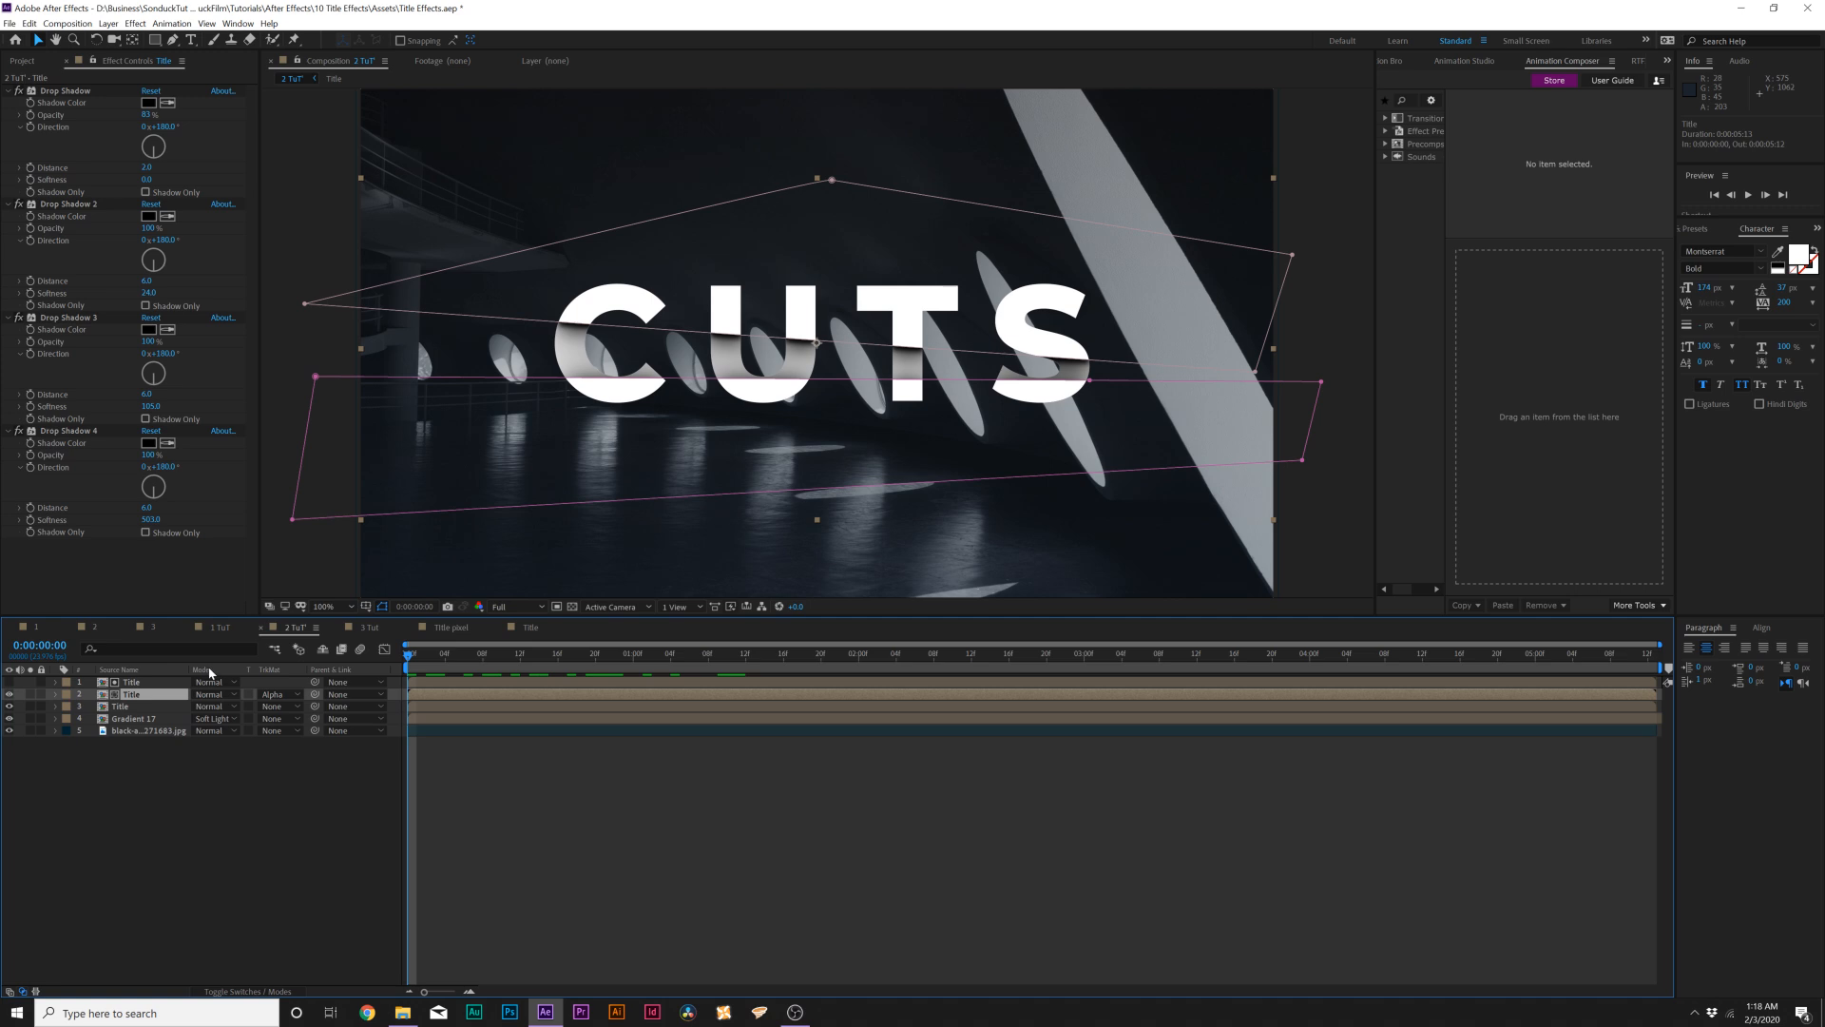
# - Keyframe the Mask Path of both masks at the first frame and move those keyframes to around five seconds
pyautogui.press('m')
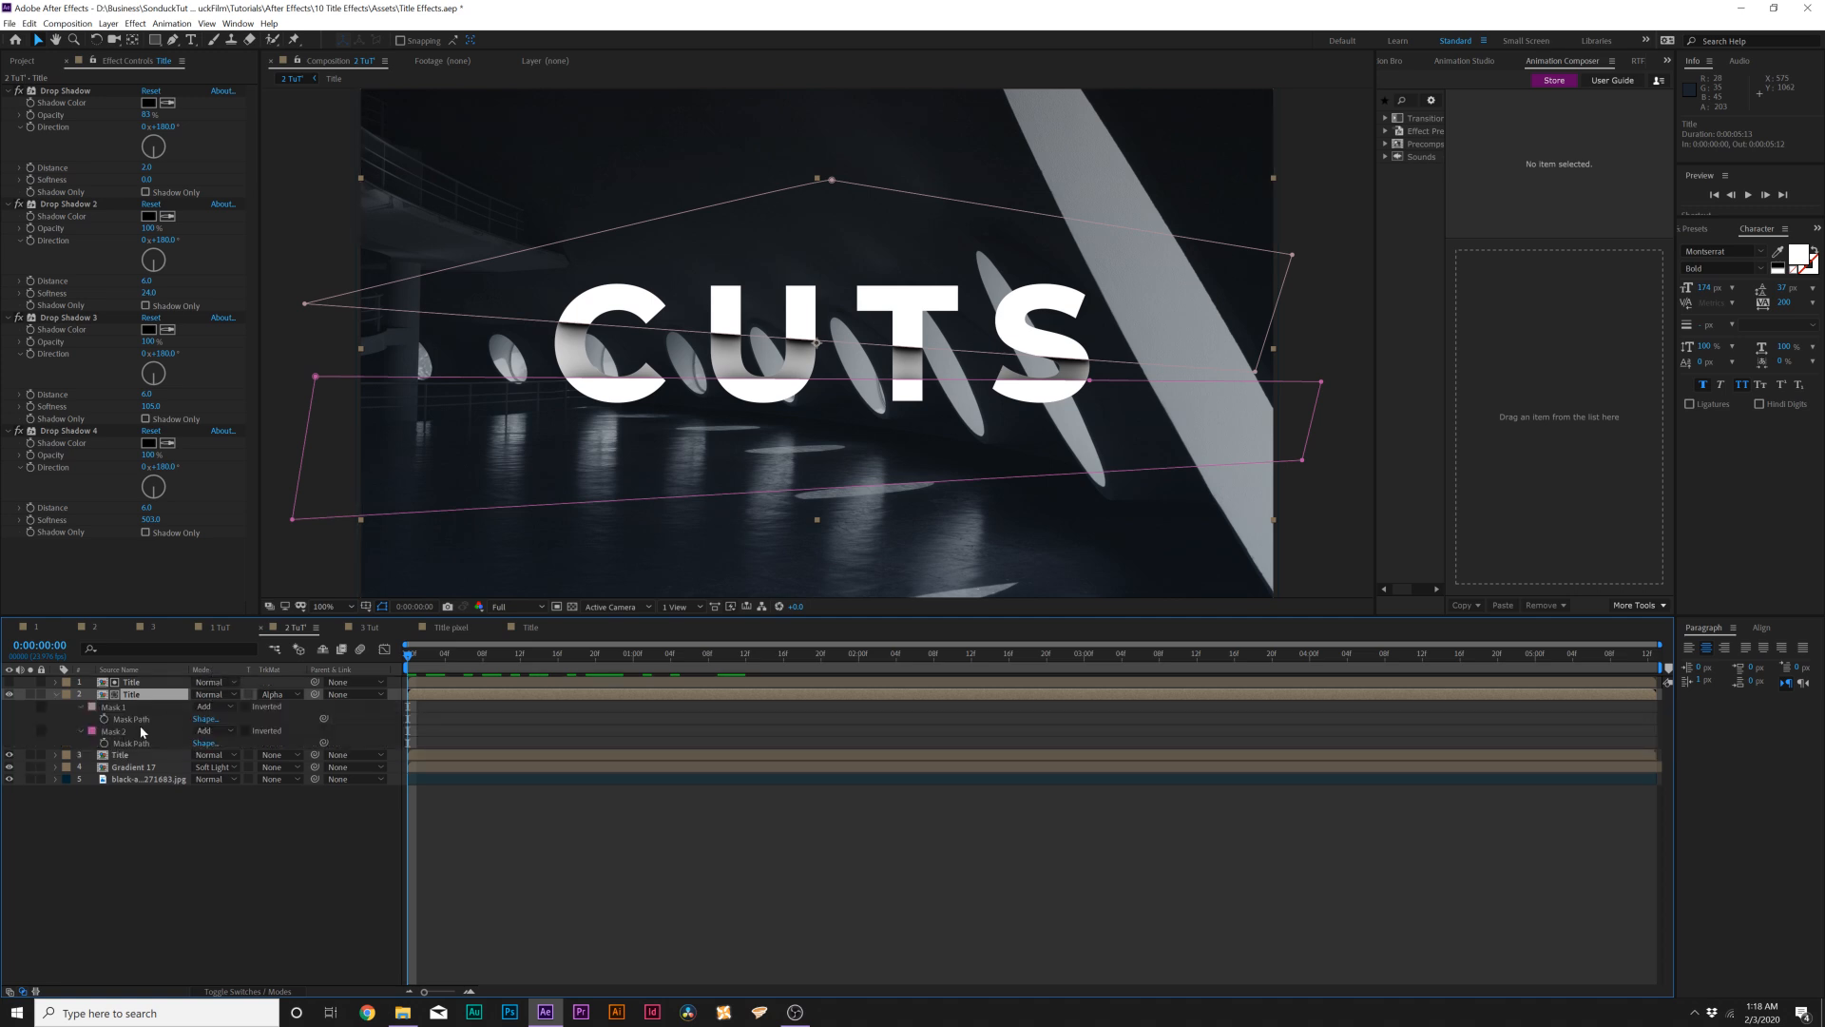
pyautogui.click(105, 718)
pyautogui.click(105, 742)
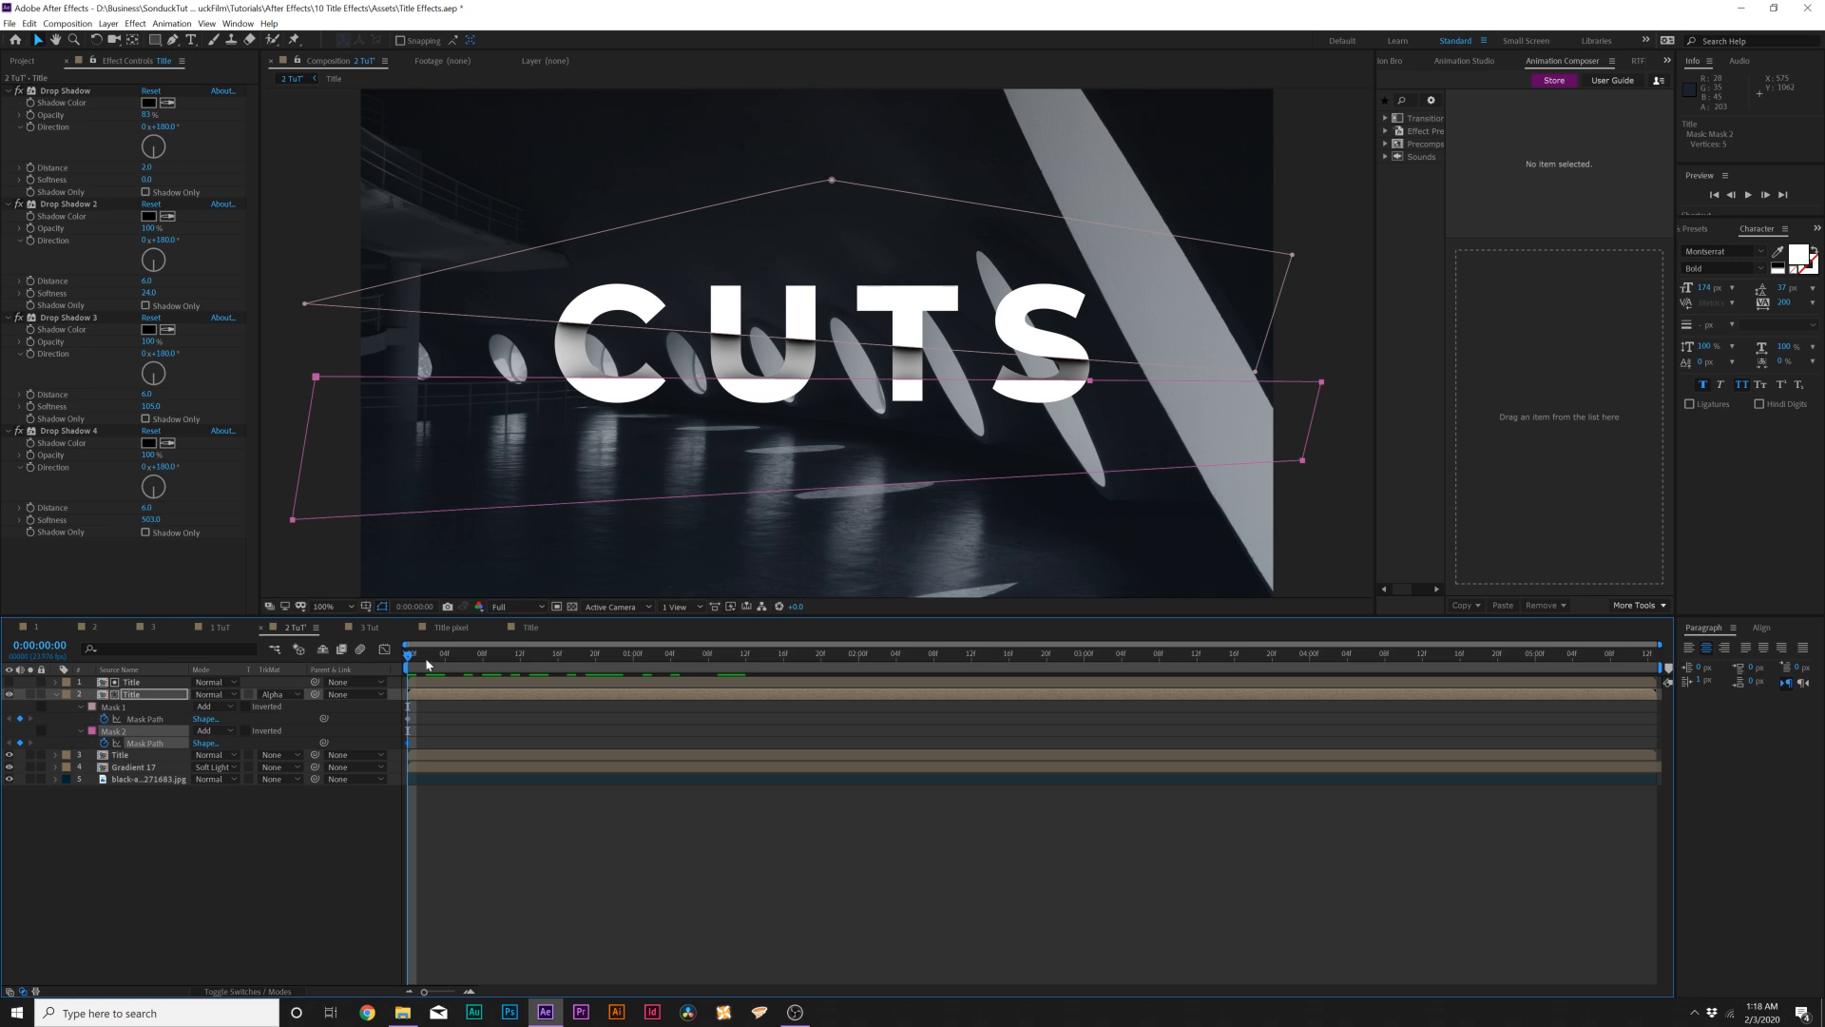
pyautogui.moveTo(417, 712); pyautogui.dragTo(1134, 712)
pyautogui.moveTo(1483, 712); pyautogui.dragTo(1549, 712)
# - Shift Mask 1 up and to the left at the first frame to animate the upper cut
pyautogui.click(534, 887)
pyautogui.click(114, 708)
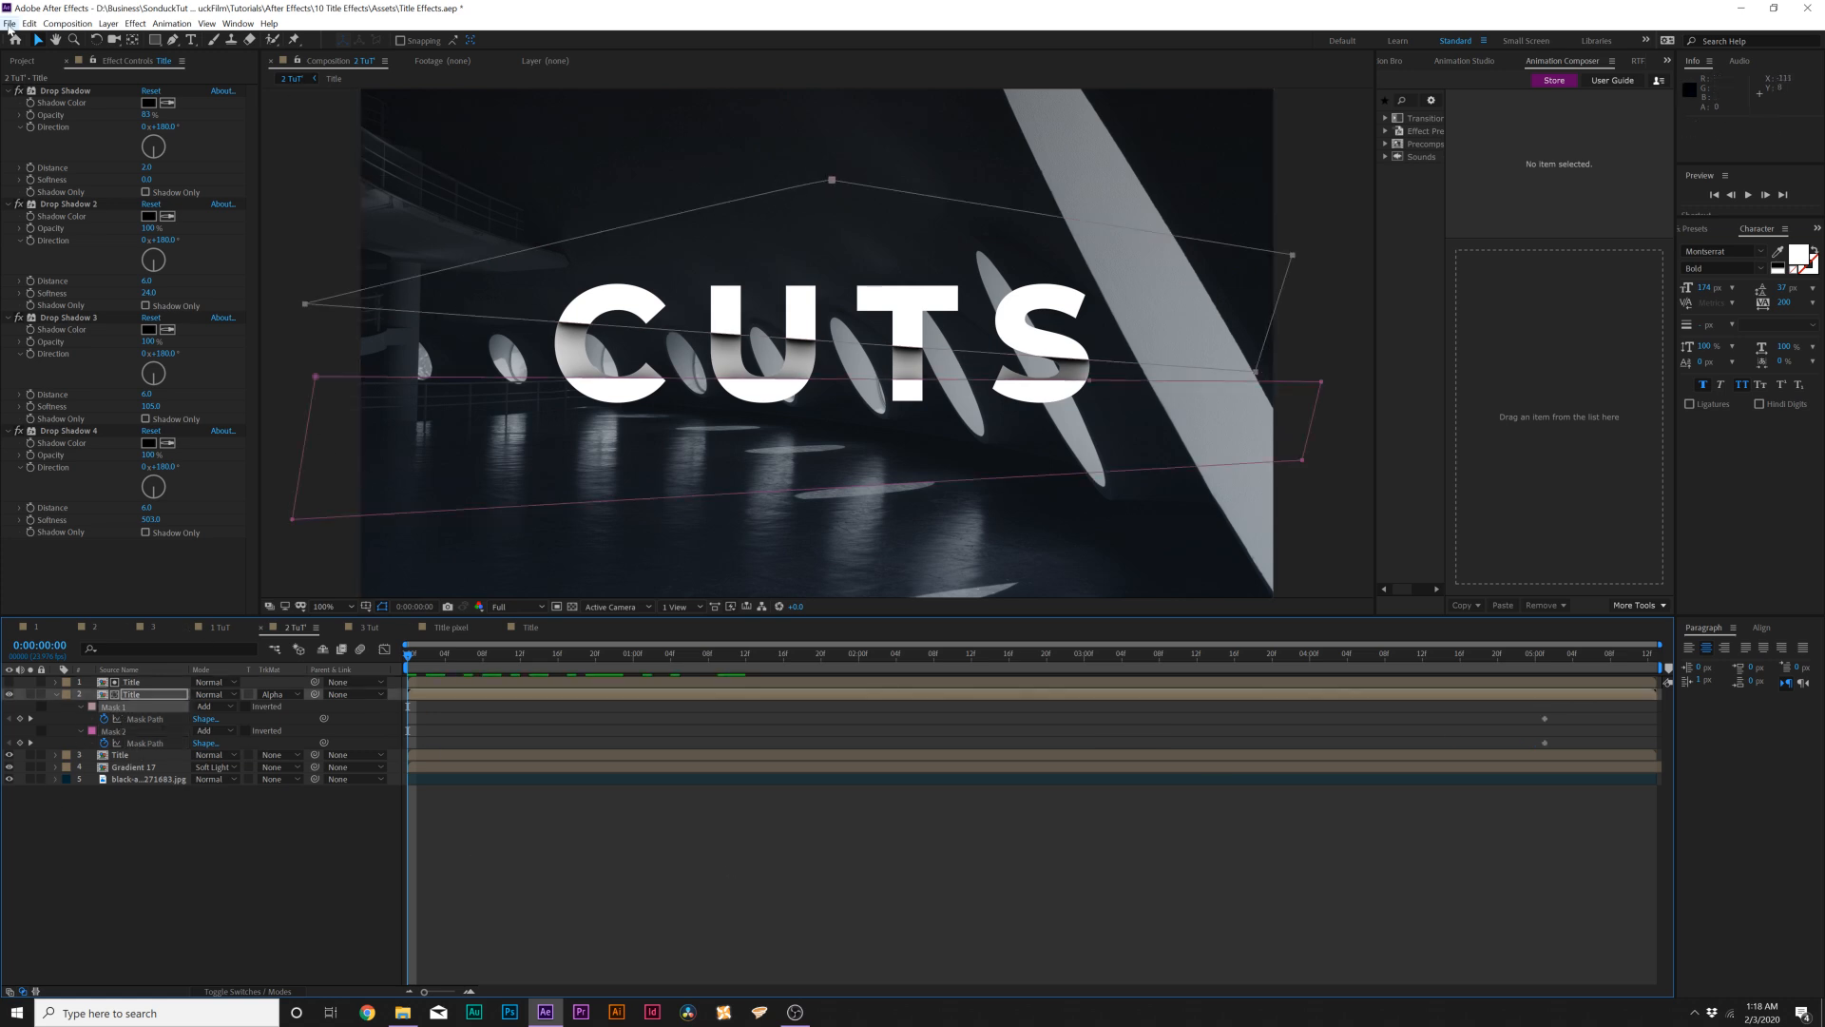
pyautogui.moveTo(833, 186); pyautogui.dragTo(738, 174)
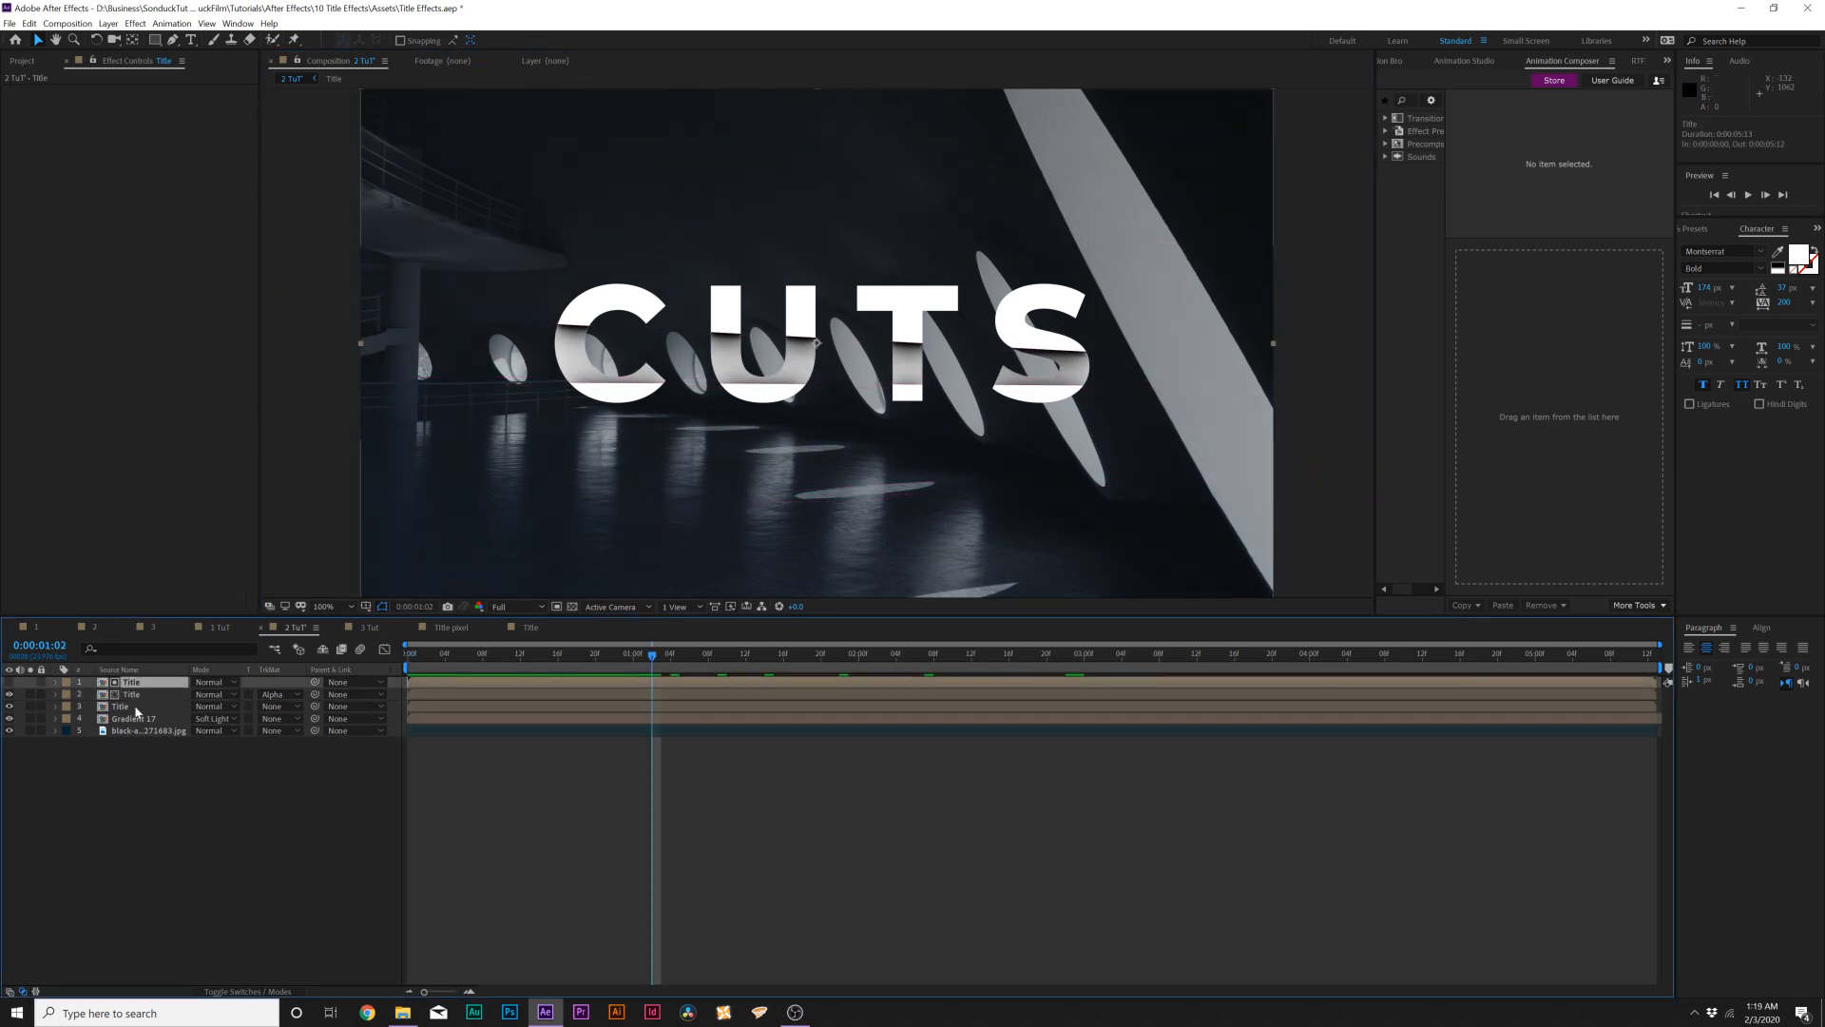
# - Pre-compose the three Title layers into a composition named Cuts Done
pyautogui.keyDown('shift'); pyautogui.click(133, 707); pyautogui.keyUp('shift')
pyautogui.hotkey('ctrl', 'shift', 'c')
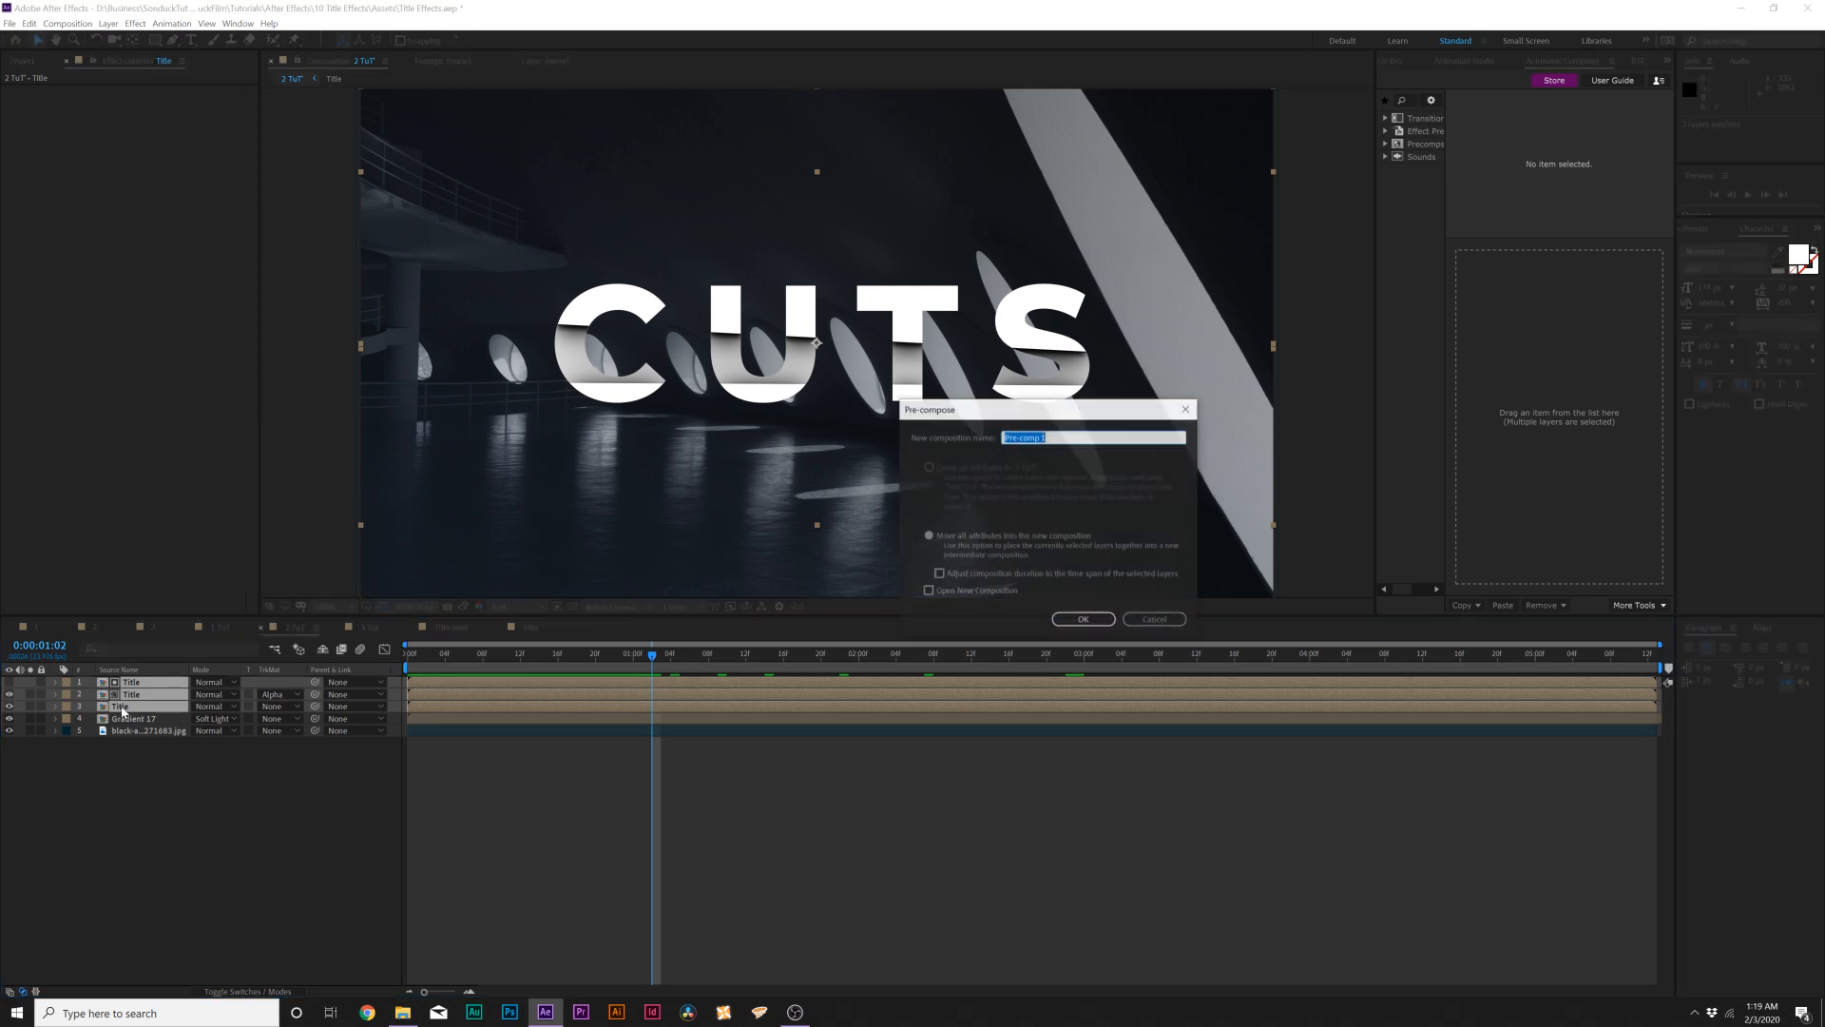
pyautogui.write('Cuts')
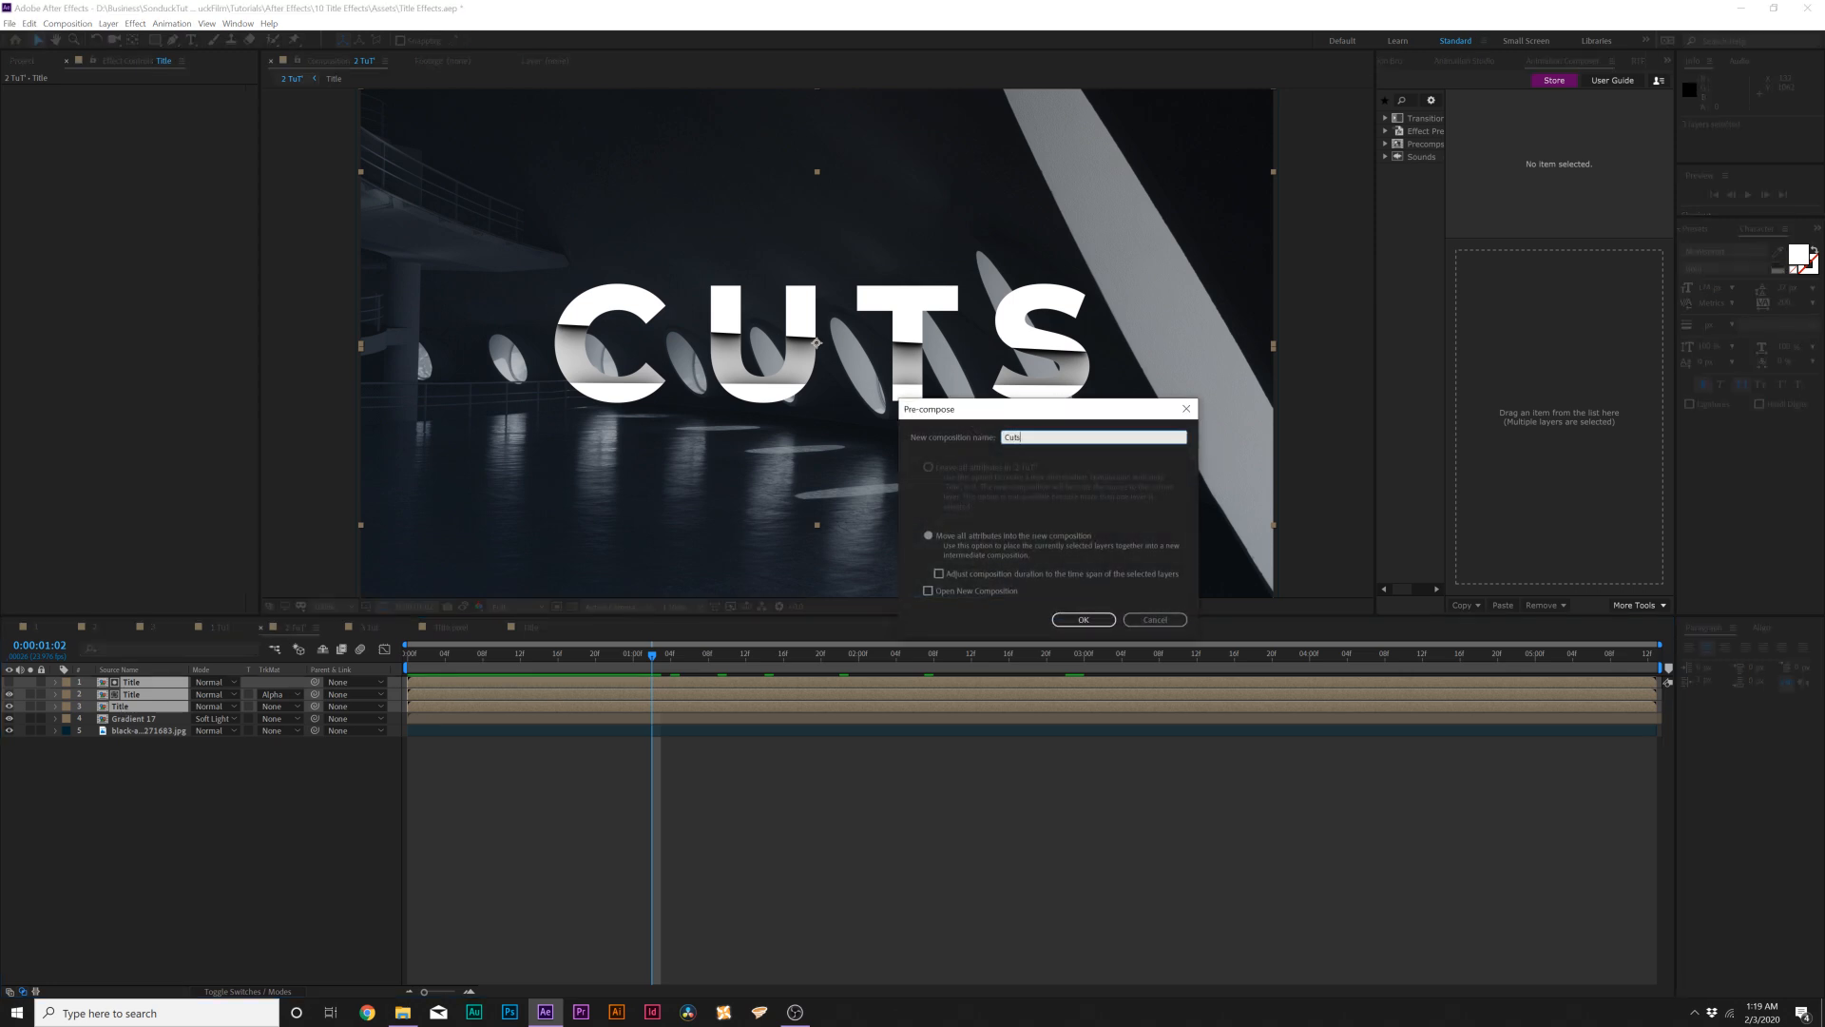
pyautogui.write(' Done')
pyautogui.press('Return')
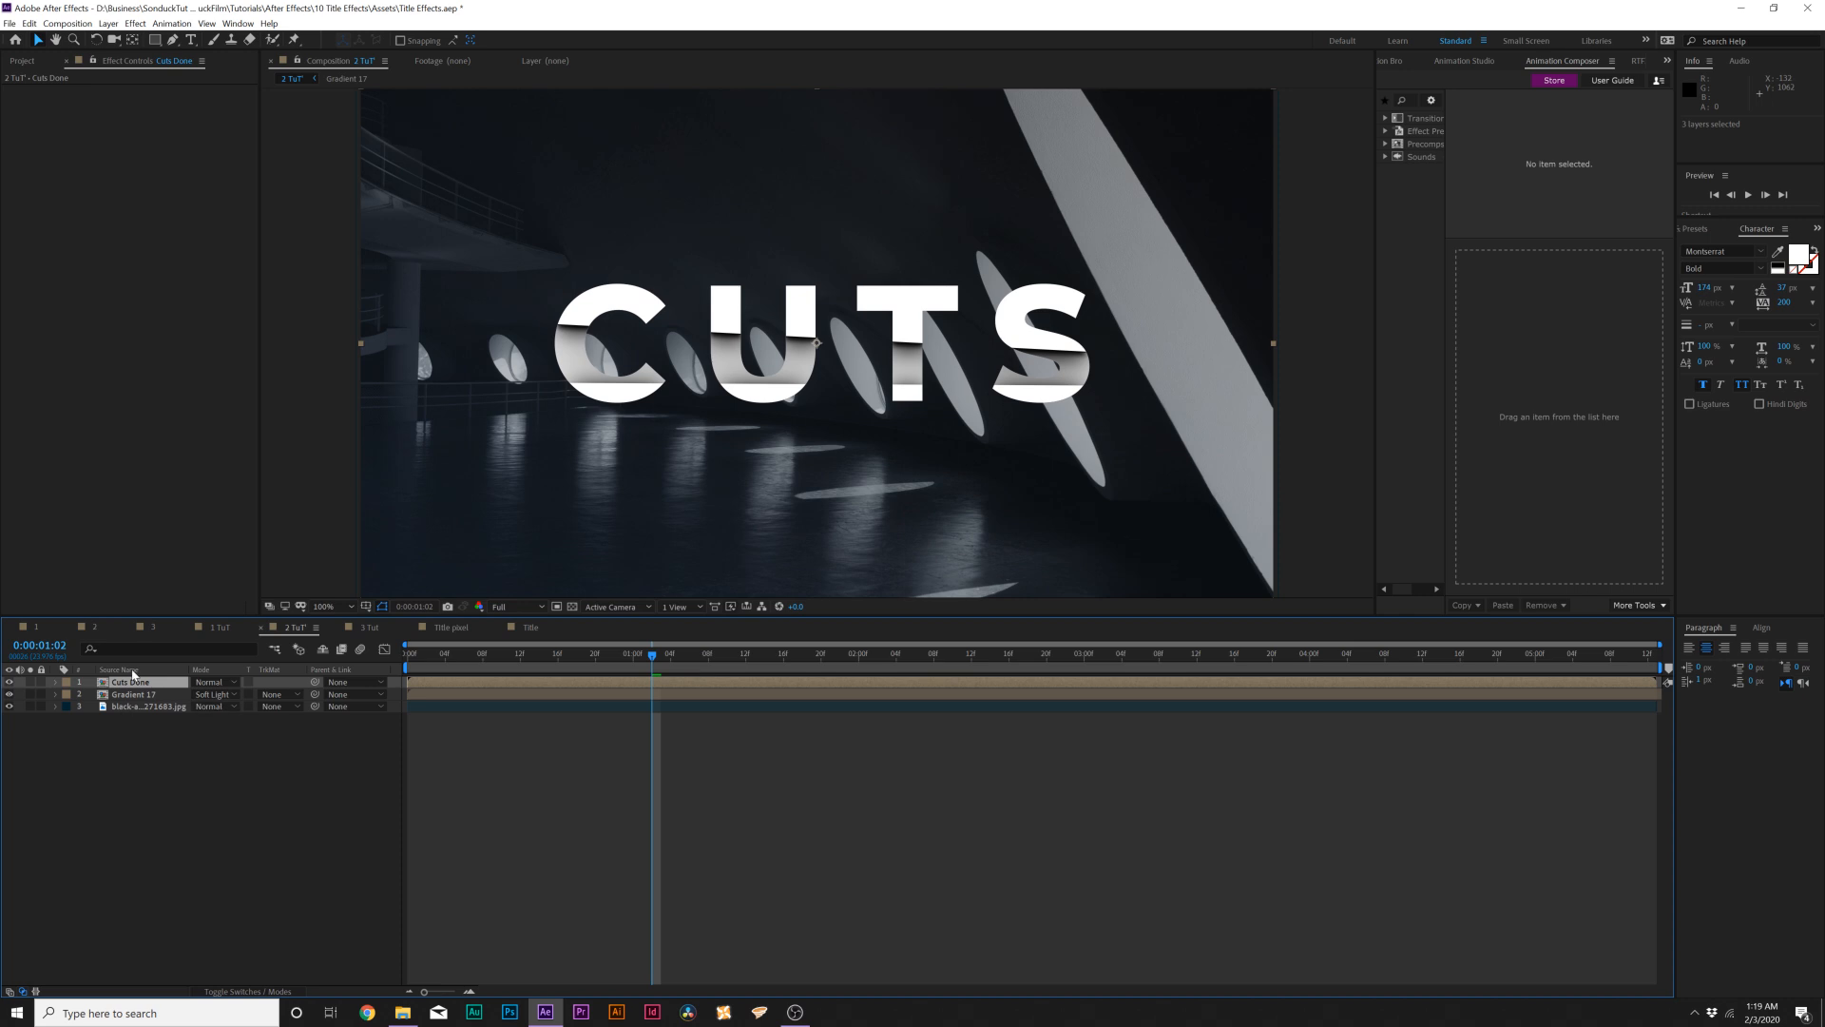
# - Animate the Cuts Done layer's scale from a new starting value at frame 0 to 100% at frame 8, and preview it
pyautogui.press('Home')
pyautogui.press('s')
pyautogui.click(93, 694)
pyautogui.moveTo(411, 694); pyautogui.dragTo(482, 694)
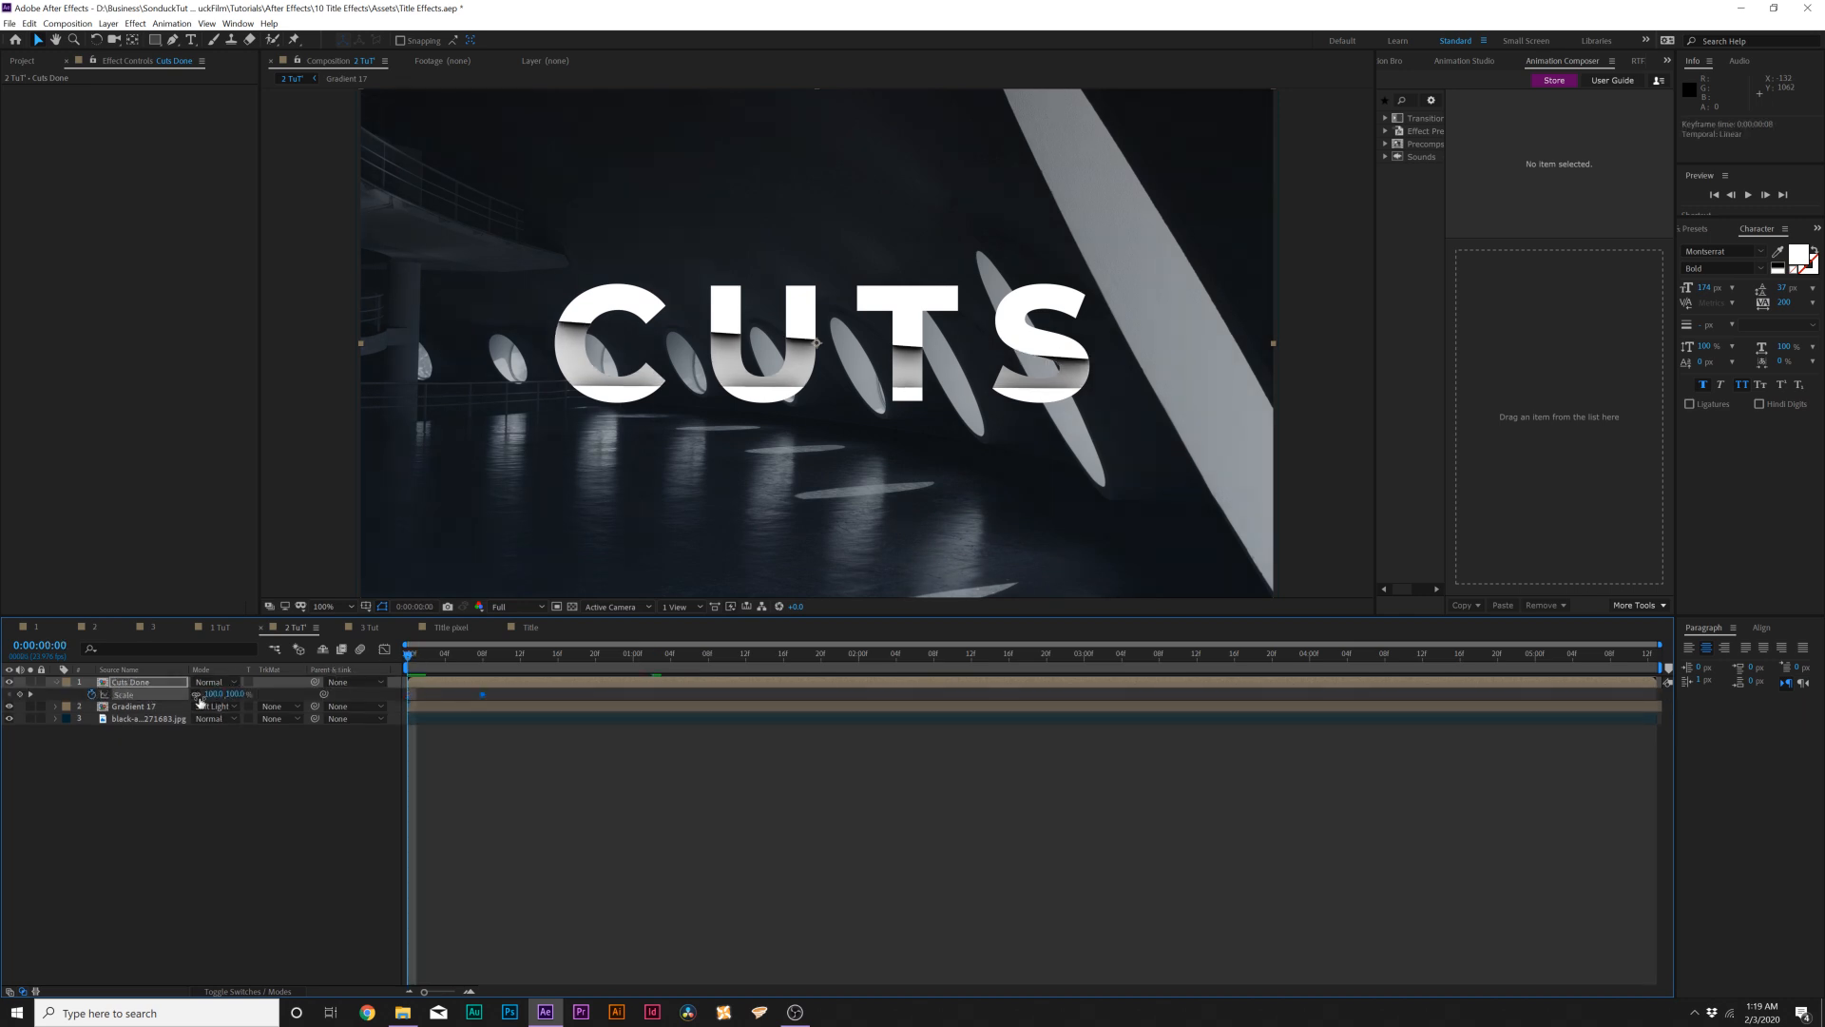
pyautogui.click(213, 694)
pyautogui.press('Return')
pyautogui.press('space')
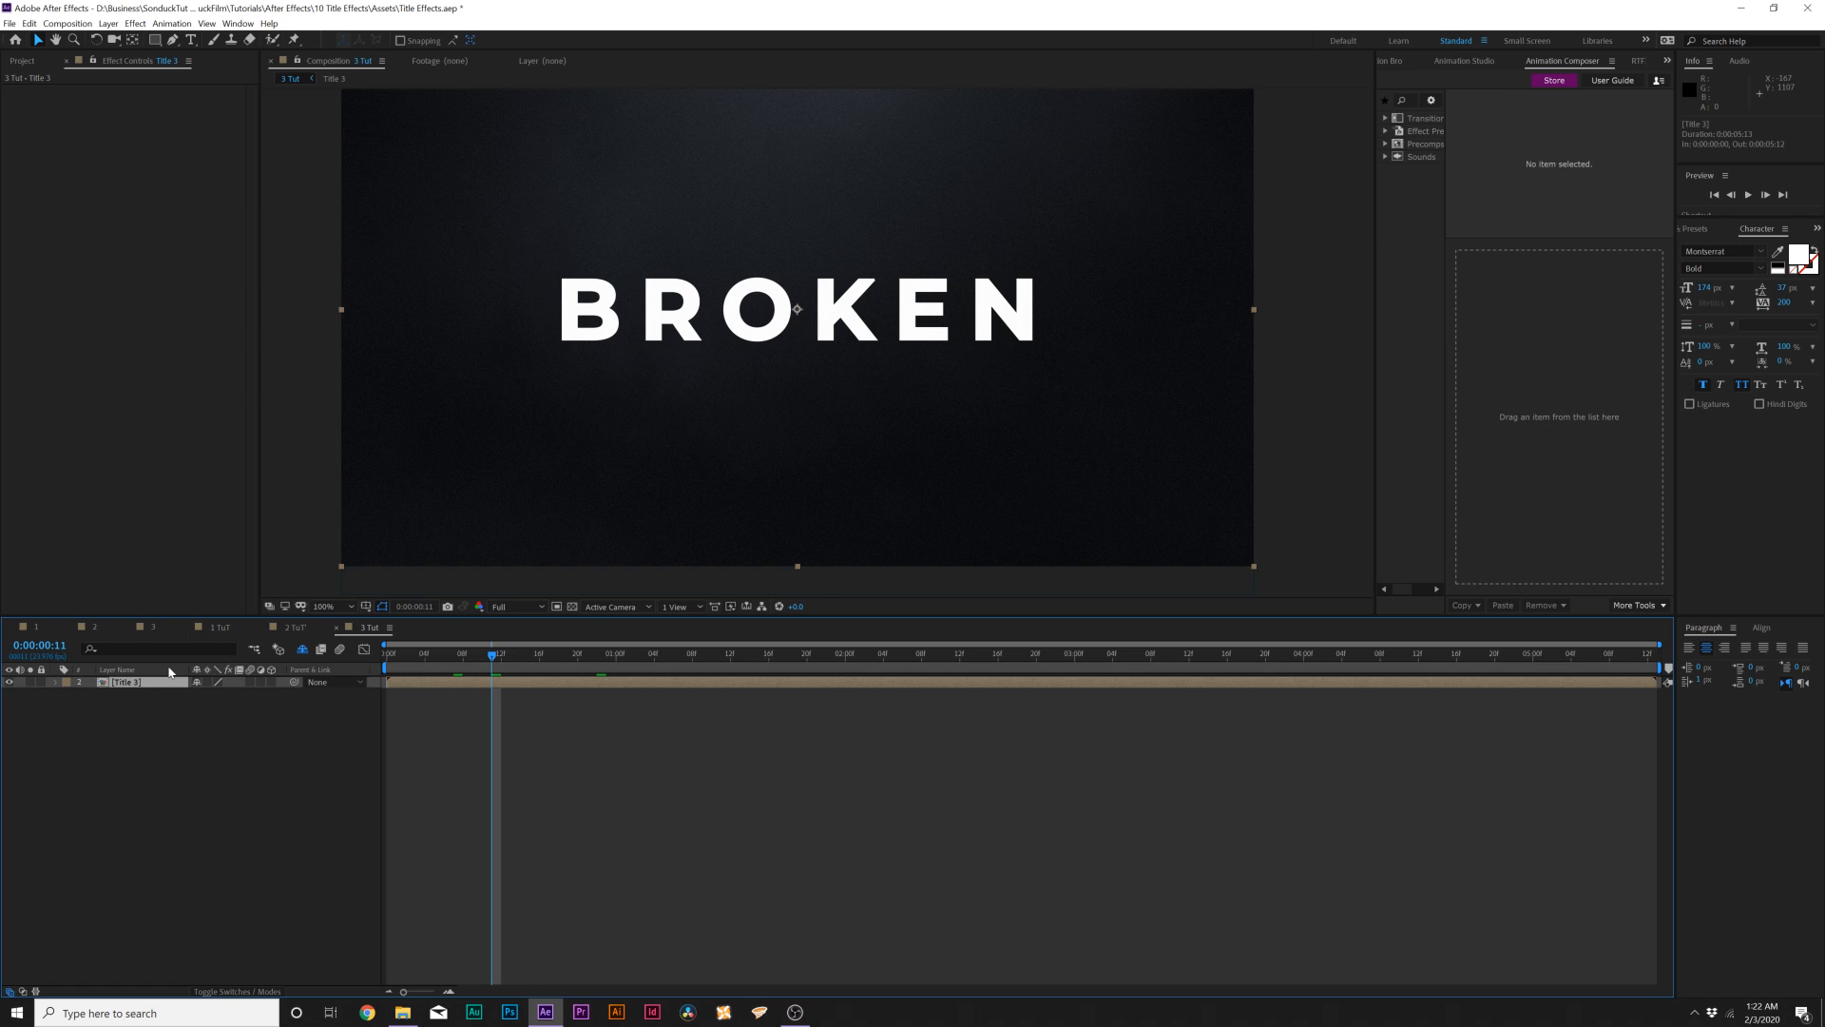
# - Duplicate the Title 3 layer and draw a closed Pen mask on the upper copy around the lower part of the B
pyautogui.hotkey('ctrl', 'd')
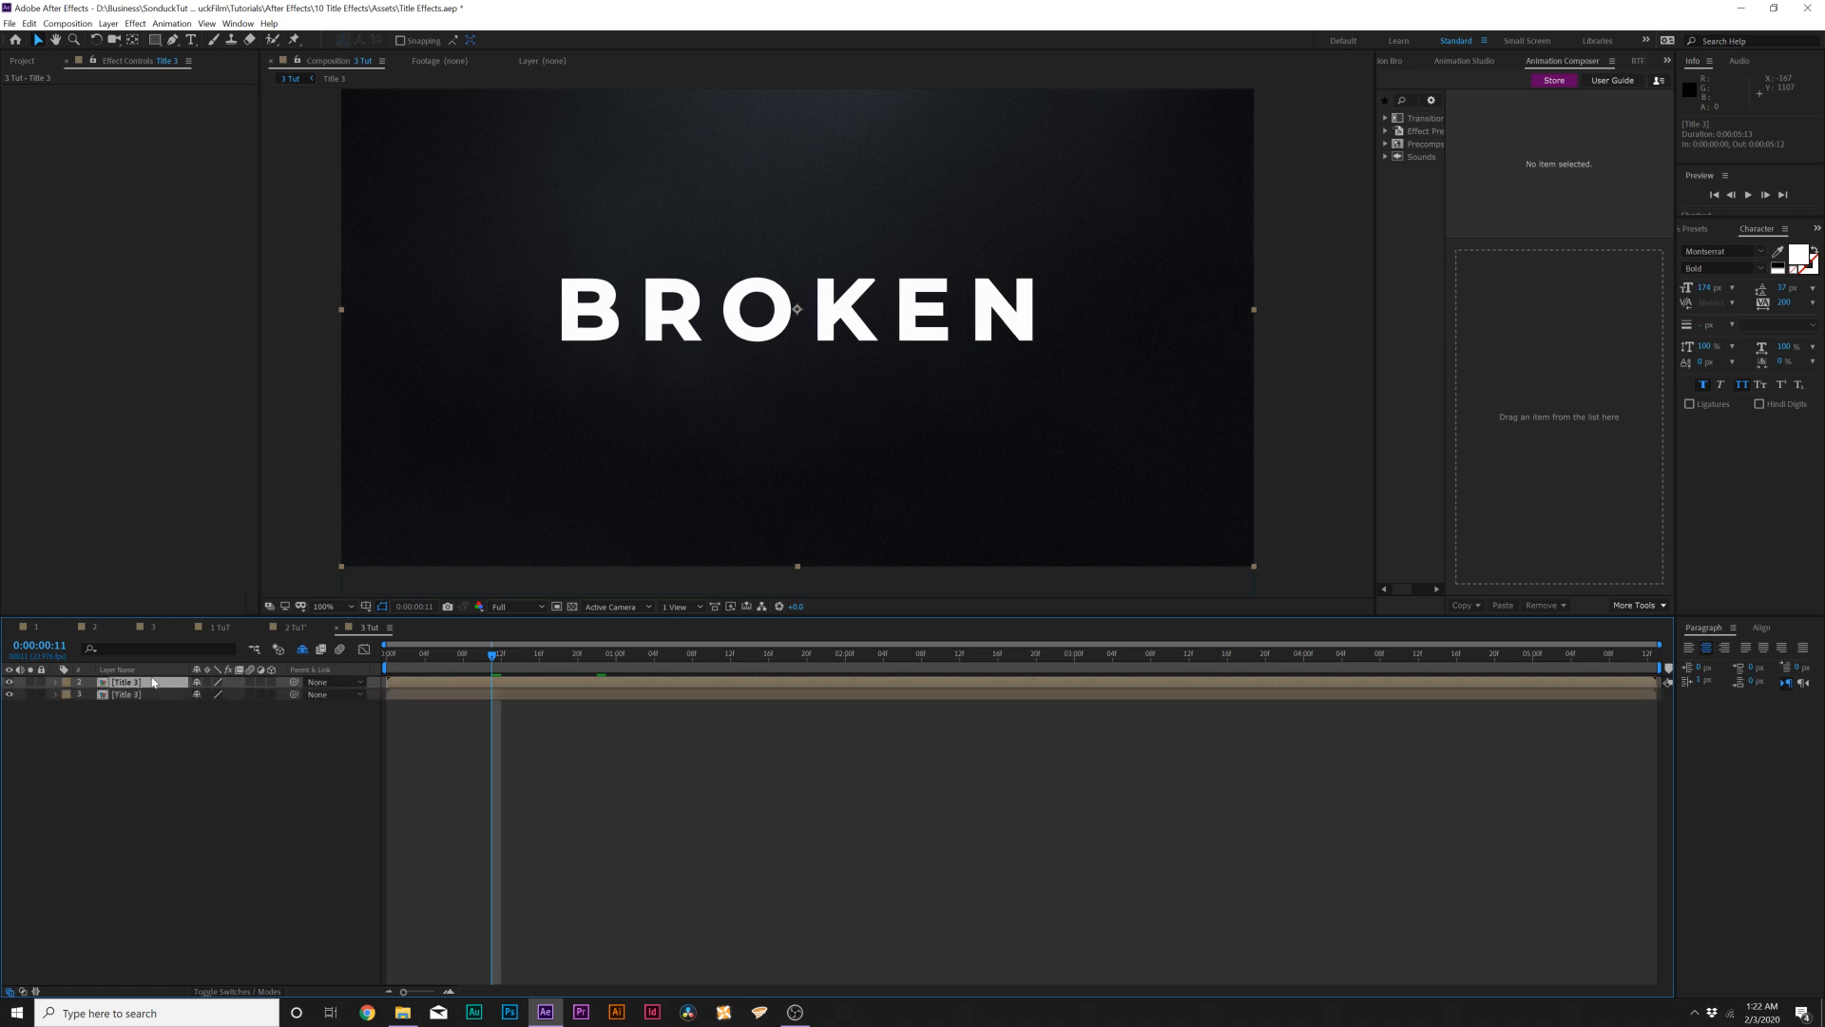
pyautogui.click(172, 39)
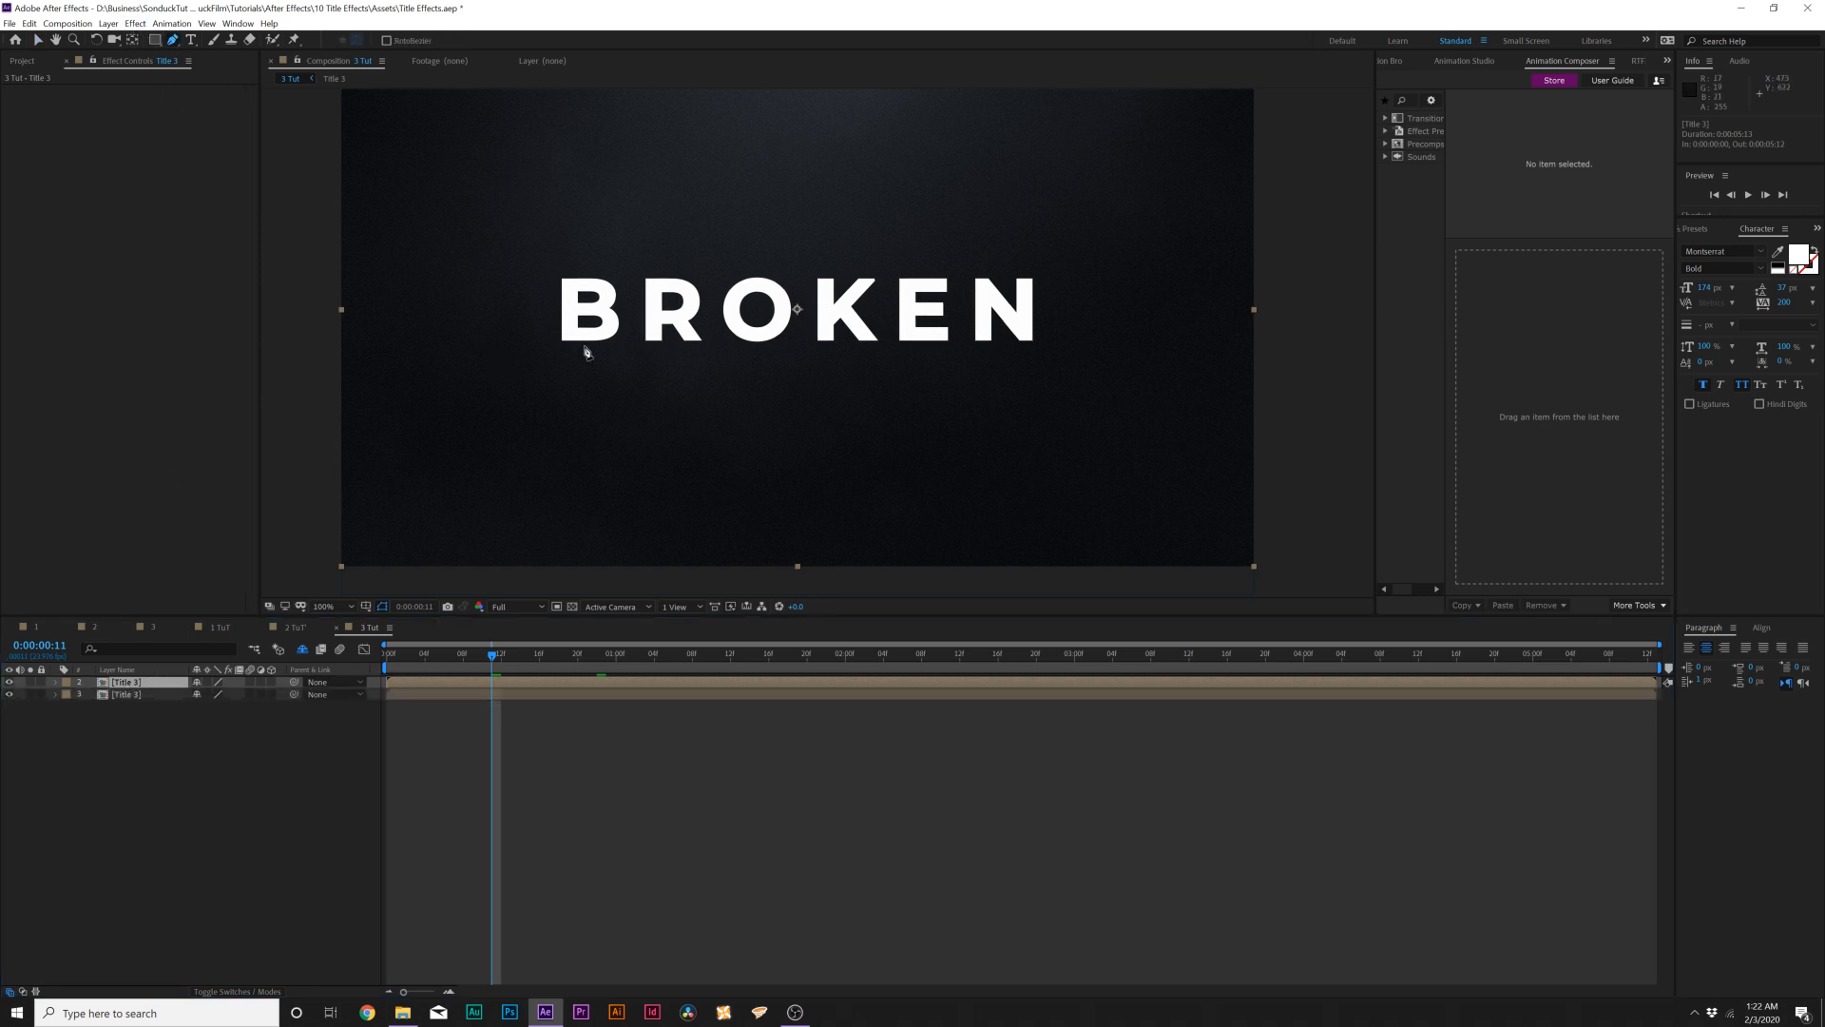
pyautogui.scroll(2, 594, 318)
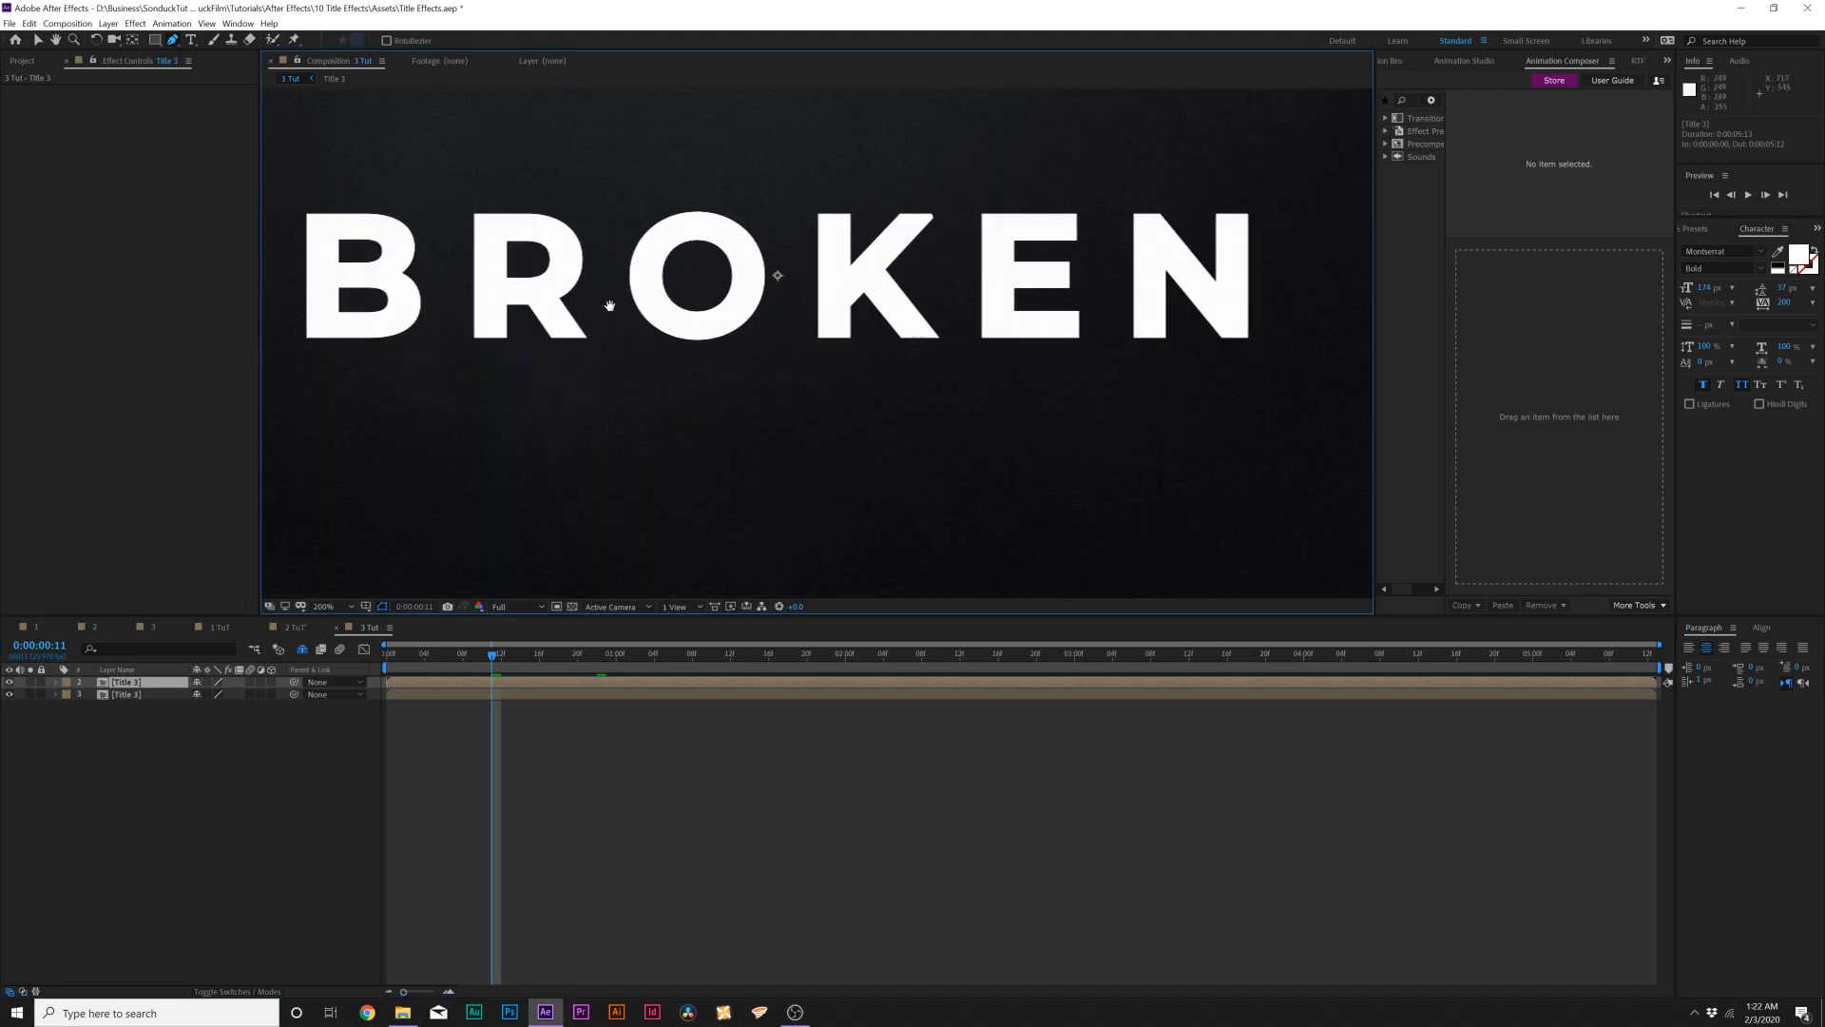
pyautogui.click(425, 351)
pyautogui.click(537, 359)
pyautogui.click(605, 404)
pyautogui.click(654, 470)
pyautogui.click(561, 523)
pyautogui.click(375, 537)
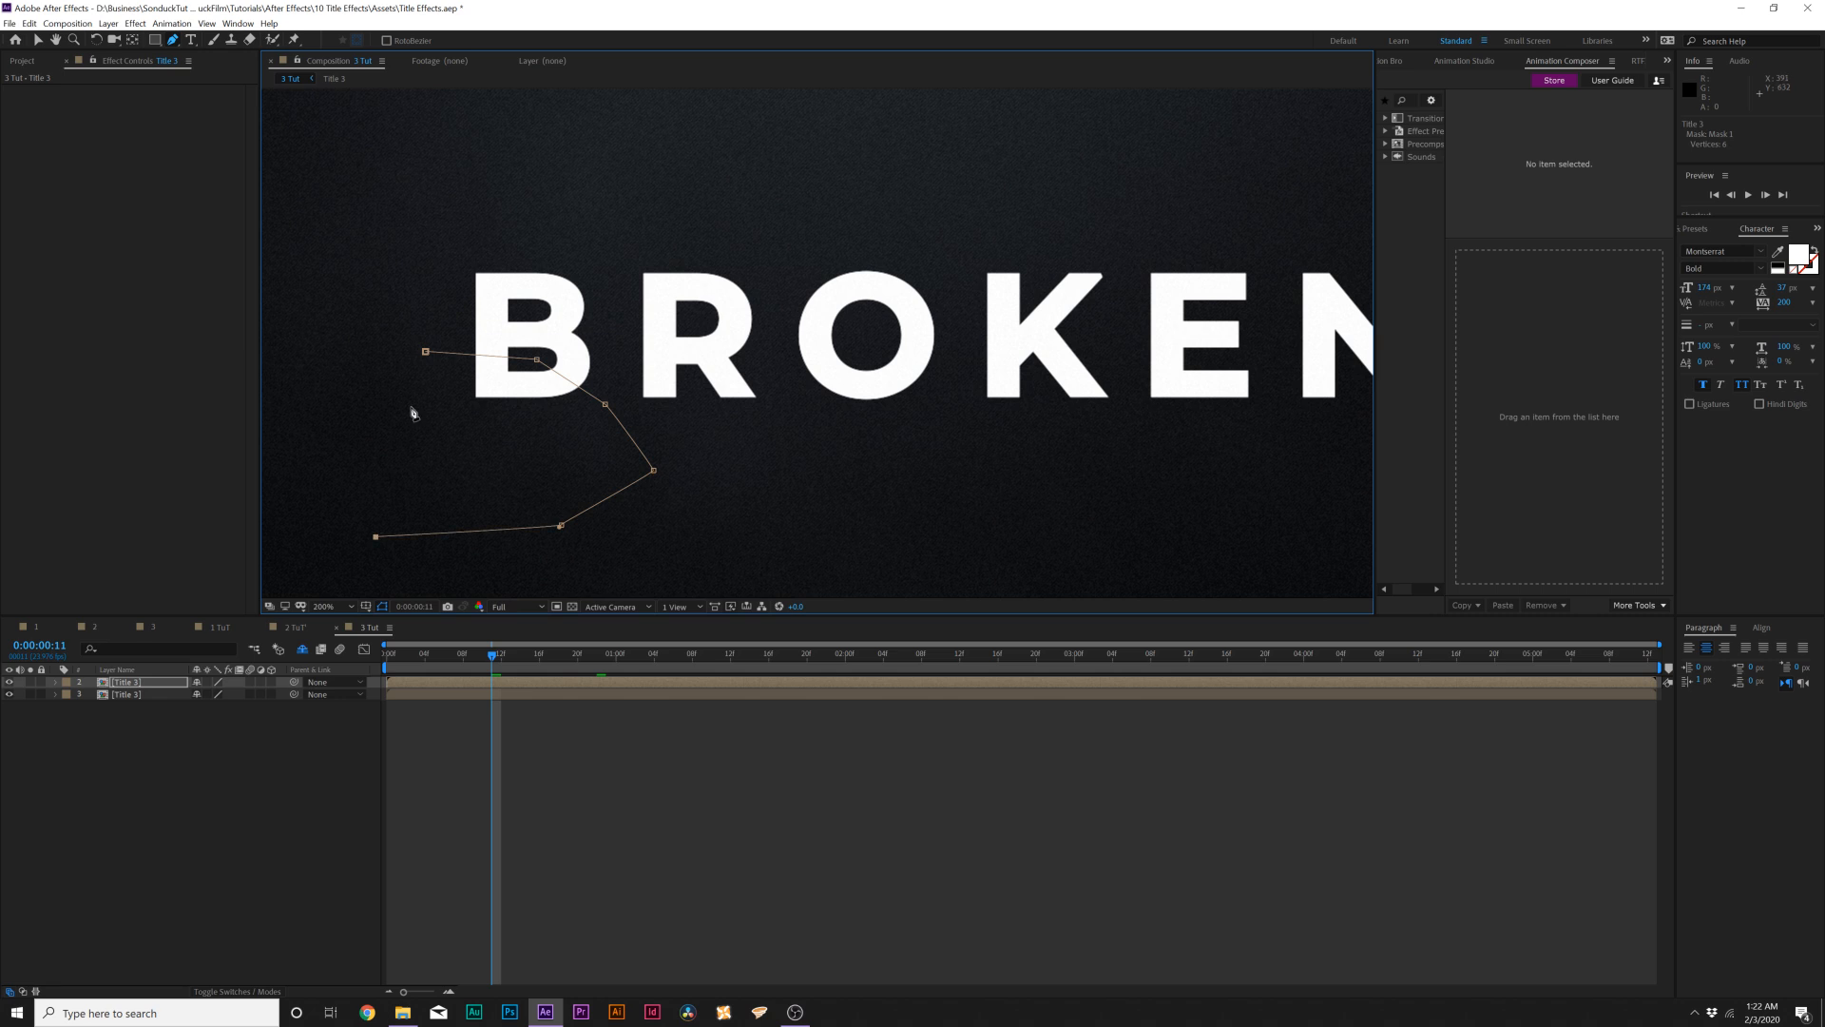
pyautogui.click(424, 351)
# - Draw separate Pen masks around the lower leg of the R and around most of the K
pyautogui.click(676, 416)
pyautogui.click(756, 354)
pyautogui.click(814, 378)
pyautogui.click(814, 467)
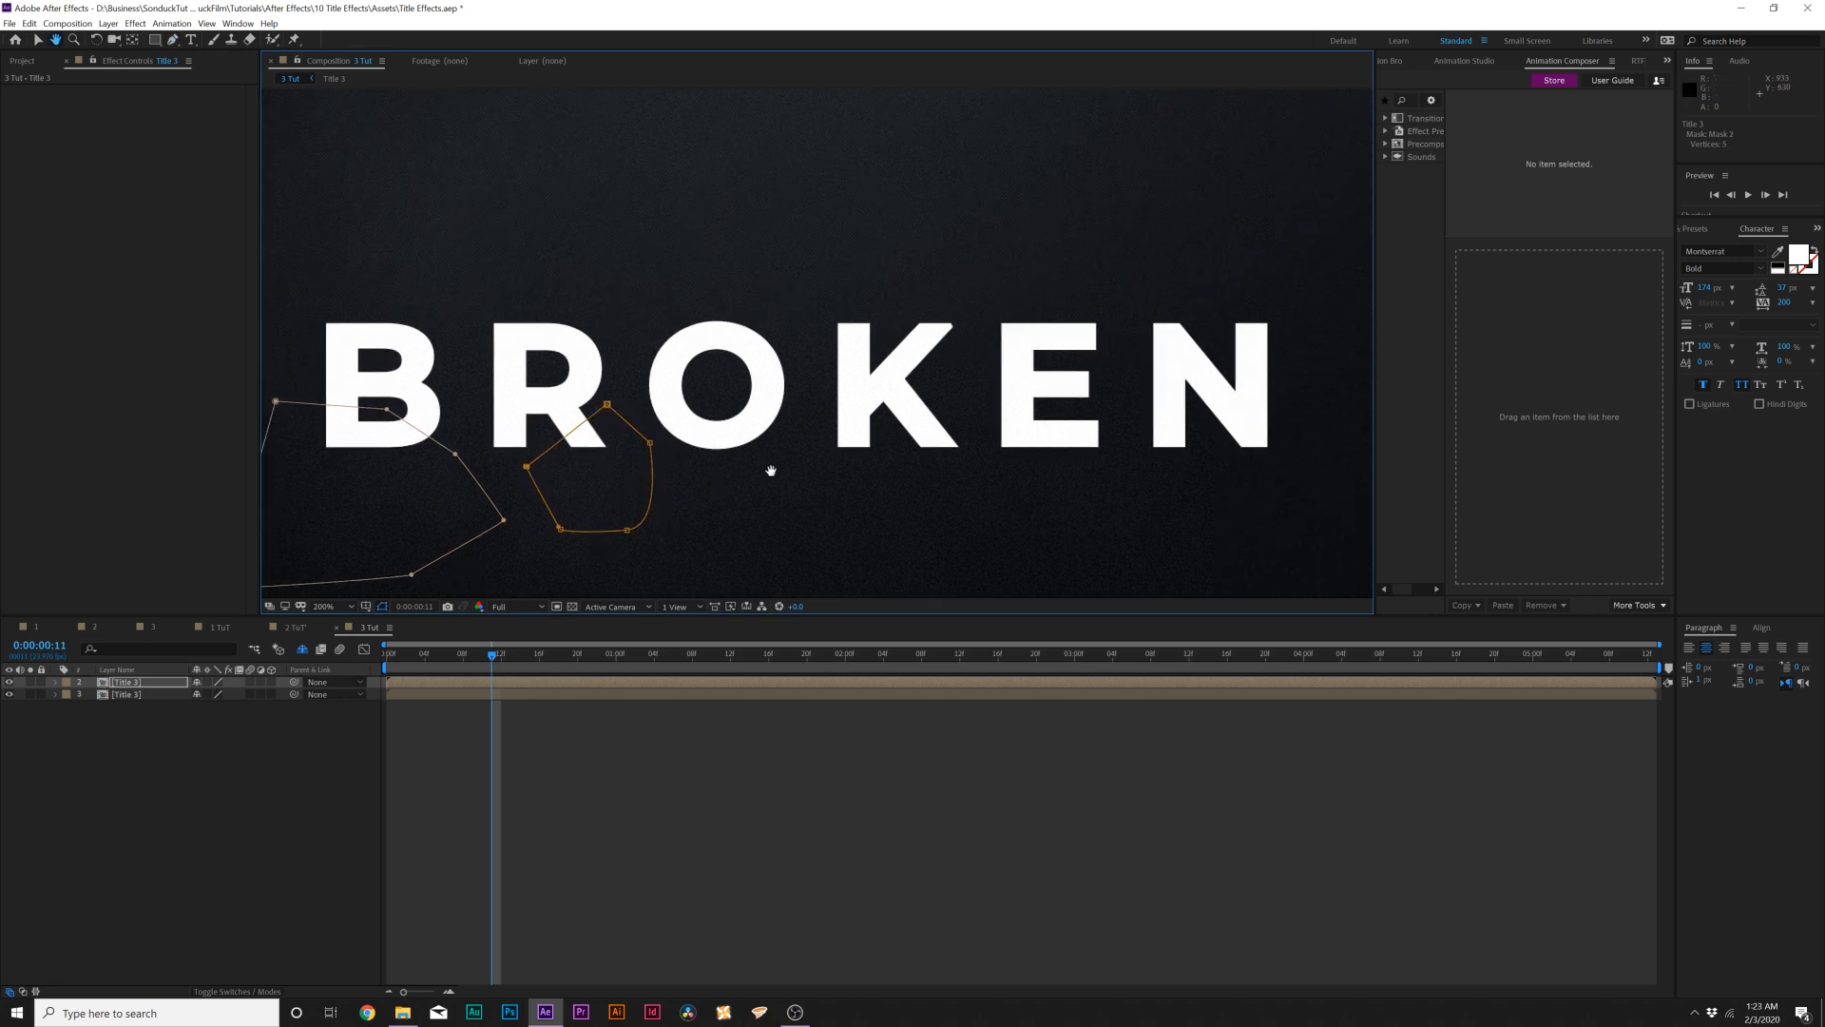
pyautogui.click(795, 476)
pyautogui.click(882, 335)
pyautogui.click(963, 378)
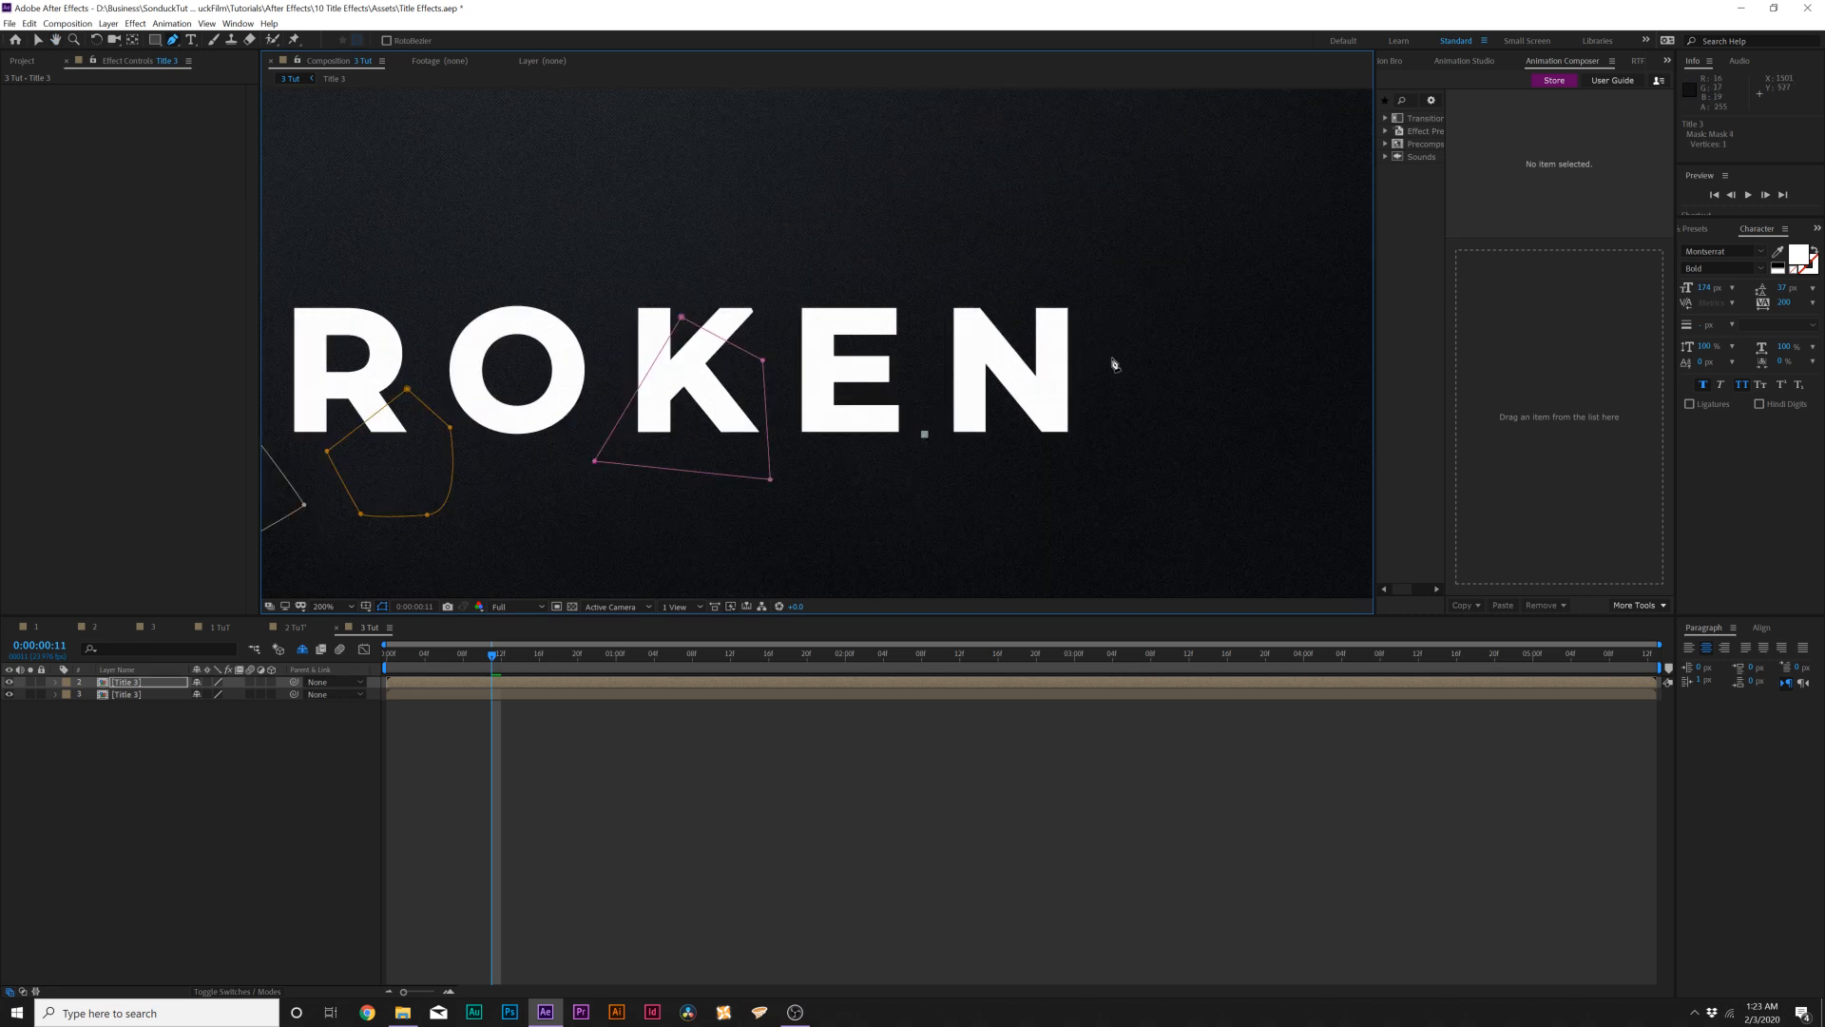
# - Draw further Pen masks around the lower parts of the E and N
pyautogui.click(1113, 359)
pyautogui.click(1197, 437)
pyautogui.click(1017, 521)
pyautogui.scroll(-1, 869, 483)
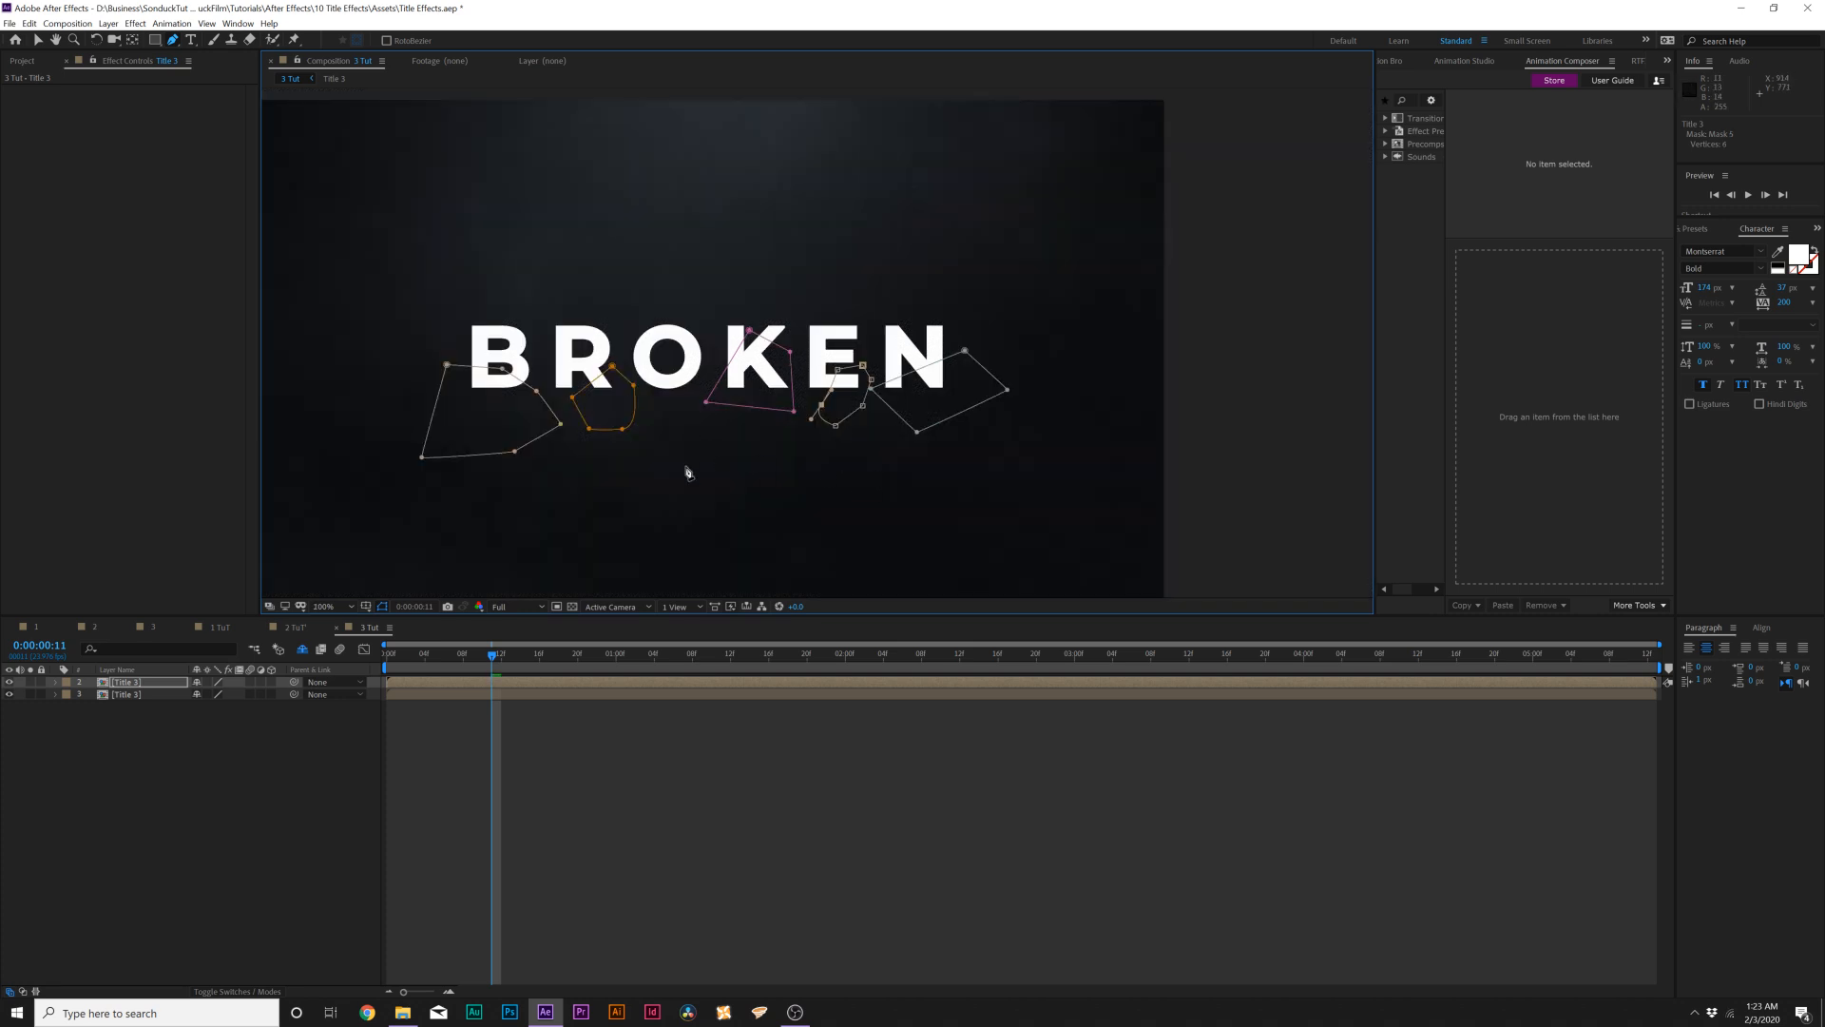
# - Select the masked Title 3 layer and hide the unmasked copy beneath it to isolate the masked pieces
pyautogui.click(133, 681)
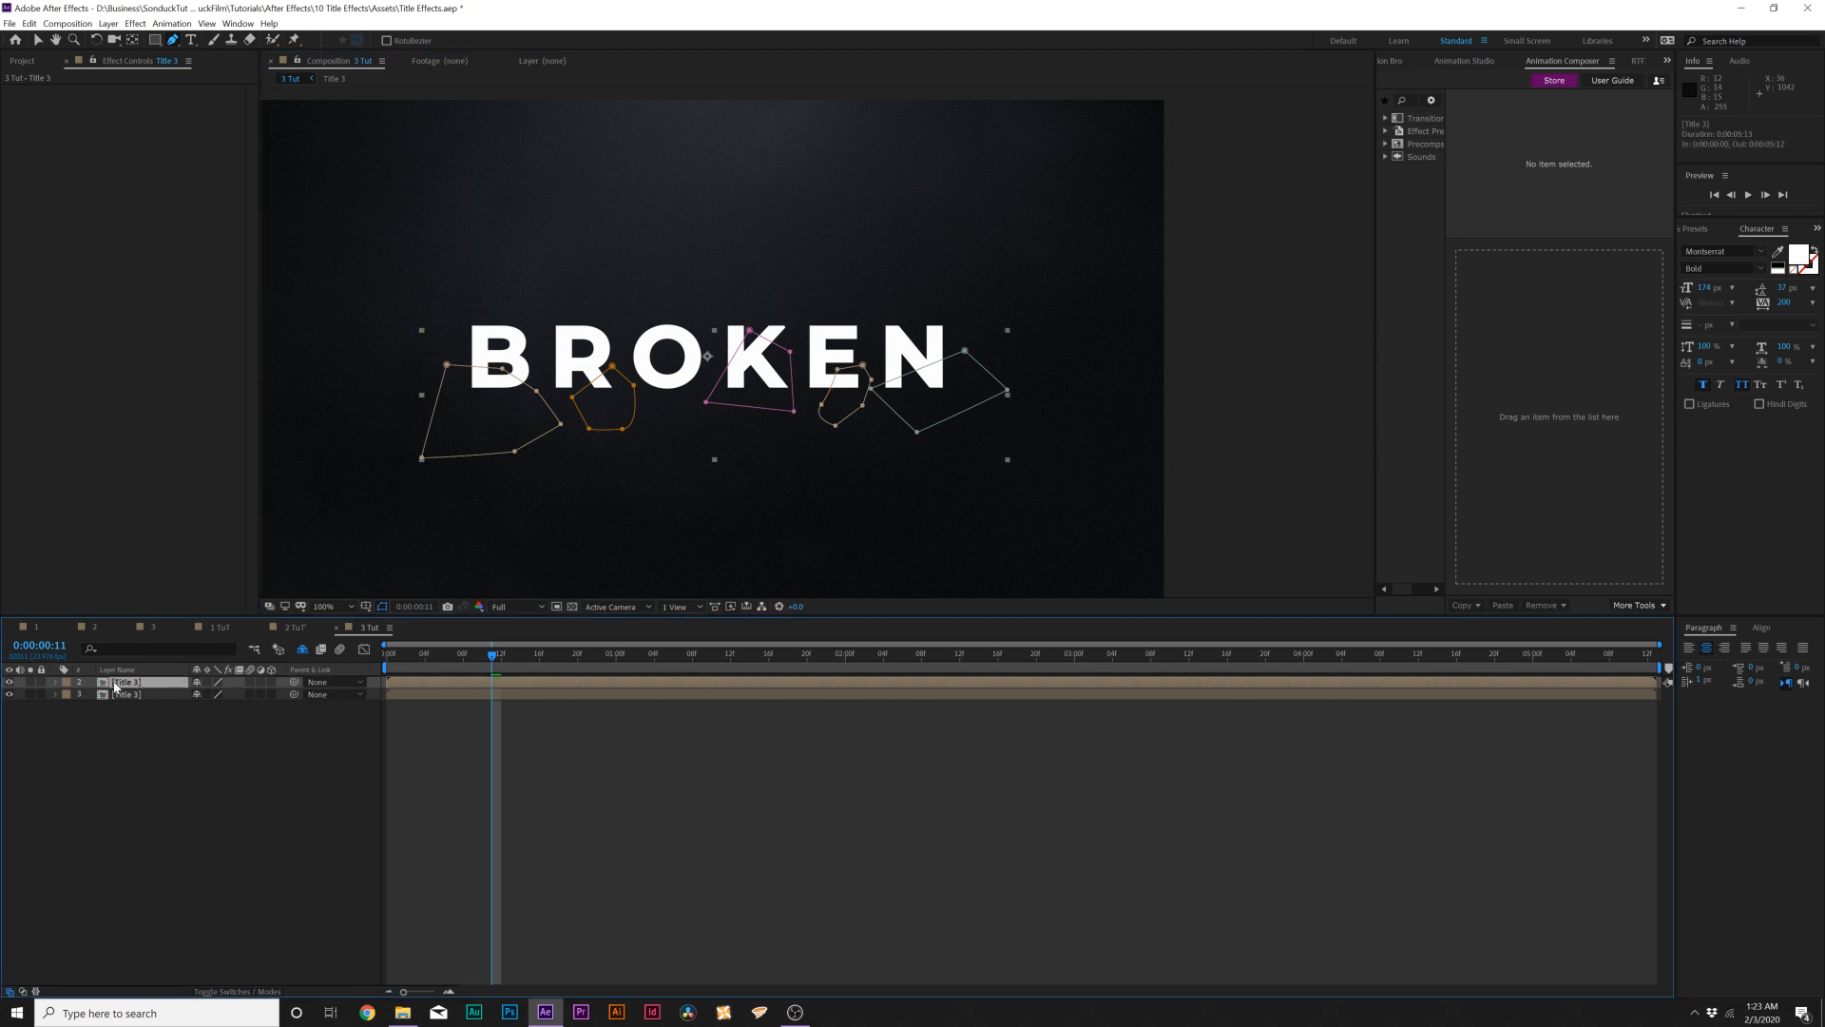
pyautogui.click(9, 694)
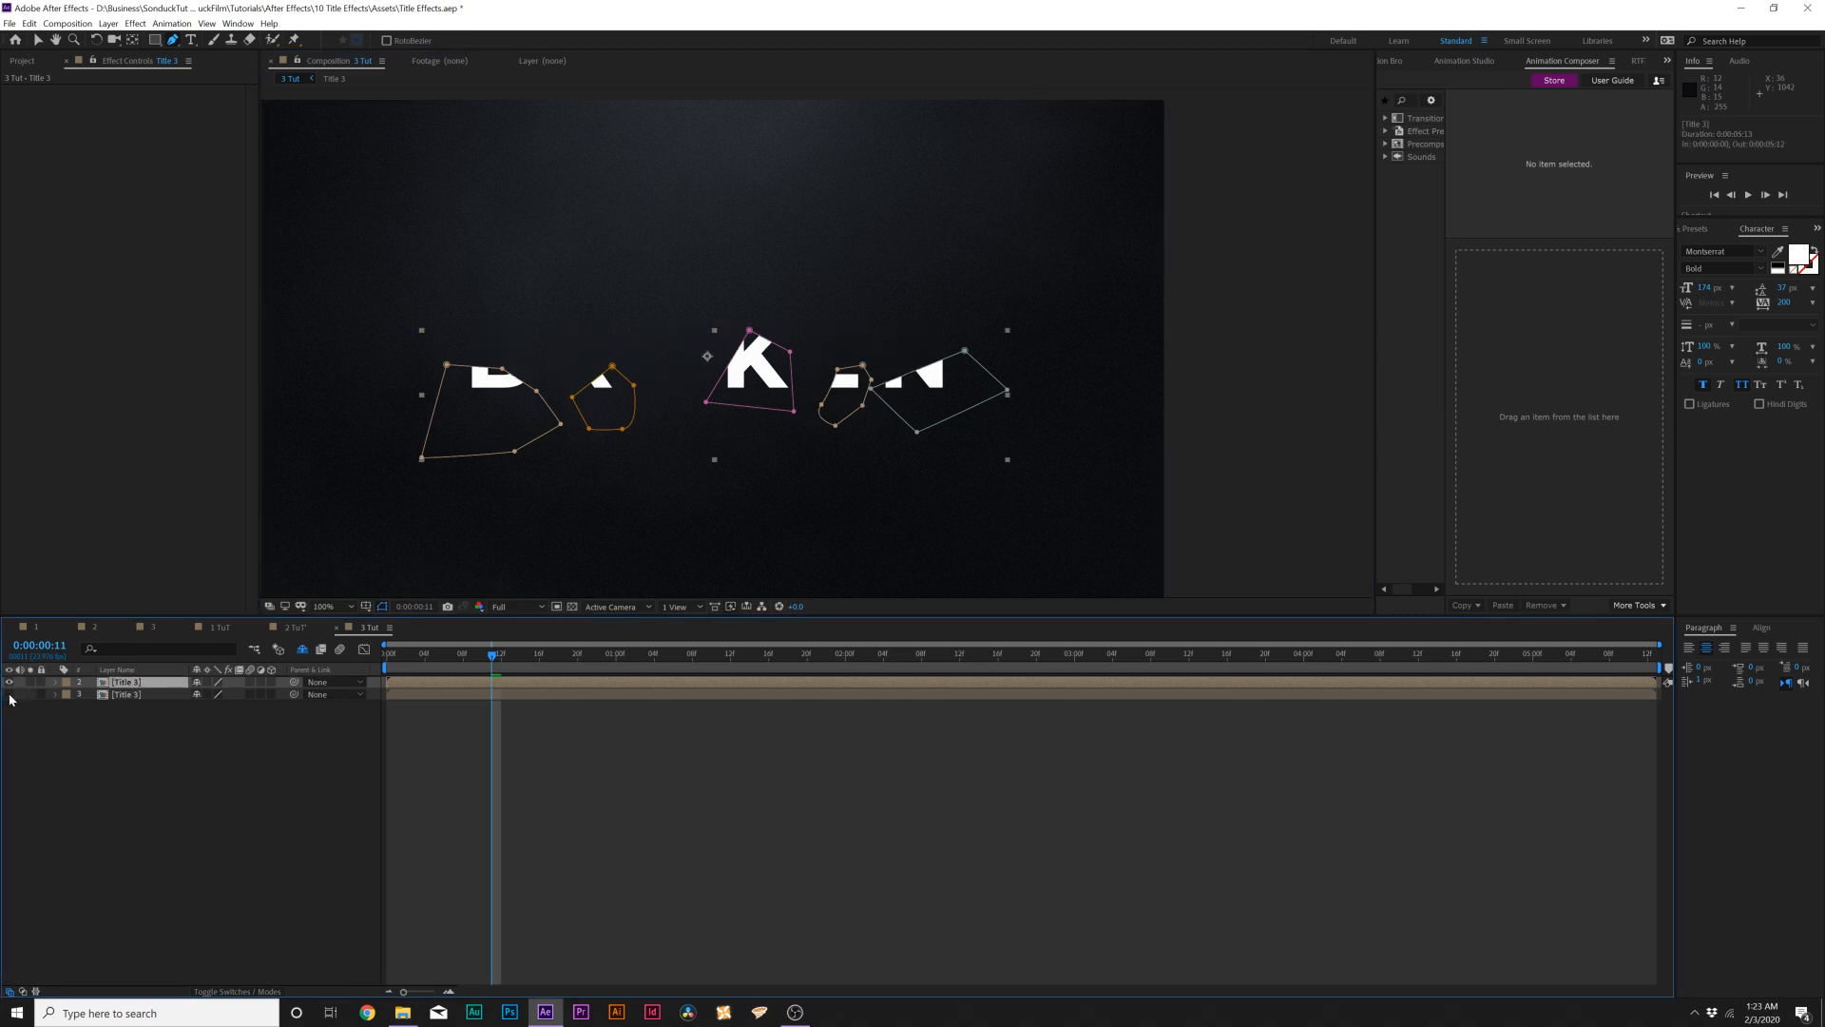
# - Pre-compose the masked Title 3 layer as "Title Cut Out" with all attributes moved into the new composition, keeping the lower Title 3 layer shown
pyautogui.click(9, 695)
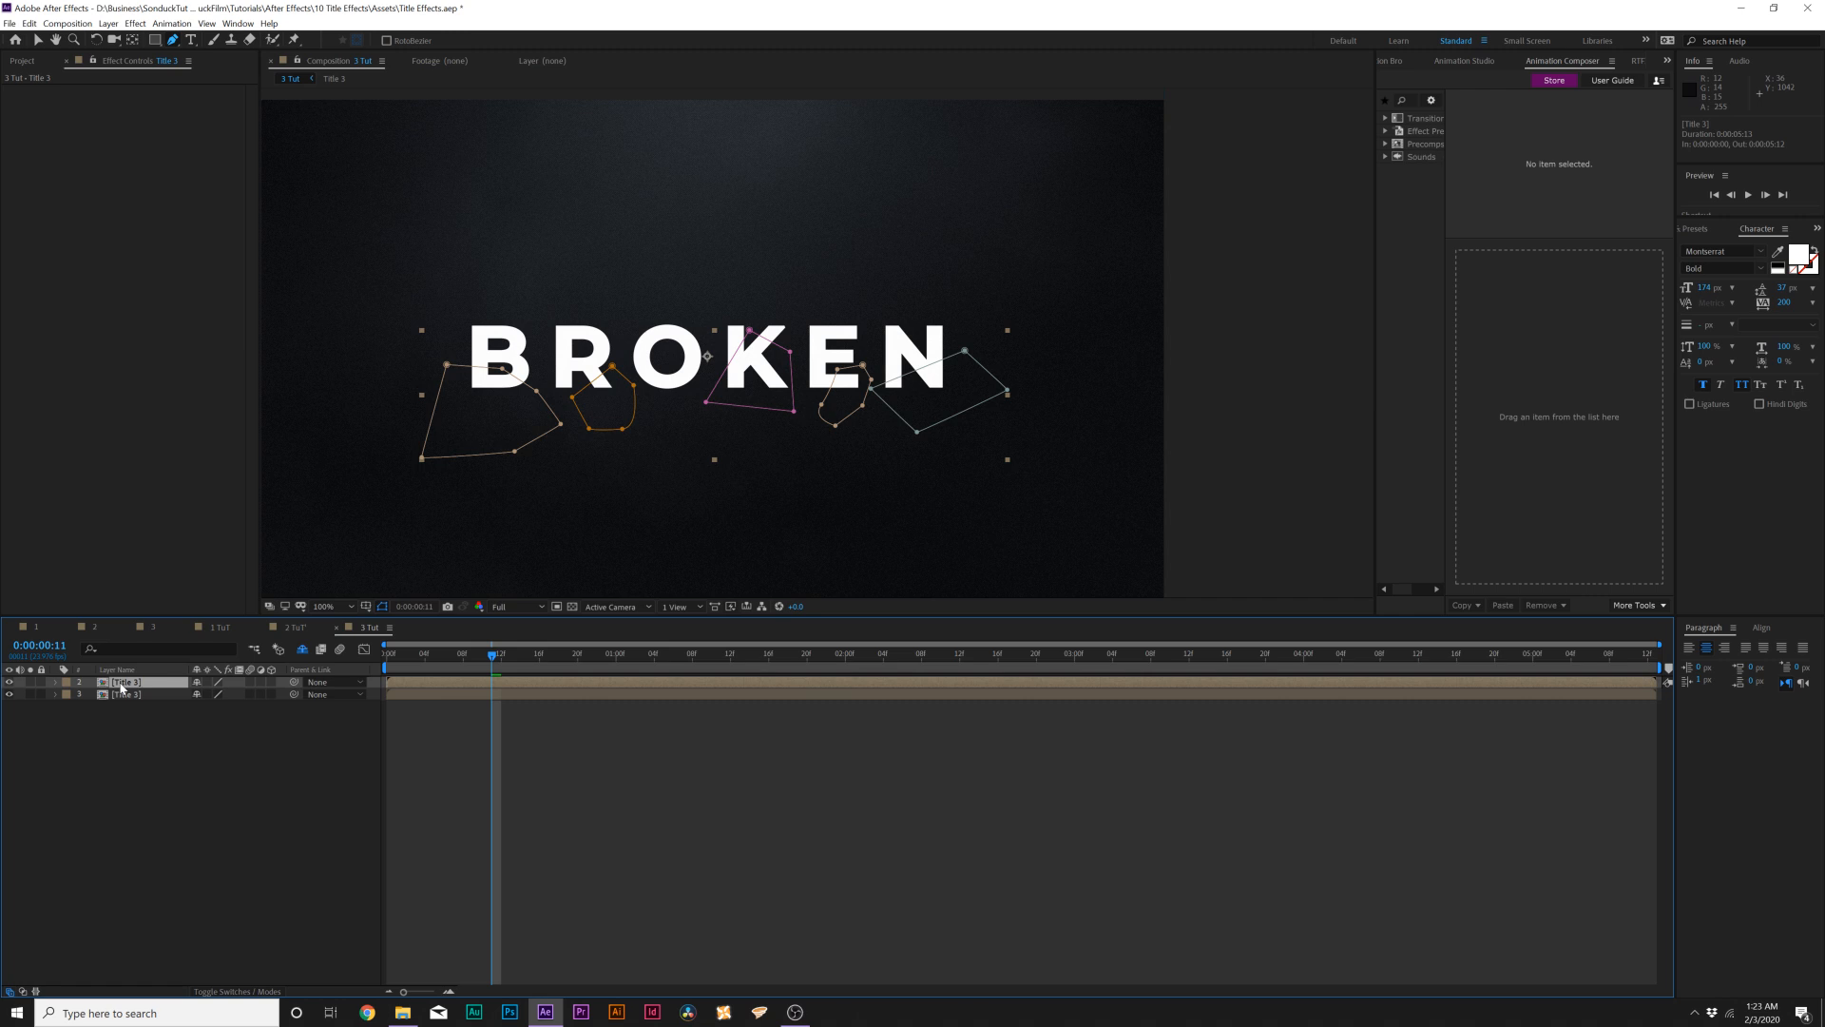
pyautogui.click(122, 740)
pyautogui.click(116, 684)
pyautogui.click(105, 24)
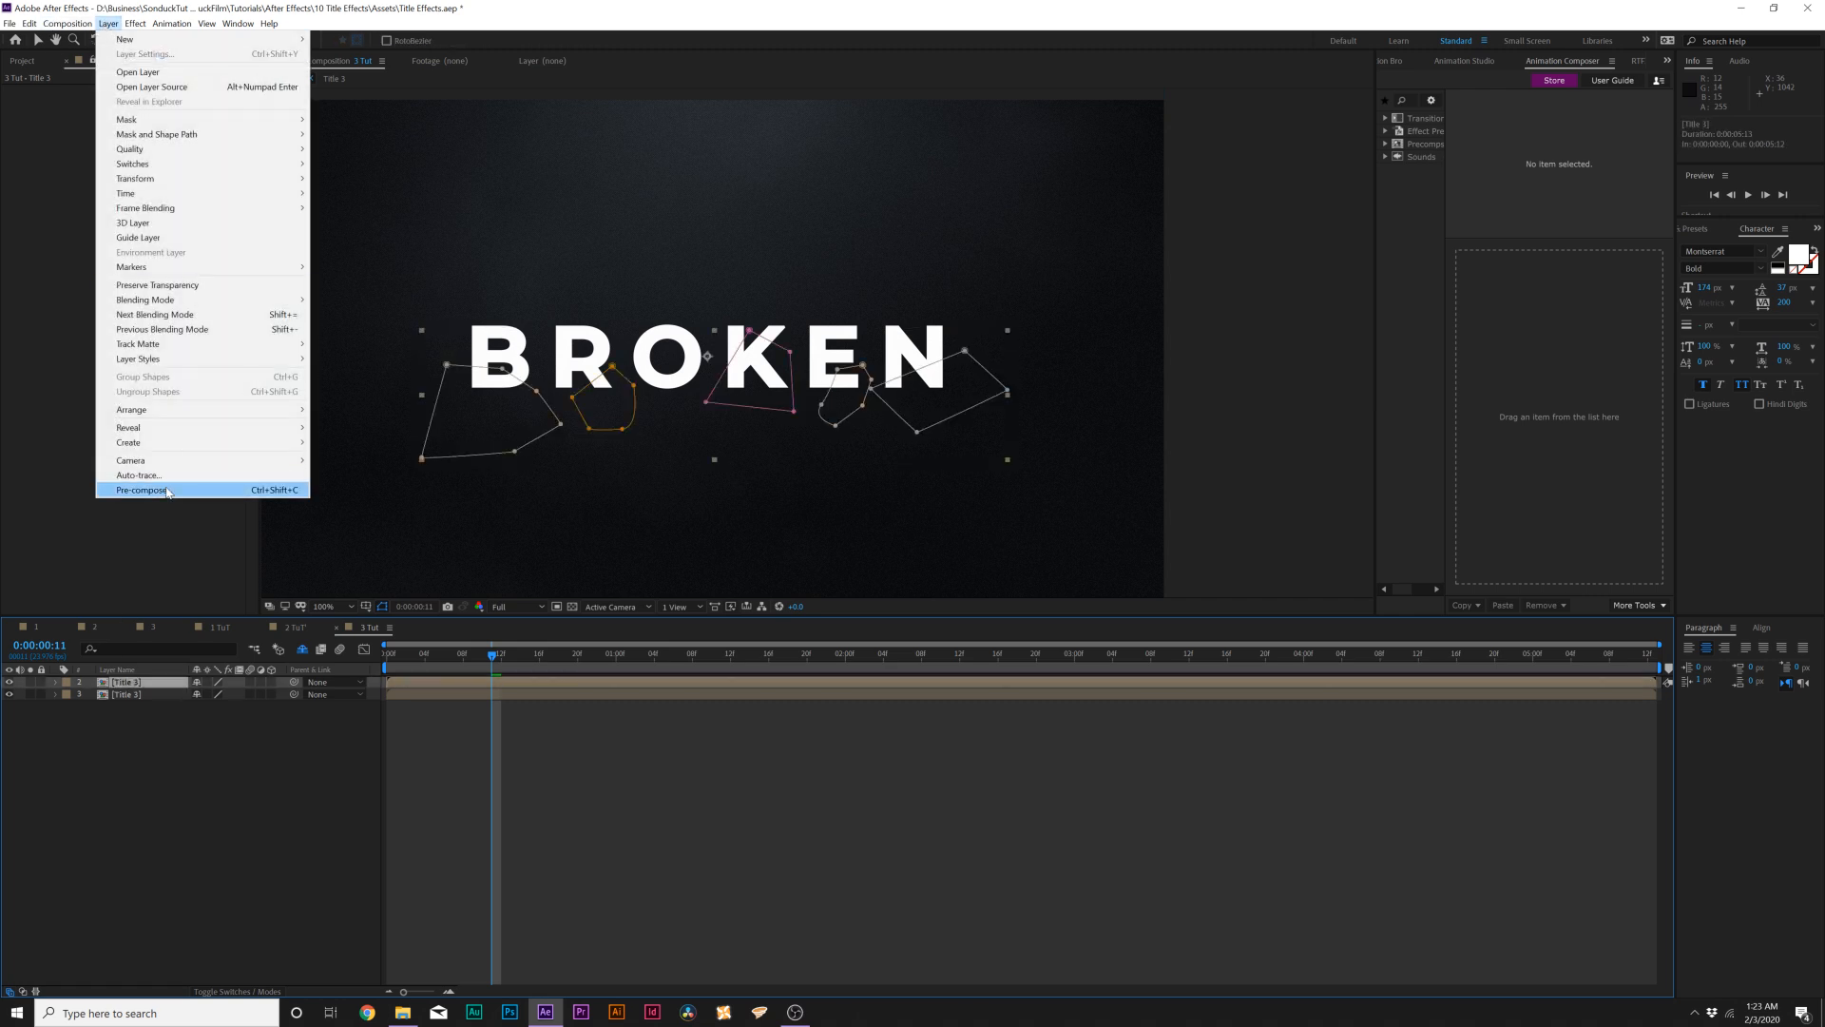
pyautogui.click(163, 492)
pyautogui.write('Title Cut Out')
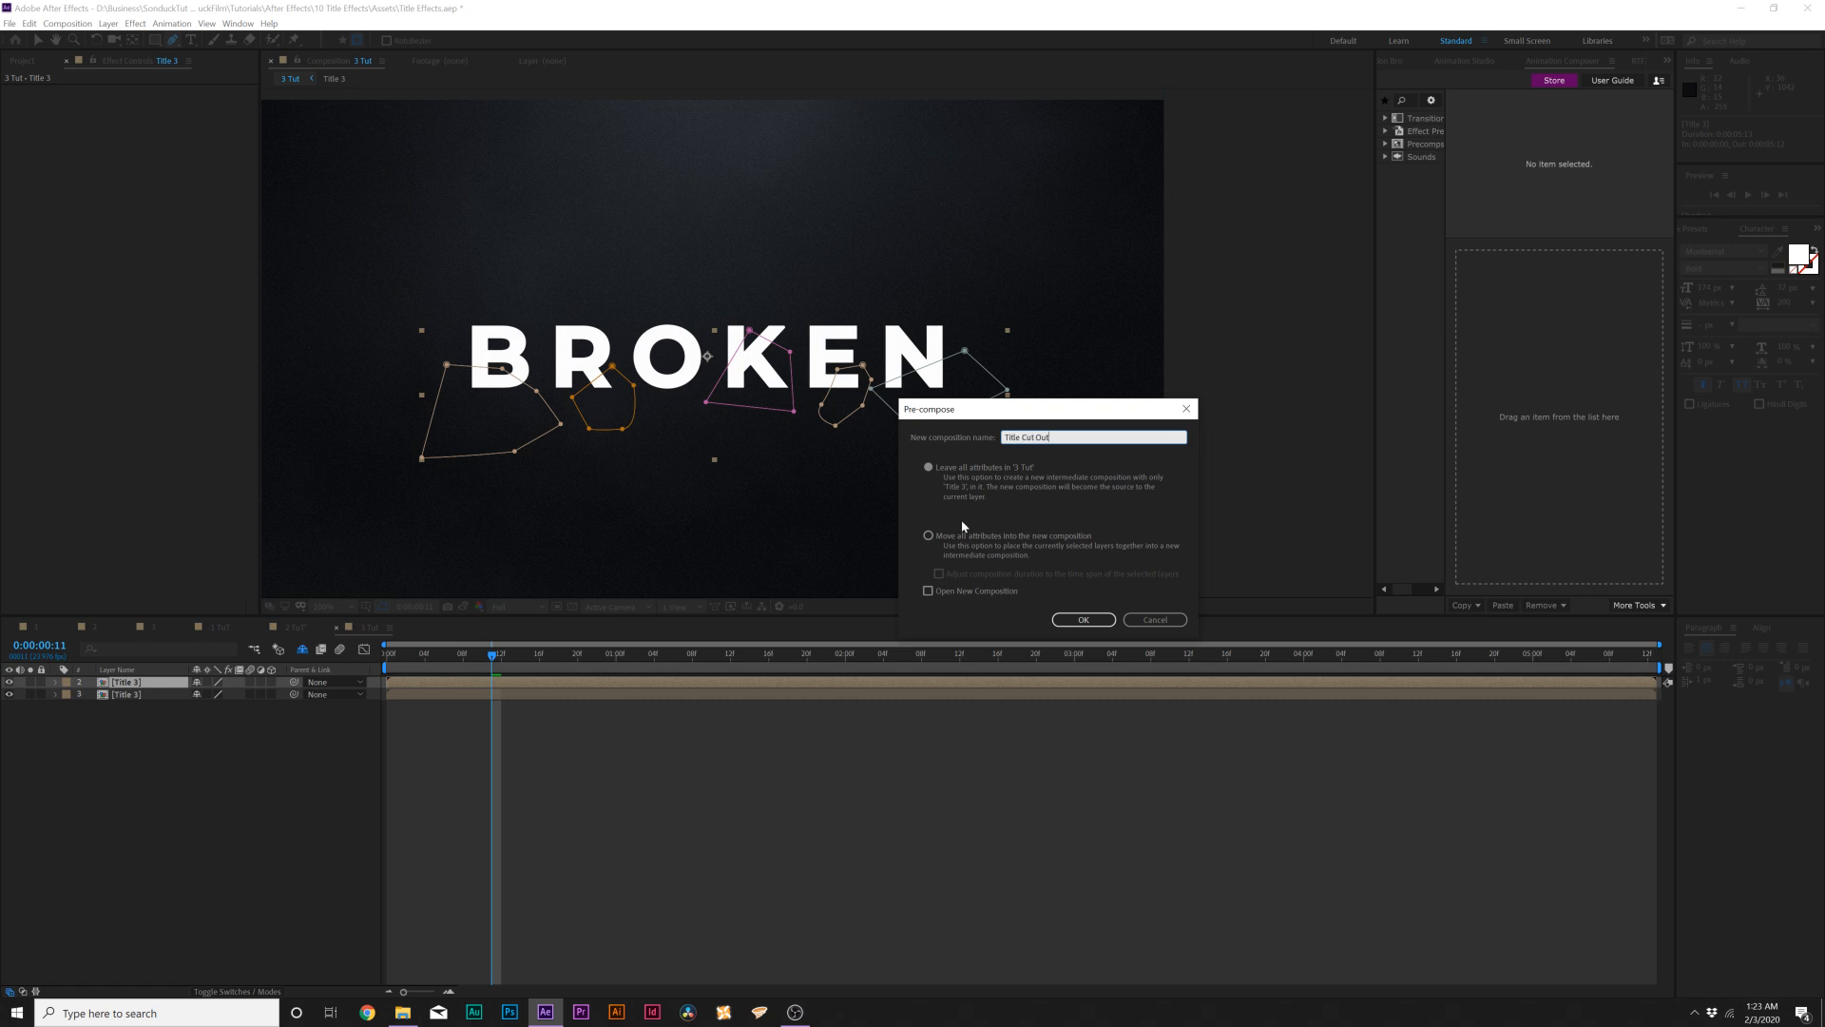
pyautogui.click(962, 535)
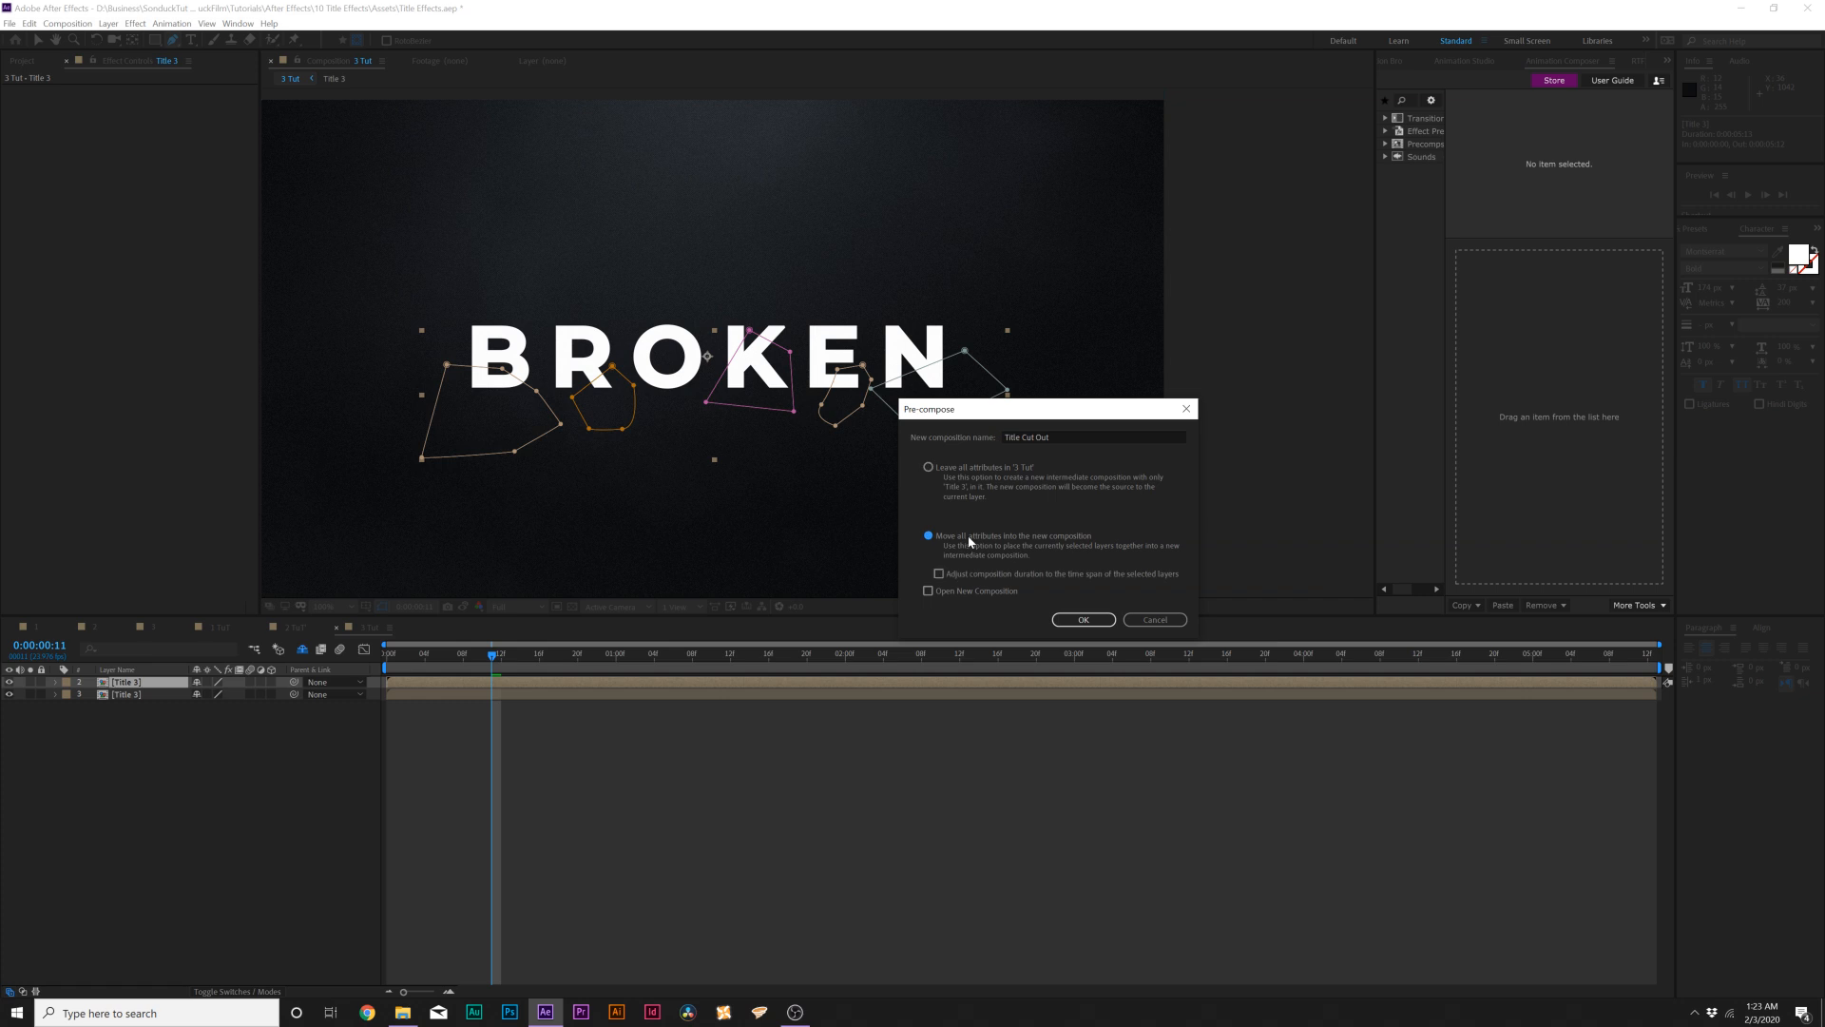
pyautogui.click(1082, 619)
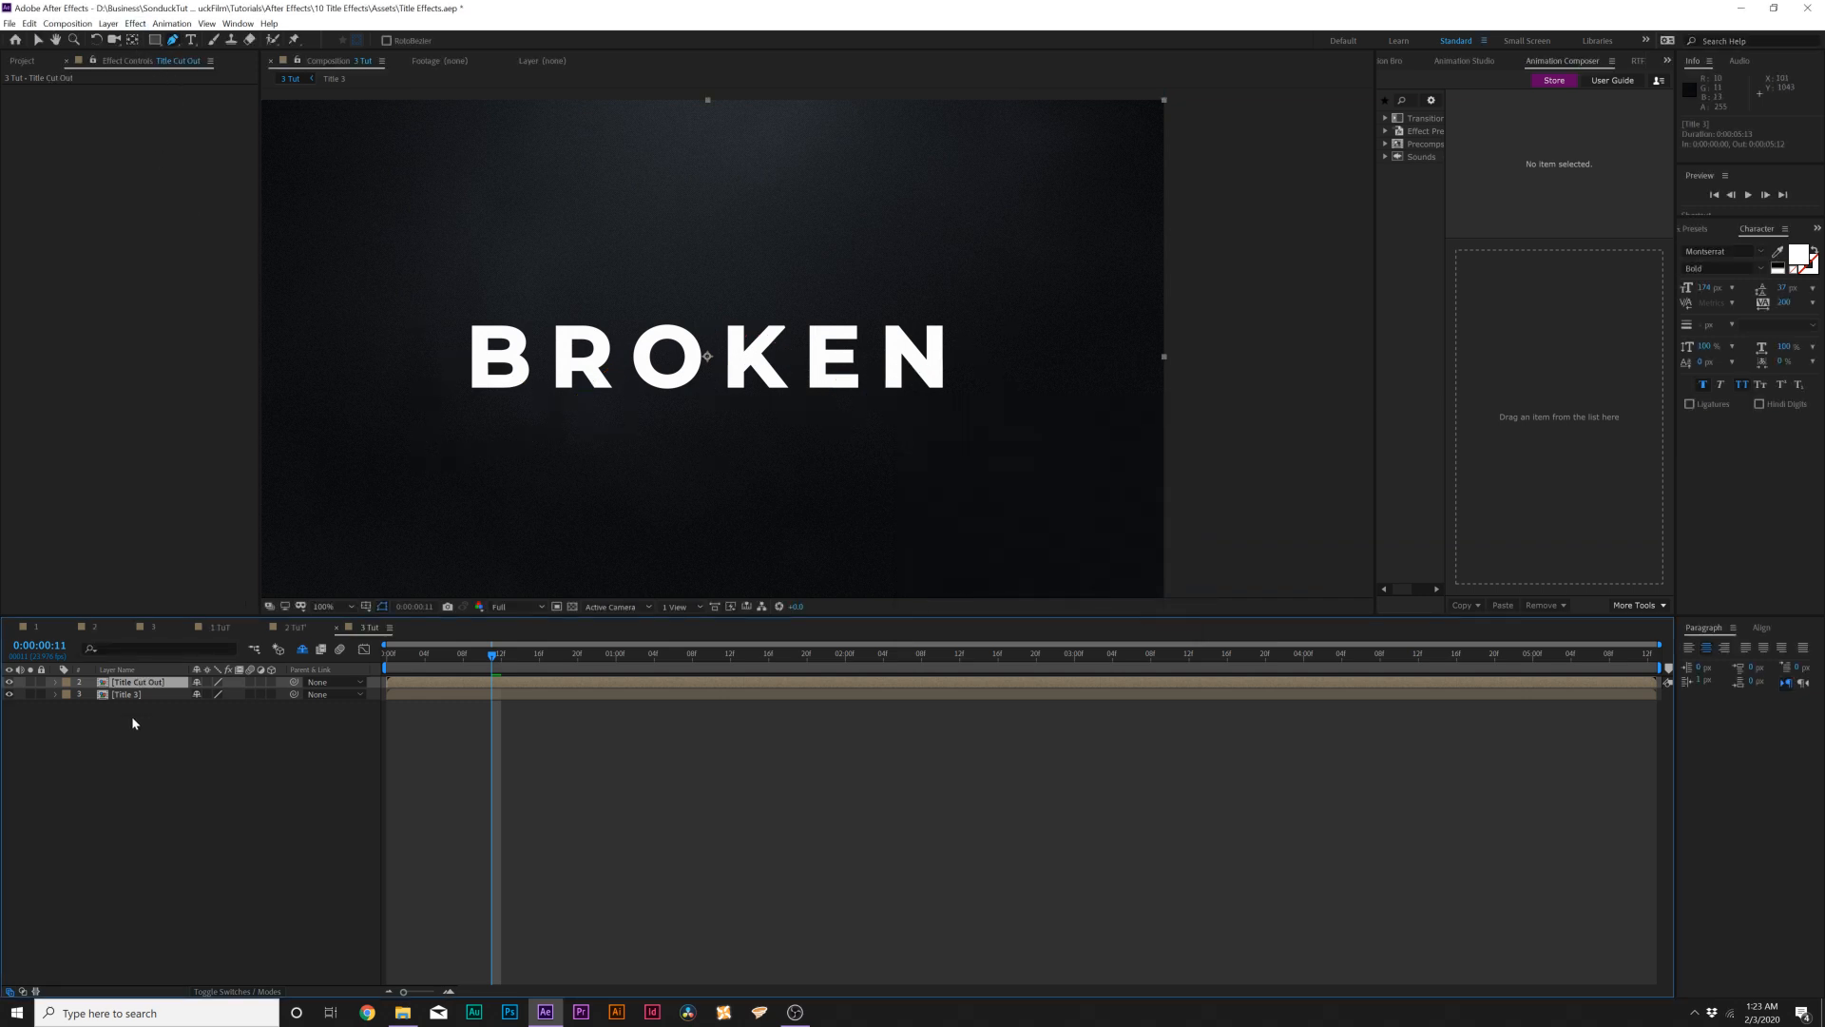
pyautogui.click(8, 696)
pyautogui.click(61, 725)
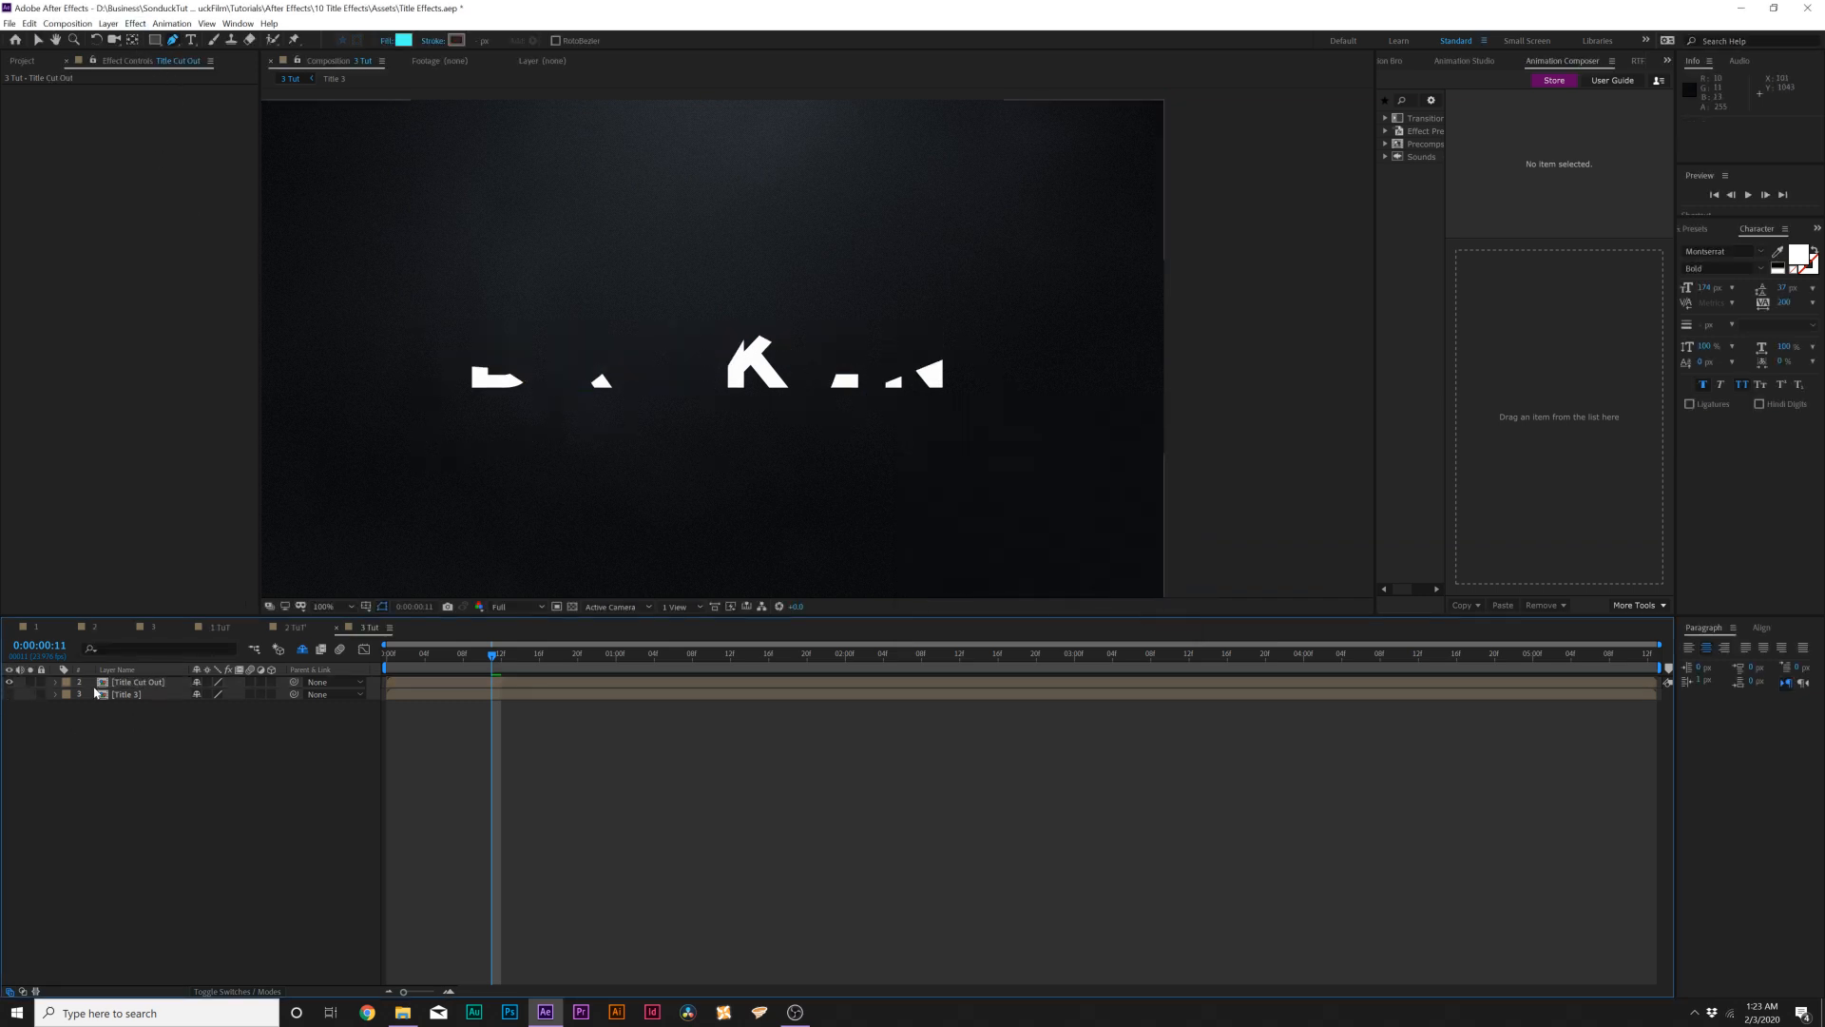
pyautogui.click(9, 695)
# - Apply the CC Pixel Polly effect to the Title Cut Out layer and scrub through its first frames
pyautogui.click(133, 682)
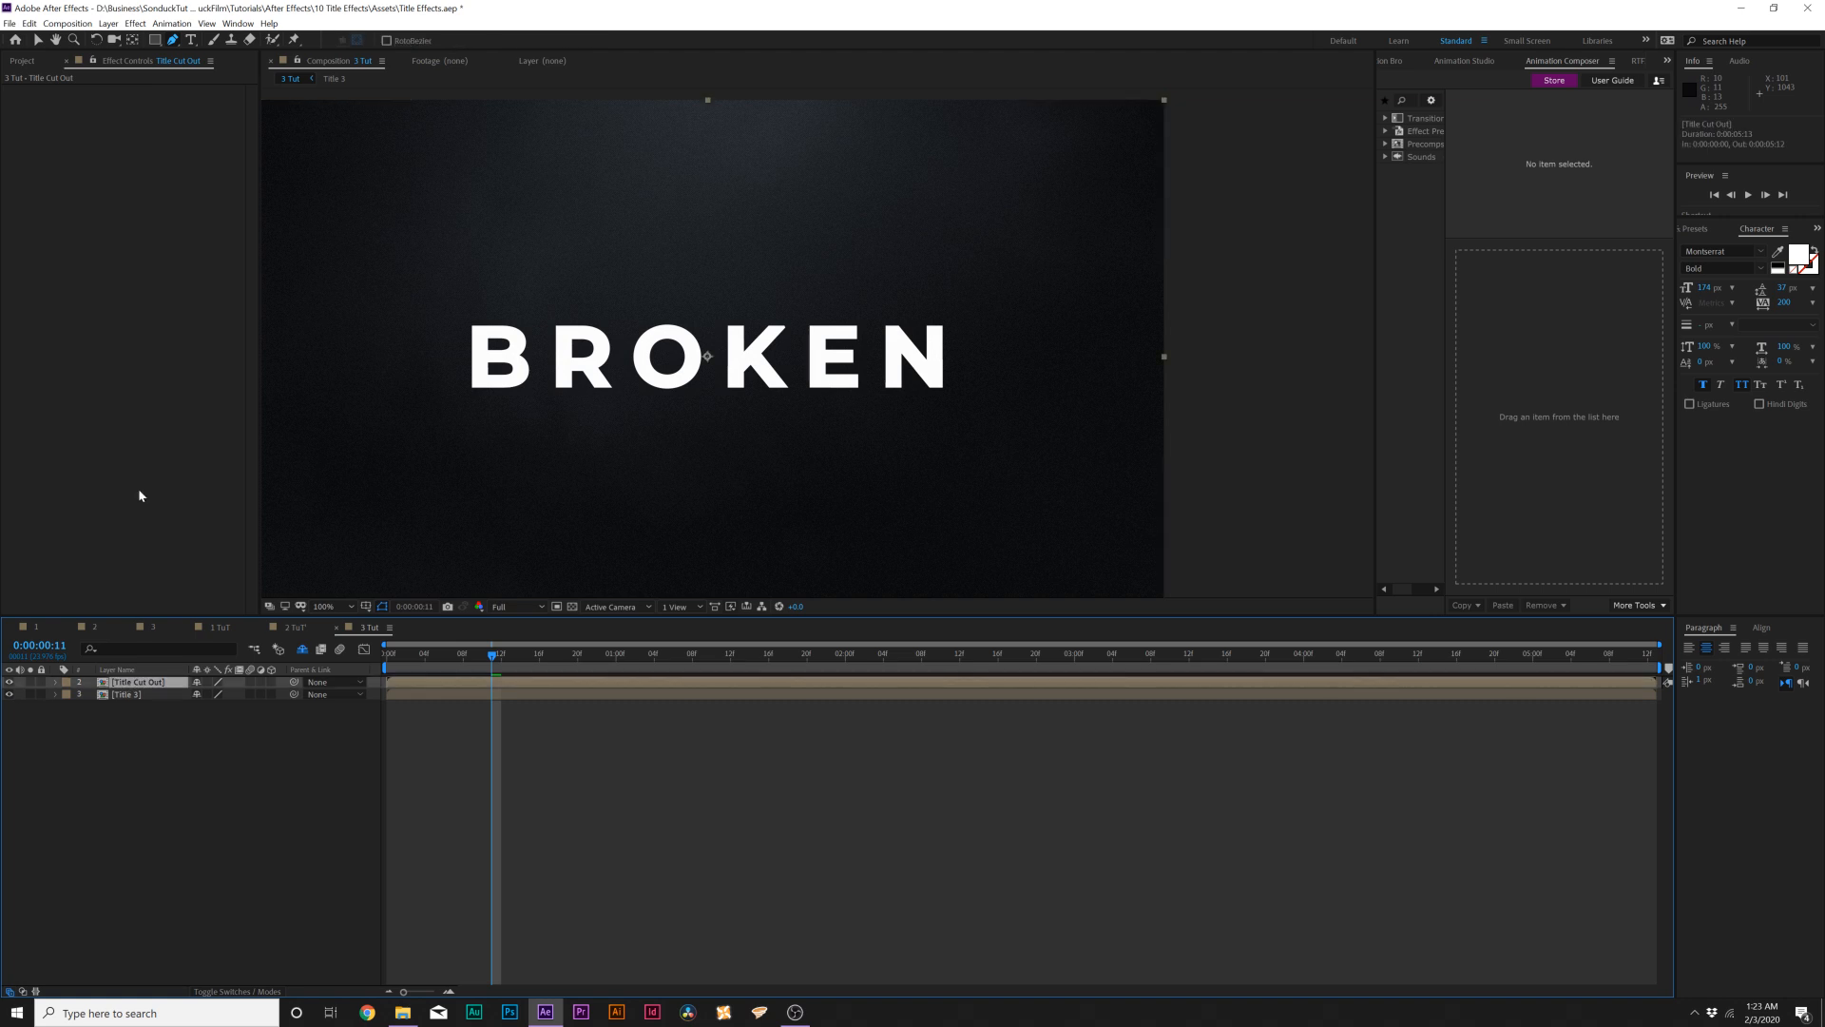
pyautogui.click(135, 23)
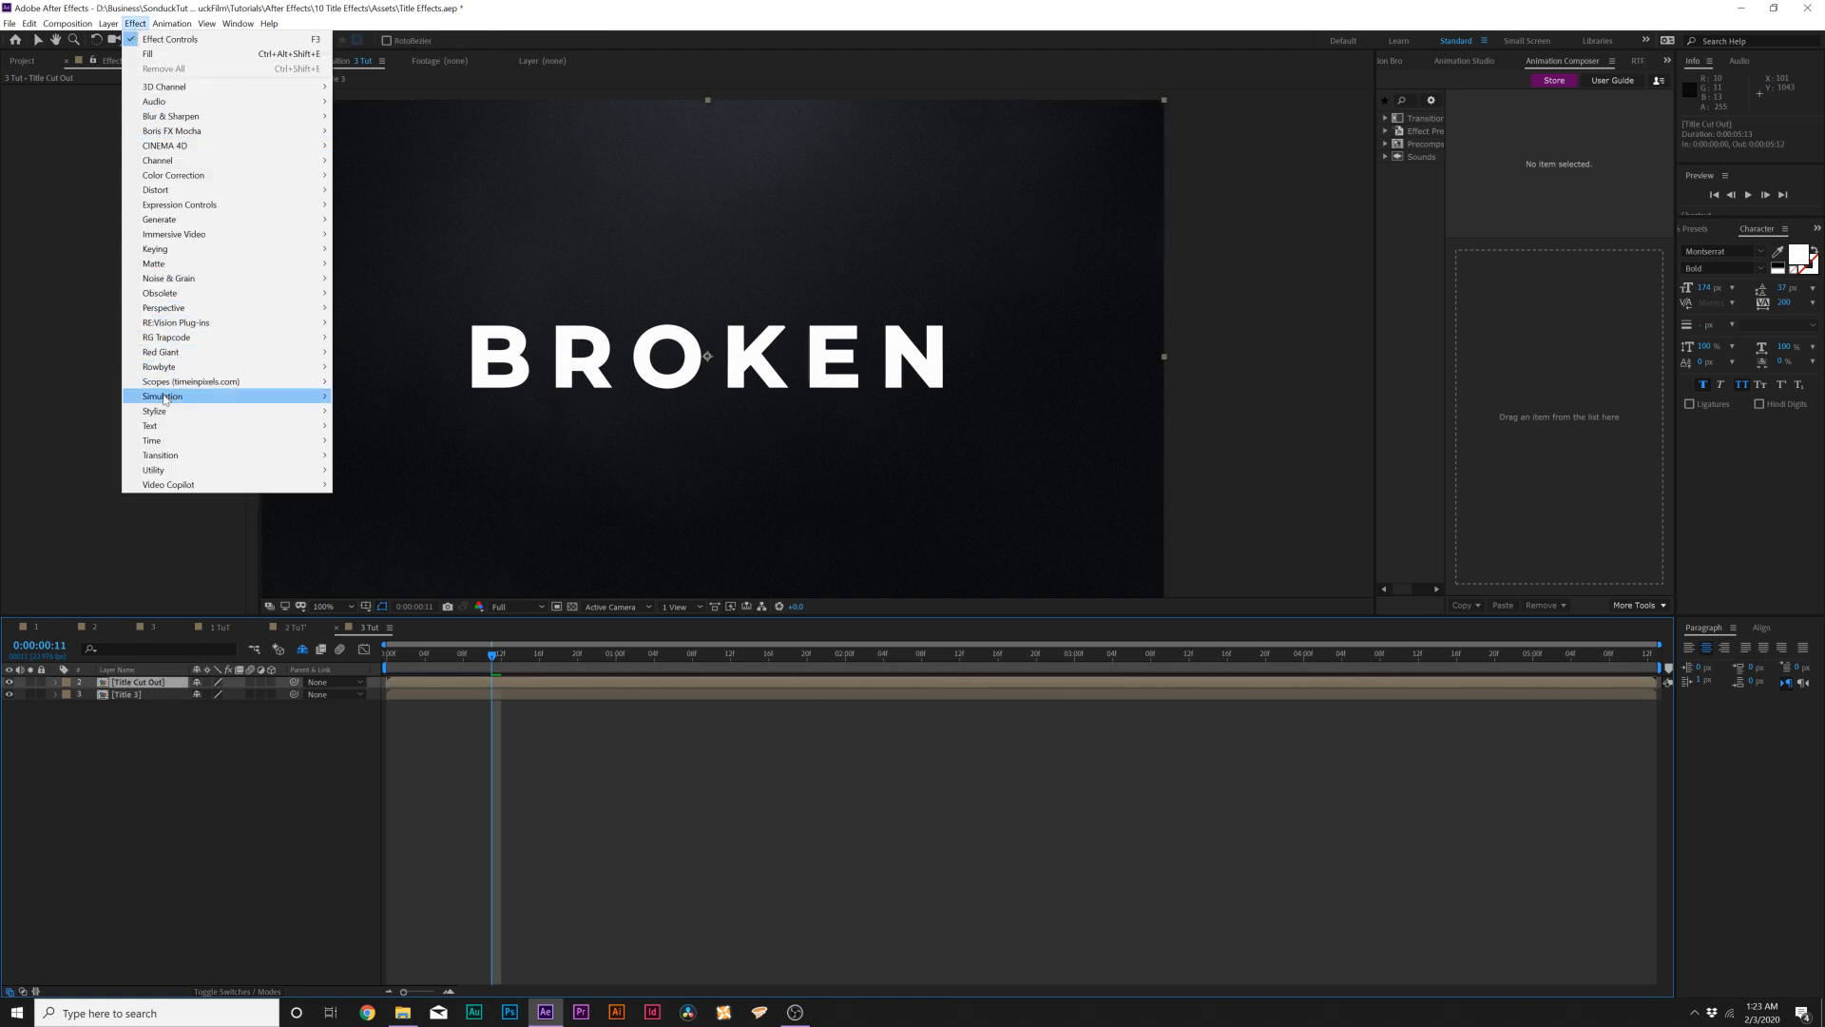
pyautogui.moveTo(237, 396)
pyautogui.click(385, 530)
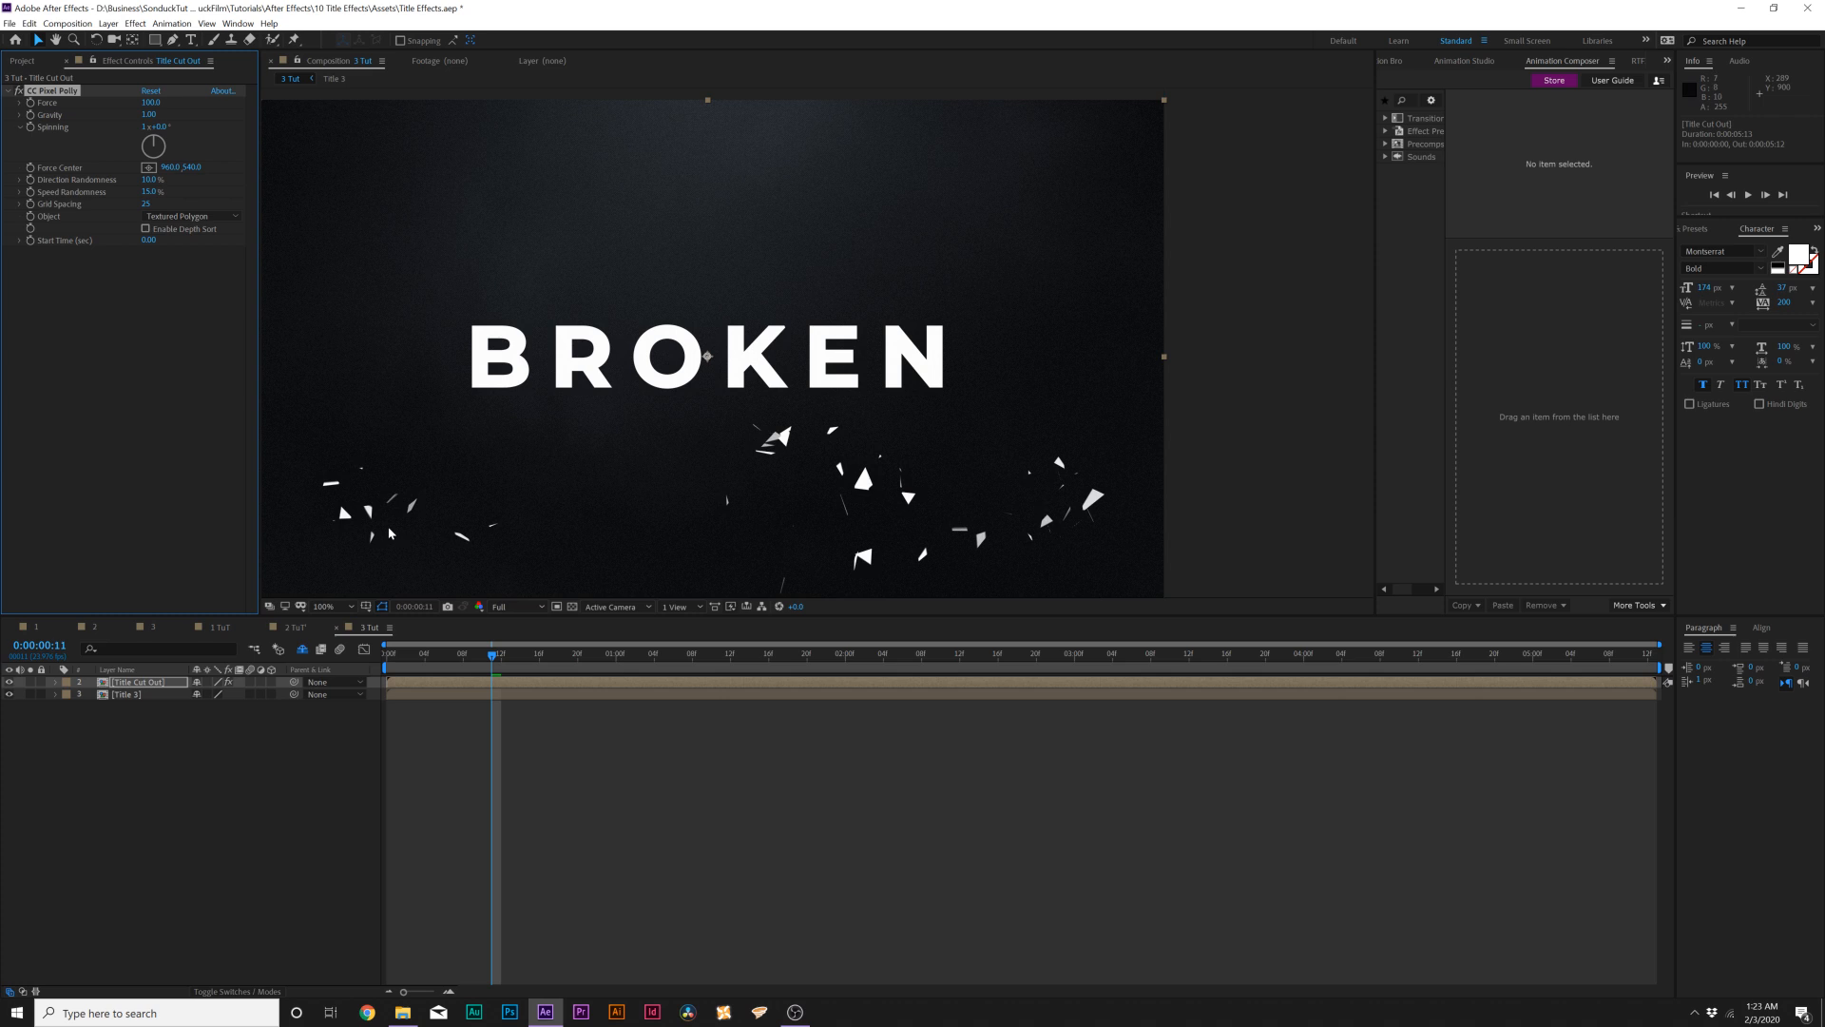
pyautogui.moveTo(388, 653); pyautogui.dragTo(434, 671)
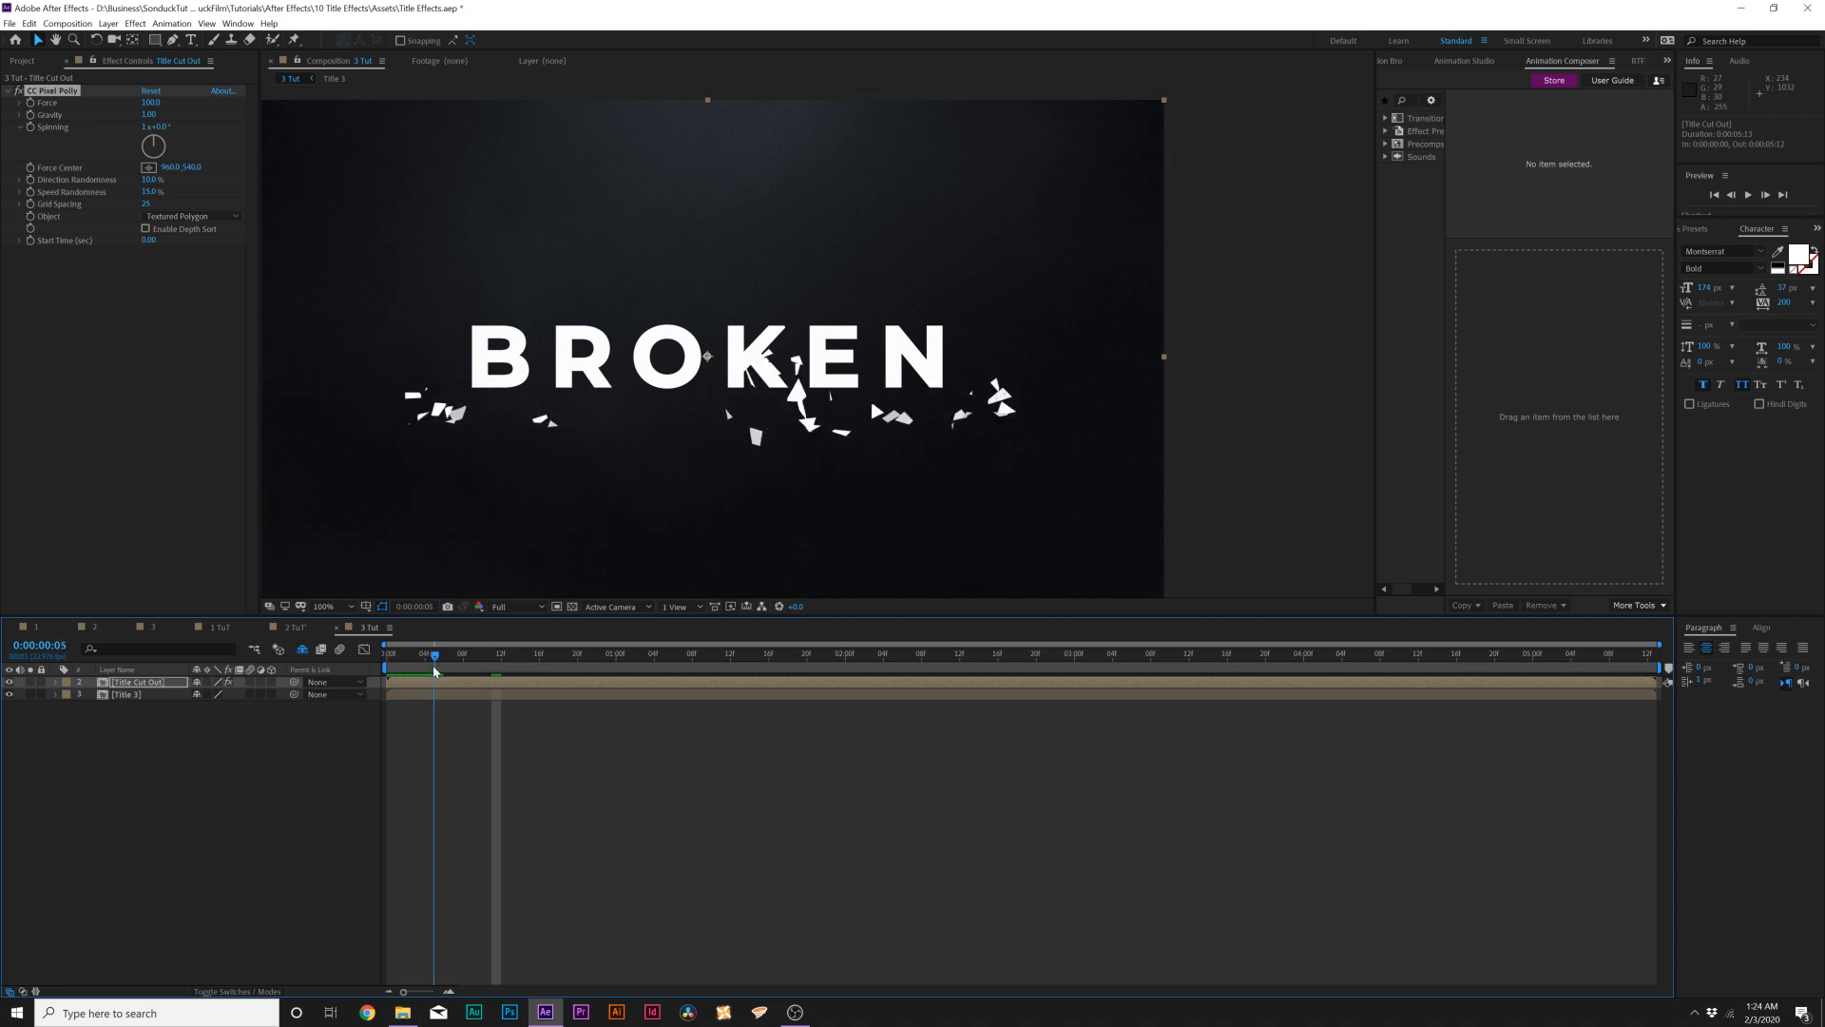
# - Copy all five masks from Title 3 inside the Title Cut Out composition and paste them onto the main composition's Title 3 layer
pyautogui.doubleClick(141, 682)
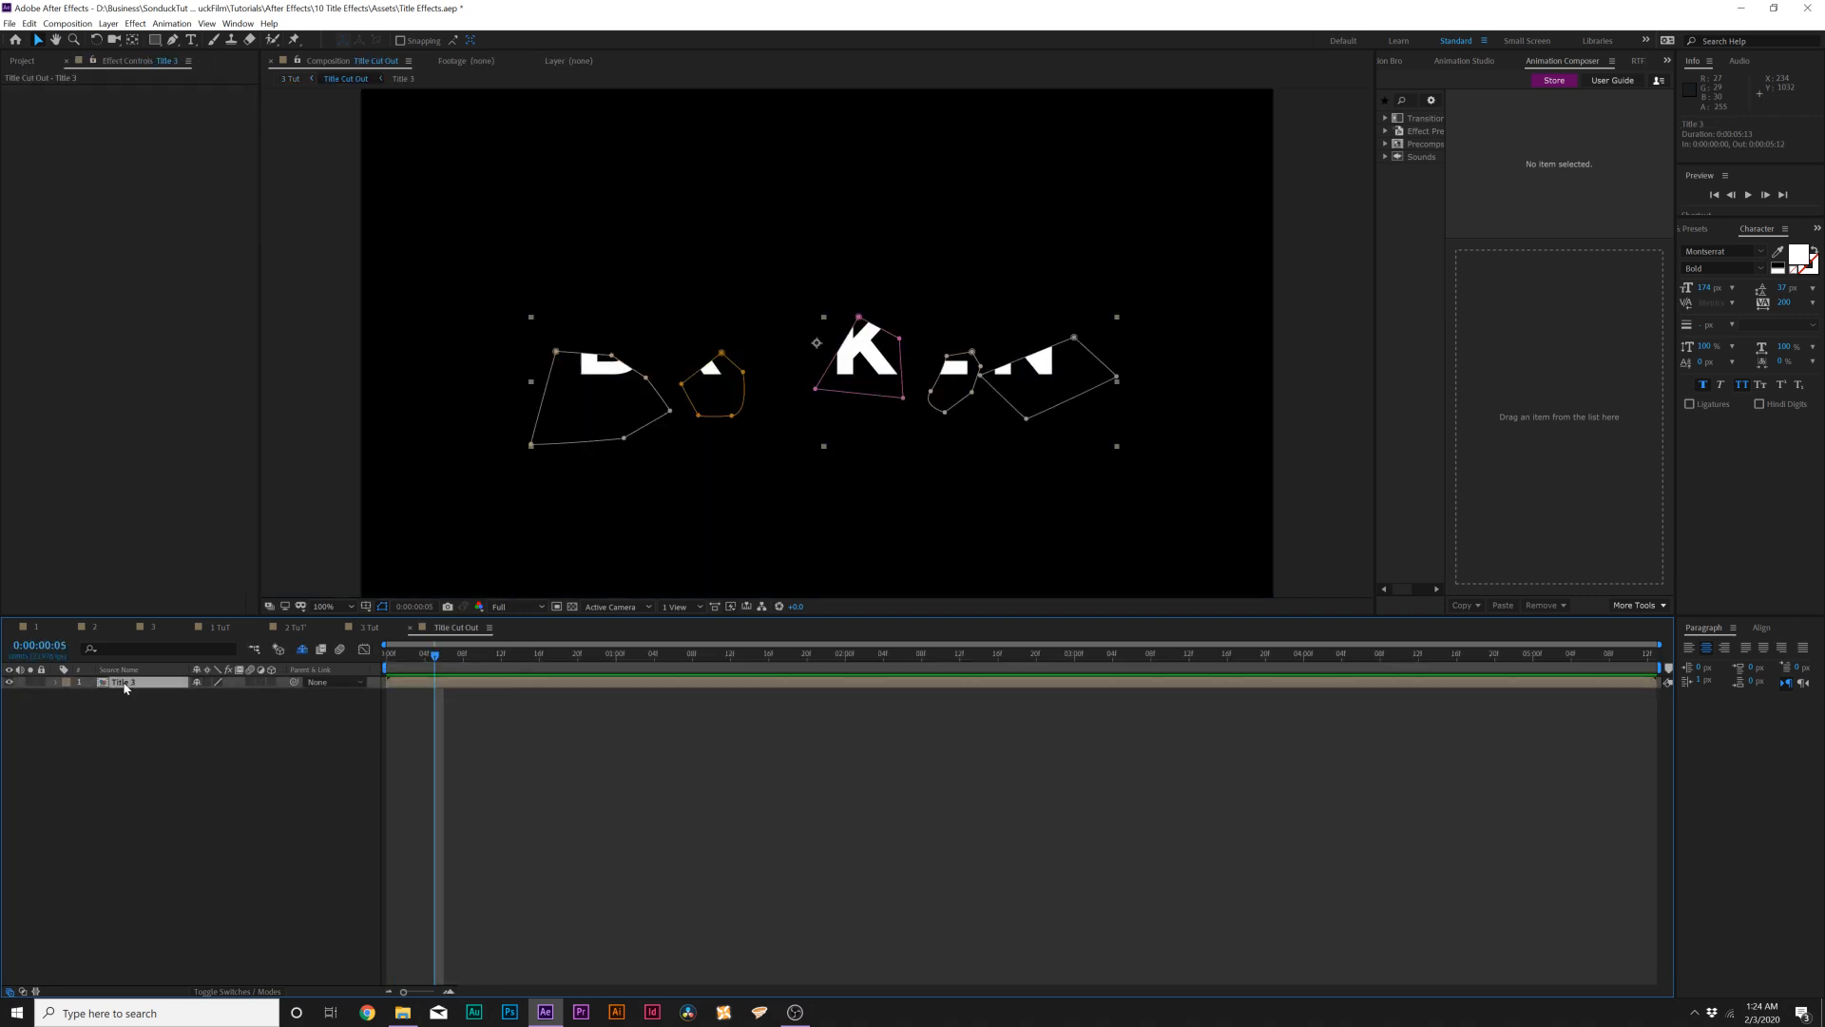
pyautogui.press('m')
pyautogui.moveTo(102, 860); pyautogui.dragTo(121, 705)
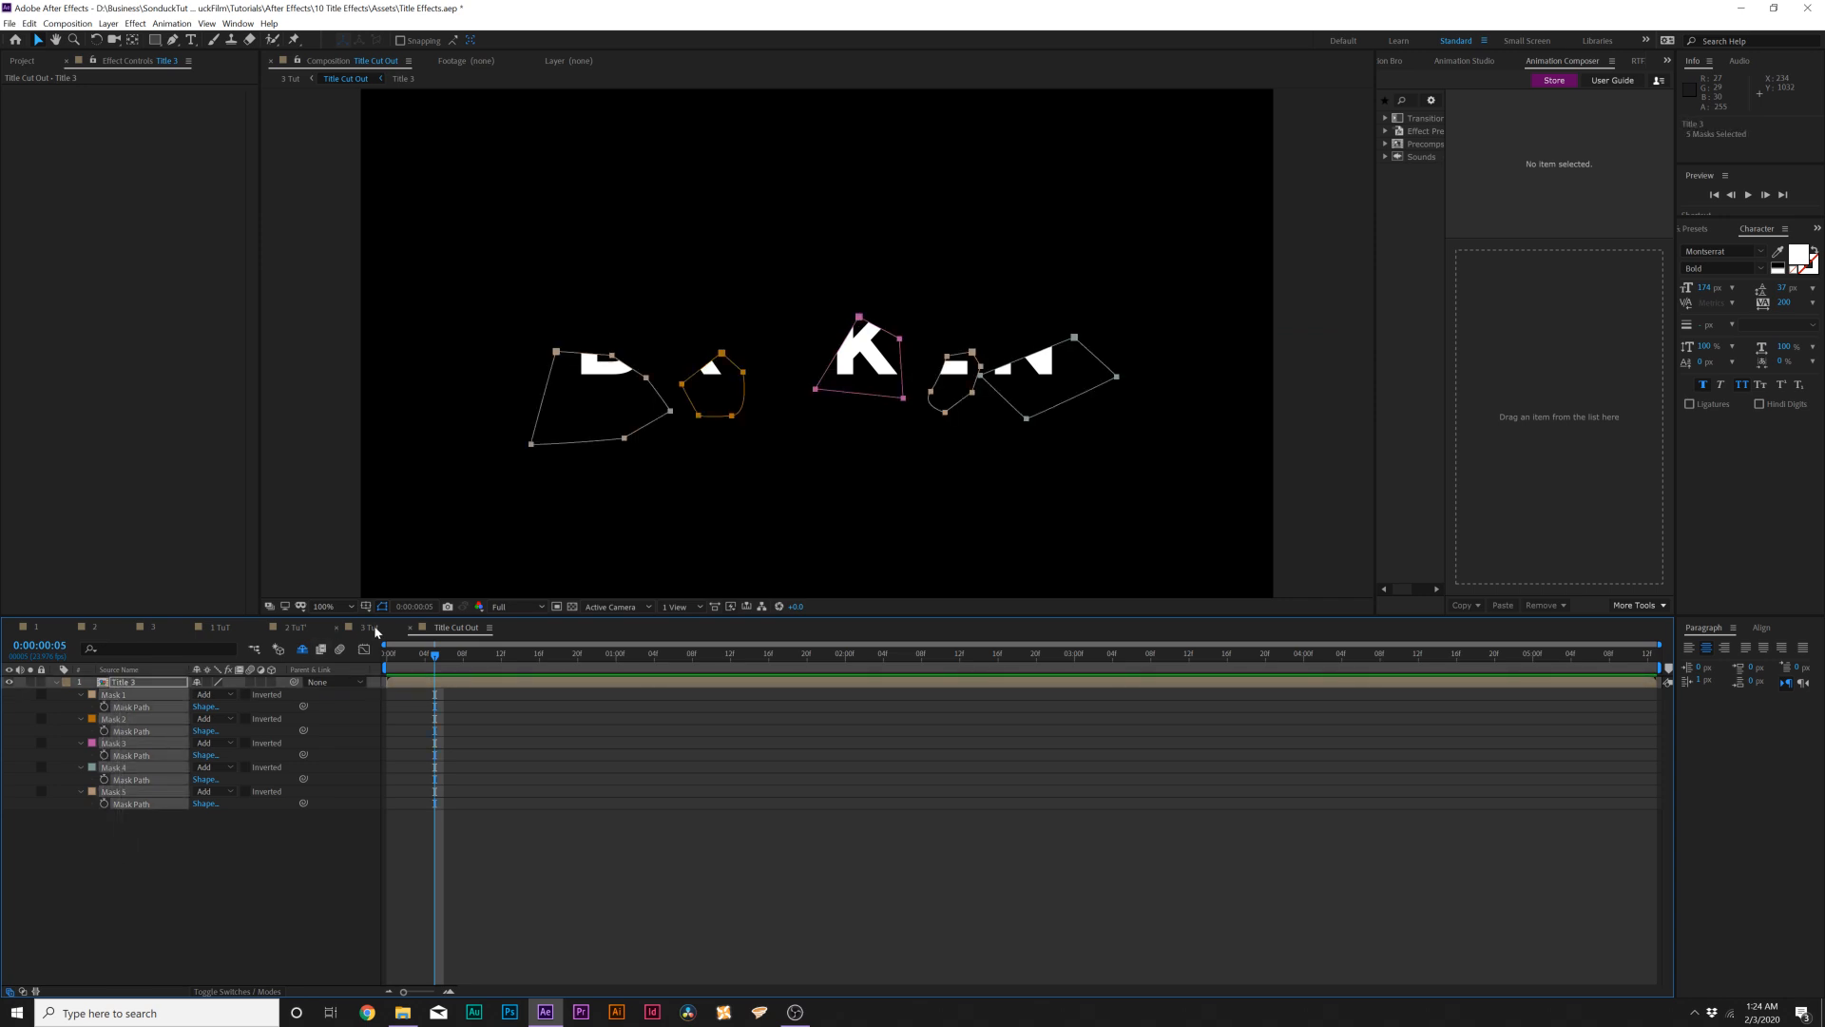
pyautogui.click(369, 627)
pyautogui.click(126, 695)
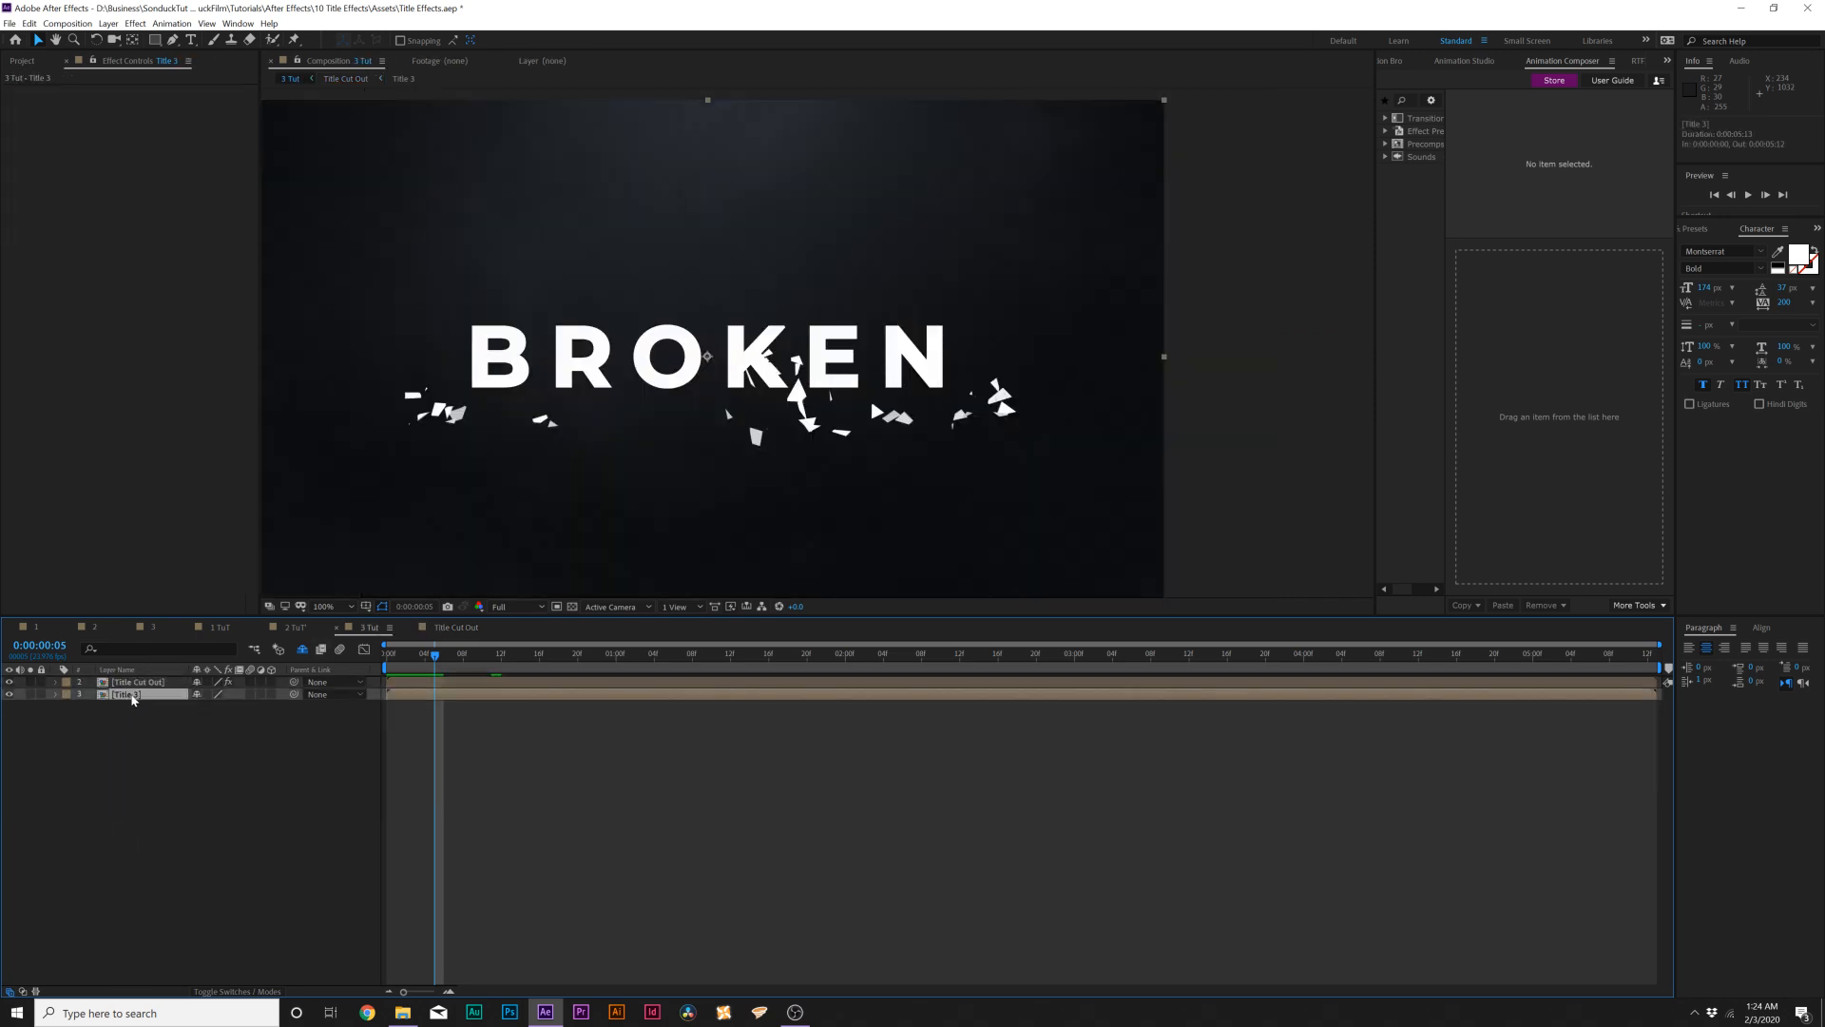
pyautogui.hotkey('ctrl', 'v')
pyautogui.click(255, 812)
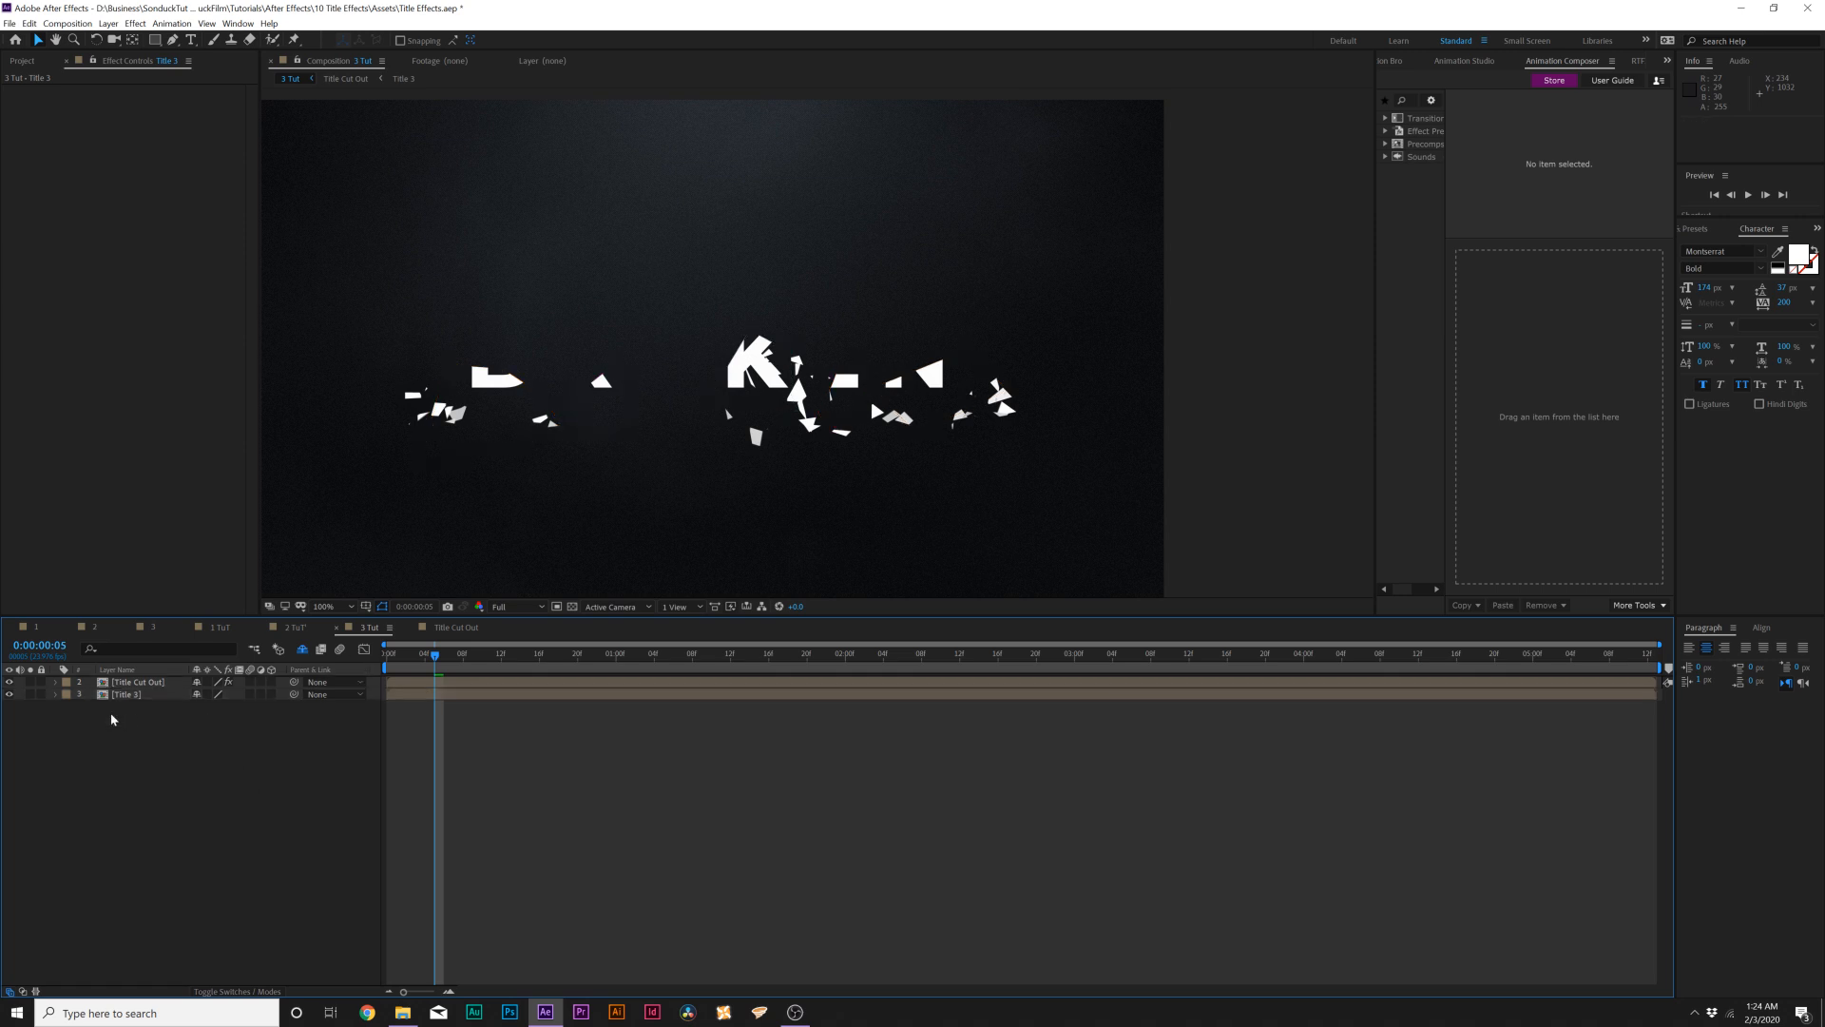
# - Set all five pasted masks on the Title 3 layer to Subtract
pyautogui.click(133, 695)
pyautogui.press('m')
pyautogui.moveTo(114, 856); pyautogui.dragTo(173, 705)
pyautogui.click(206, 706)
pyautogui.click(226, 751)
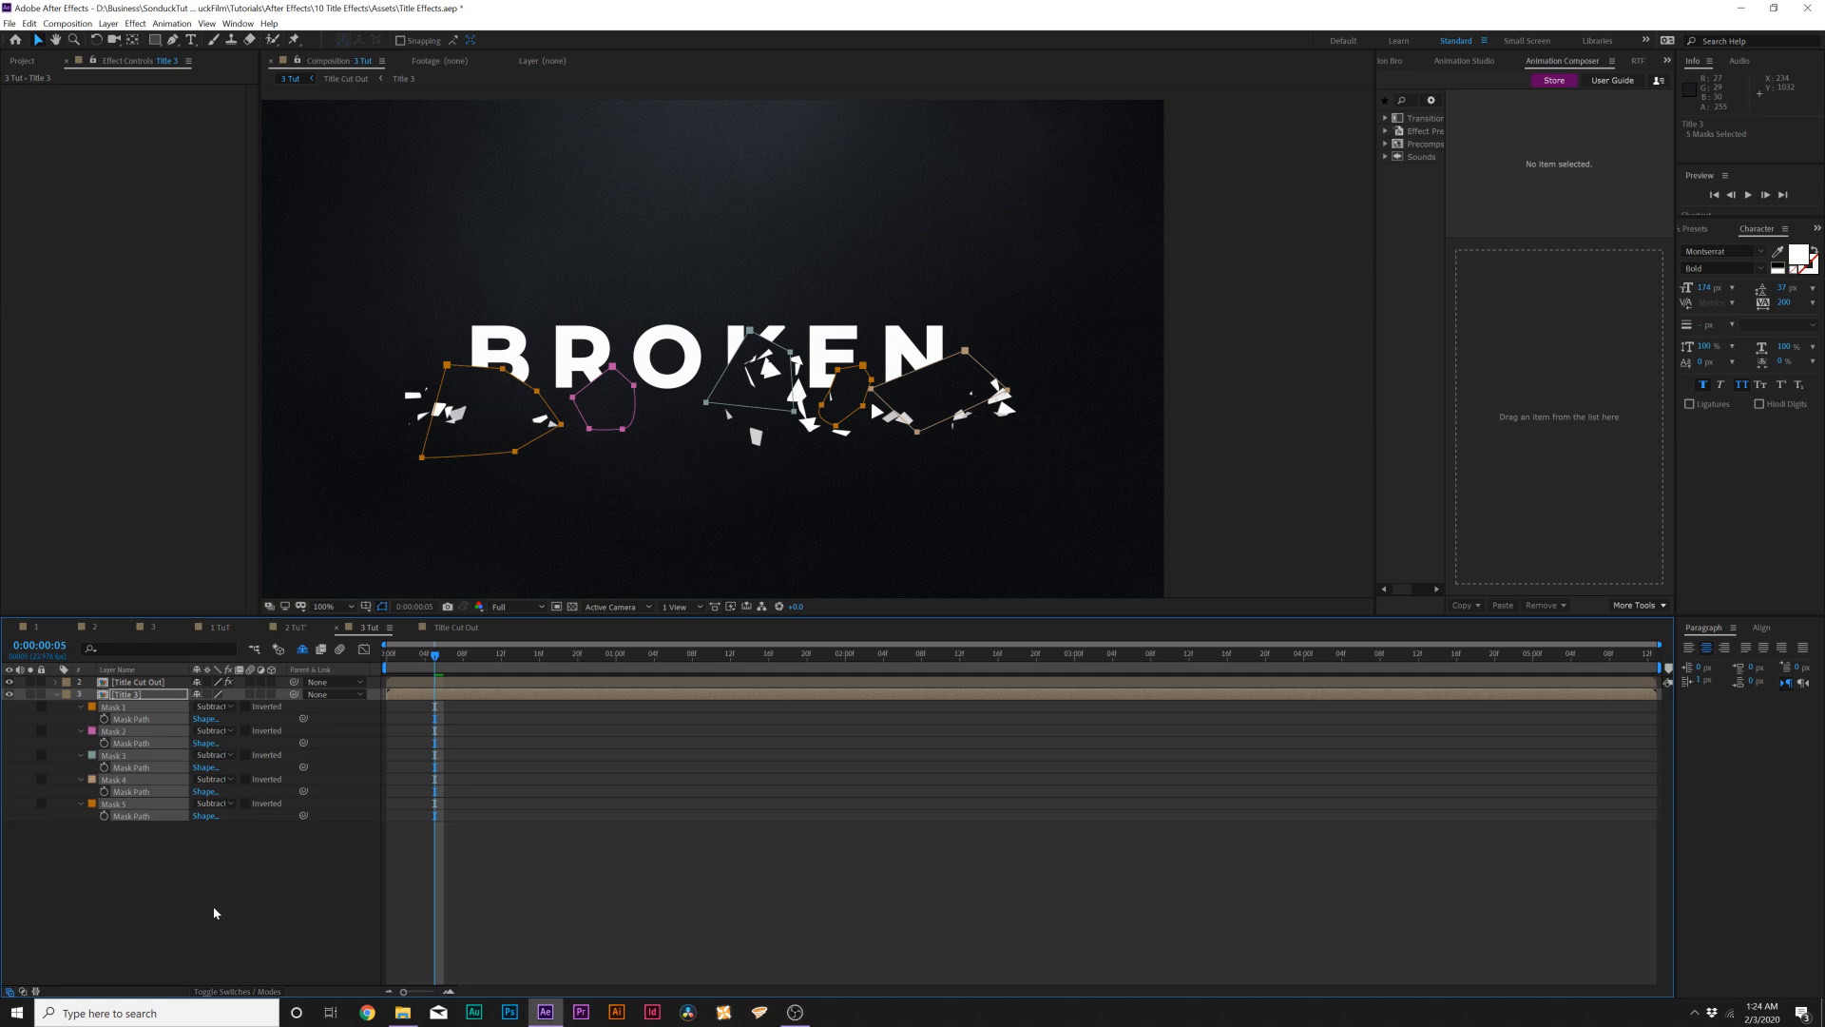
pyautogui.click(213, 893)
# - Preview the breaking title from the first frame and examine the mask seams in the K, E and N up close
pyautogui.moveTo(424, 656); pyautogui.dragTo(364, 656)
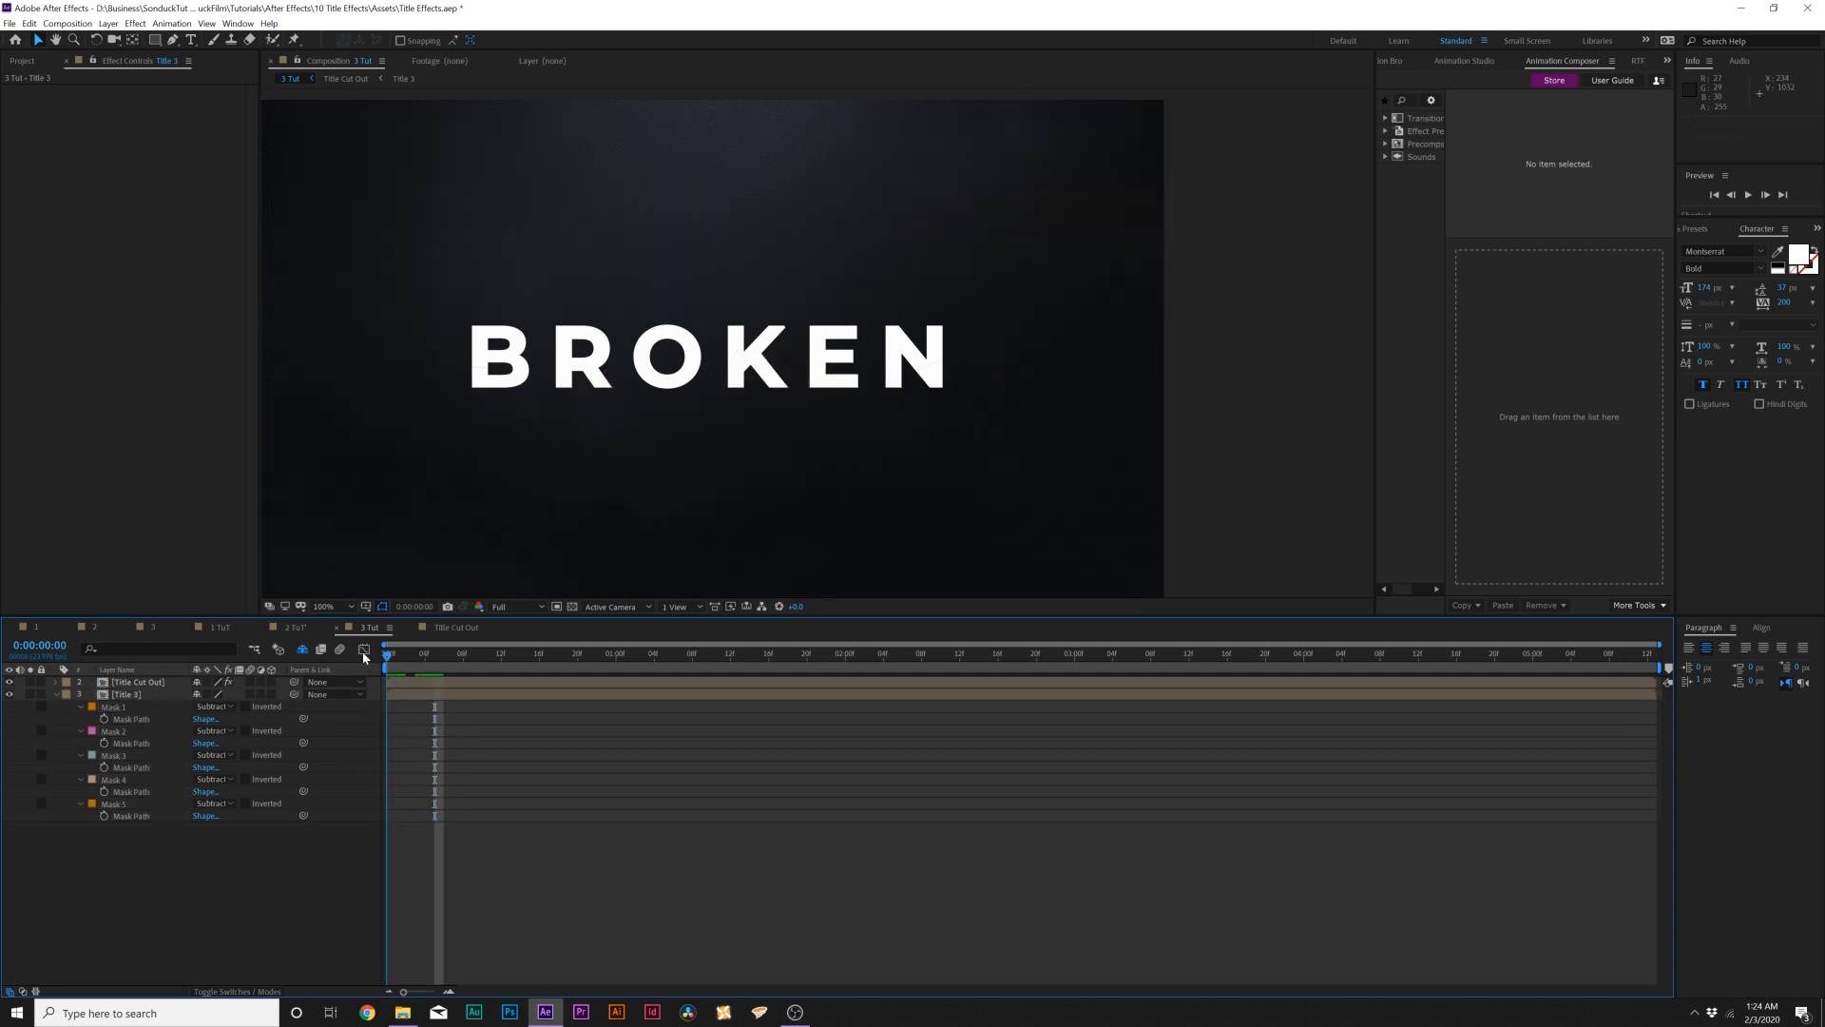
pyautogui.press('space')
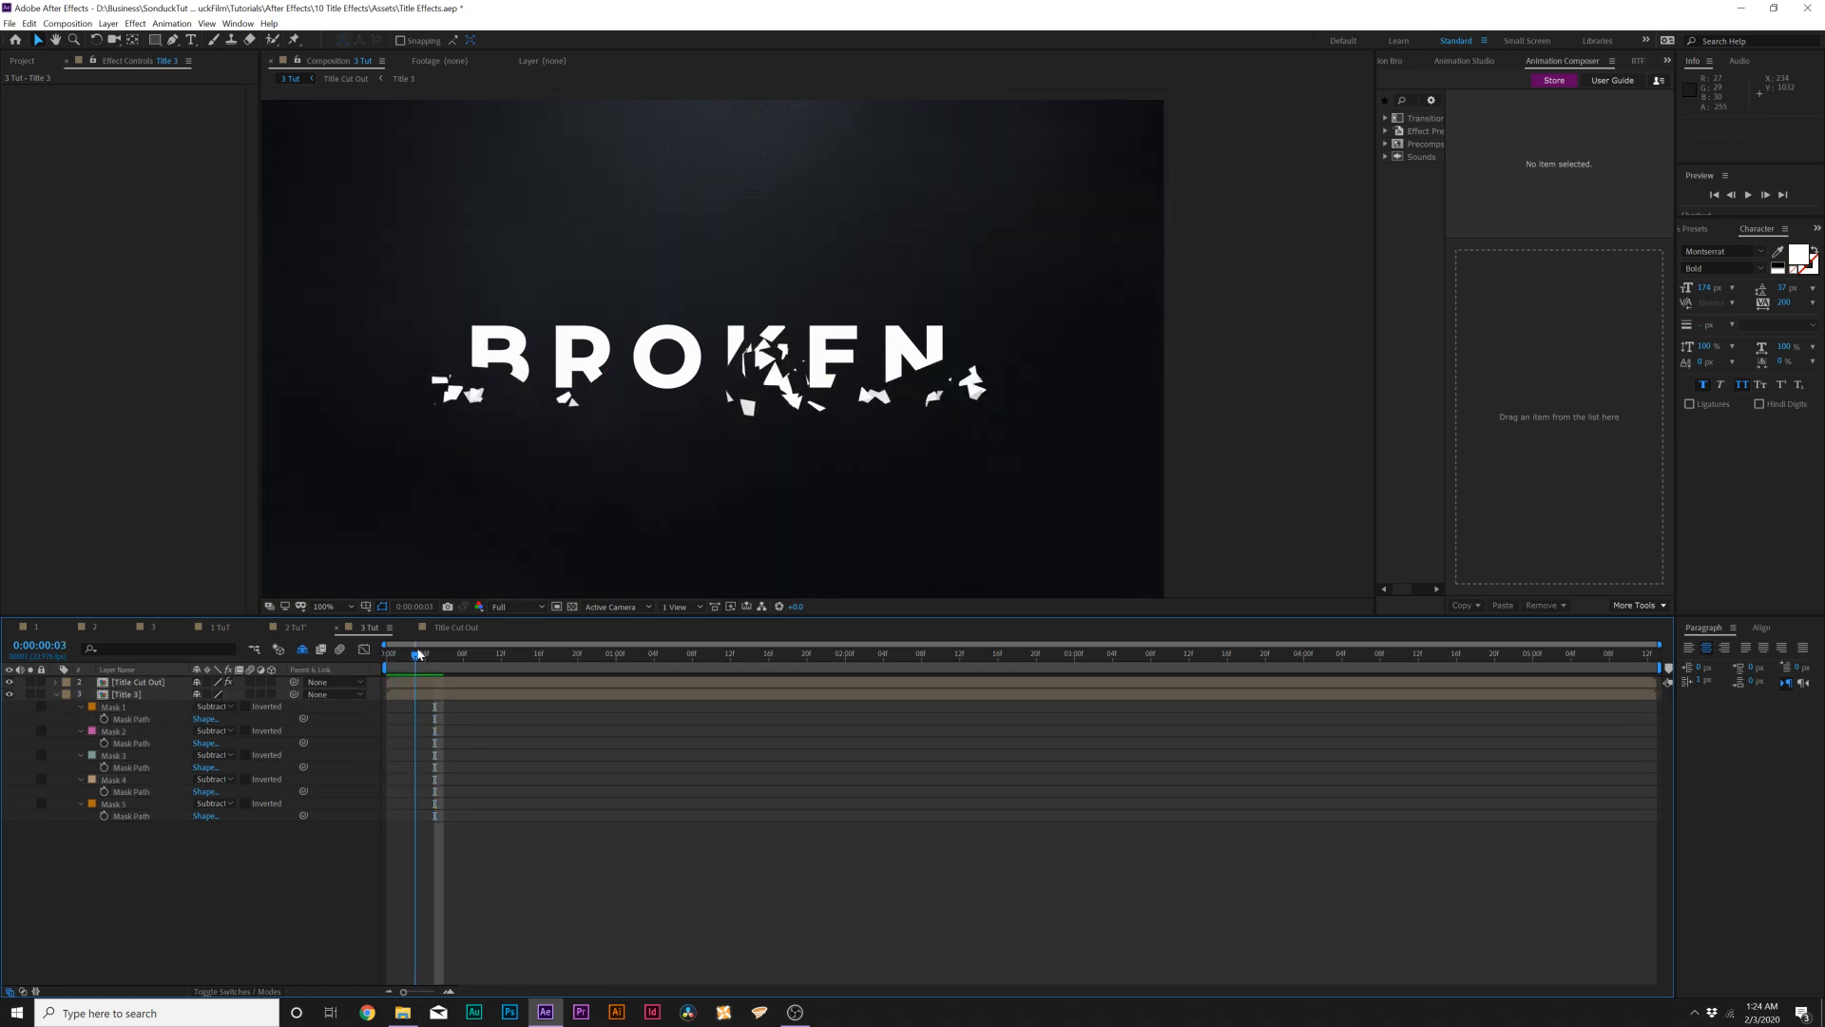
pyautogui.click(121, 696)
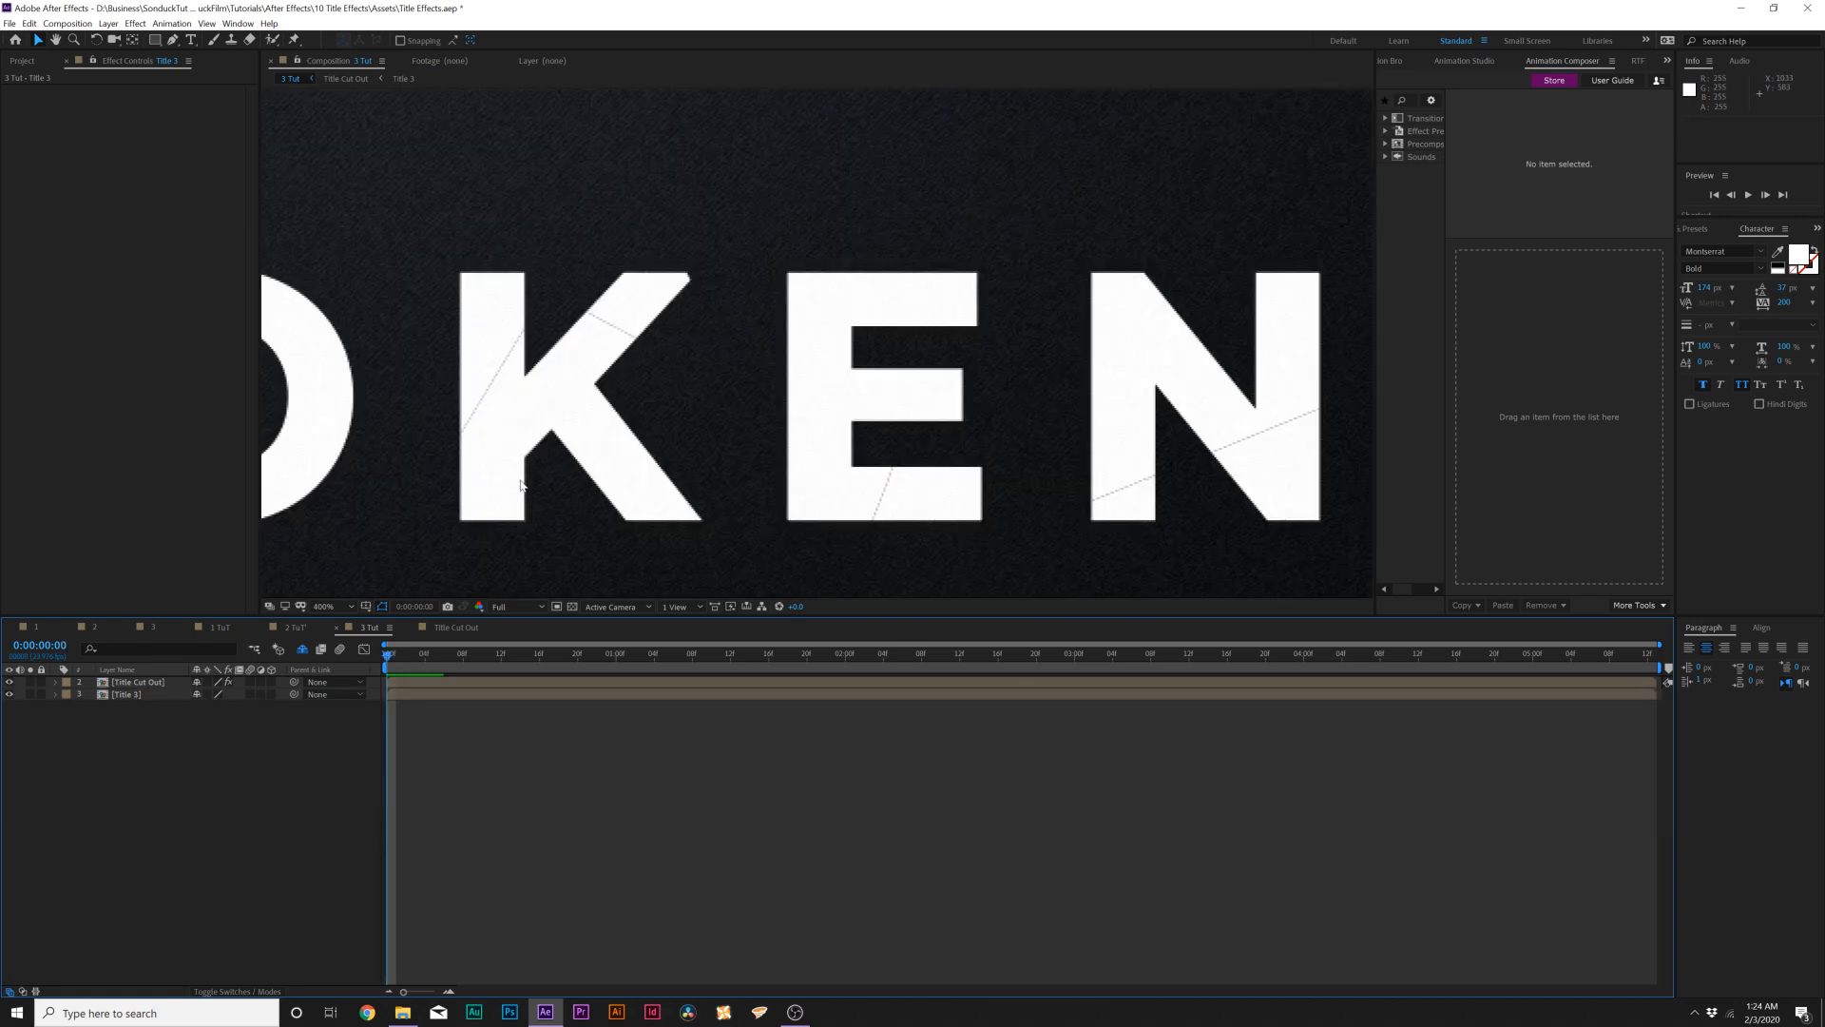
pyautogui.scroll(-1, 525, 480)
pyautogui.scroll(2, 524, 465)
pyautogui.scroll(-2, 407, 330)
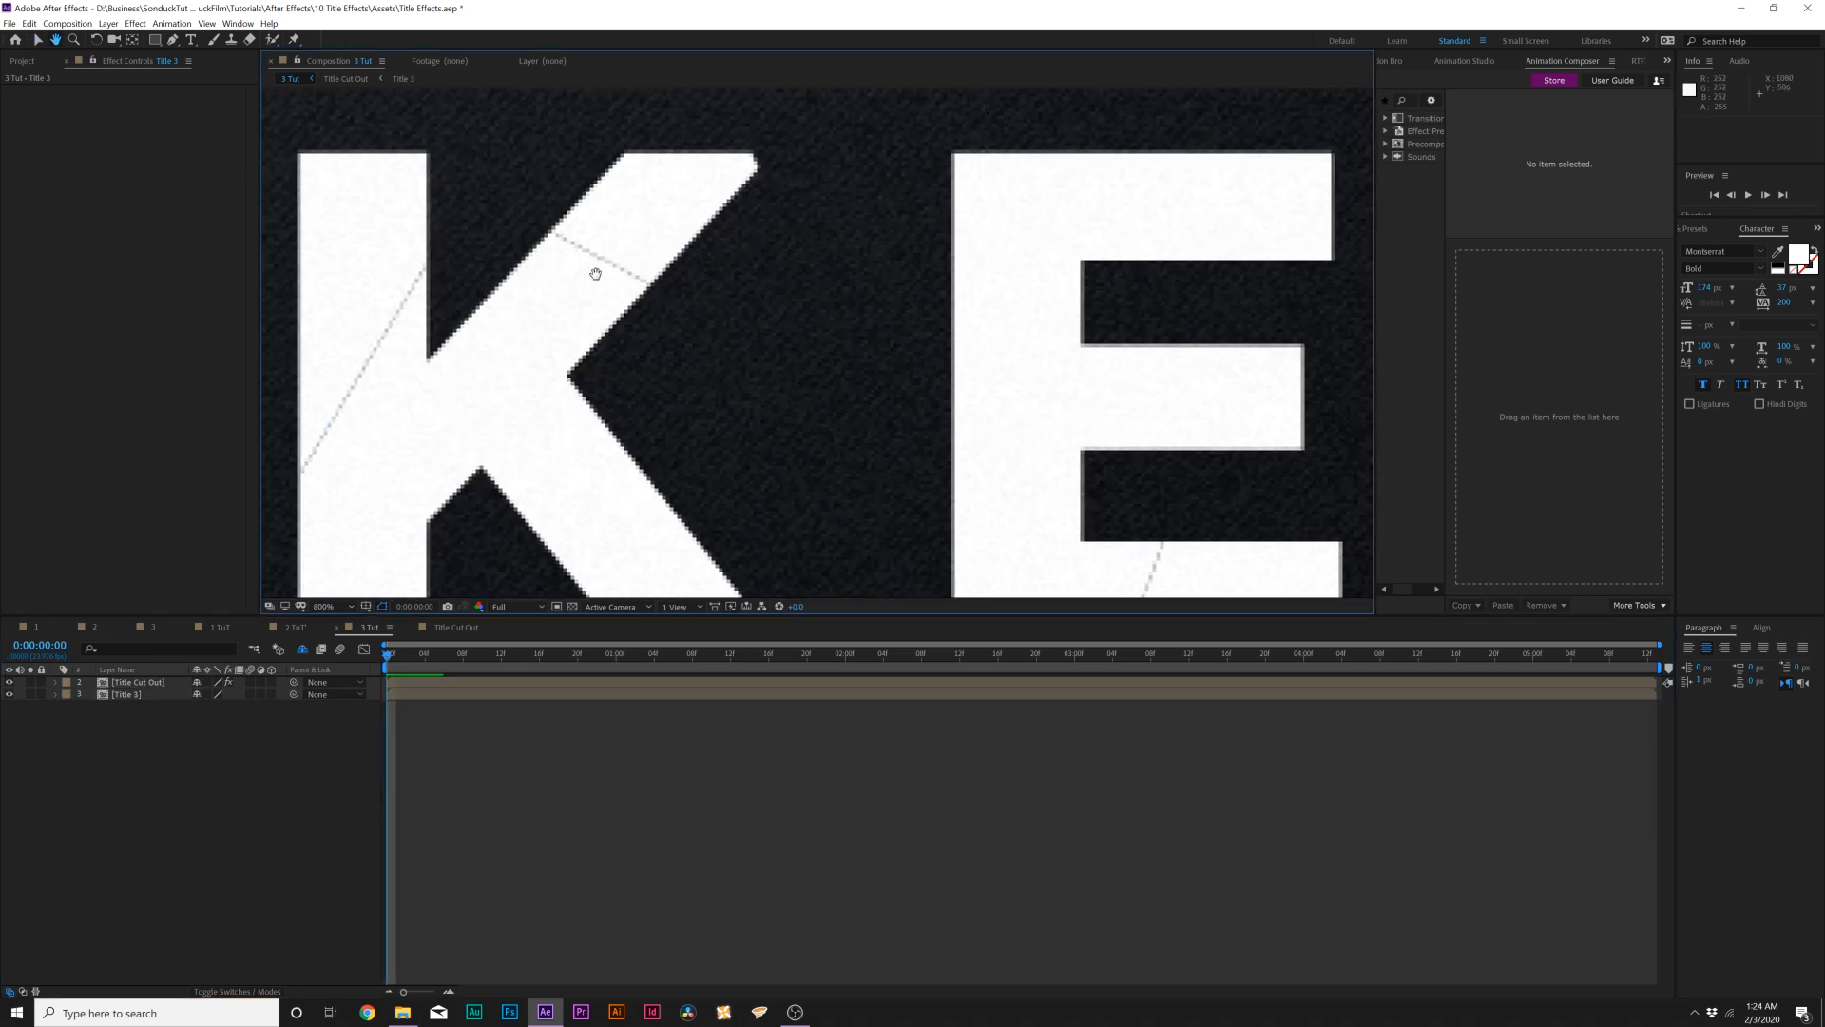
pyautogui.scroll(-2, 579, 294)
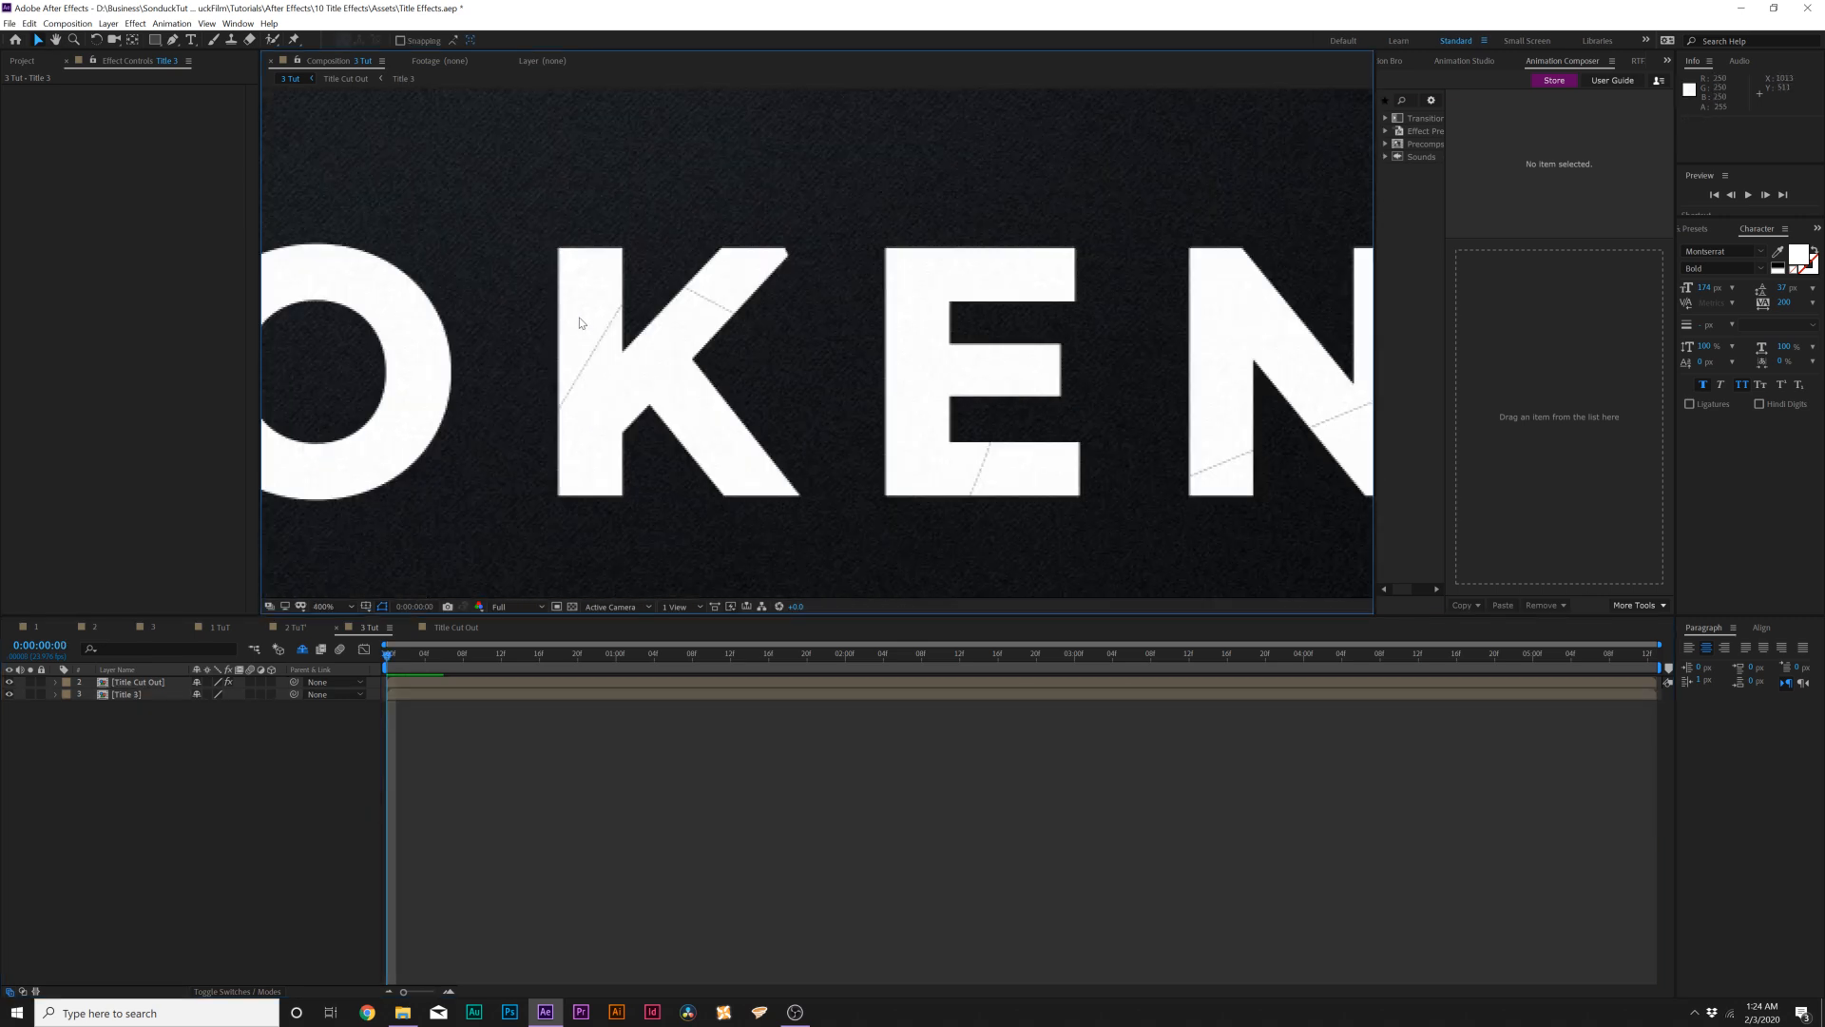
pyautogui.click(335, 606)
pyautogui.click(409, 627)
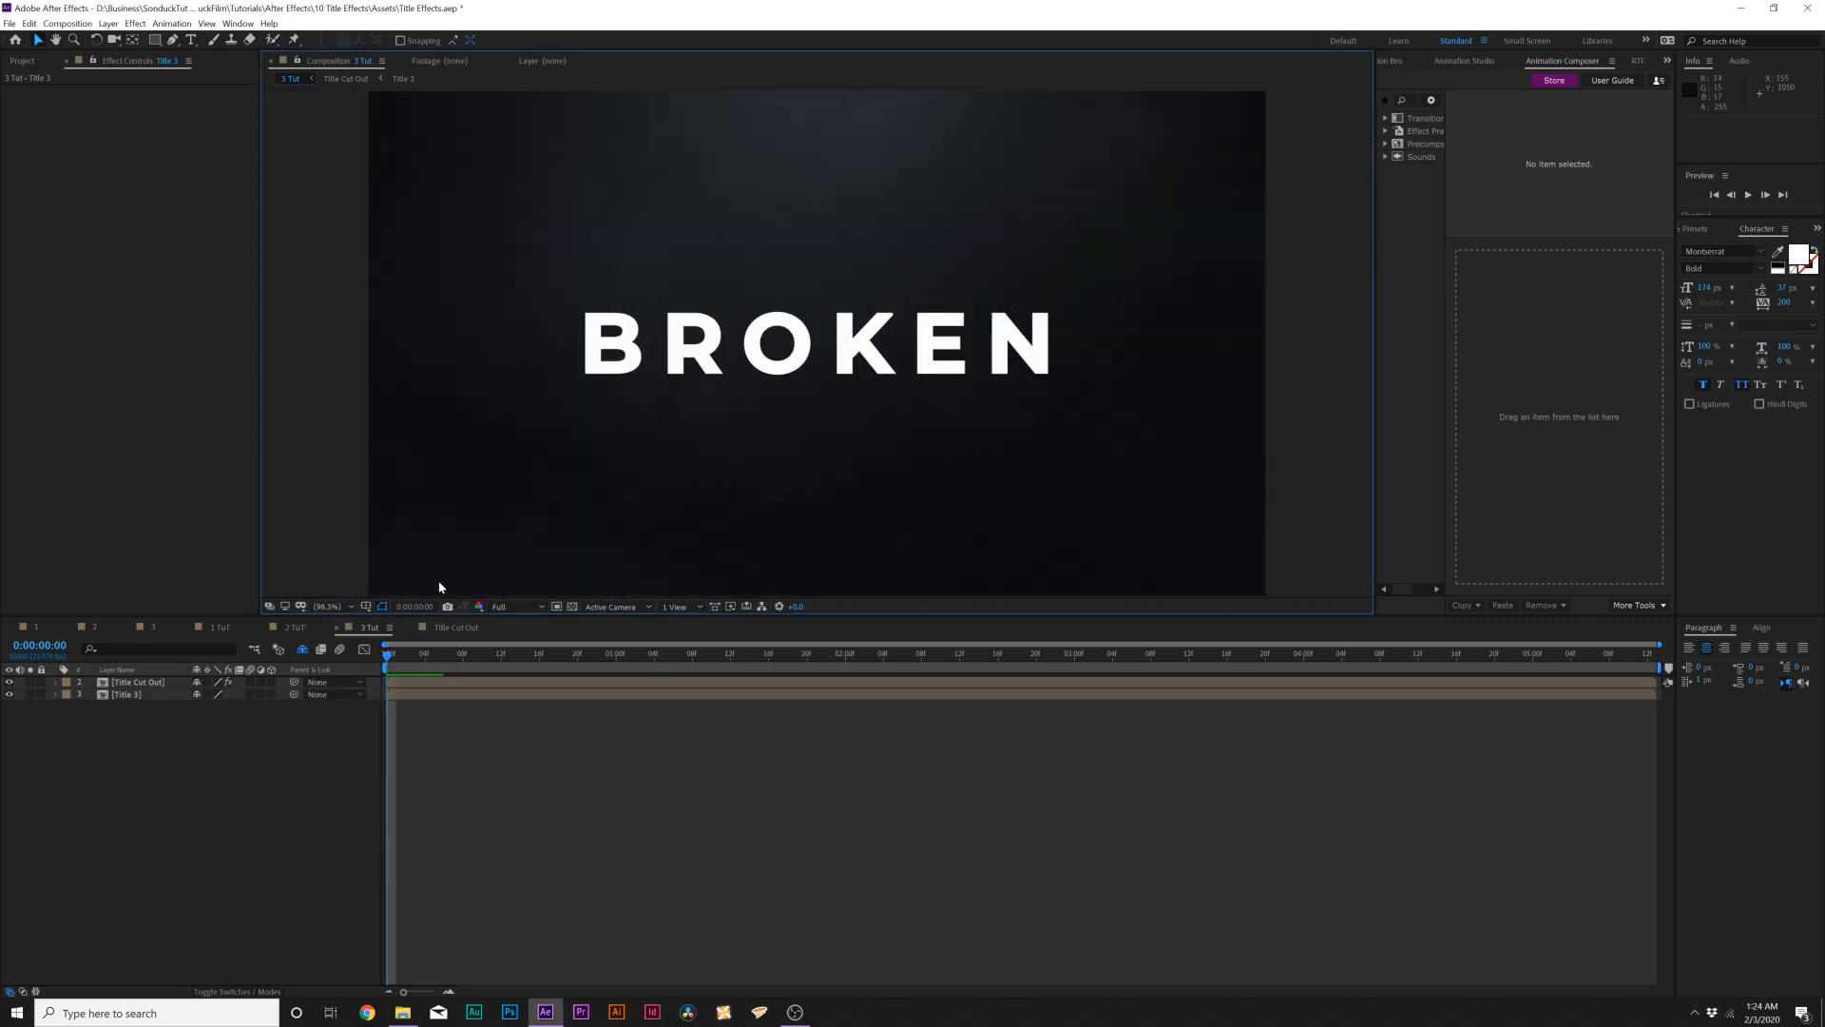
# - Set the Title Cut Out layer's CC Pixel Polly start time to 1 second and scrub through the delayed break
pyautogui.click(117, 669)
pyautogui.click(135, 681)
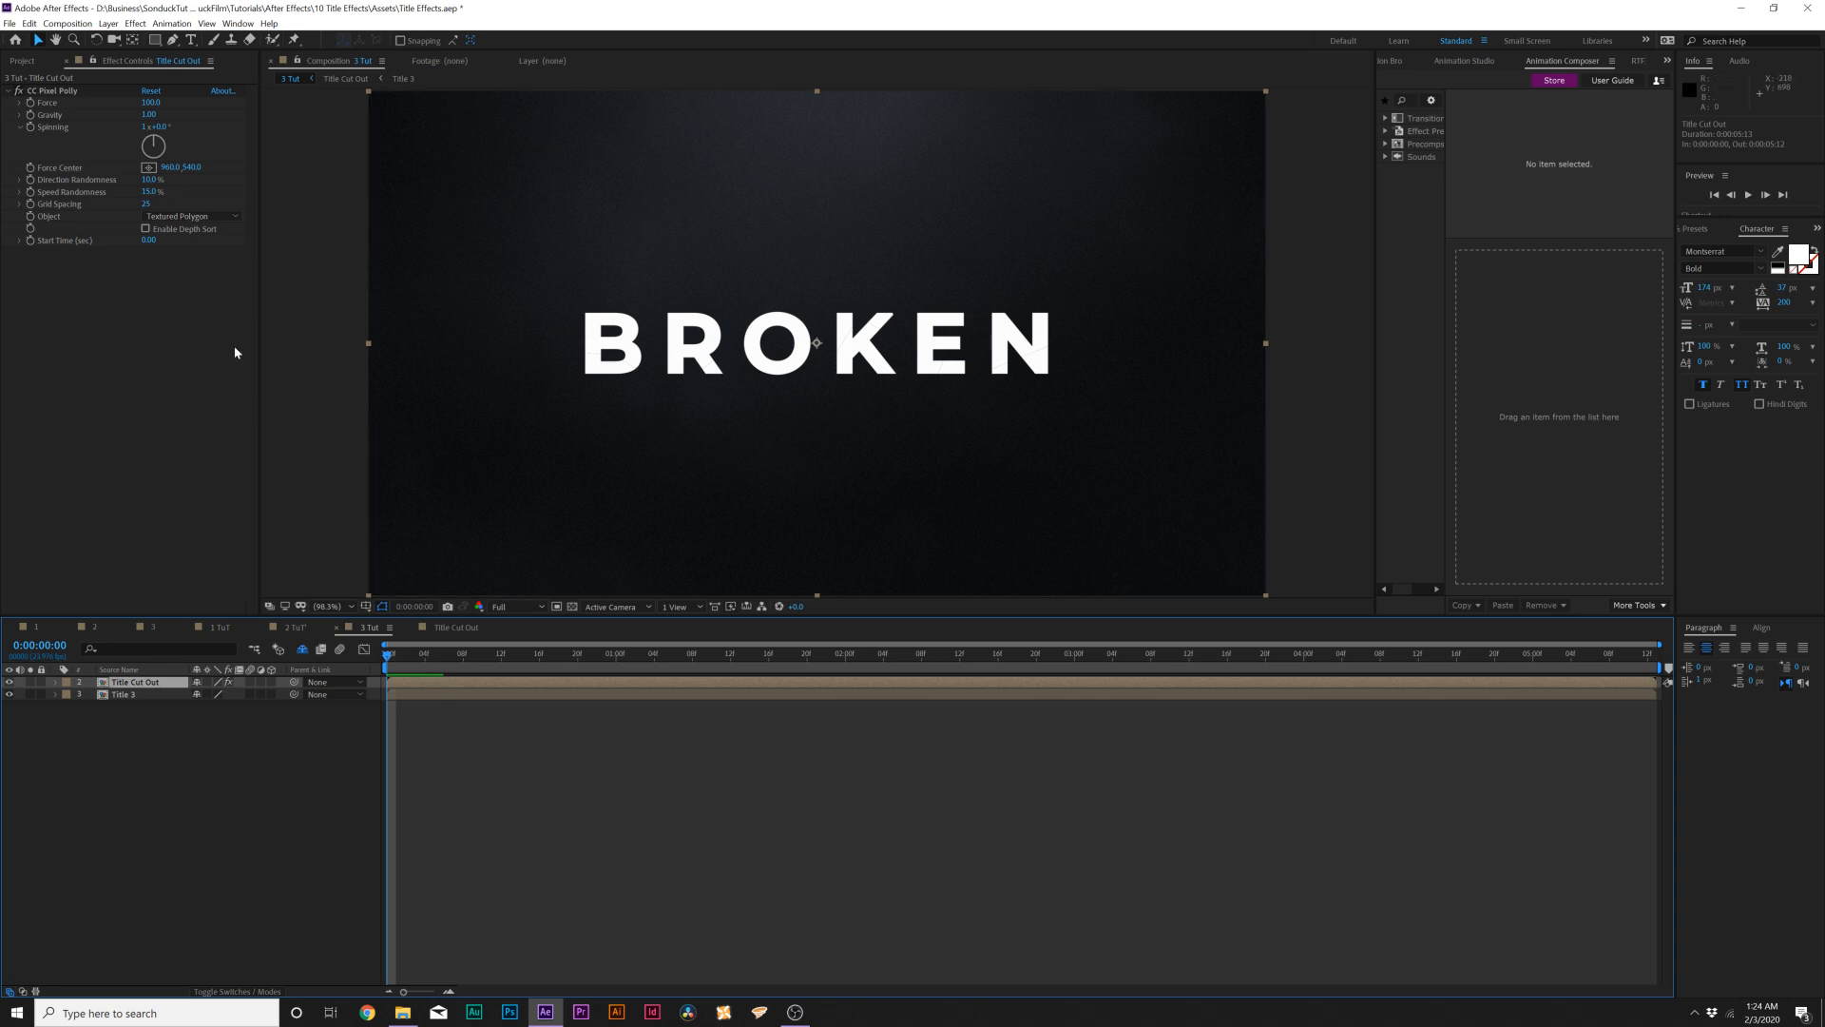
pyautogui.click(148, 240)
pyautogui.write('1')
pyautogui.press('Return')
pyautogui.moveTo(388, 663); pyautogui.dragTo(654, 669)
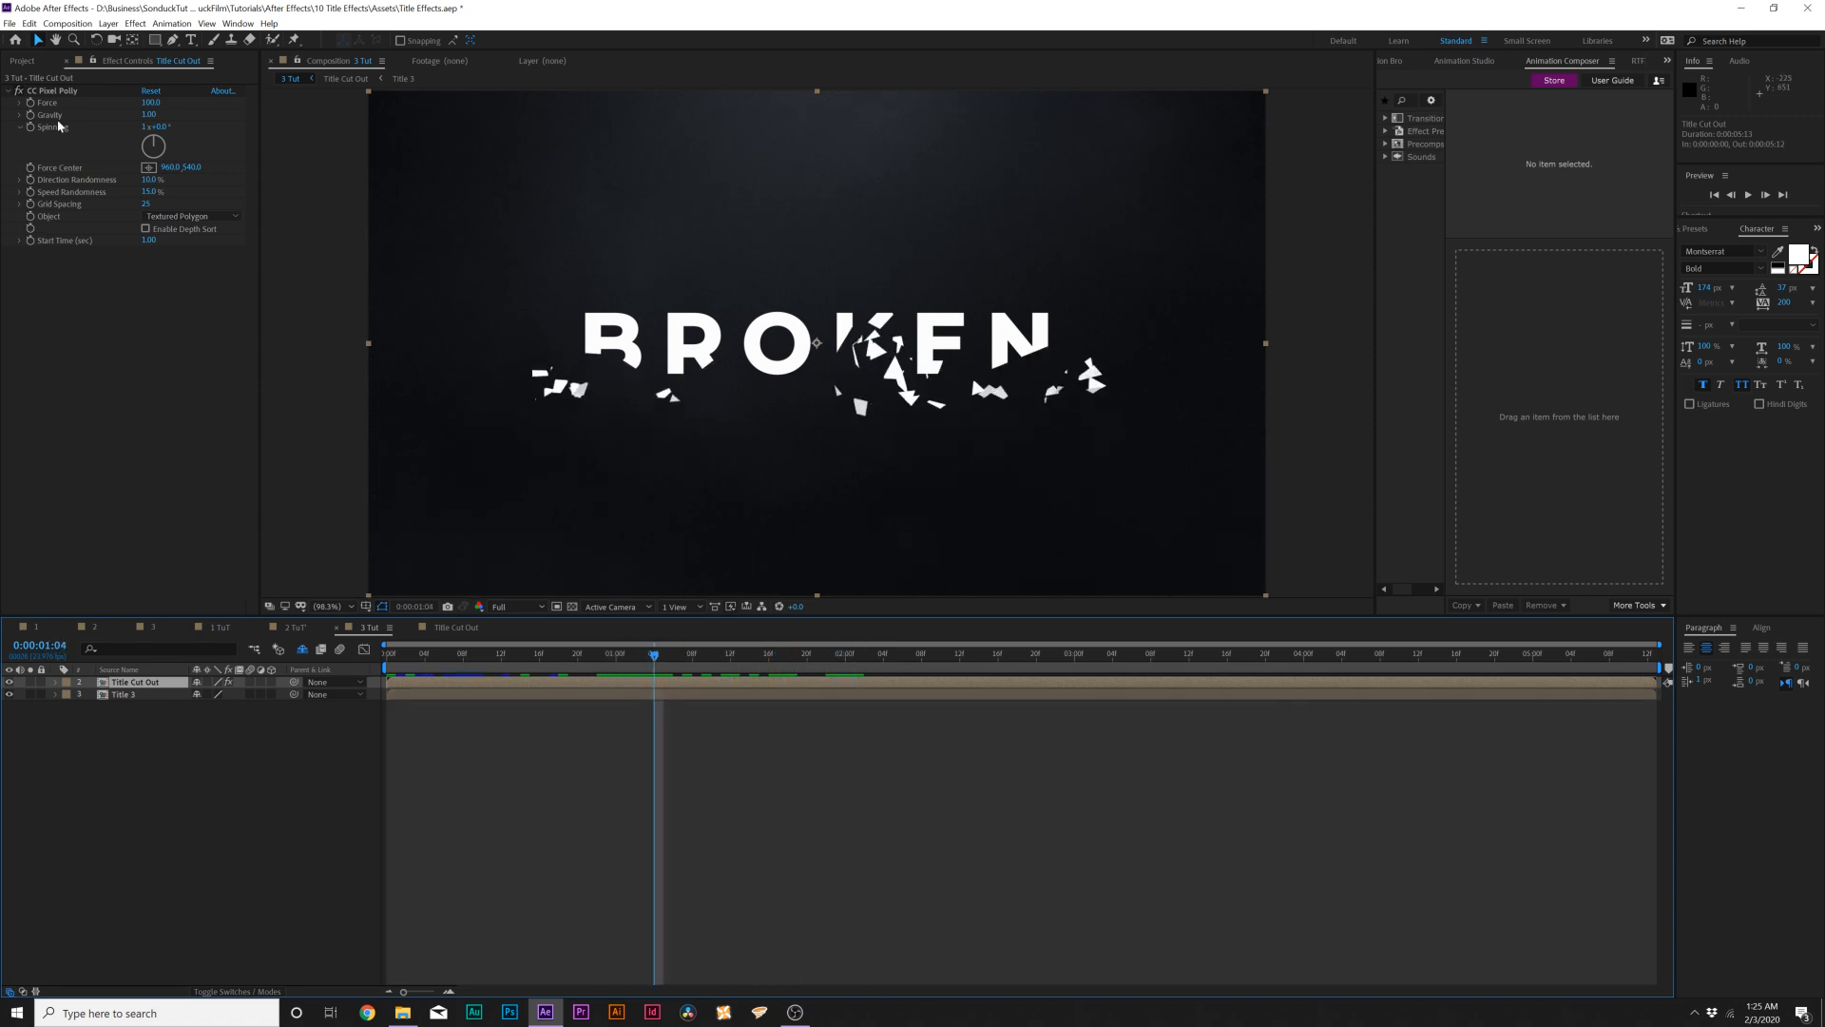
# - Lower the CC Pixel Polly force to 34, reduce the gravity slightly, and set the grid spacing to 14, keeping Textured Polygon pieces
pyautogui.moveTo(155, 104); pyautogui.dragTo(107, 118)
pyautogui.moveTo(654, 656); pyautogui.dragTo(825, 670)
pyautogui.moveTo(148, 117); pyautogui.dragTo(162, 120)
pyautogui.moveTo(146, 203); pyautogui.dragTo(147, 206)
pyautogui.click(149, 216)
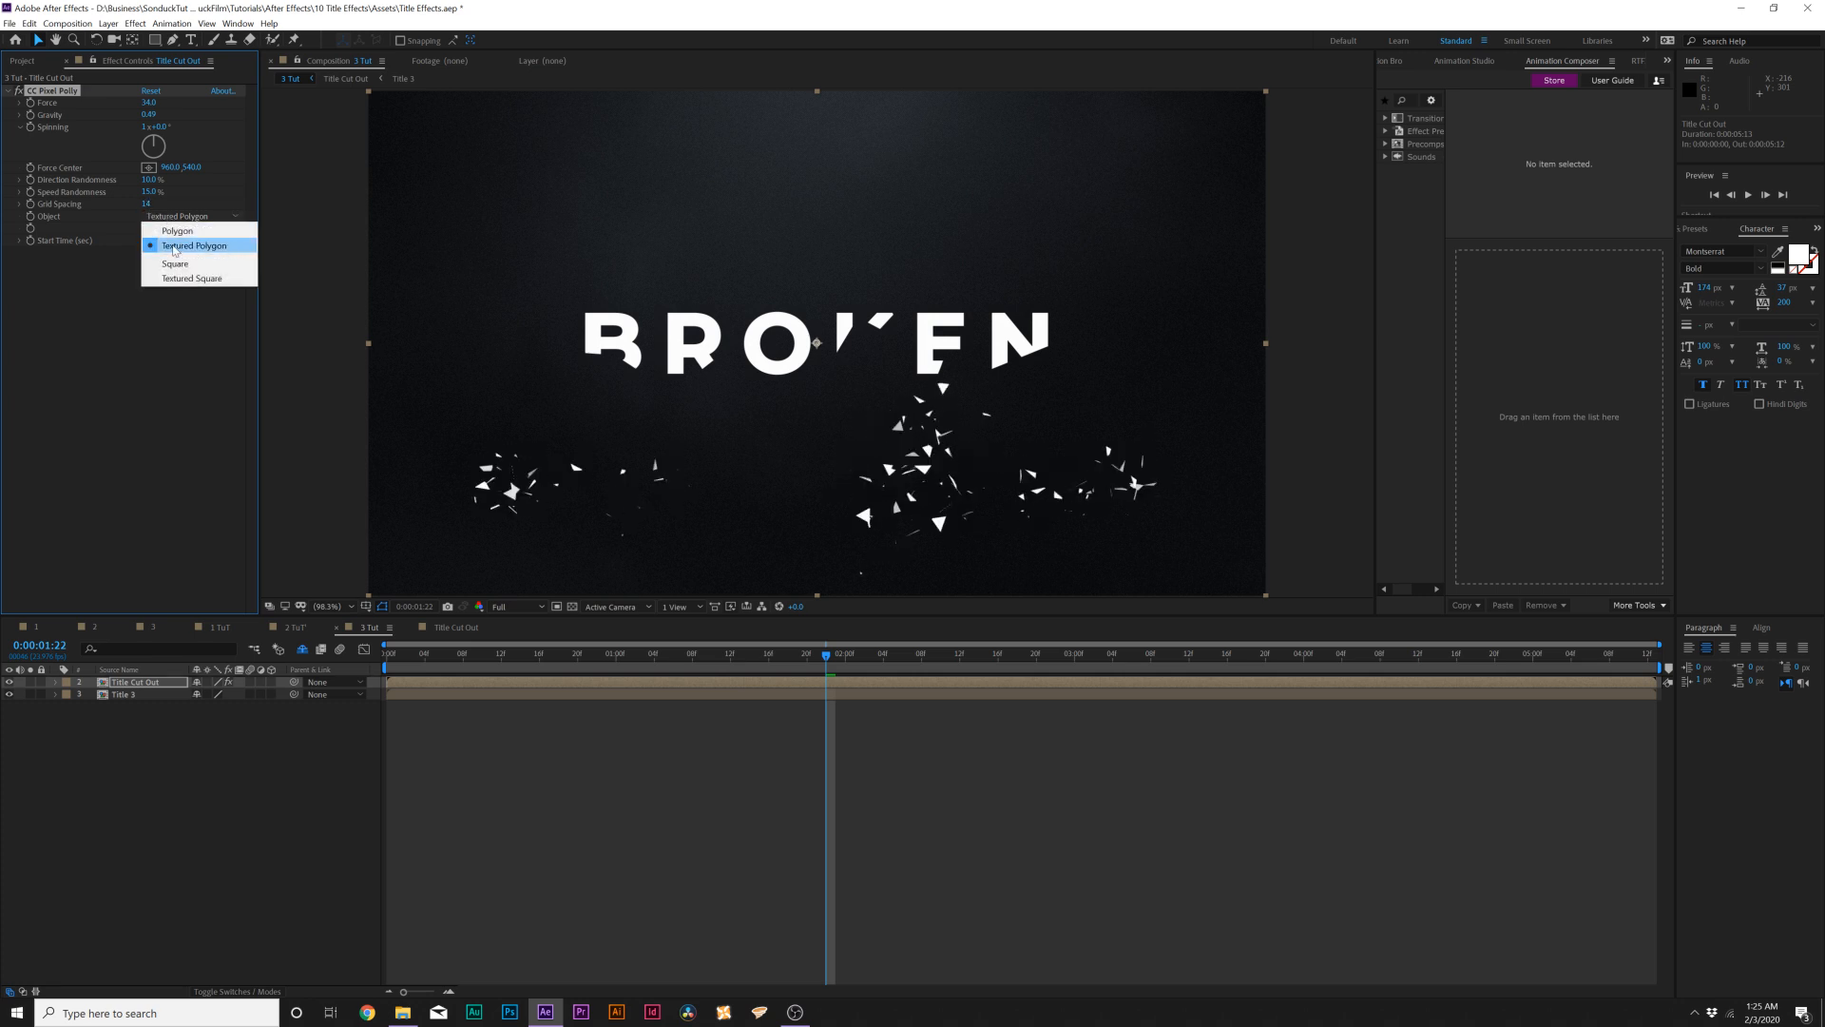
pyautogui.click(62, 278)
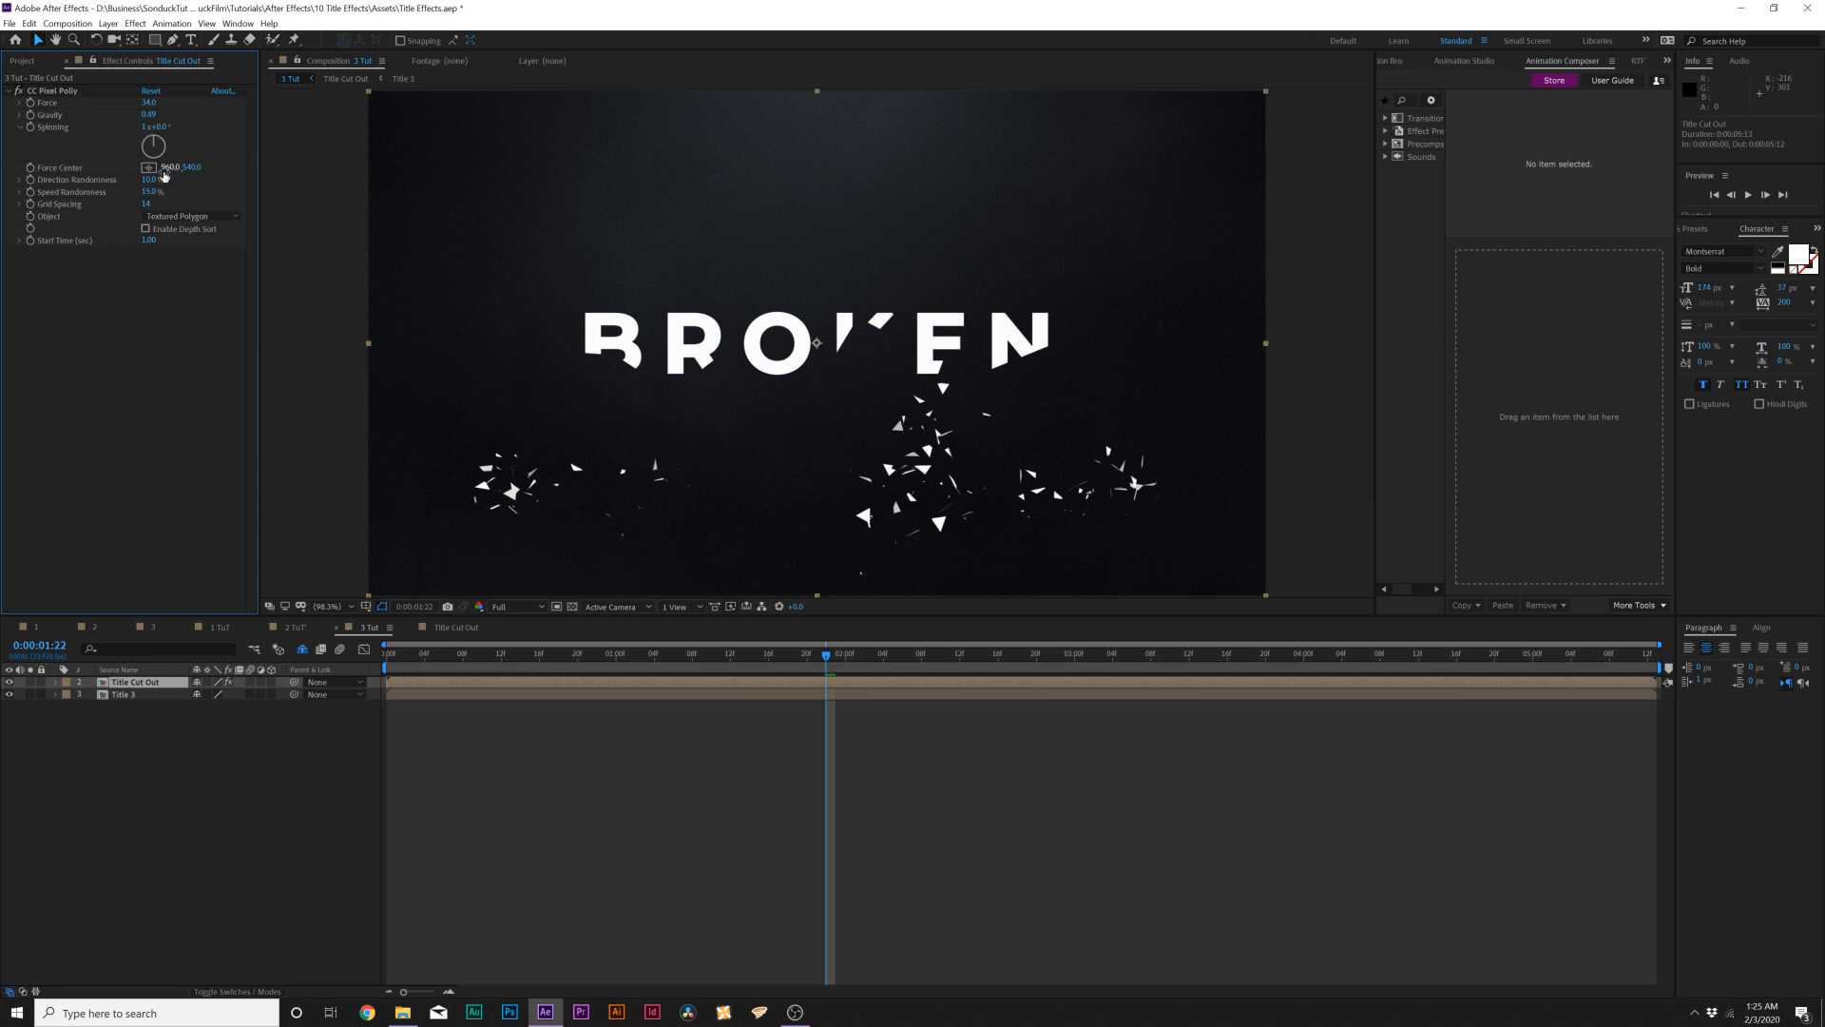
# - Play back the adjusted shatter animation and examine the flying fragments up close at 0:00:01:05
pyautogui.moveTo(826, 653); pyautogui.dragTo(654, 655)
pyautogui.press('space')
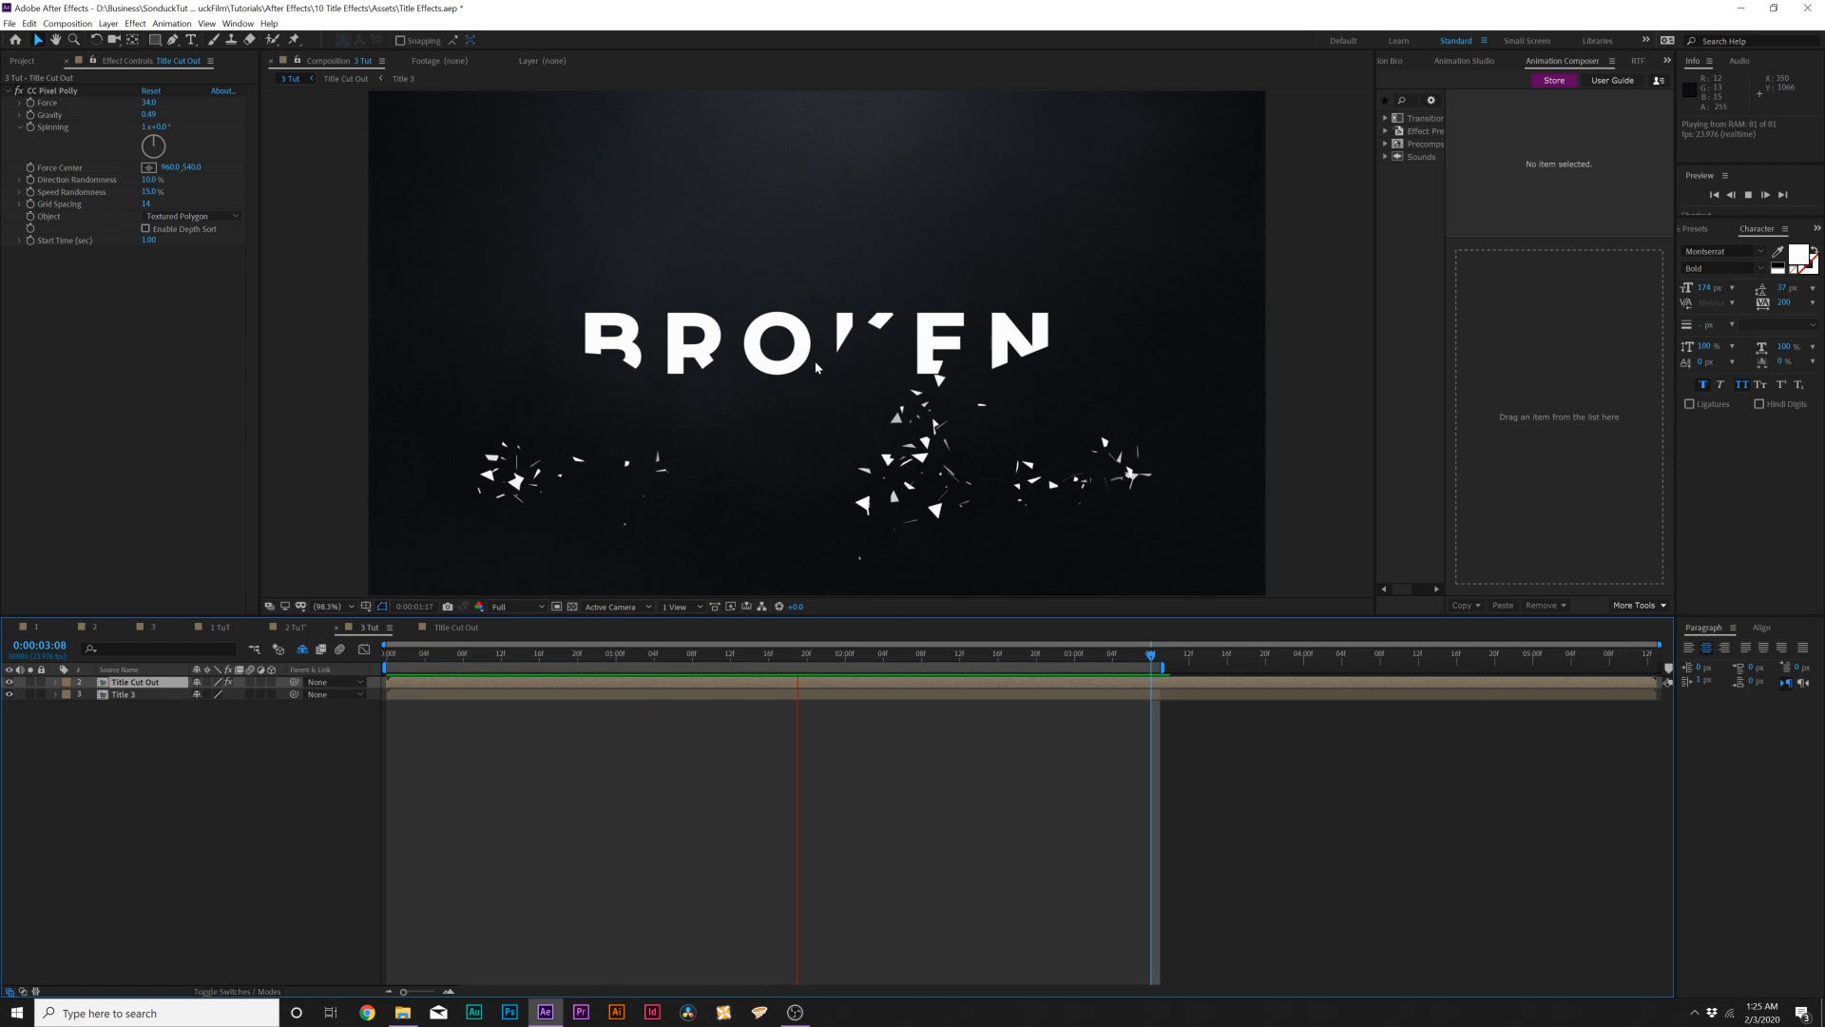
pyautogui.scroll(1, 754, 362)
pyautogui.moveTo(570, 655); pyautogui.dragTo(664, 663)
pyautogui.press('.')
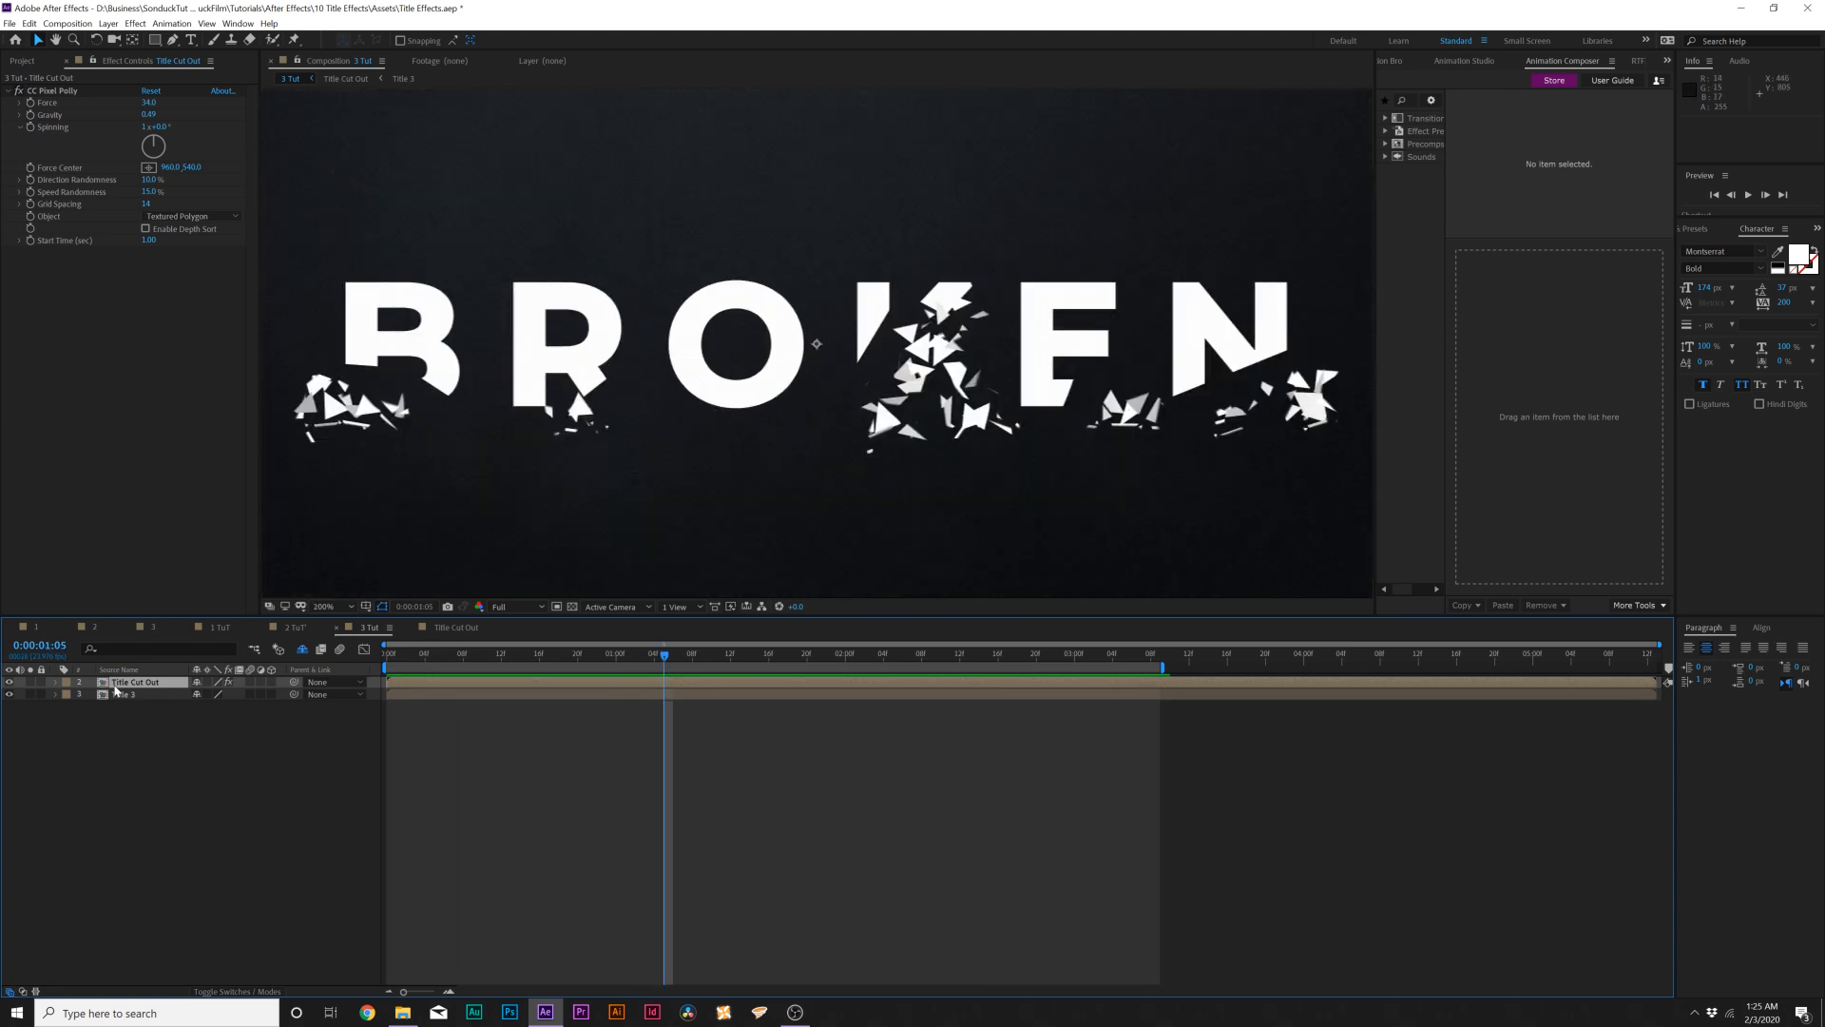
# - Duplicate the masked Title 3 layer and delete all five masks from the upper copy
pyautogui.click(123, 697)
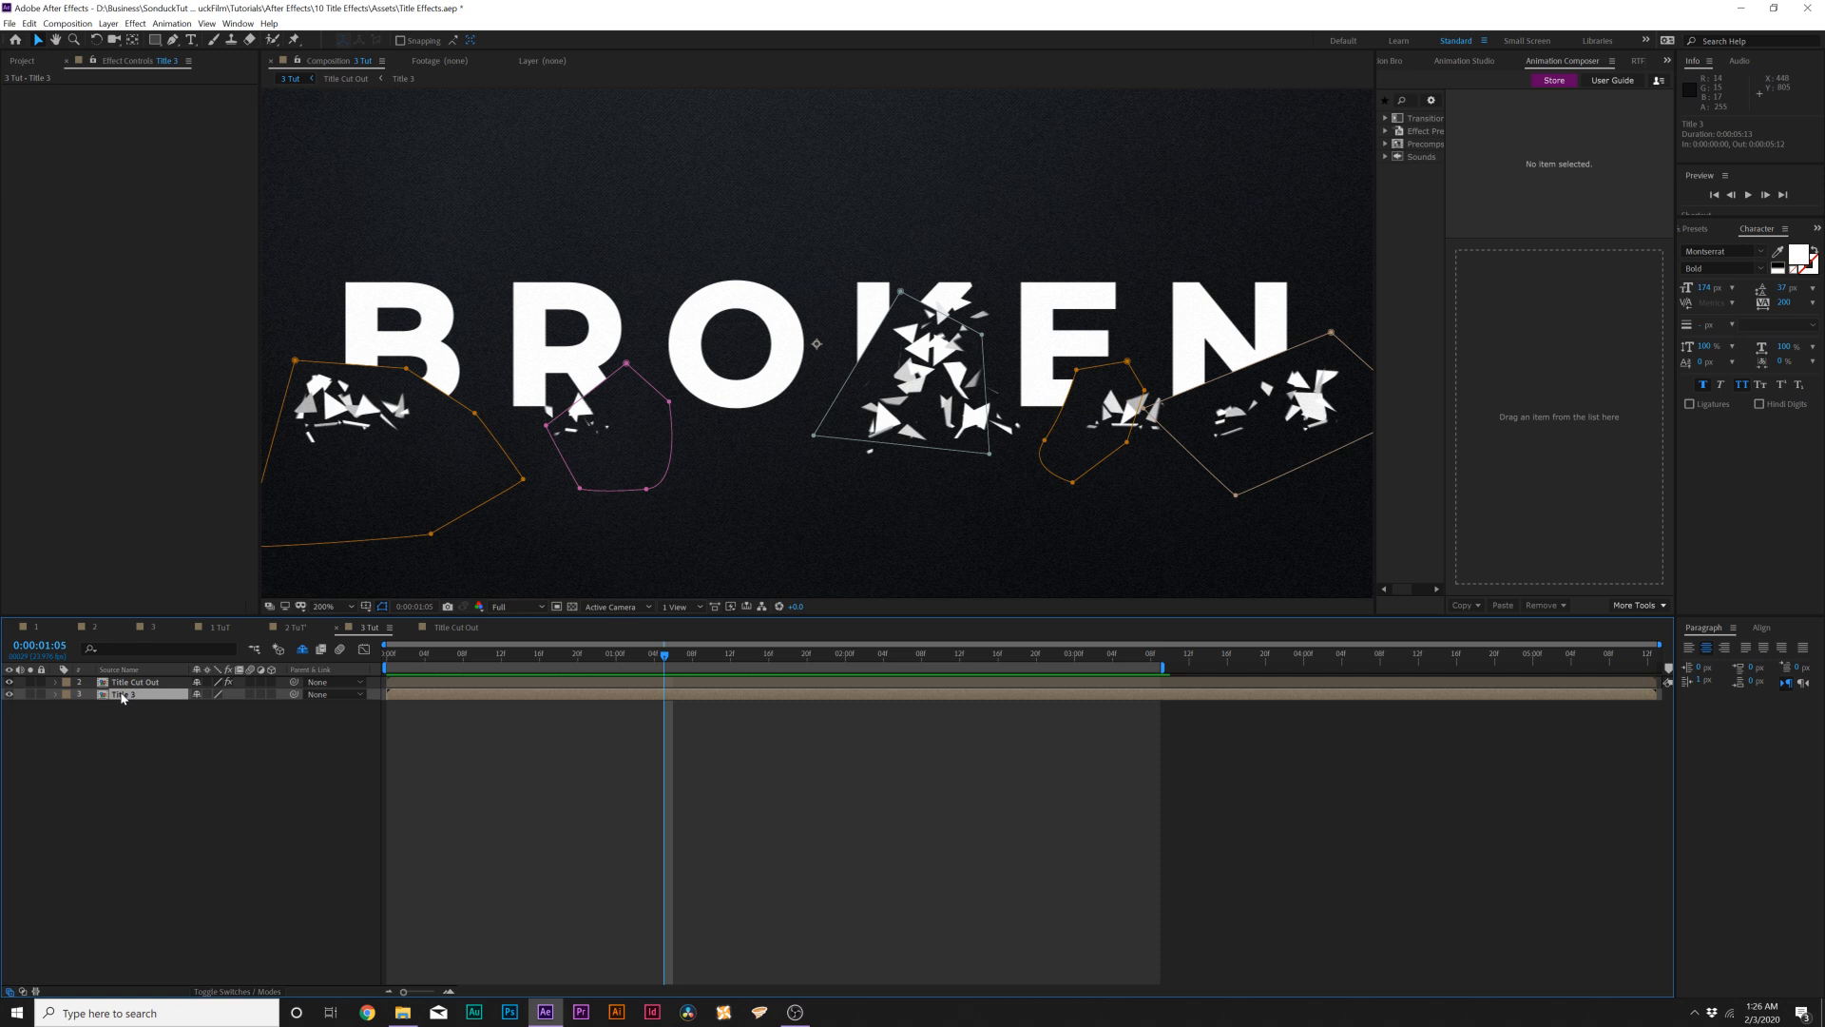
pyautogui.hotkey('ctrl', 'd')
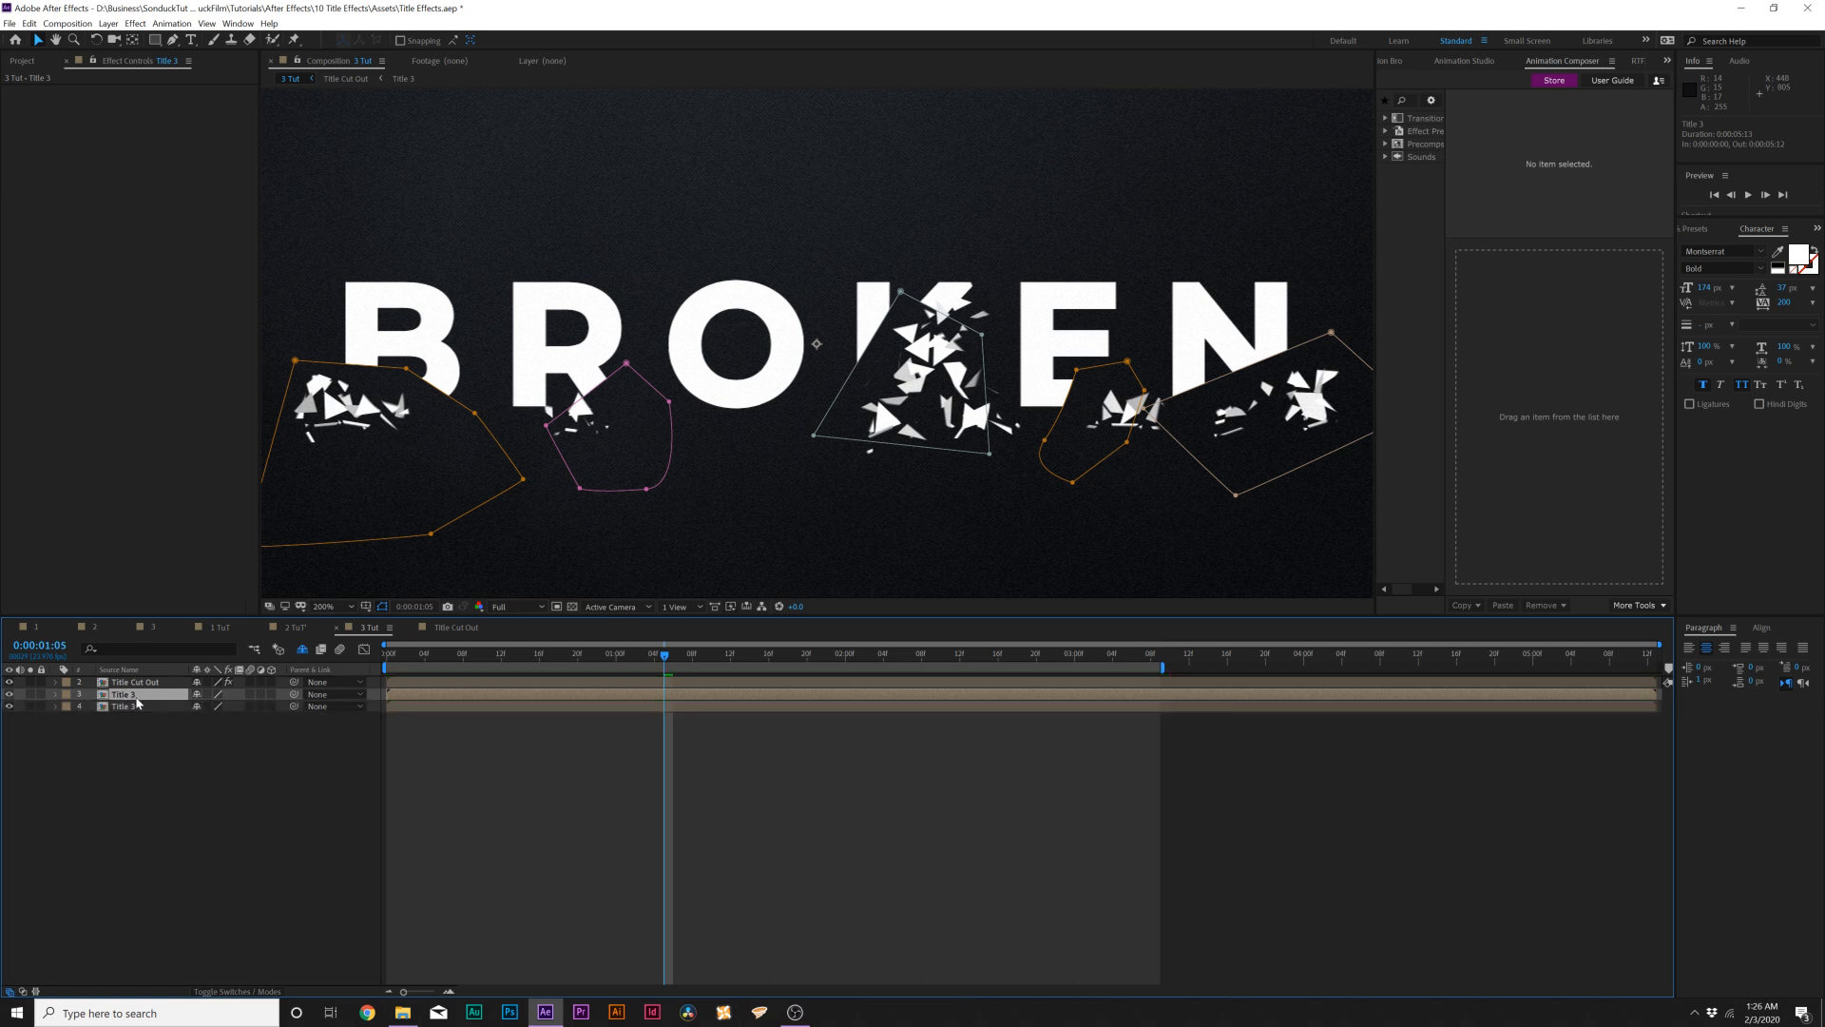
pyautogui.press('m')
pyautogui.keyDown('shift'); pyautogui.click(113, 804); pyautogui.keyUp('shift')
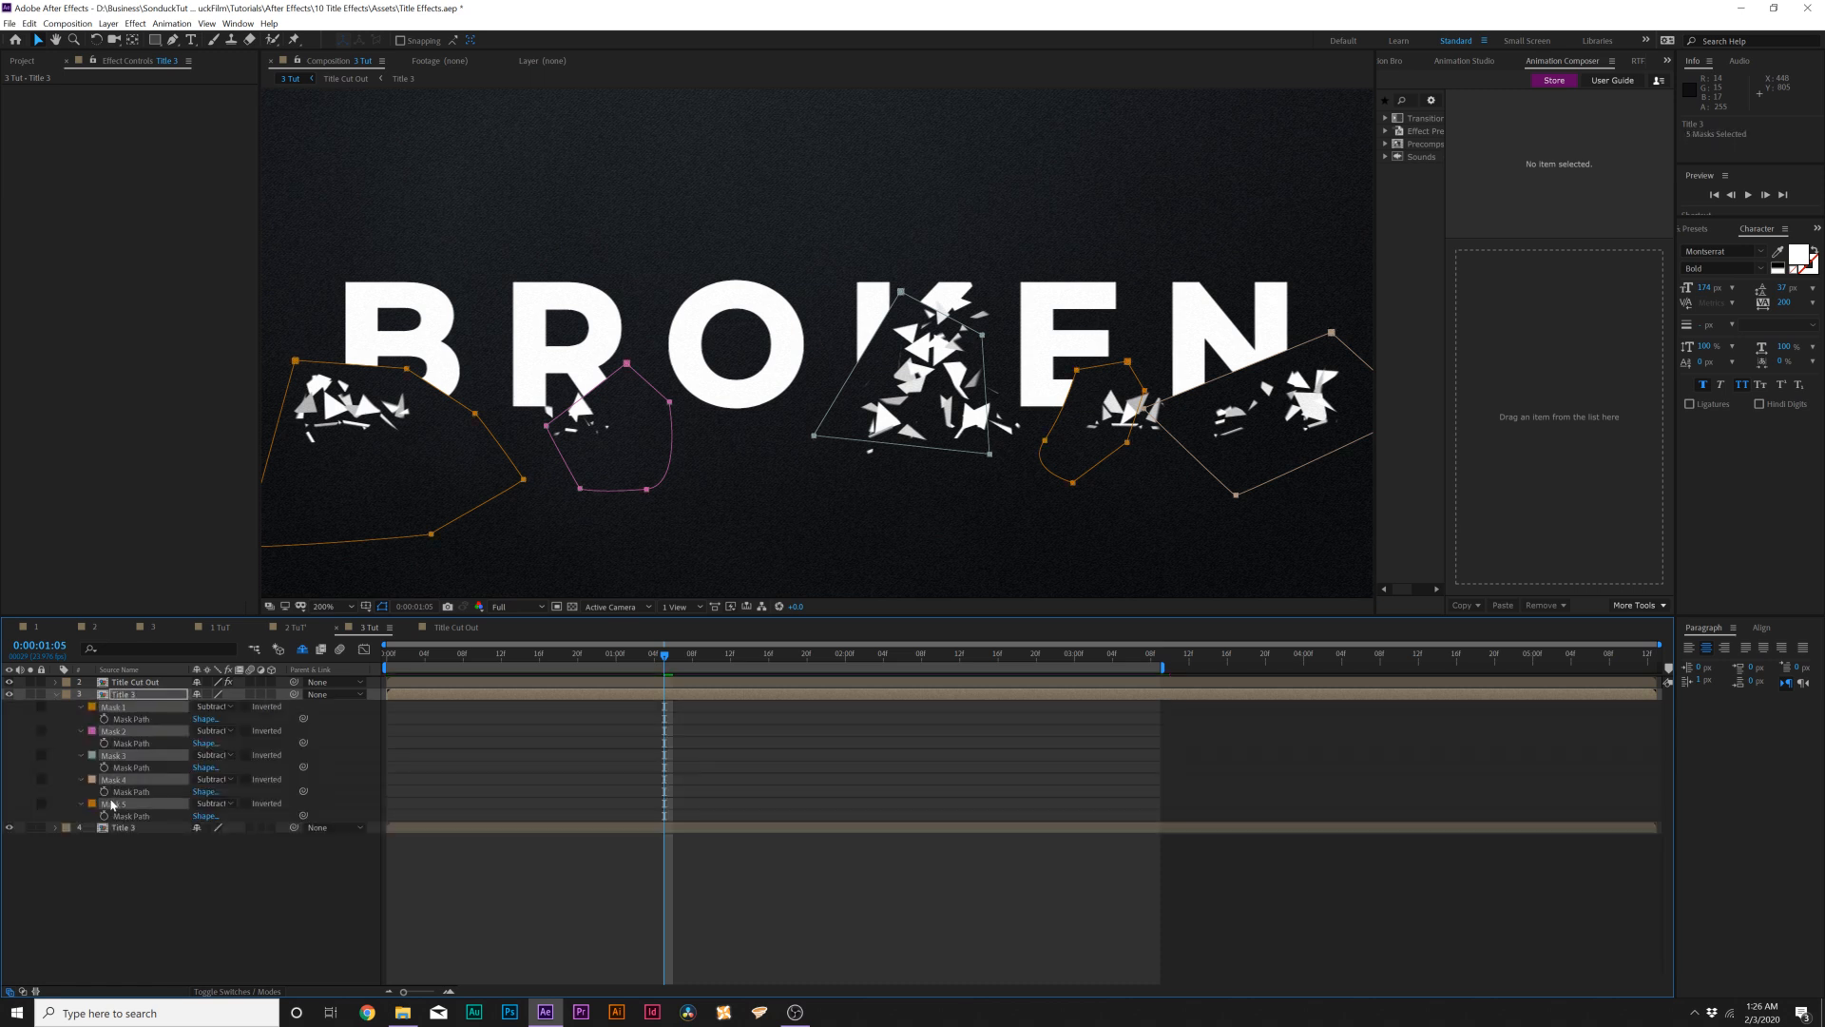
pyautogui.press('Delete')
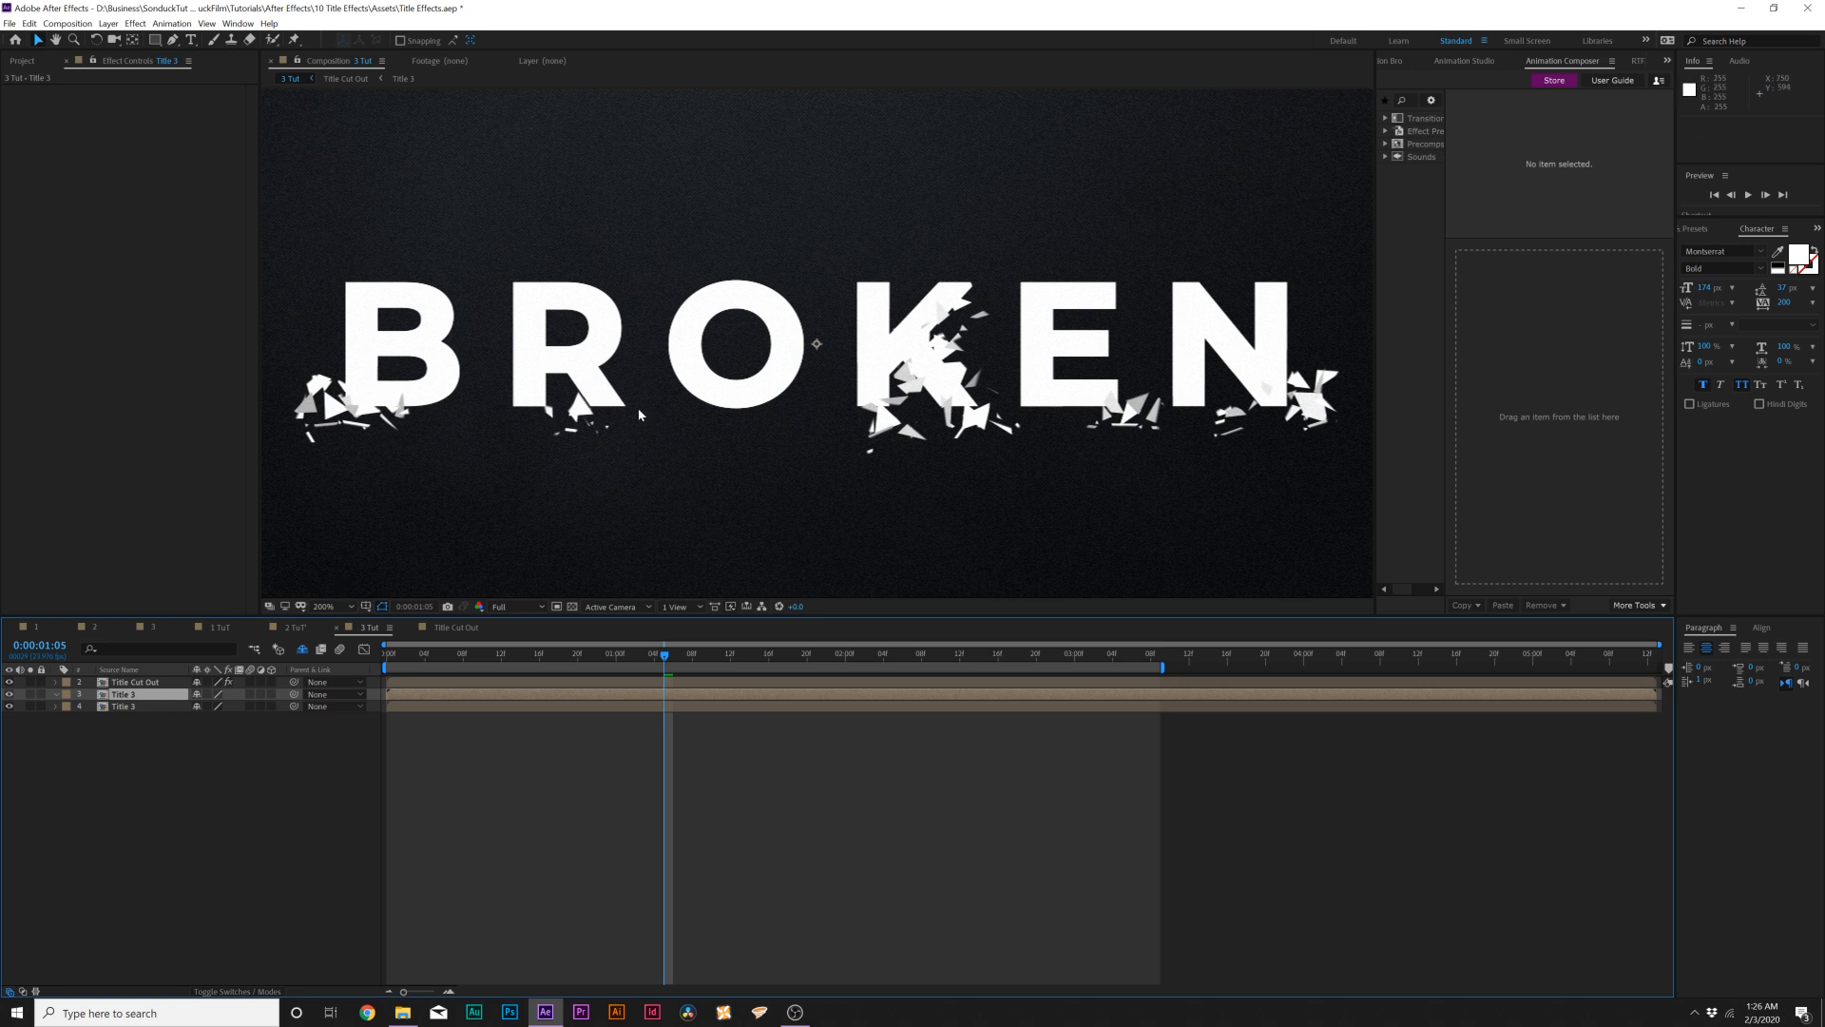
# - Split the unmasked Title 3 copy at 0:00:01:00 and delete the part after that time
pyautogui.click(615, 656)
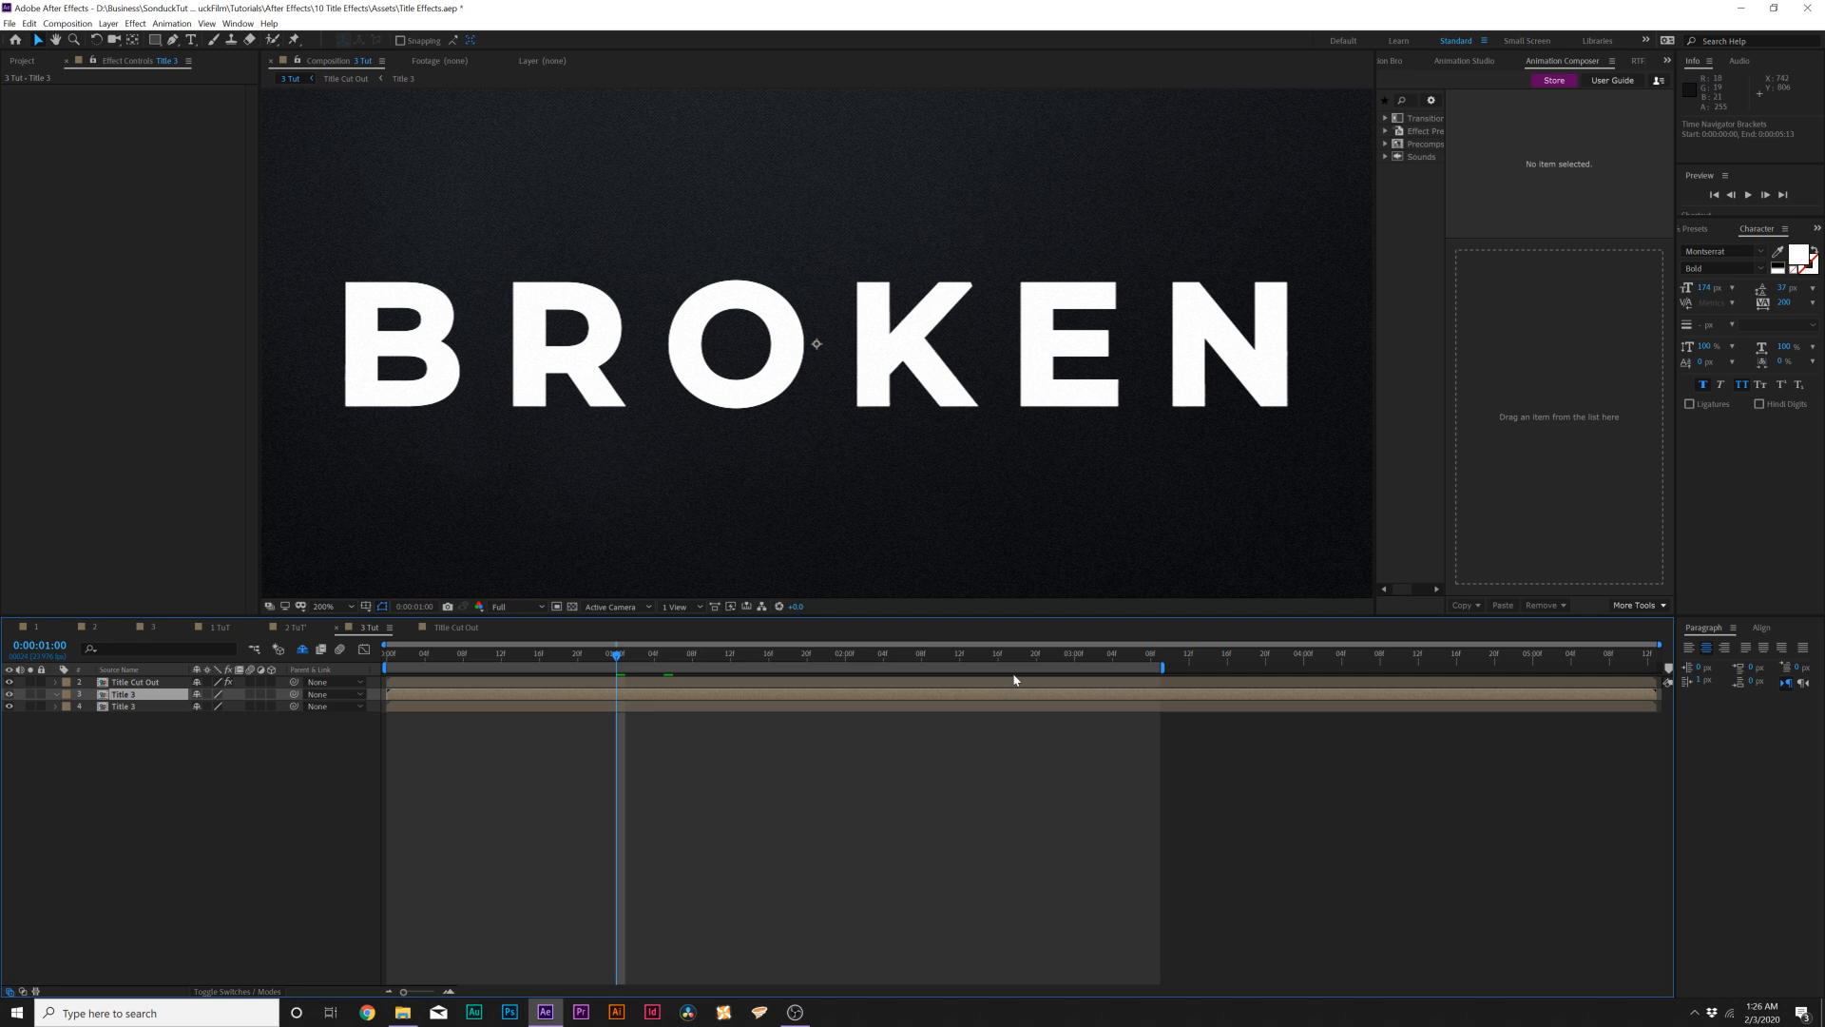
pyautogui.hotkey('ctrl', 'shift', 'd')
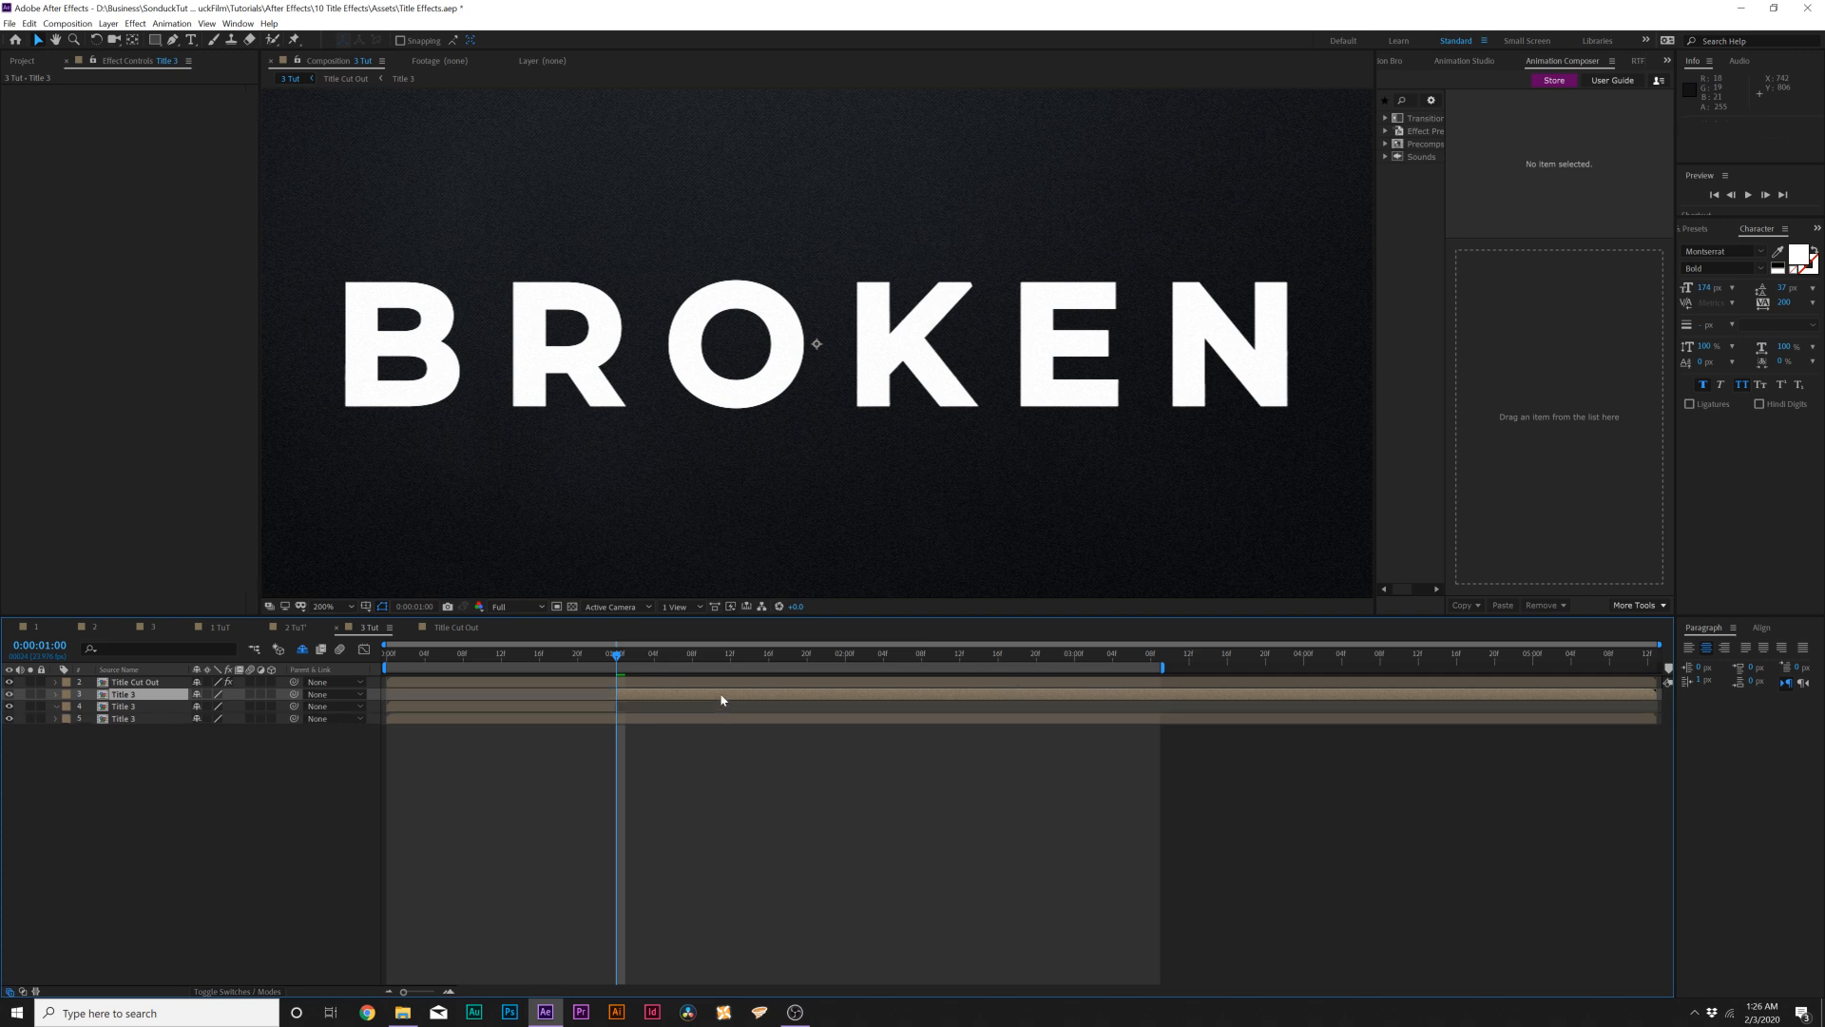
pyautogui.press('Delete')
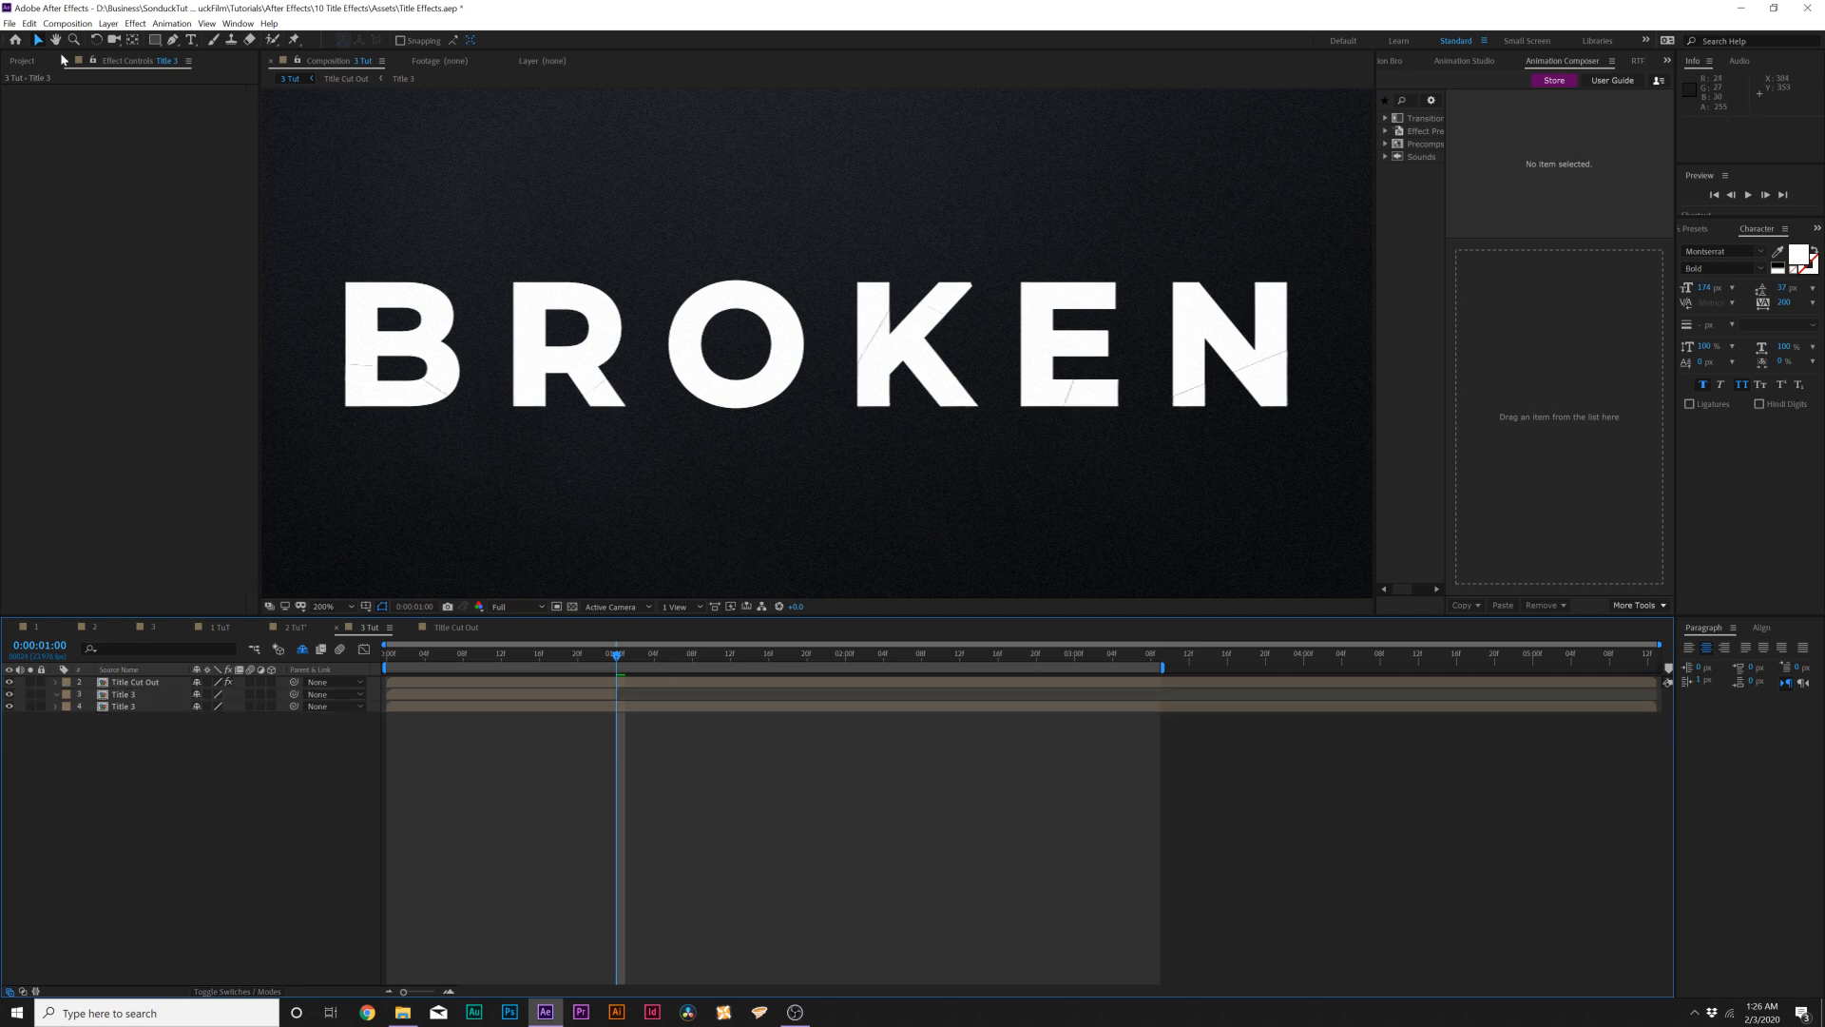
pyautogui.click(30, 23)
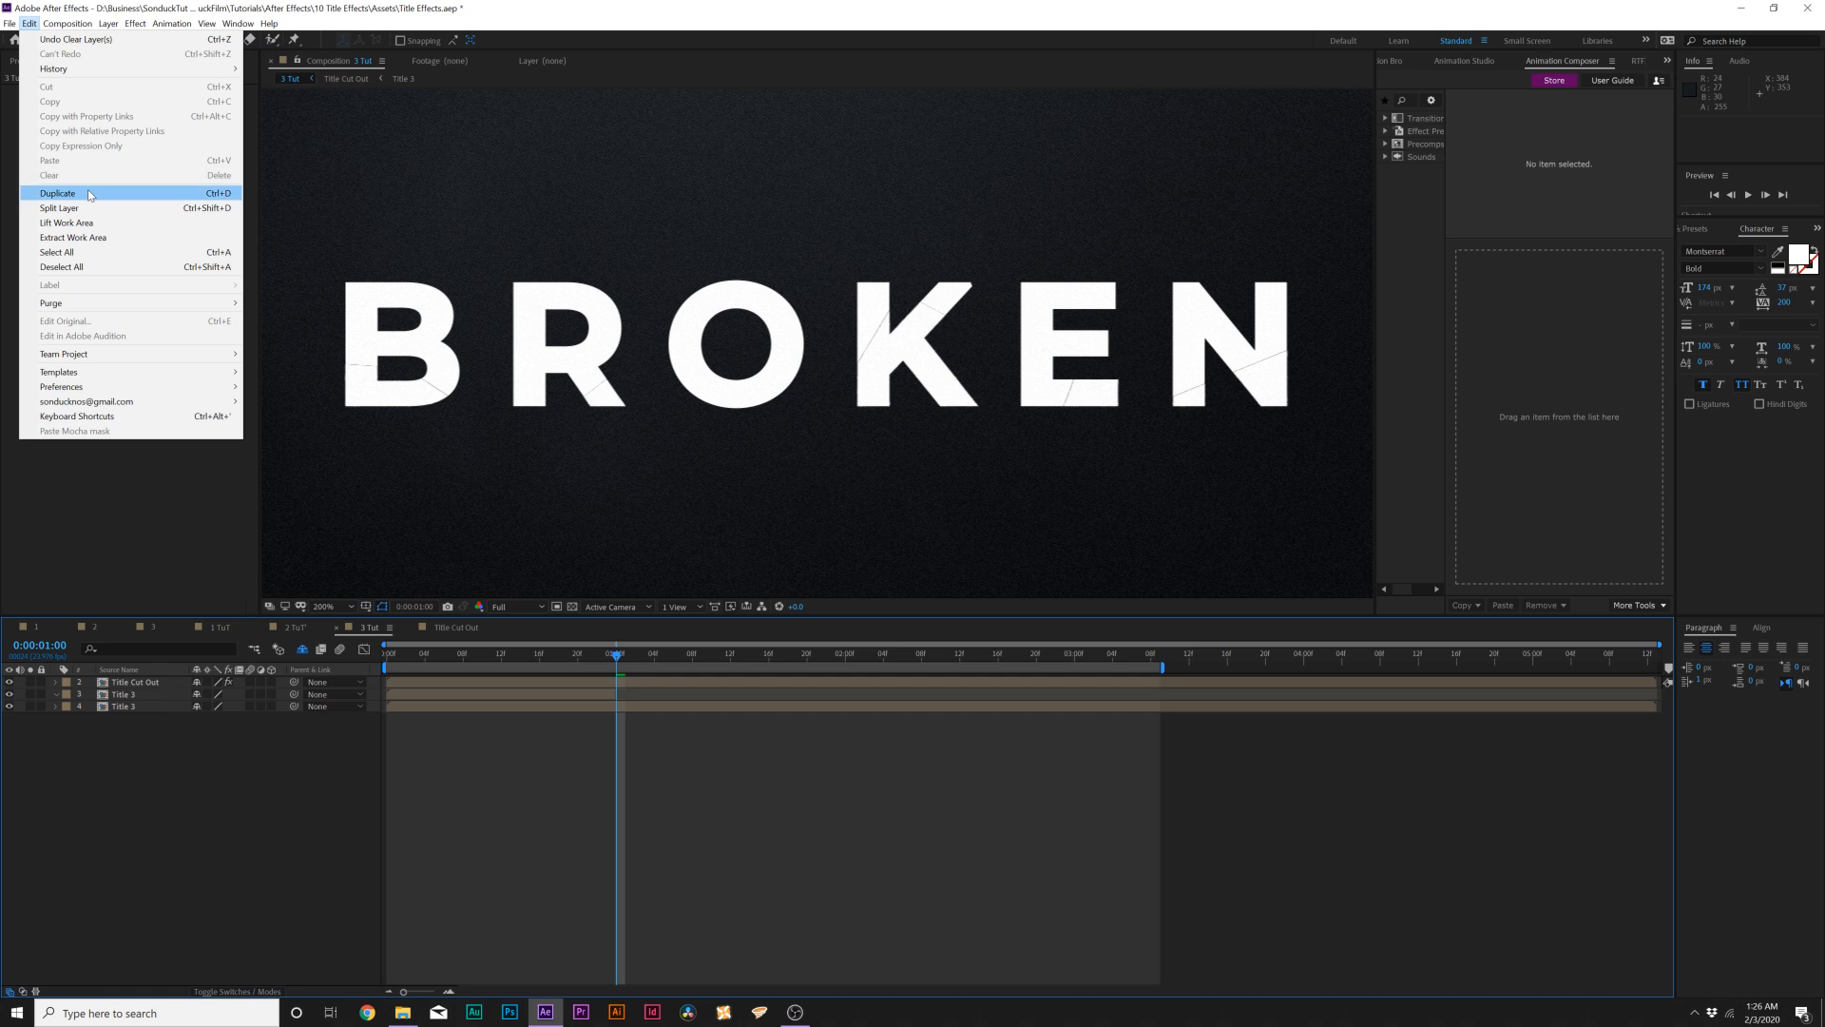
# - Play back the shatter animation from the start of the timeline and check how the intact title breaks apart
pyautogui.click(278, 876)
pyautogui.moveTo(614, 658); pyautogui.dragTo(380, 660)
pyautogui.press('space')
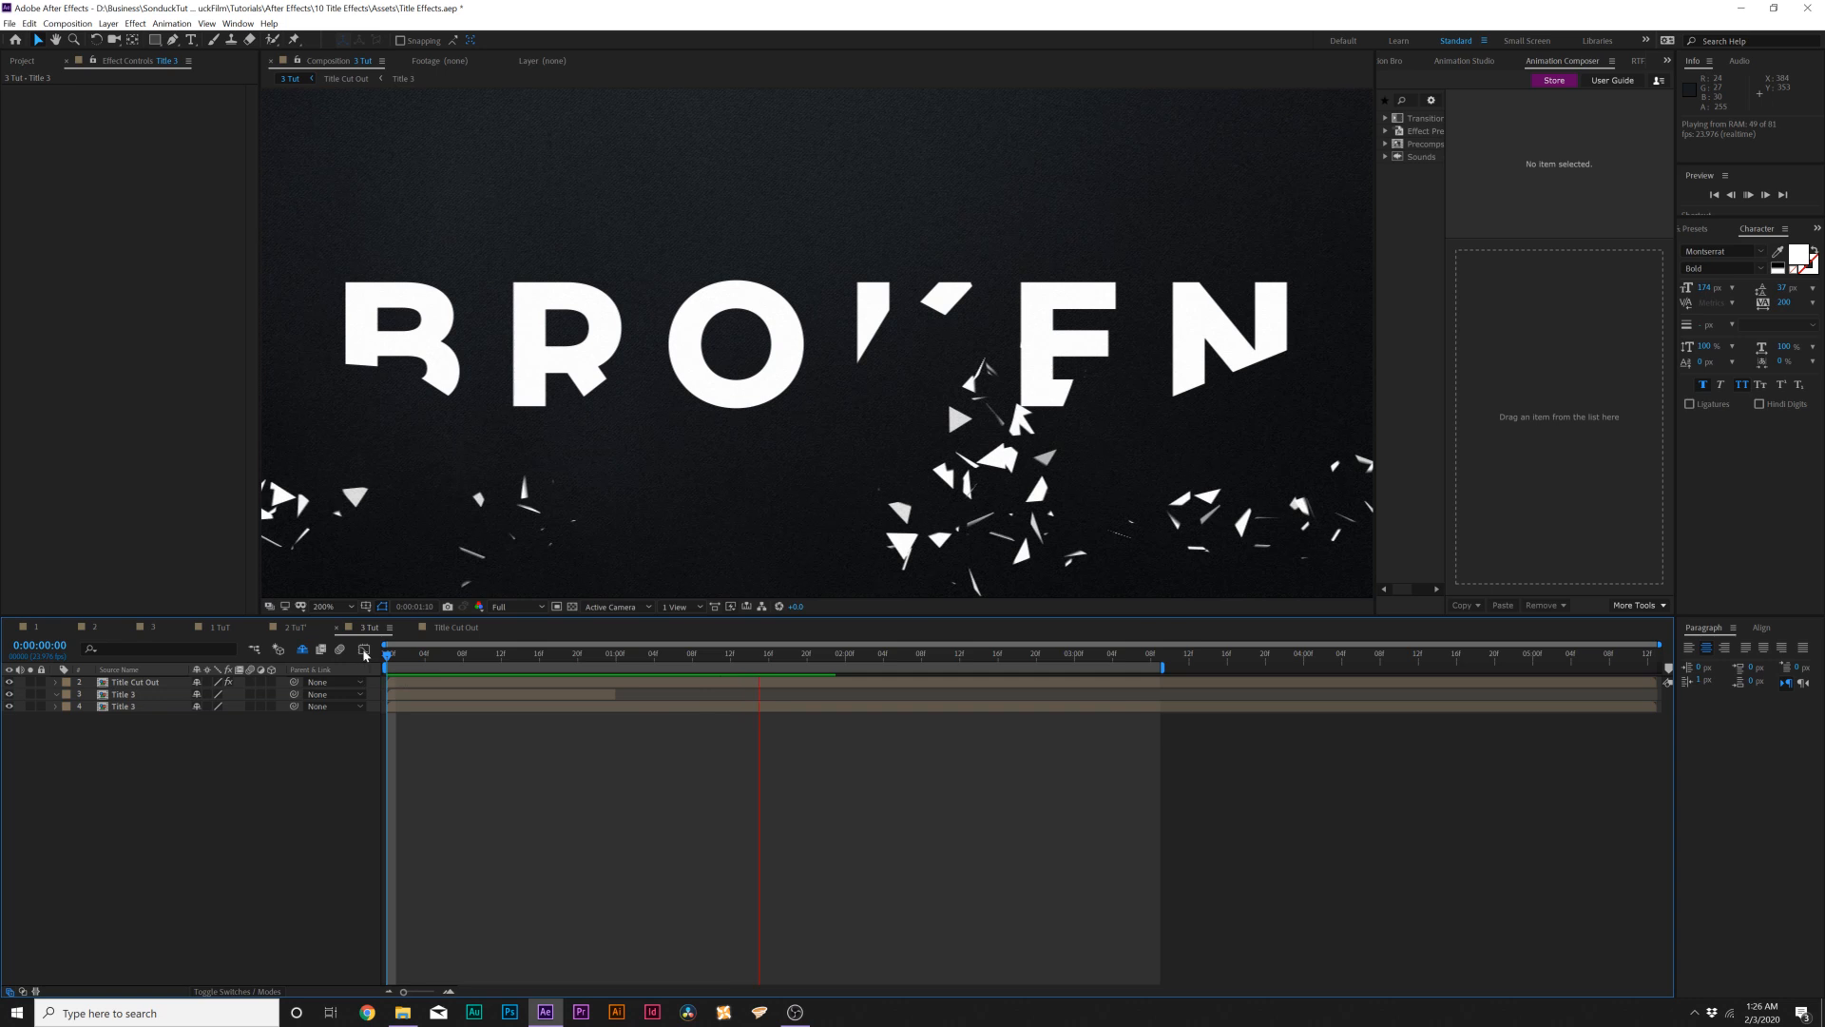
pyautogui.scroll(-1, 675, 433)
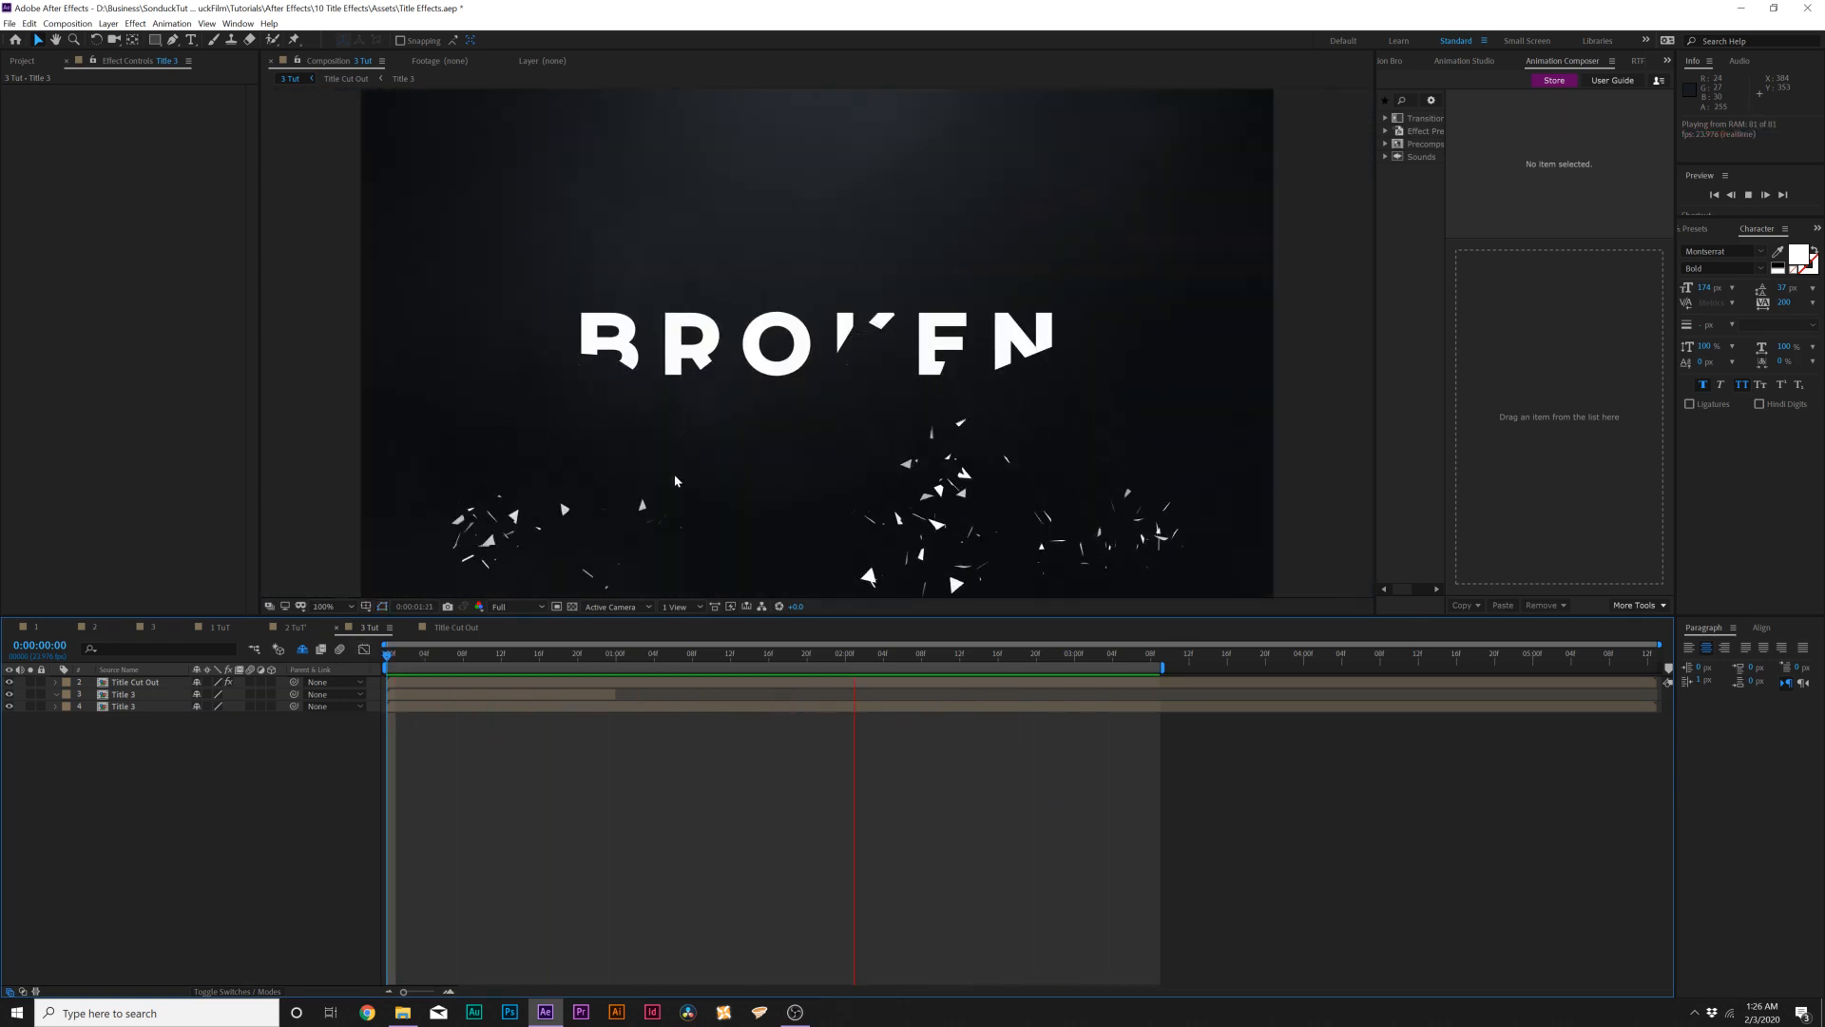
pyautogui.press('space')
pyautogui.press('.')
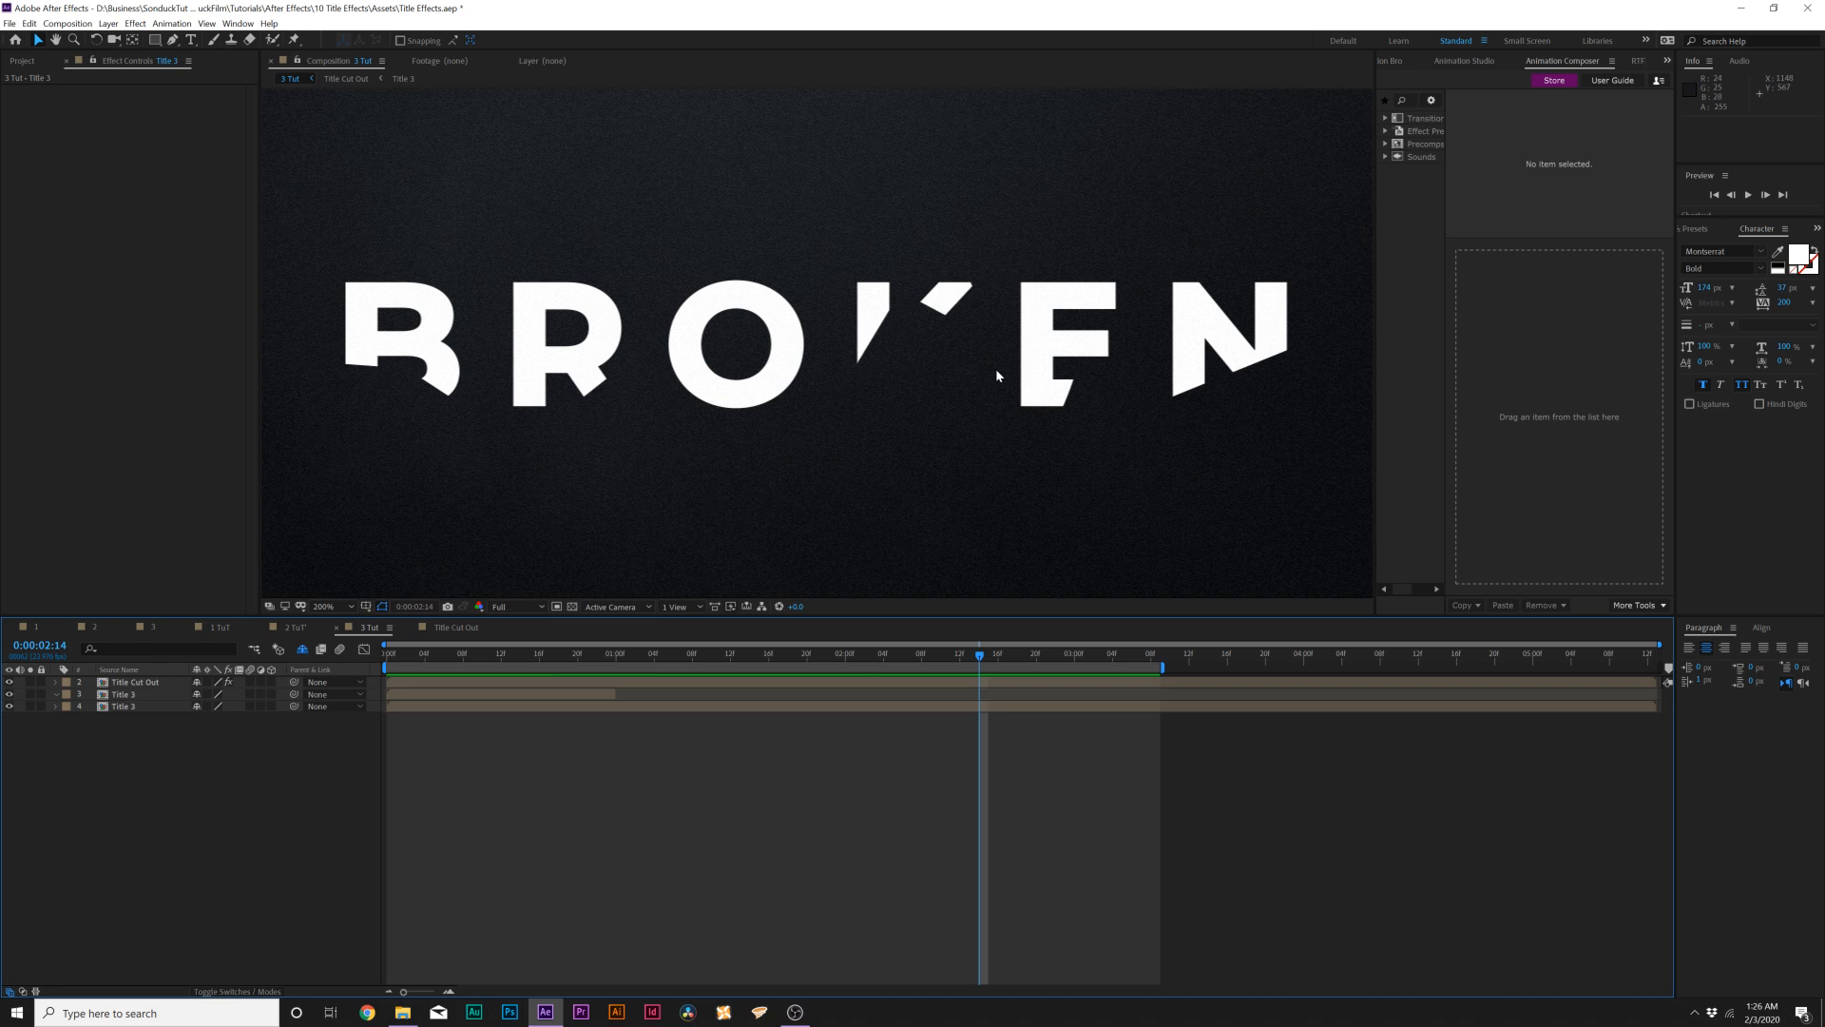
# - Duplicate the shortened unmasked Title 3 layer, extend the copy to the end of the timeline, and trim its start to 0:00:01:00
pyautogui.click(148, 694)
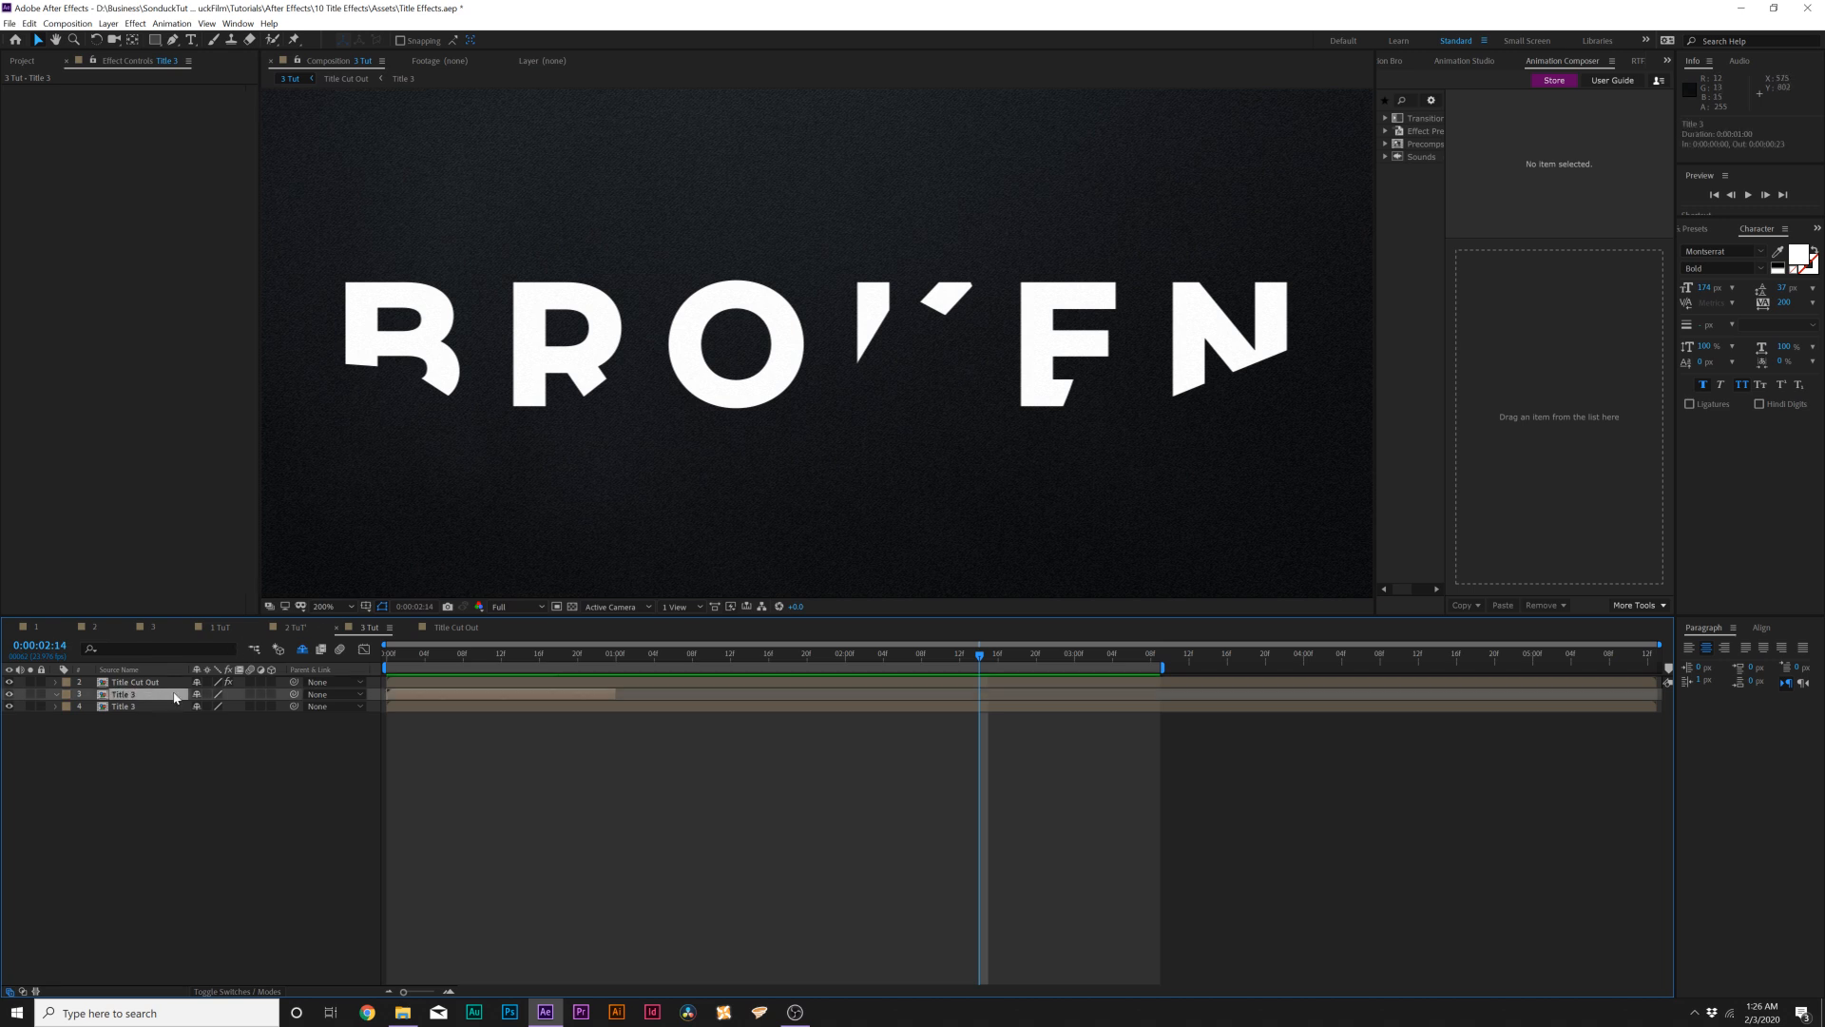
pyautogui.hotkey('ctrl', 'd')
pyautogui.moveTo(615, 694); pyautogui.dragTo(1674, 734)
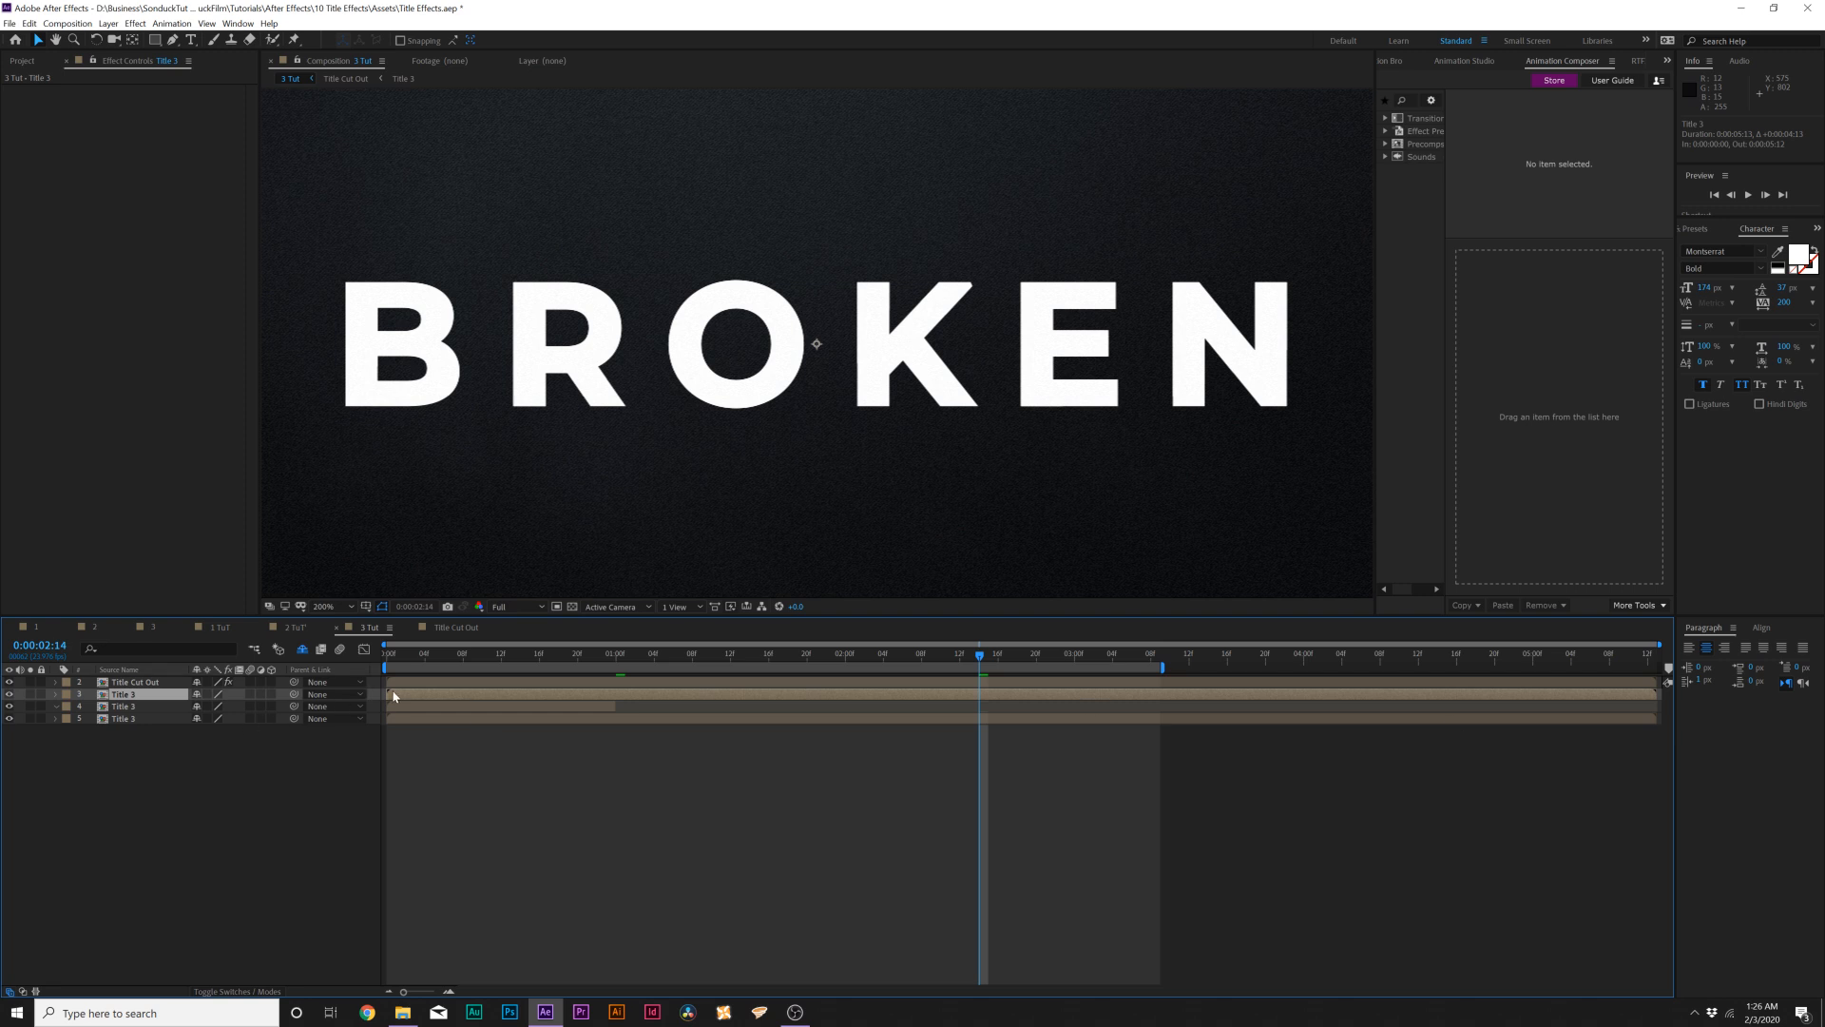
pyautogui.moveTo(392, 695); pyautogui.dragTo(616, 703)
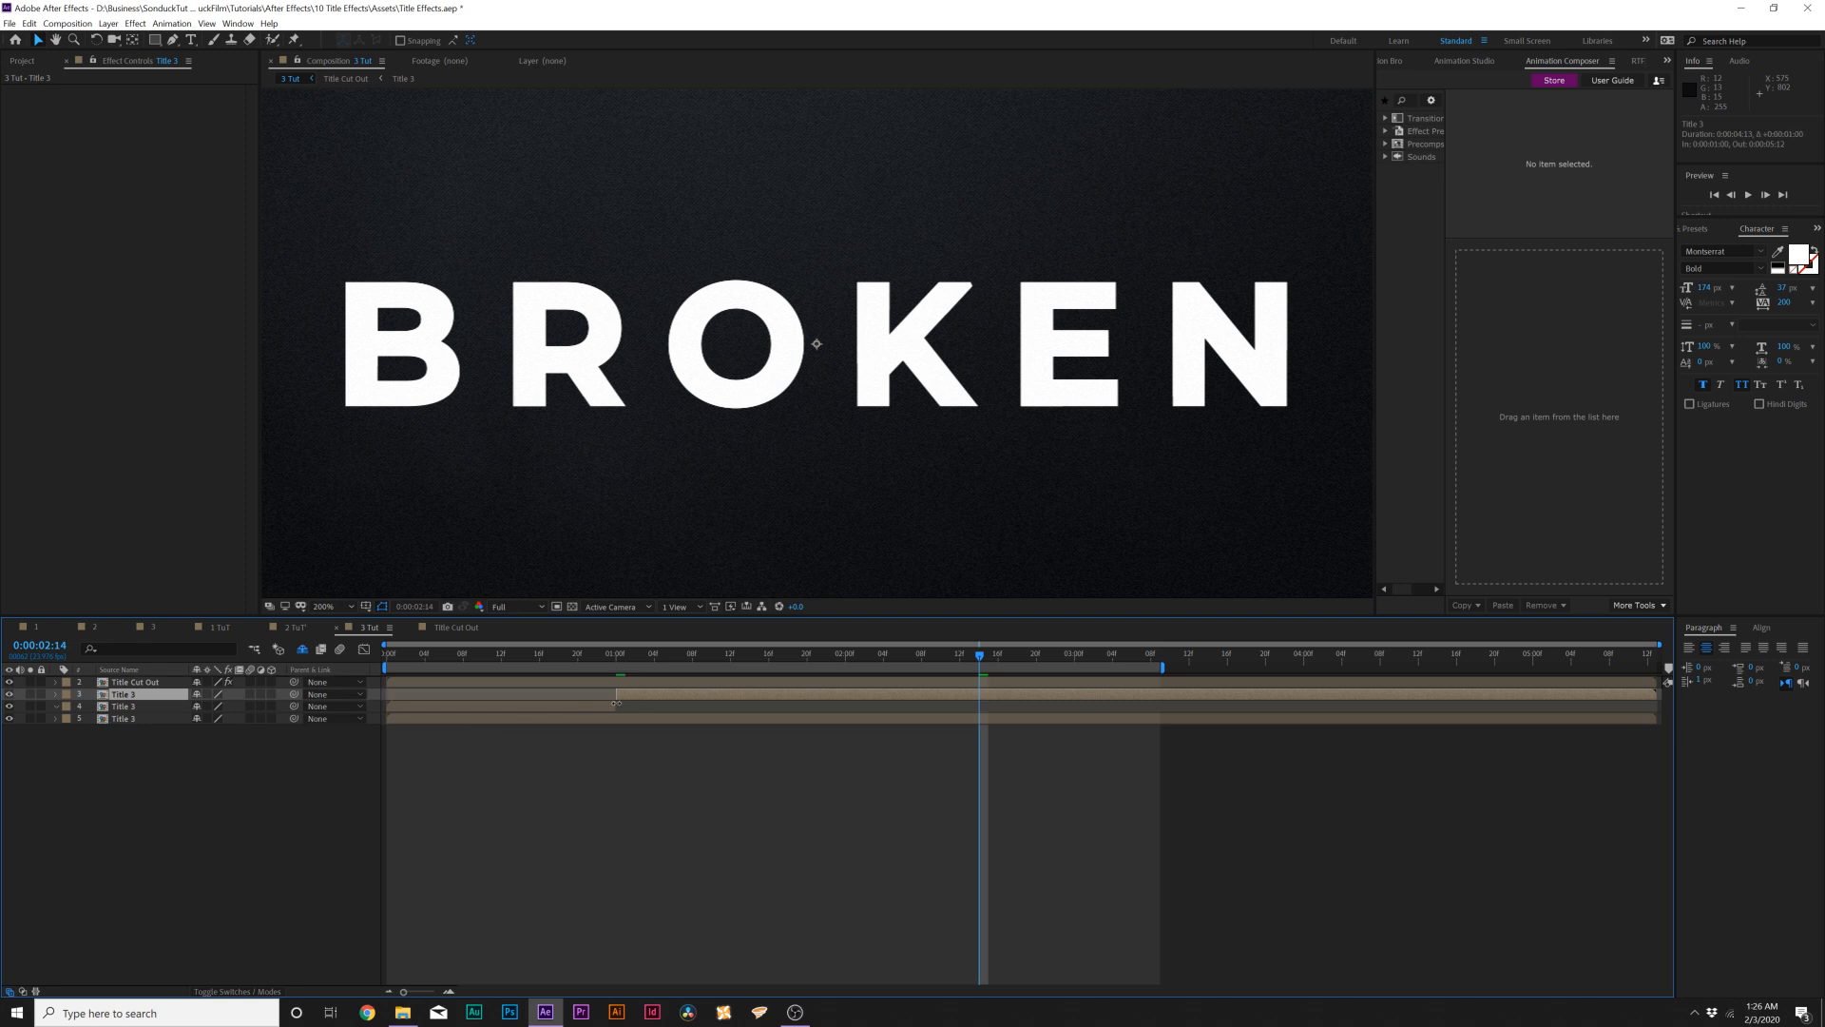
# - Apply a light grey Fill effect to the new Title 3 copy and place it beneath the other title layers
pyautogui.click(135, 23)
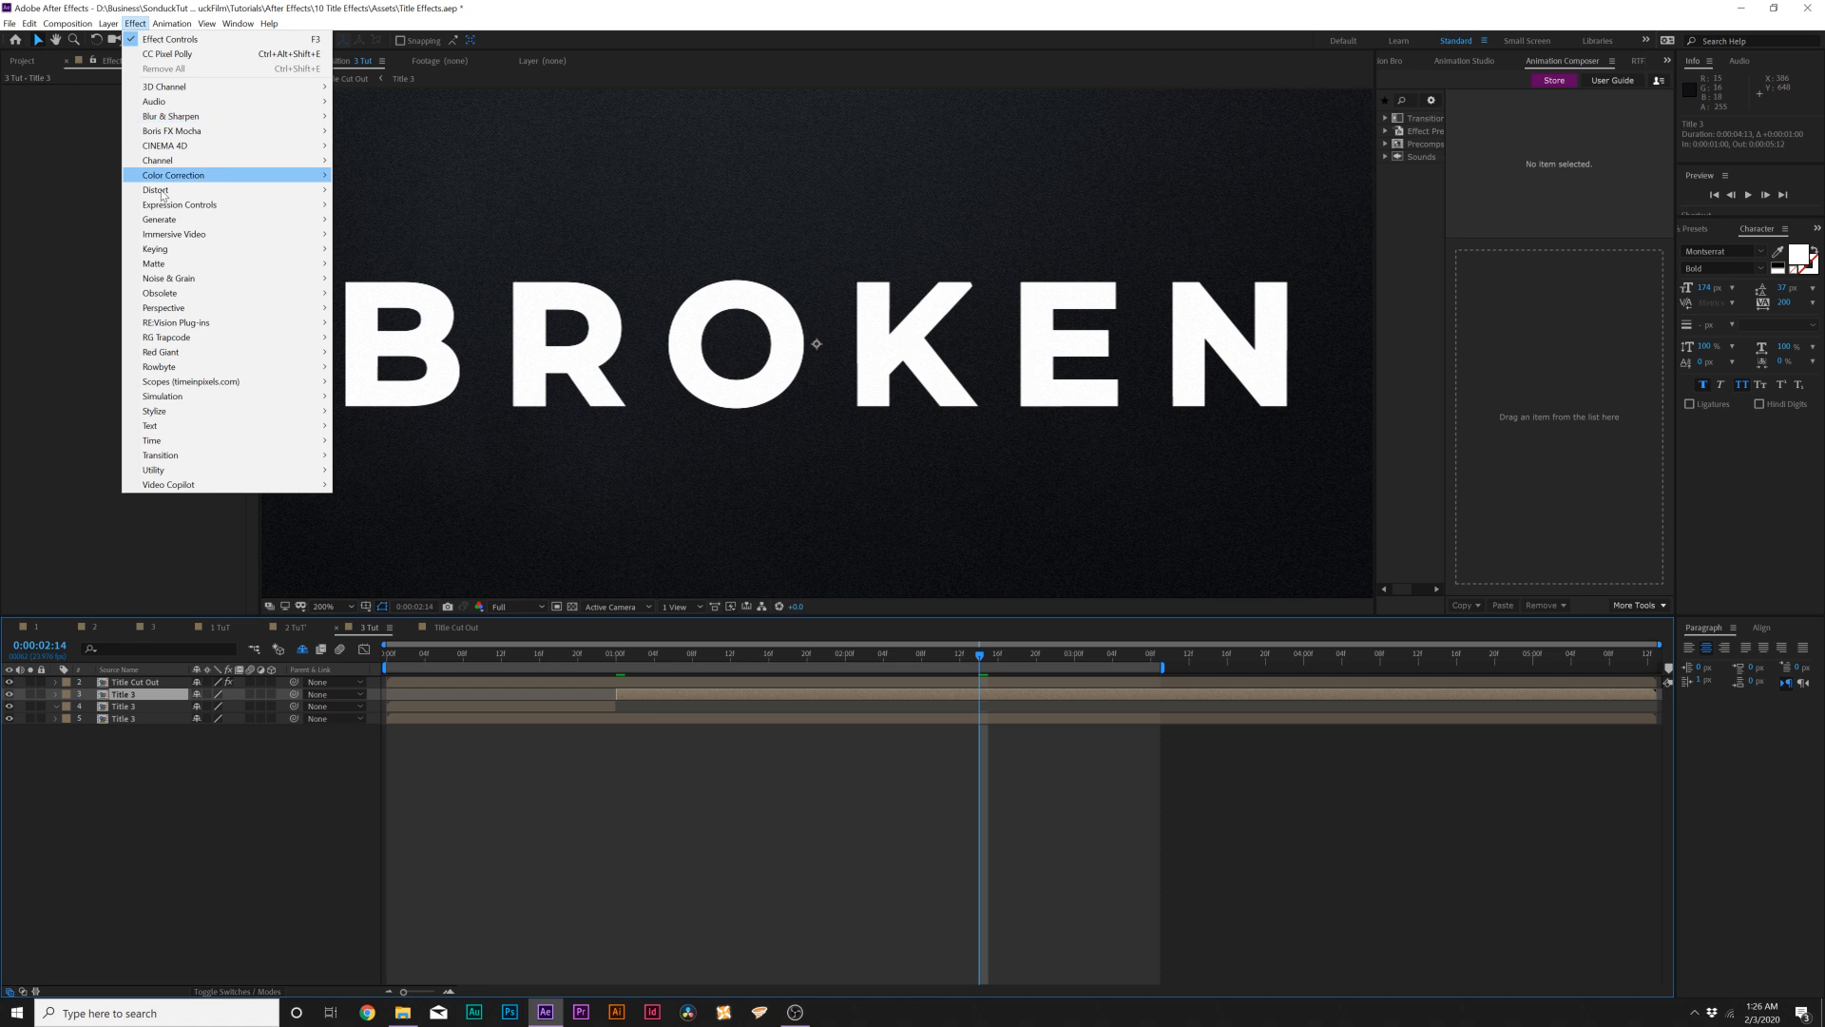
pyautogui.moveTo(219, 220)
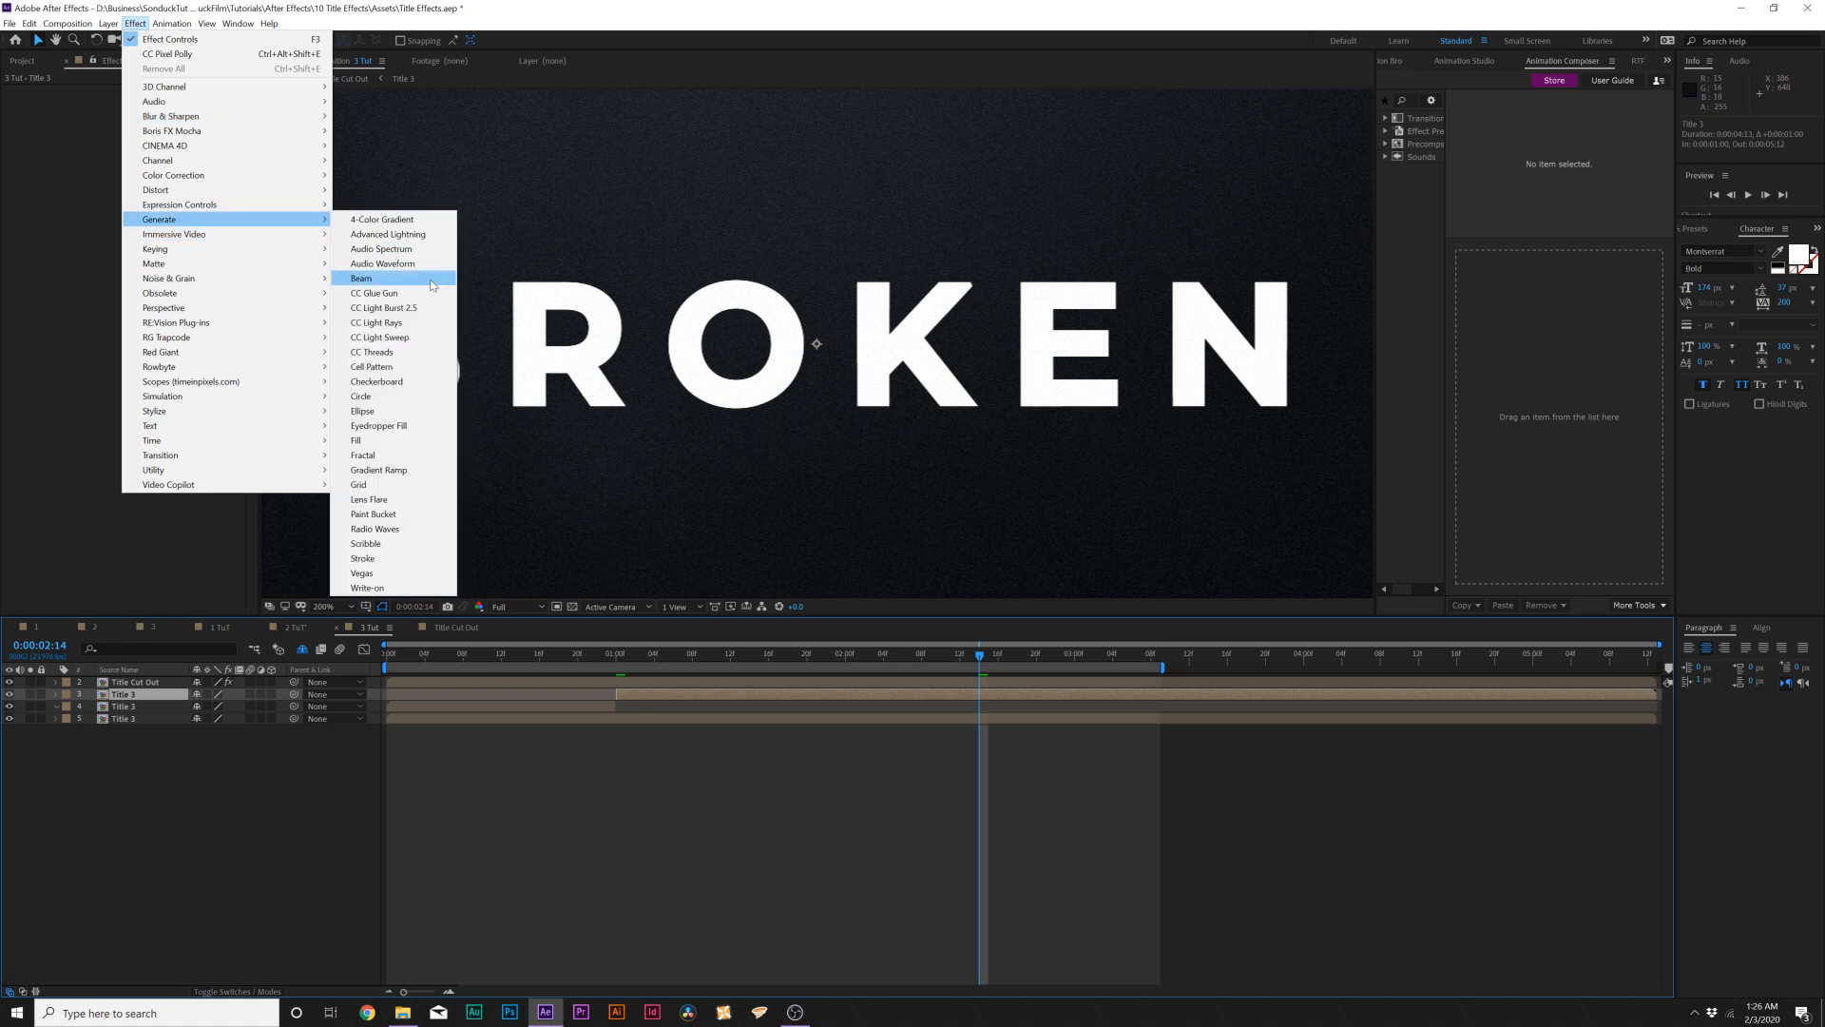
pyautogui.click(360, 441)
pyautogui.click(148, 129)
pyautogui.moveTo(819, 535); pyautogui.dragTo(768, 512)
pyautogui.click(1119, 456)
pyautogui.moveTo(131, 715); pyautogui.dragTo(133, 718)
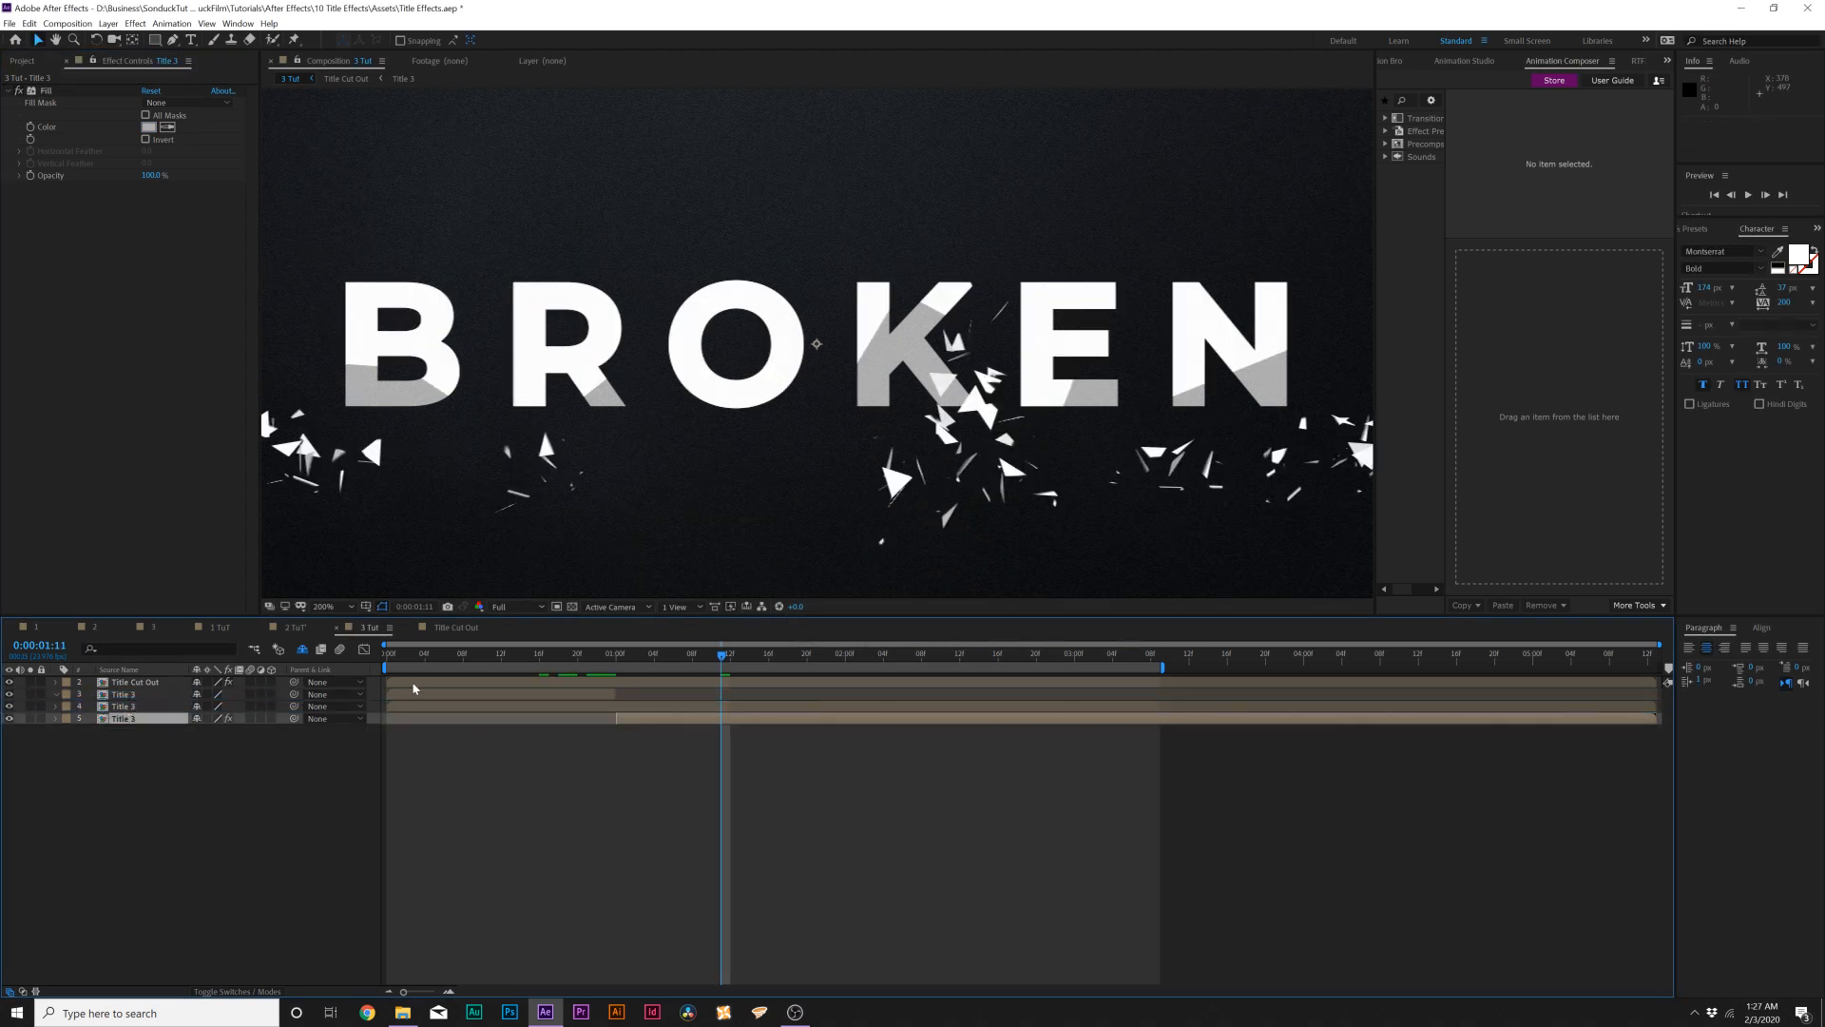
# - Scrub through the shatter against the grey backing letters and darken their Fill colour to a very dark grey
pyautogui.moveTo(641, 664); pyautogui.dragTo(884, 663)
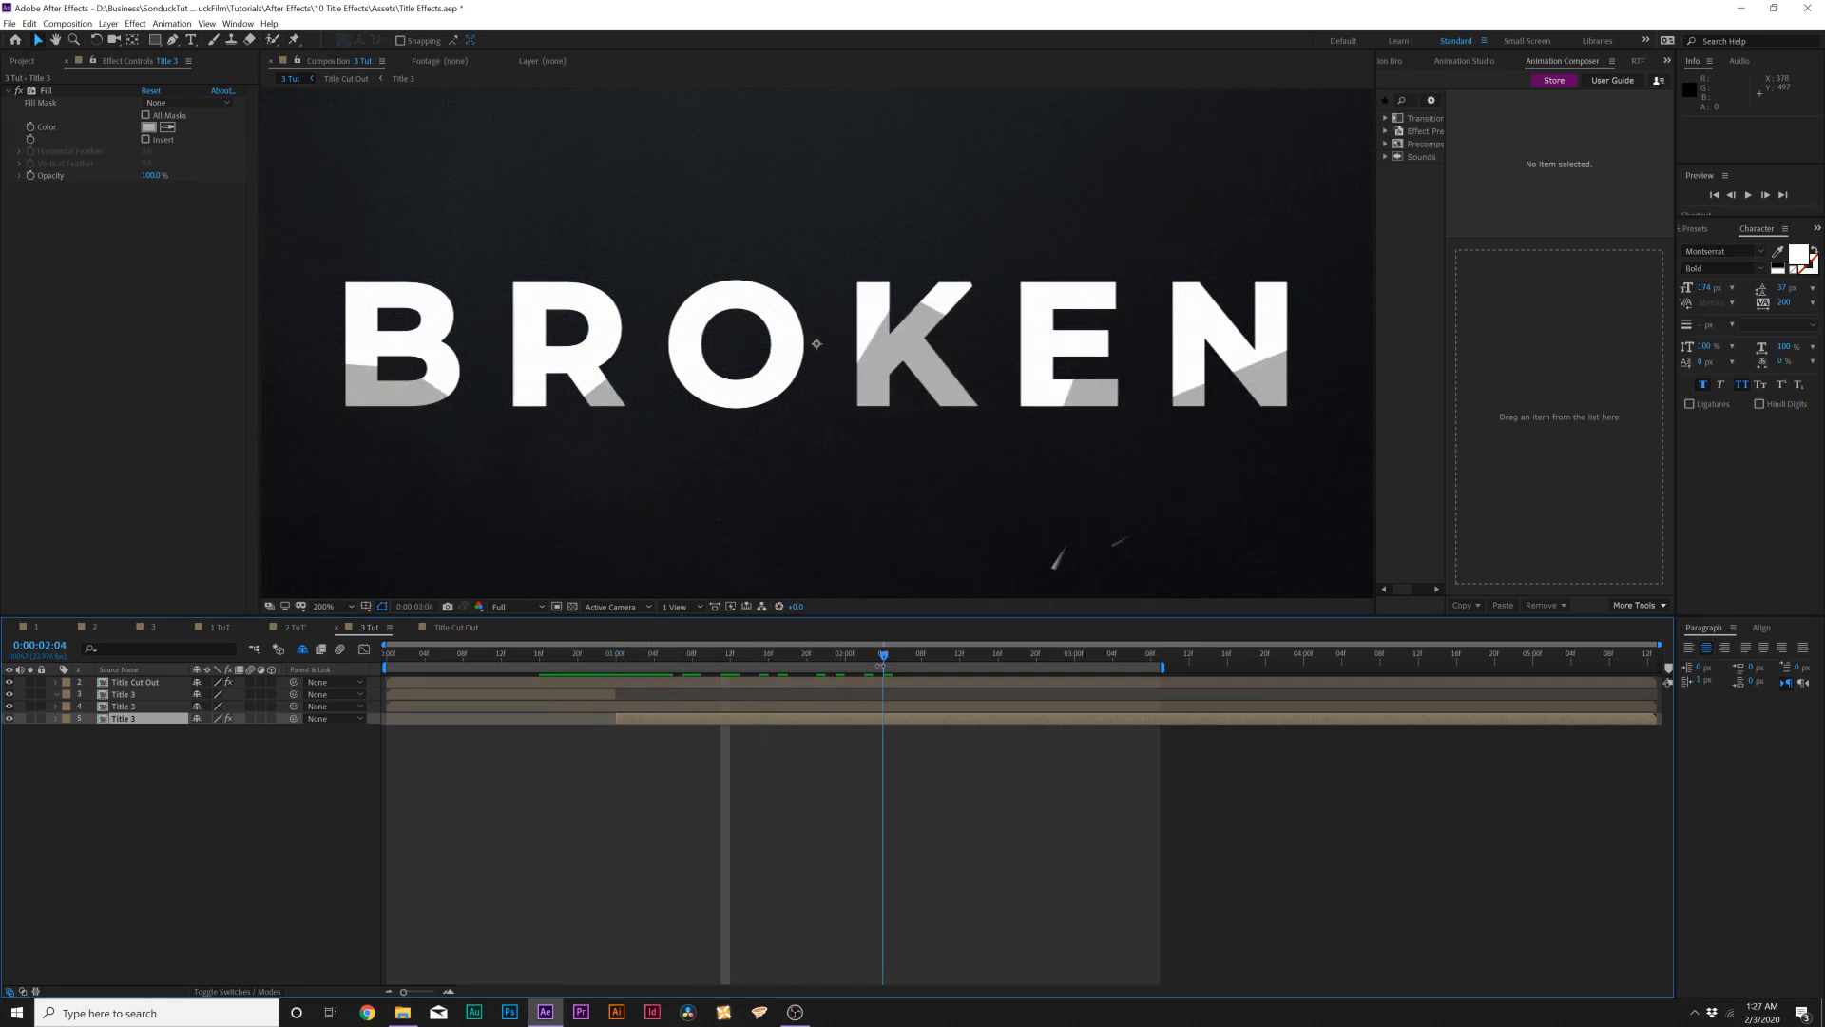
pyautogui.press(',')
pyautogui.moveTo(725, 663)
pyautogui.mouseDown()
pyautogui.moveTo(672, 663)
pyautogui.moveTo(712, 663)
pyautogui.mouseUp()
pyautogui.click(148, 128)
pyautogui.moveTo(888, 545); pyautogui.dragTo(798, 612)
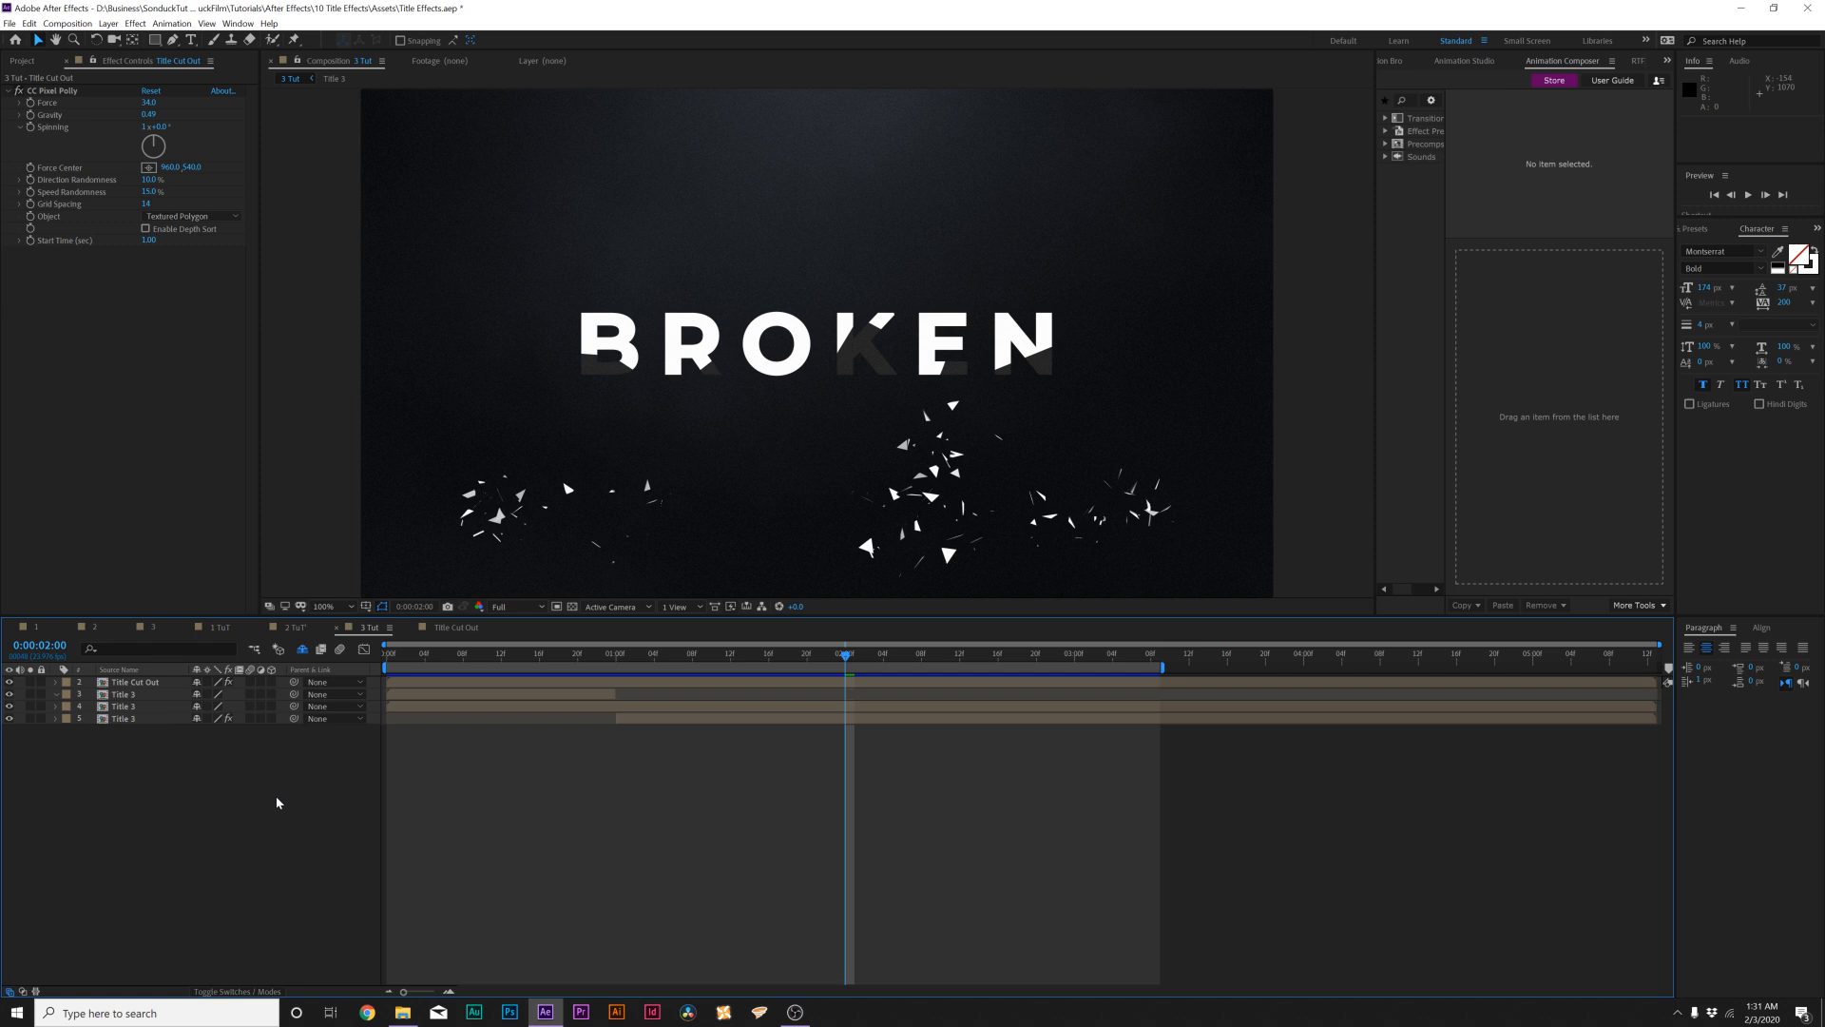
# - Enable motion blur for all four title layers and the composition, and inspect the falling fragments up close
pyautogui.moveTo(250, 683); pyautogui.dragTo(250, 719)
pyautogui.click(339, 650)
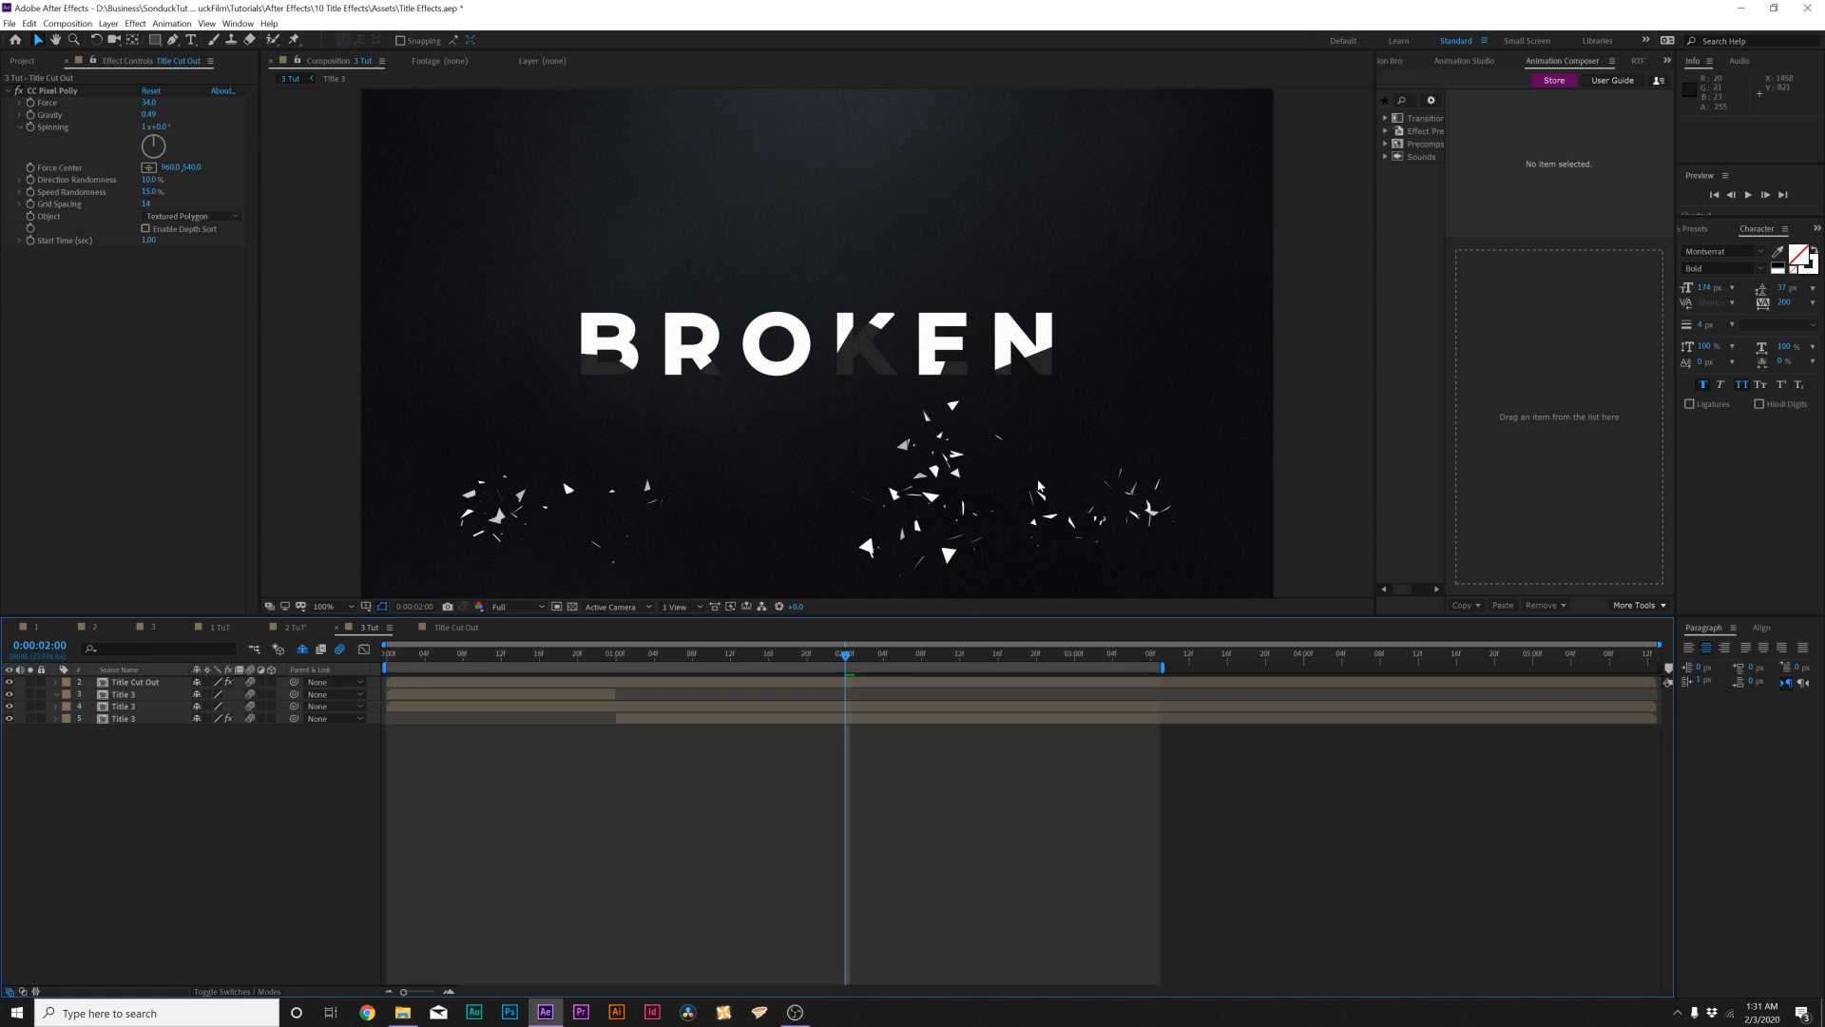
pyautogui.scroll(1, 714, 423)
pyautogui.moveTo(858, 454); pyautogui.dragTo(724, 294)
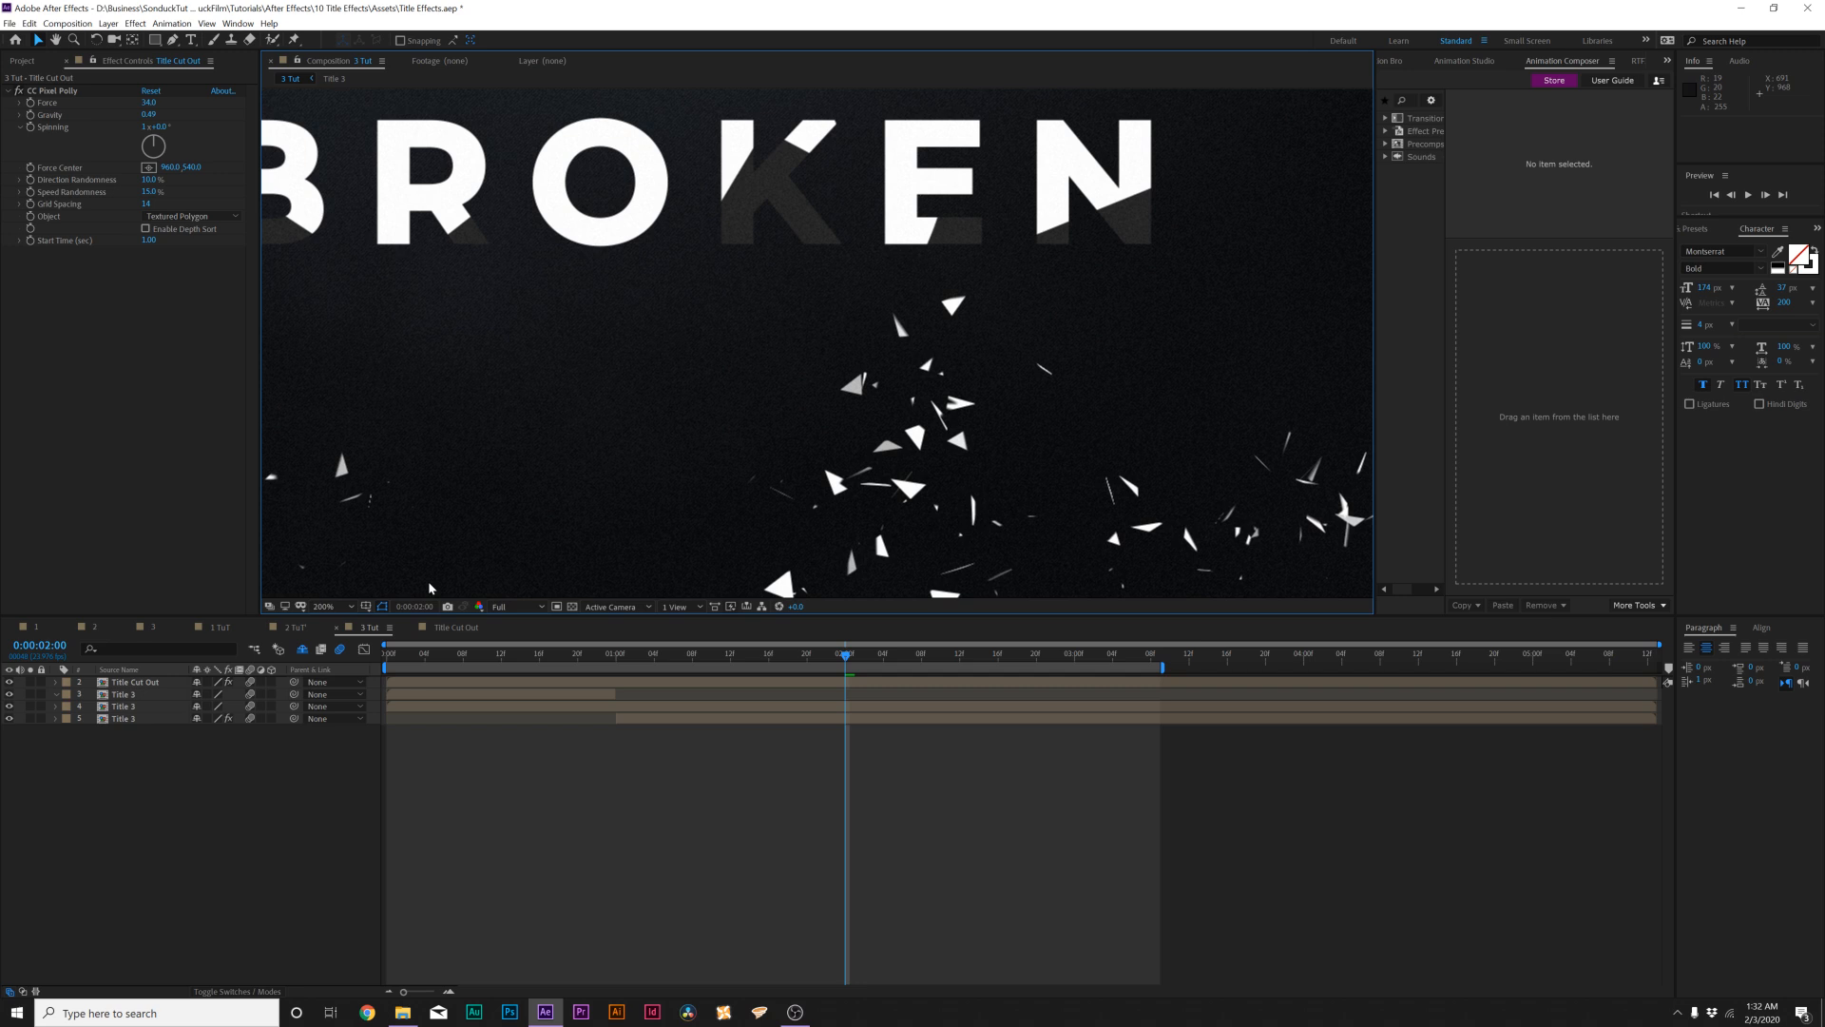
pyautogui.press(',')
# - Apply CC Force Motion Blur to the Title Cut Out layer and check the blur on the falling fragments
pyautogui.click(536, 508)
pyautogui.click(135, 22)
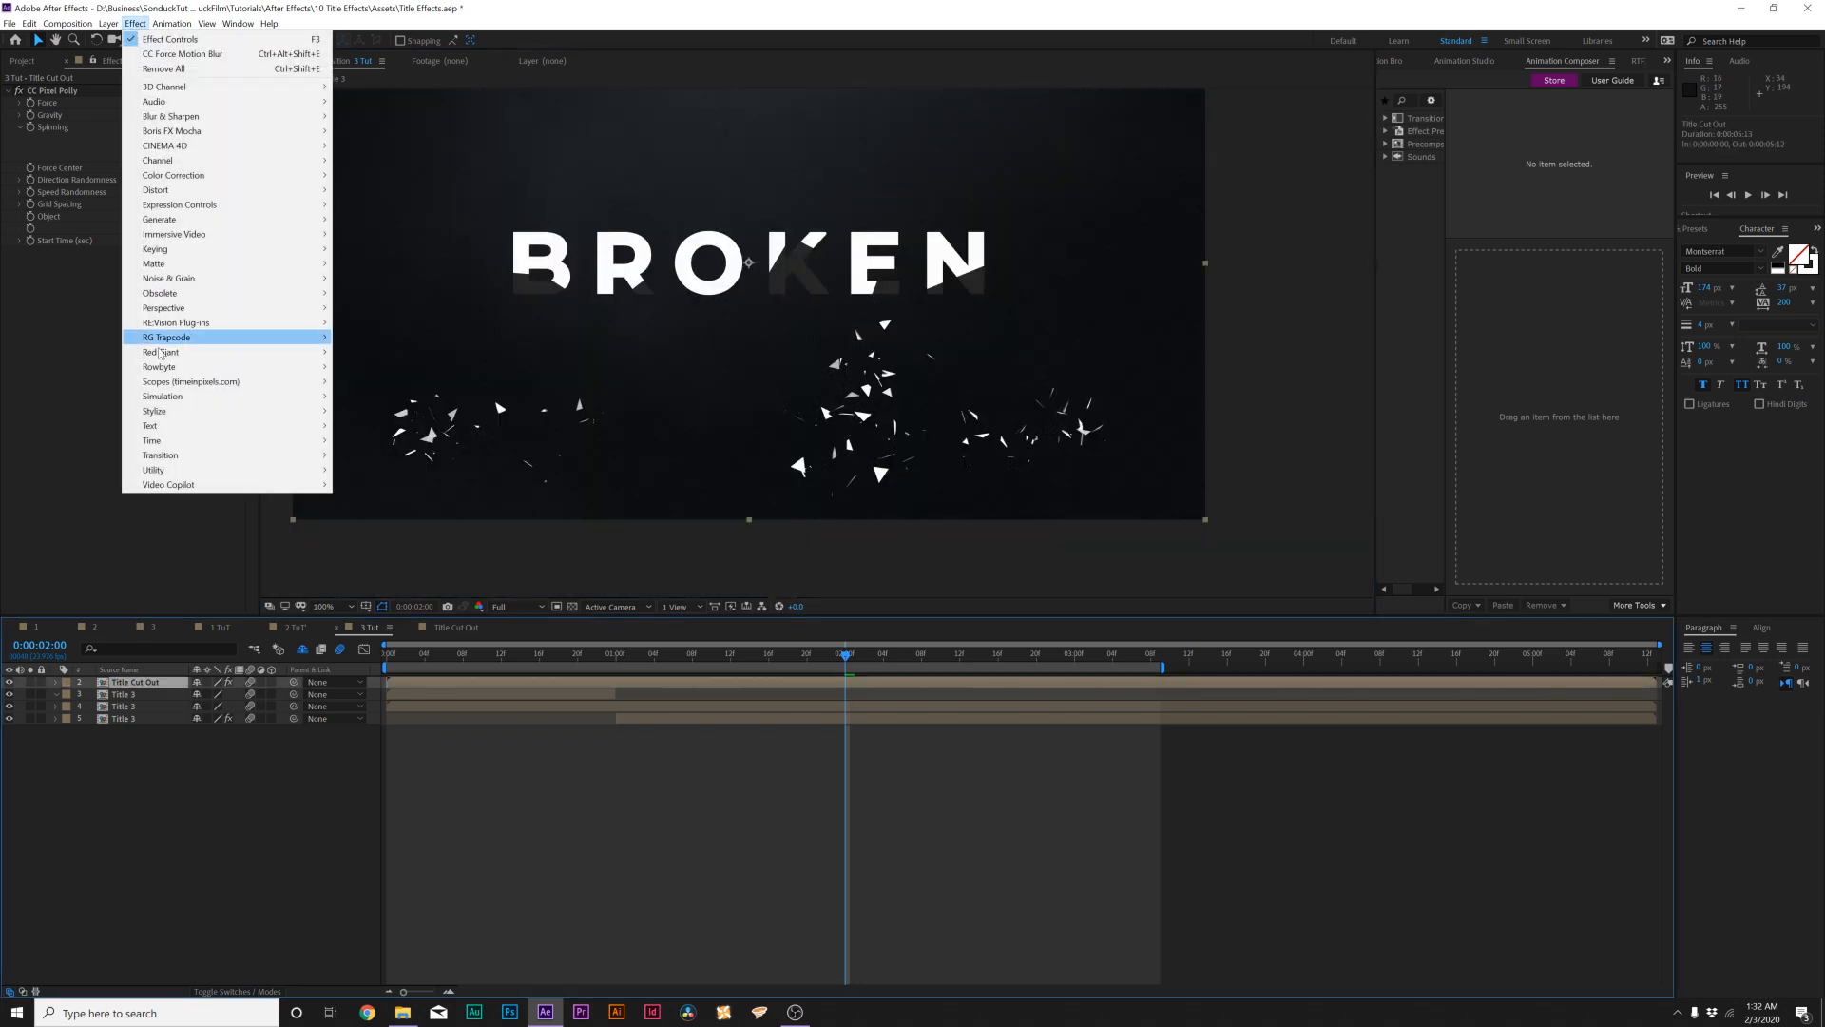
pyautogui.moveTo(164, 443)
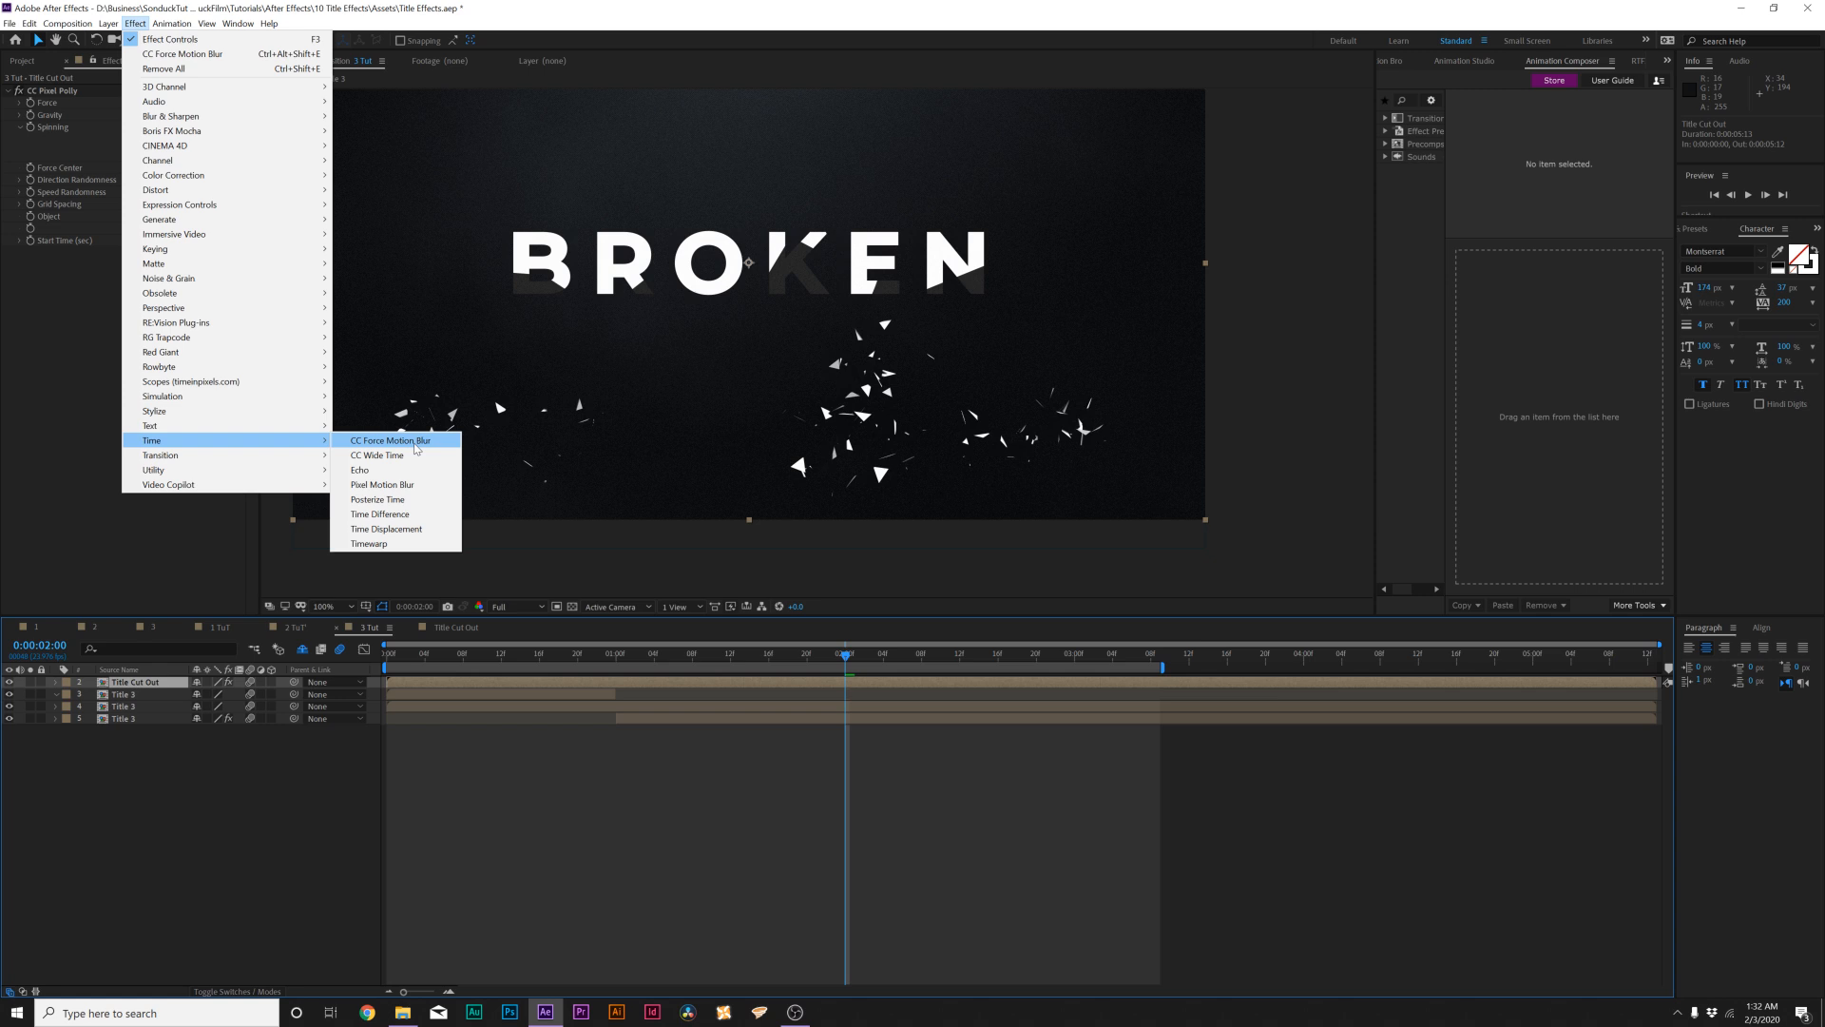
pyautogui.click(416, 444)
pyautogui.scroll(1, 924, 488)
pyautogui.scroll(-1, 707, 342)
pyautogui.moveTo(612, 216); pyautogui.dragTo(633, 385)
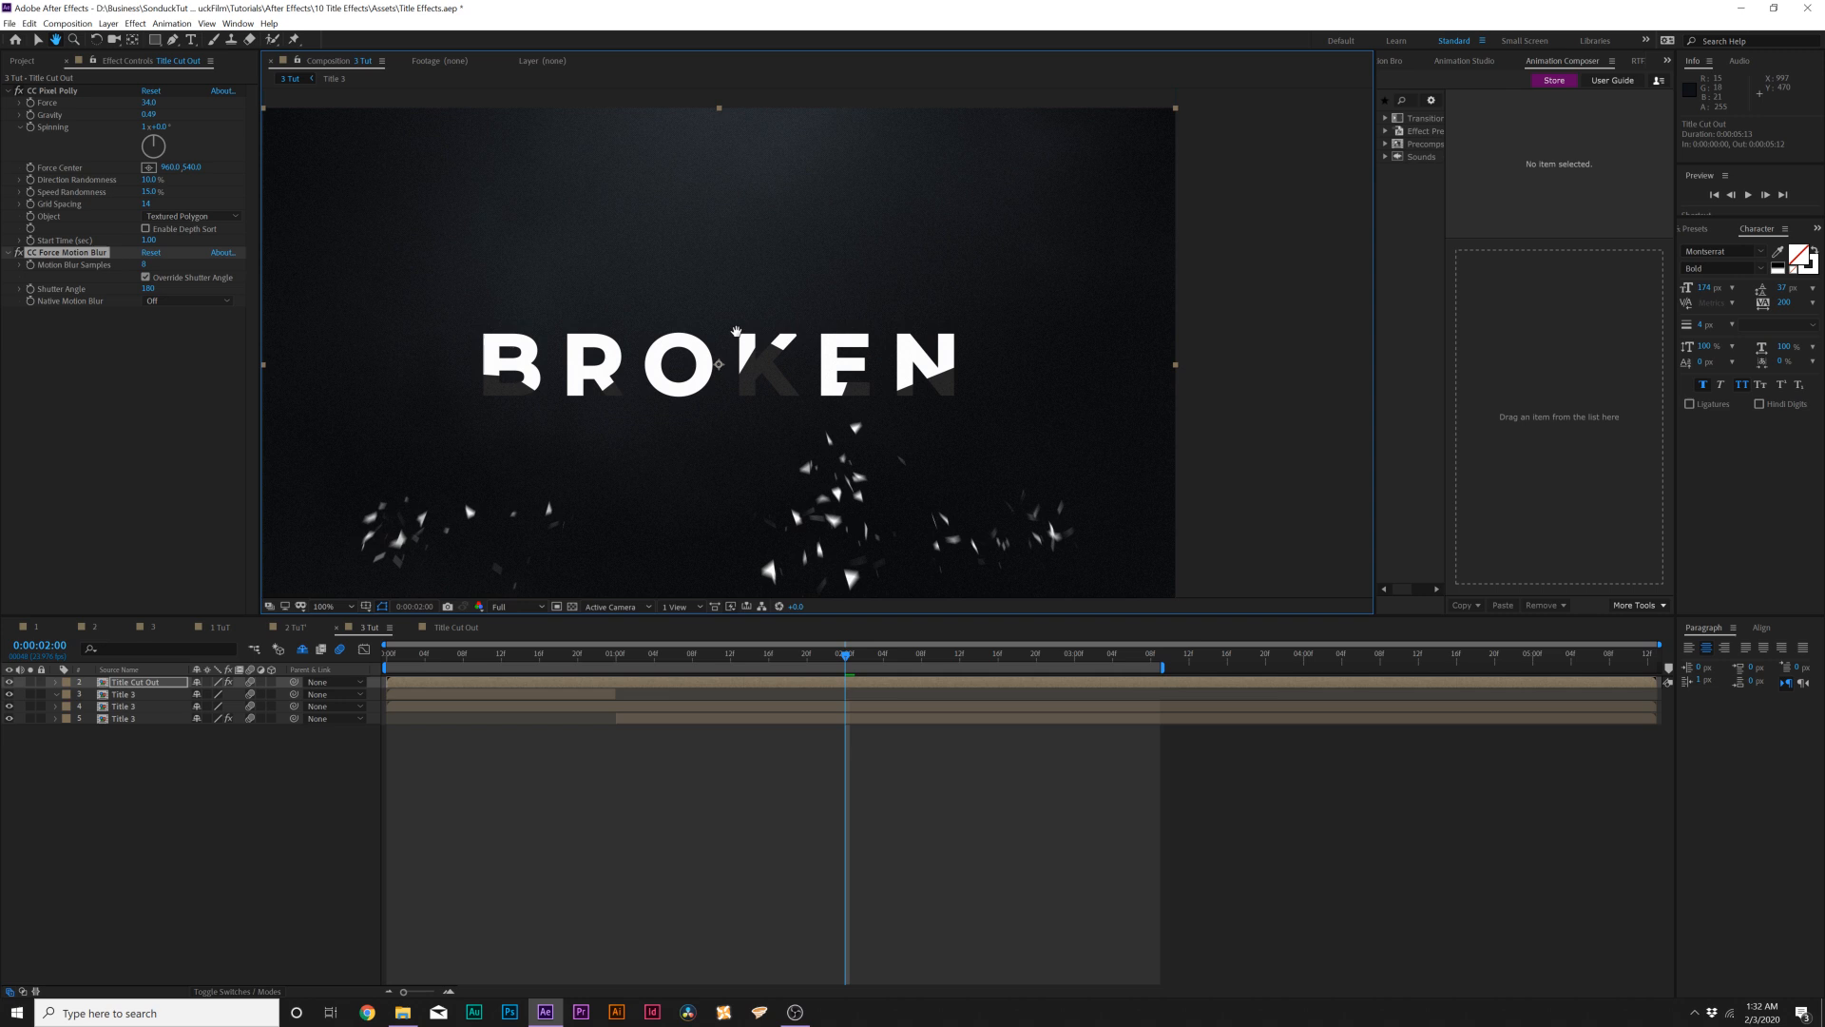
pyautogui.moveTo(730, 335); pyautogui.dragTo(687, 308)
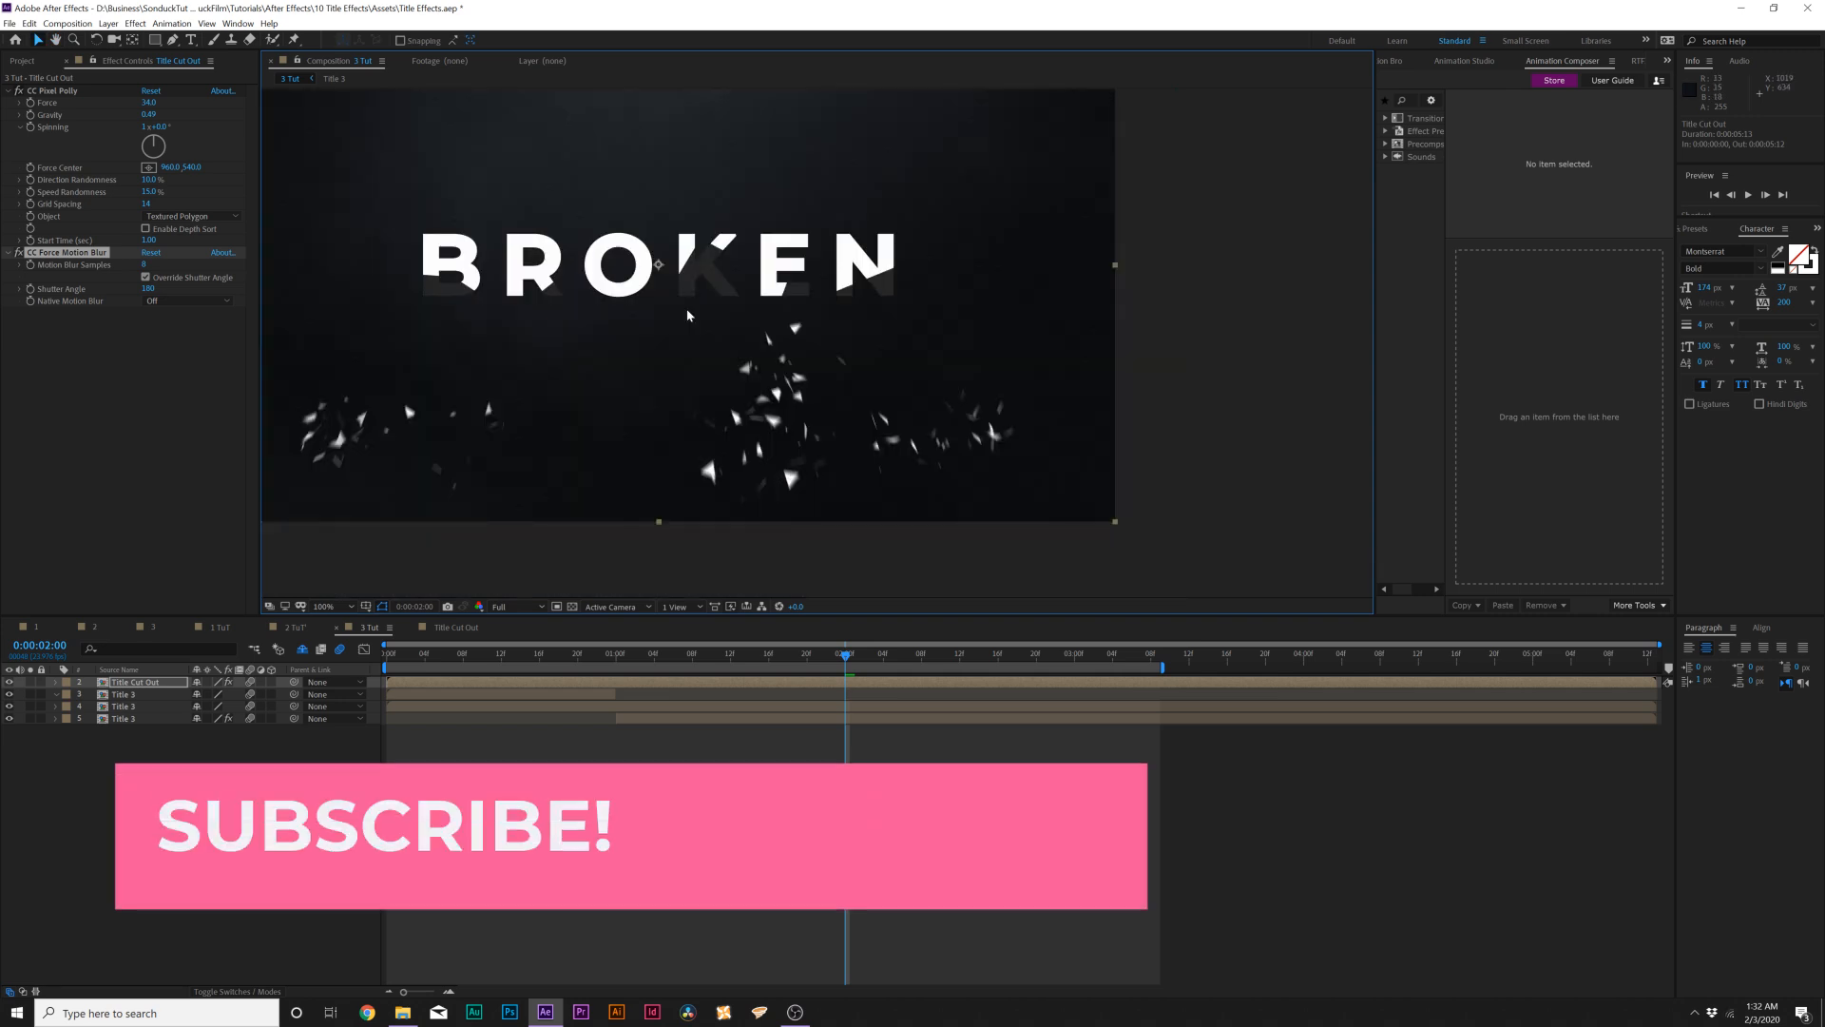